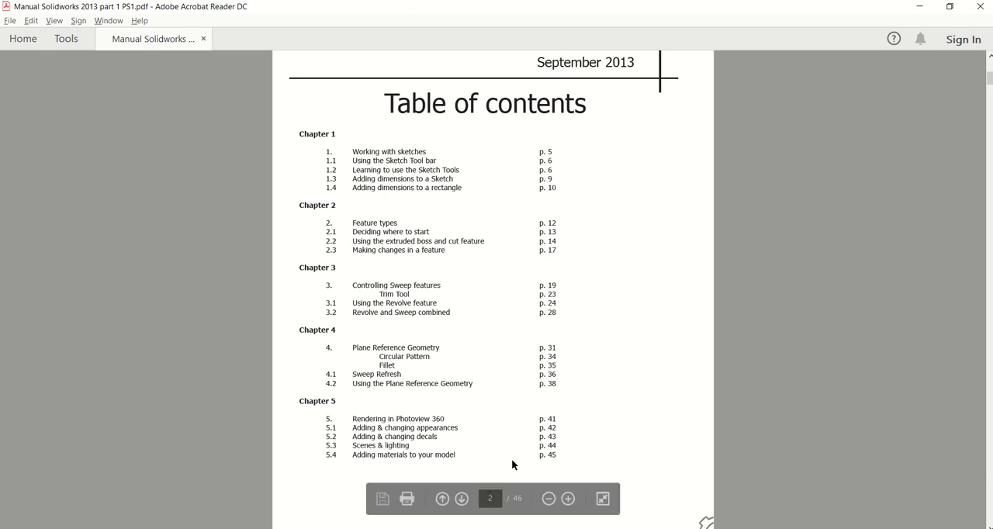
Review the manual's table of contents and the Chapter 1 overview page, and switch to SOLIDWORKS.
scroll(712, 314, "down", 5)
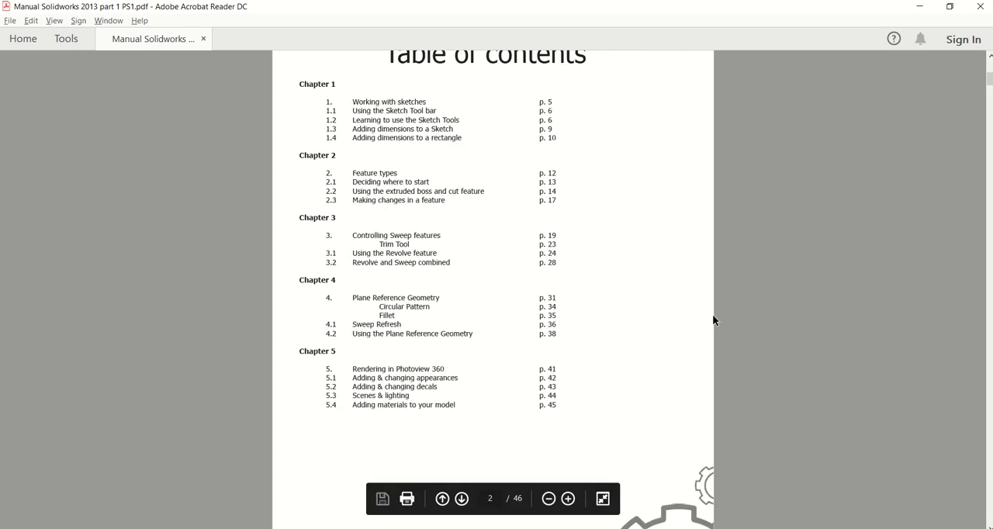
scroll(713, 314, "down", 7)
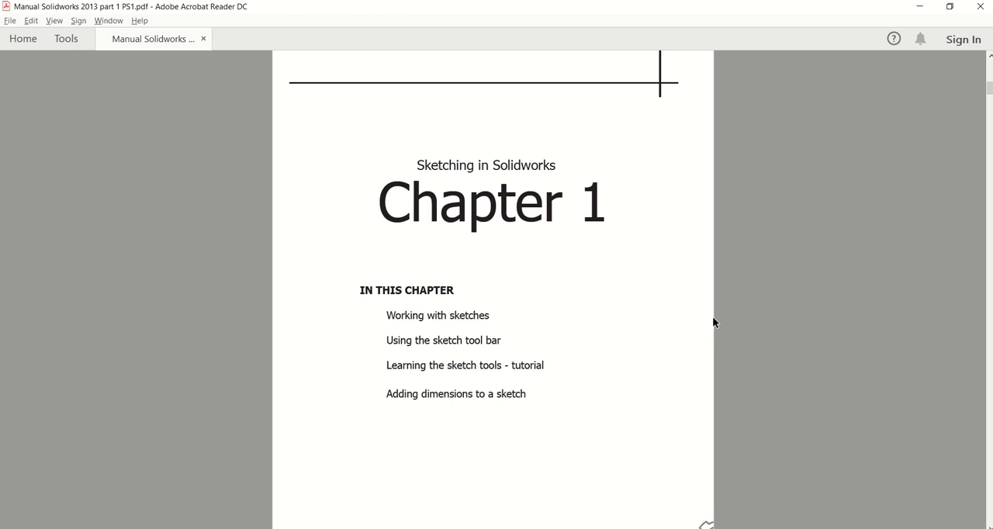
scroll(664, 322, "down", 1)
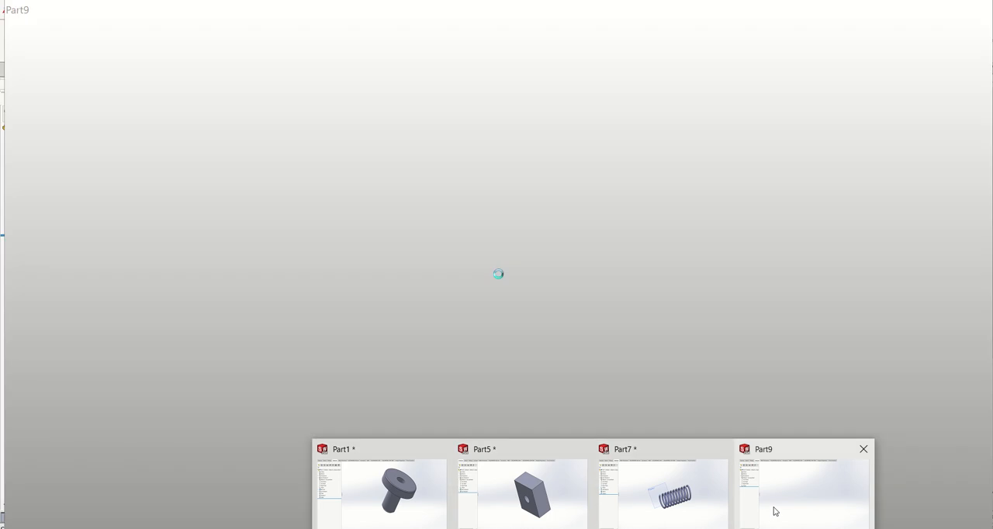
left_click(774, 510)
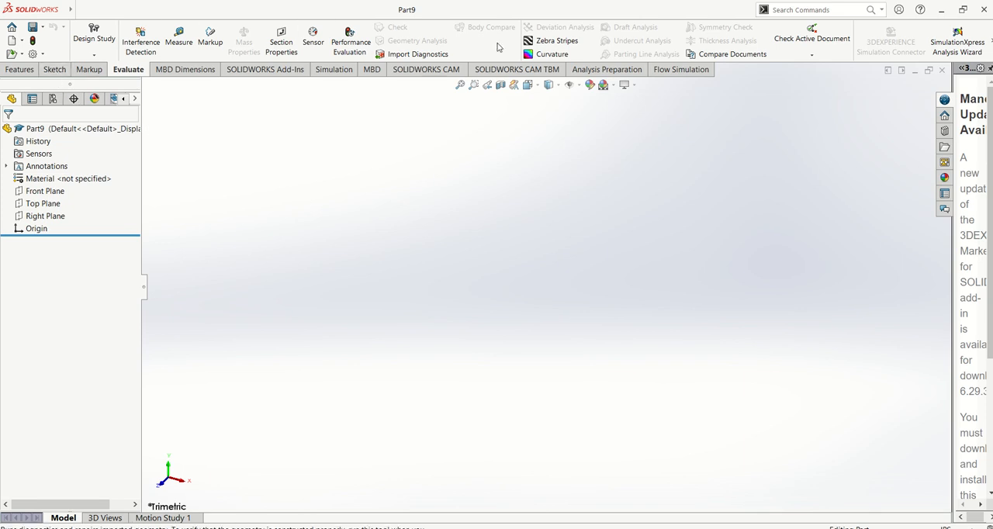
Check the available document unit systems and start a new sketch on the Top Plane.
left_click(53, 70)
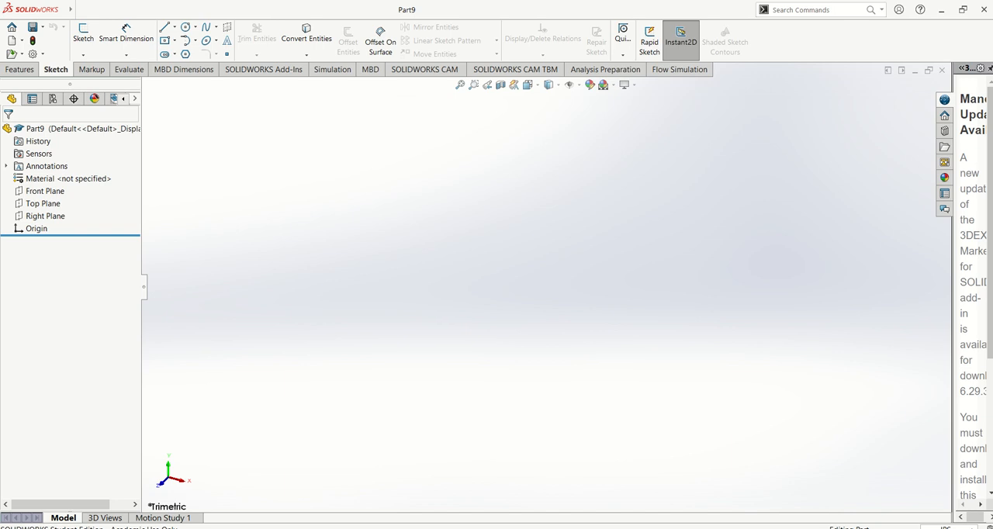
left_click(947, 527)
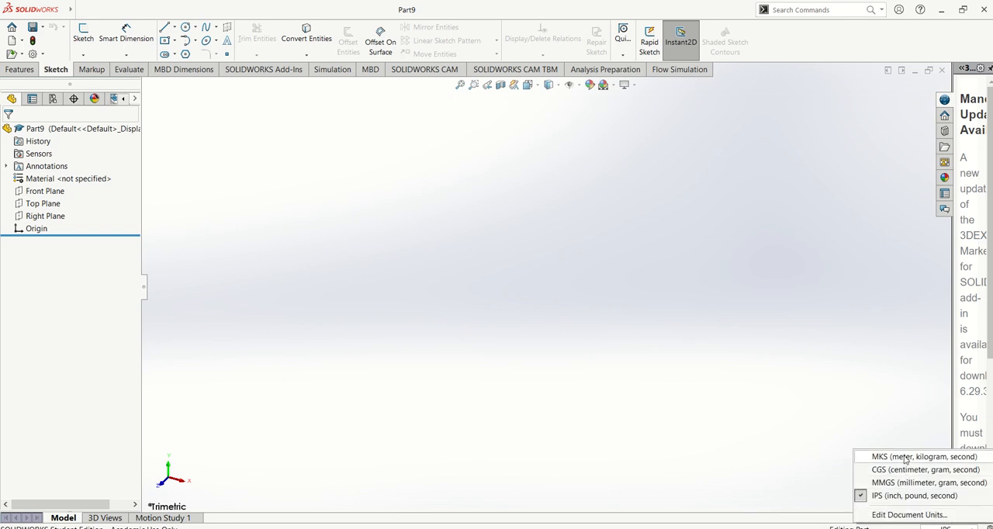
left_click(843, 372)
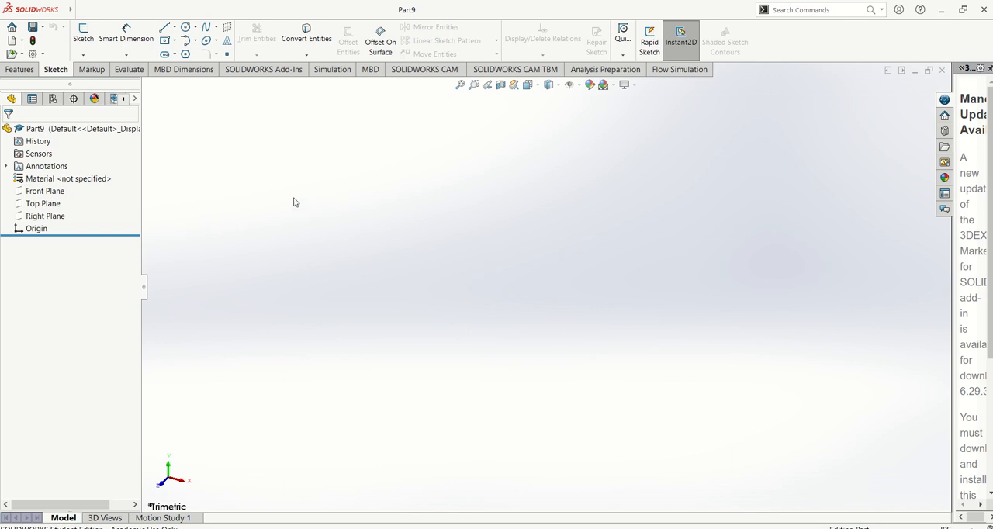
left_click(84, 35)
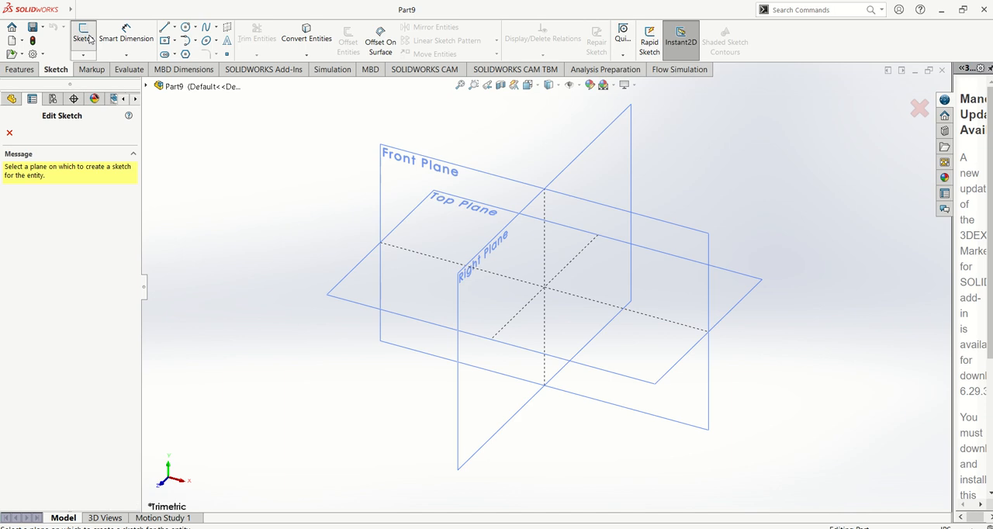
left_click(467, 185)
Cycle through the standard view orientations and view the empty sketch normal to the Right Plane.
key("ctrl+1")
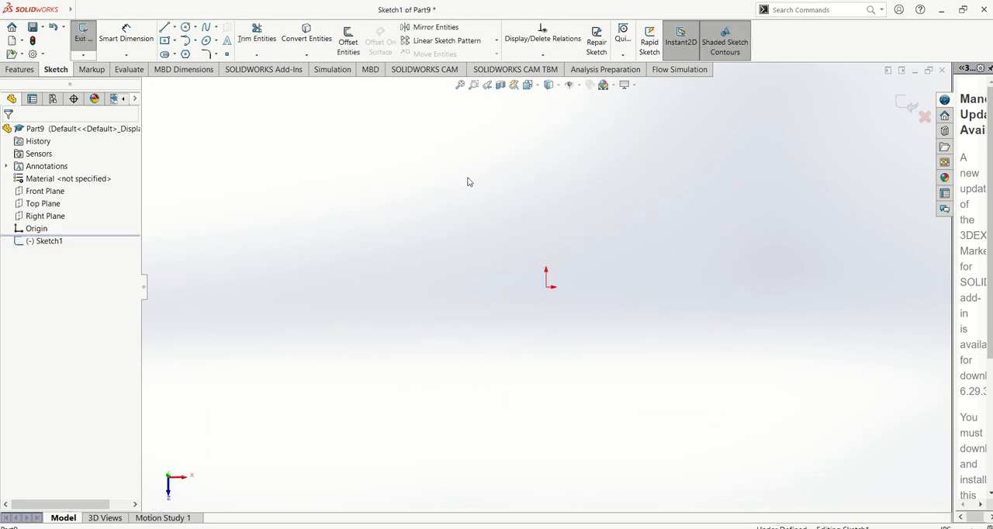
key("ctrl+2")
key("ctrl+3")
key("ctrl+4")
key("ctrl+5")
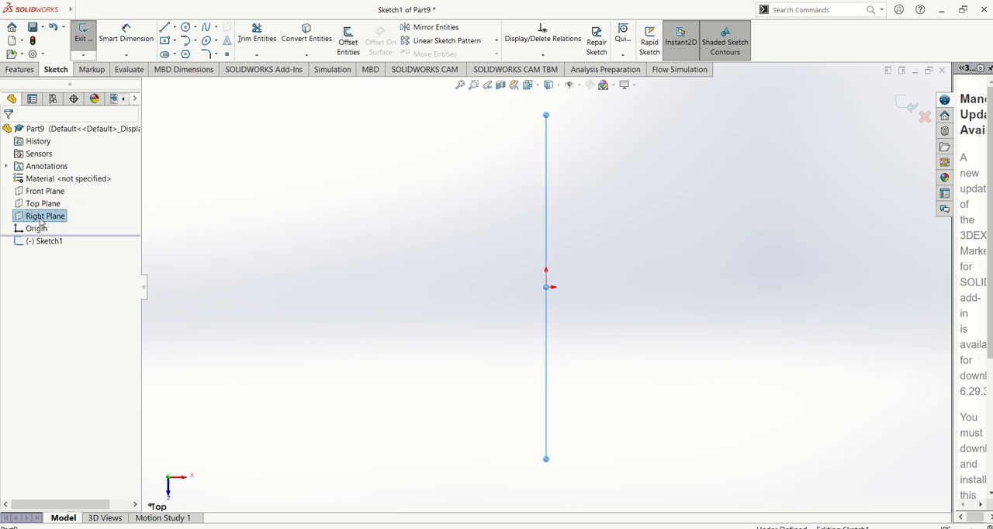
right_click(41, 219)
left_click(96, 203)
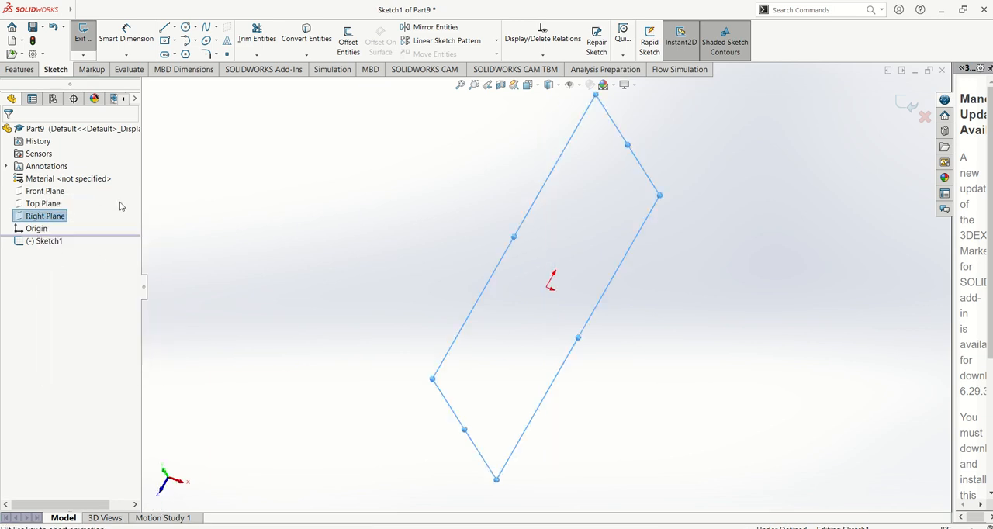
left_click(319, 192)
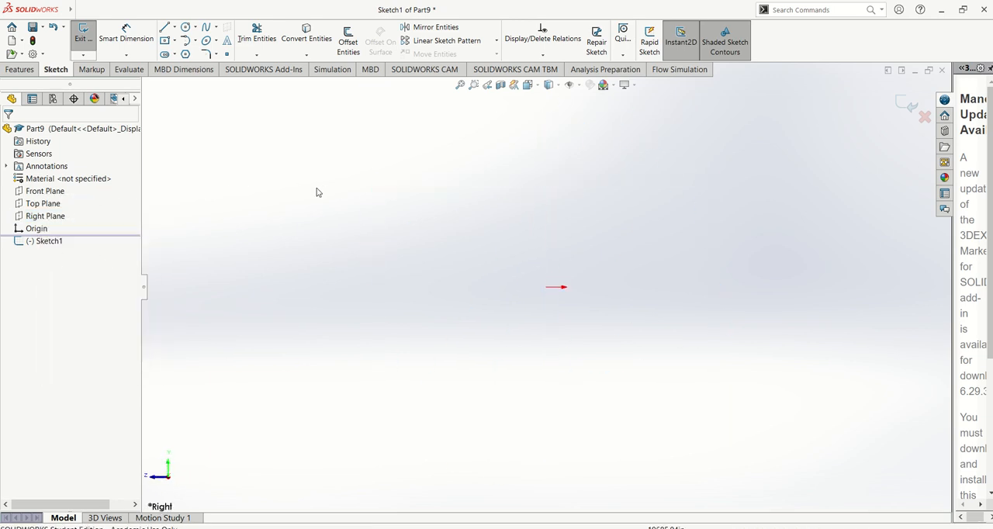
Orient the view normal to the active sketch and clear the selection.
left_click(52, 241)
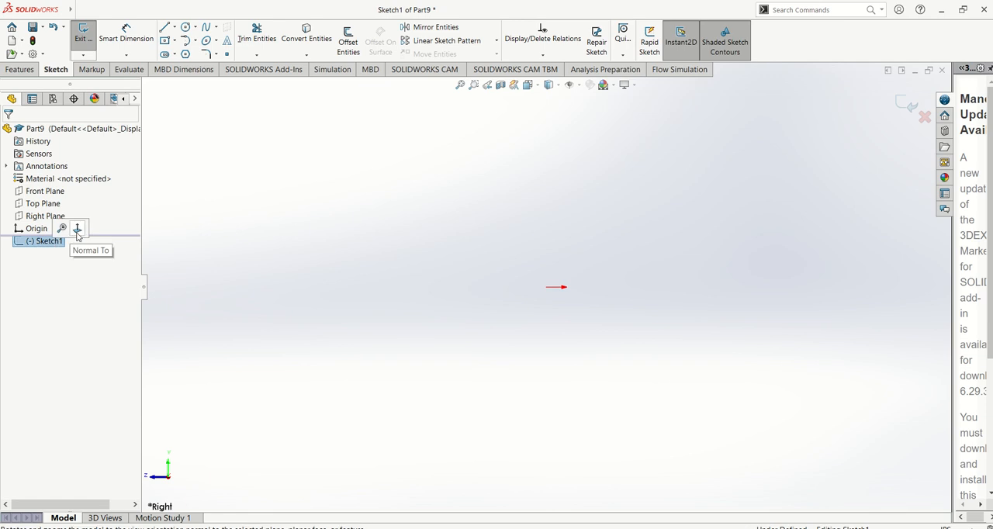
left_click(76, 232)
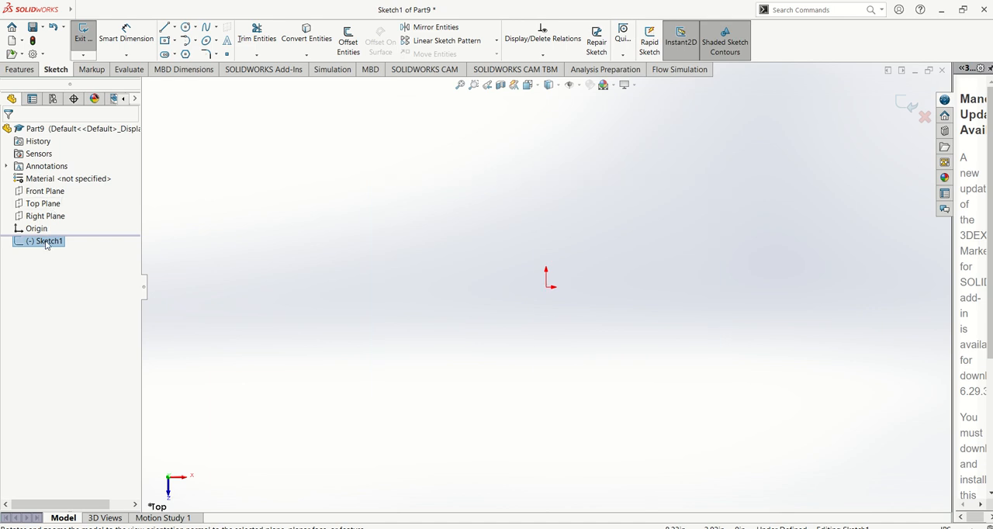
left_click(316, 183)
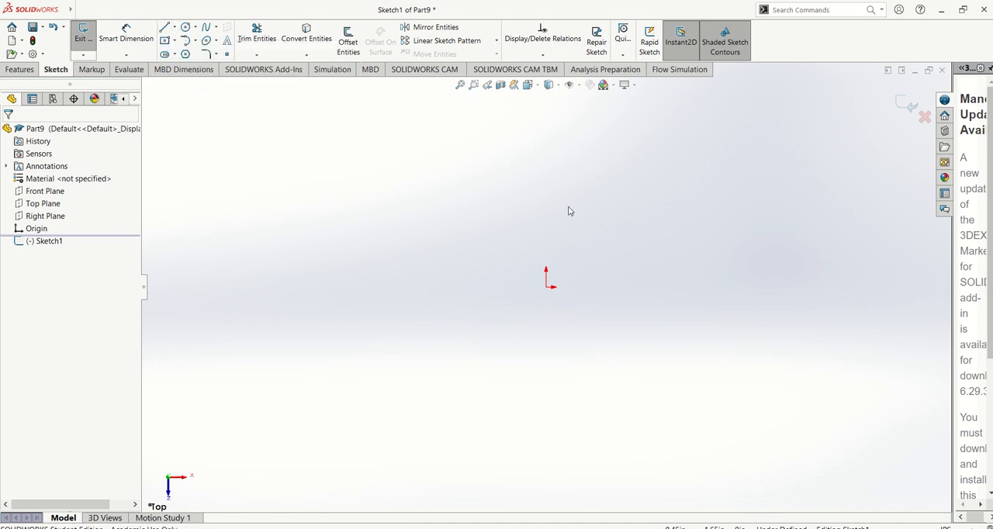
Sketch a horizontal line about 1.68 in long extending right from the origin.
scroll(708, 254, "down", 2)
left_click(175, 27)
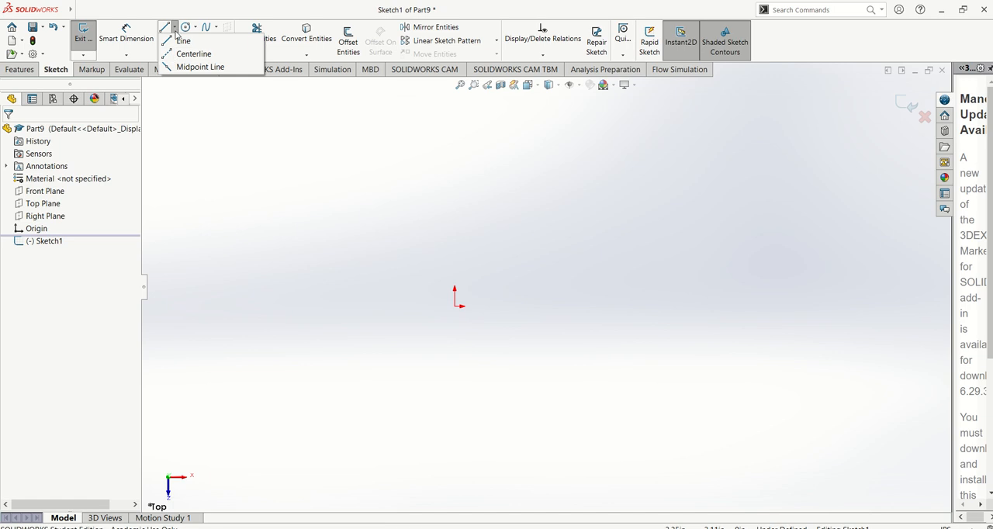
left_click(184, 41)
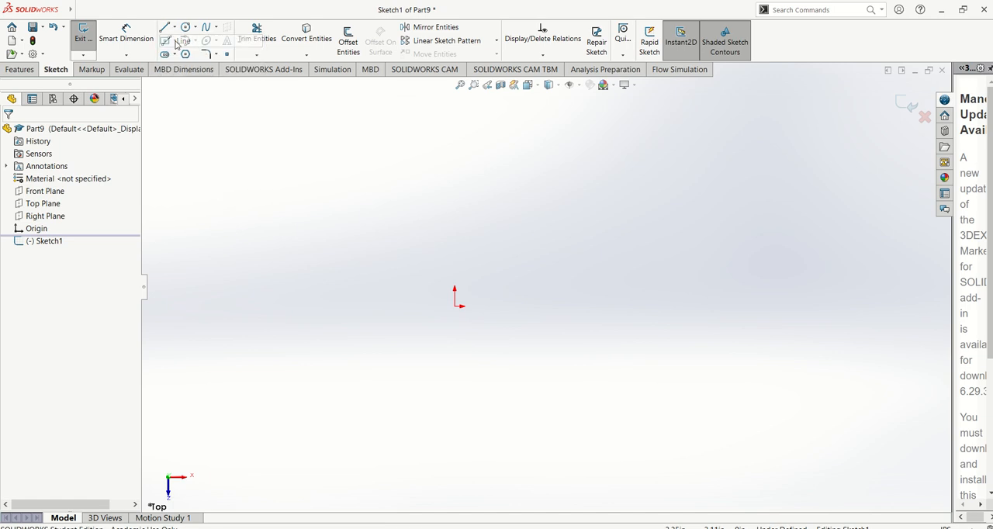
left_click(457, 307)
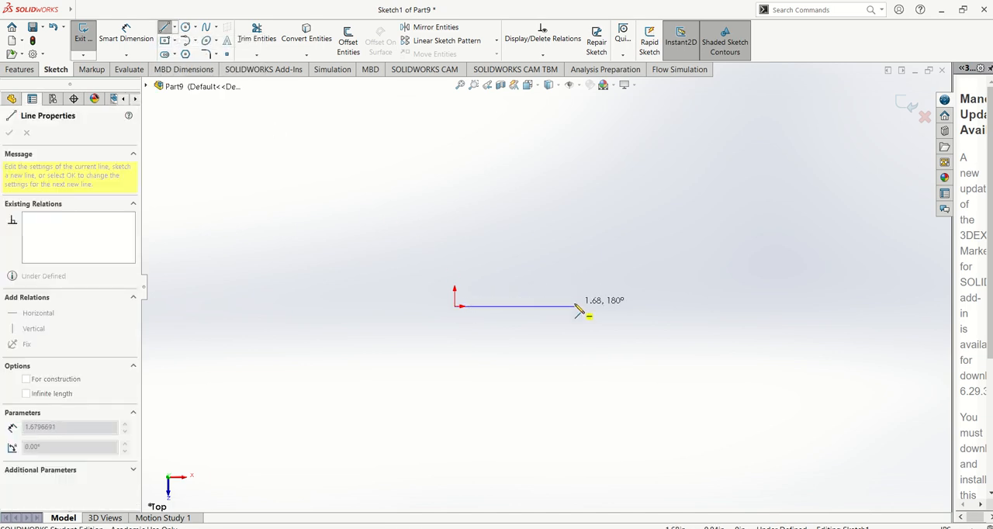
left_click(578, 307)
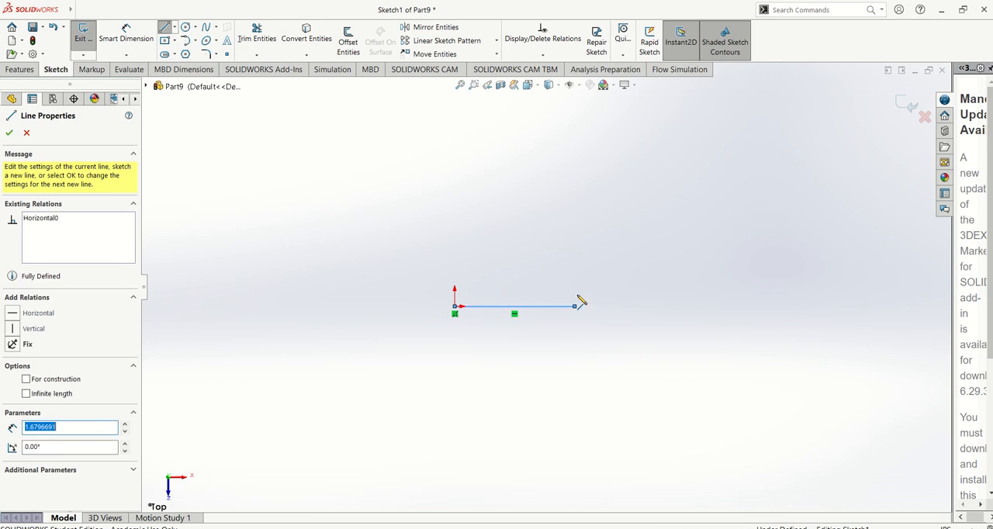
key("Escape")
Dimension the horizontal line's length with Smart Dimension and set it to 2 in.
scroll(590, 240, "down", 2)
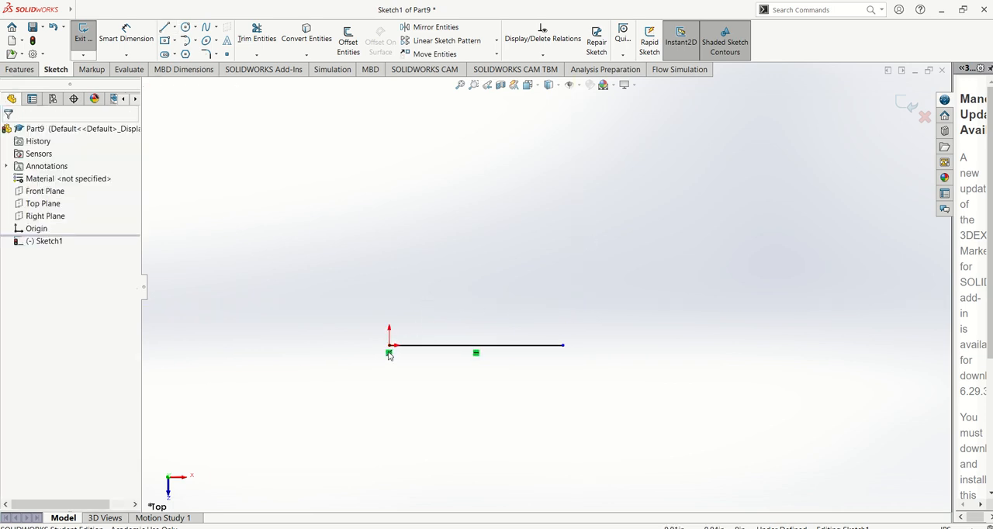
scroll(389, 358, "down", 1)
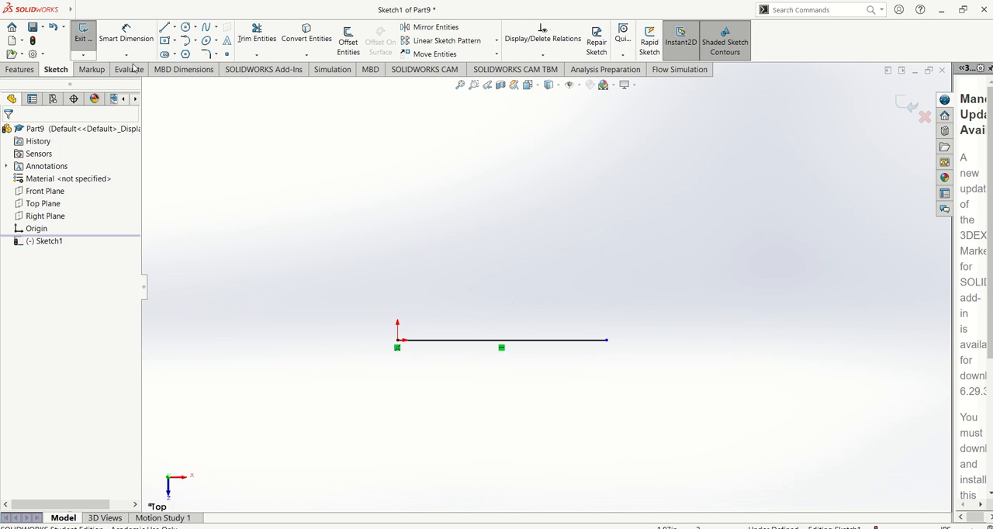
left_click(125, 35)
left_click(457, 342)
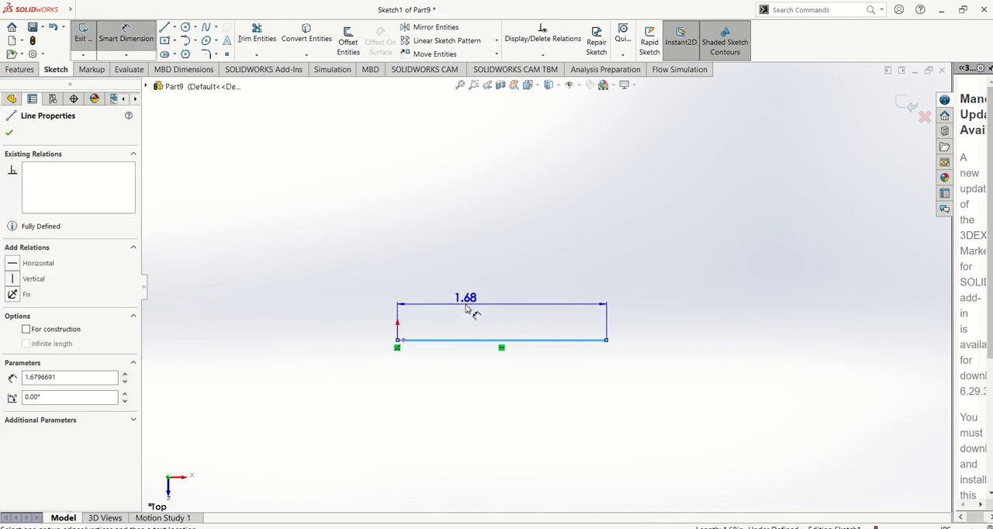
left_click(467, 307)
type("2")
key("Return")
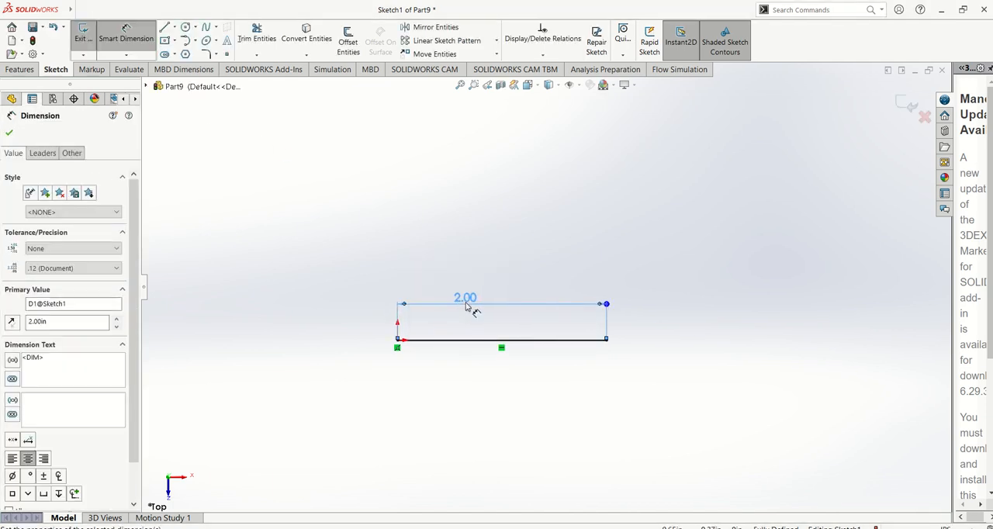
left_click_drag(378, 255, 457, 255)
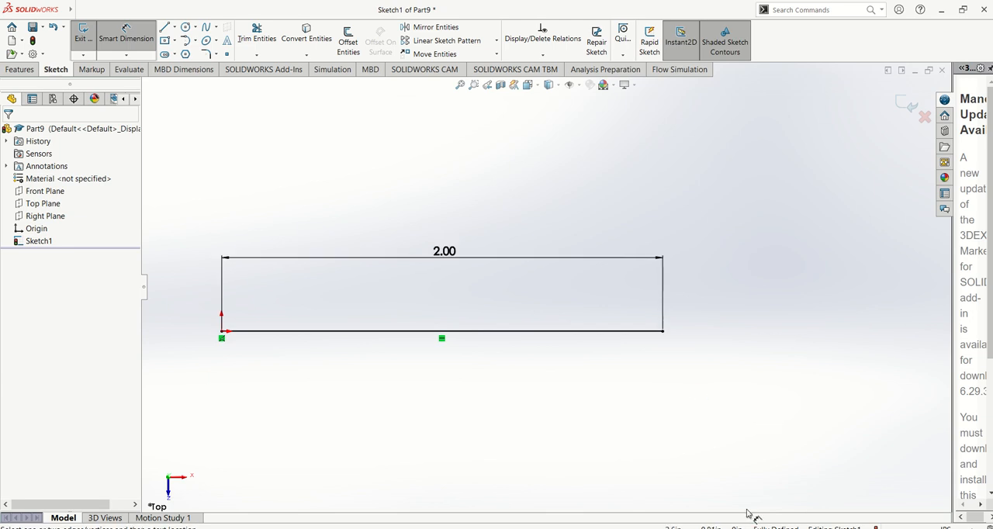
scroll(508, 407, "up", 3)
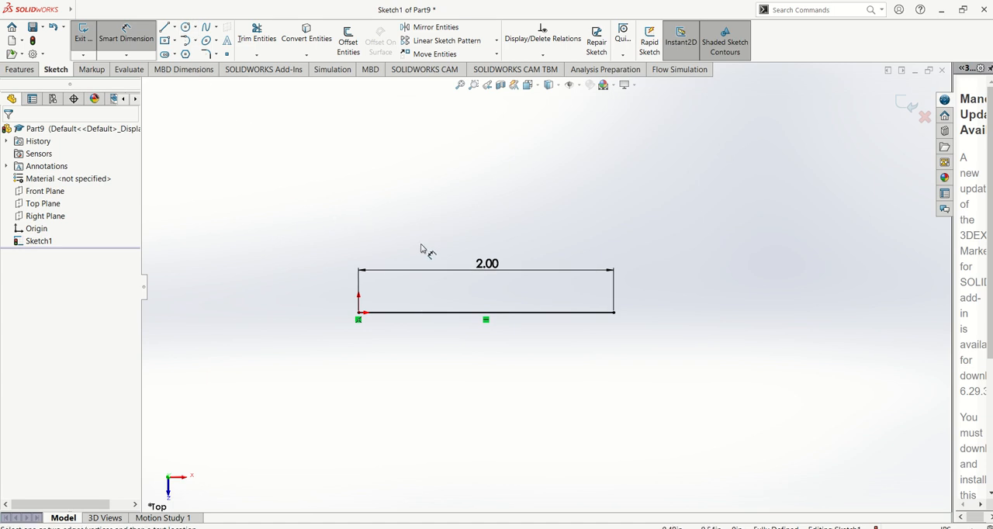
key("Escape")
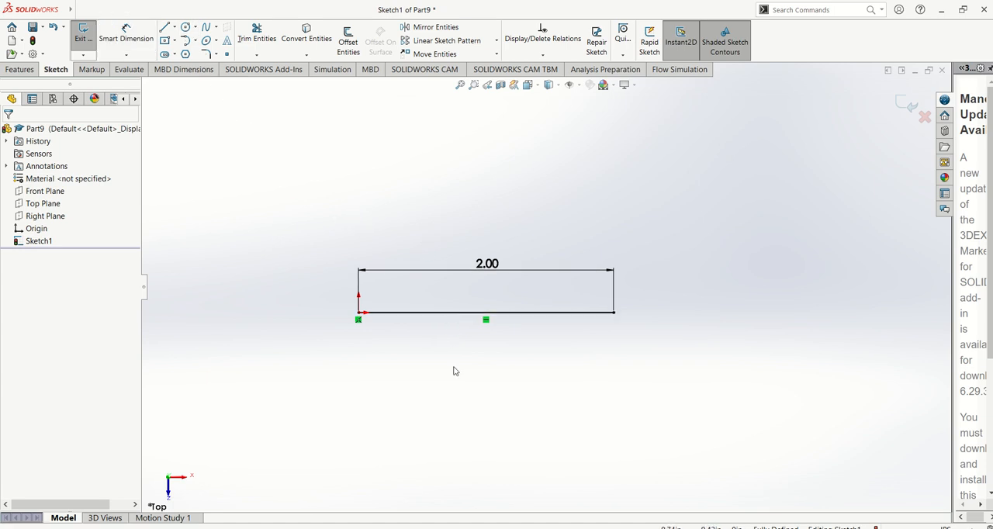
Convert the horizontal line to construction geometry and restore it to a regular solid line.
right_click(470, 314)
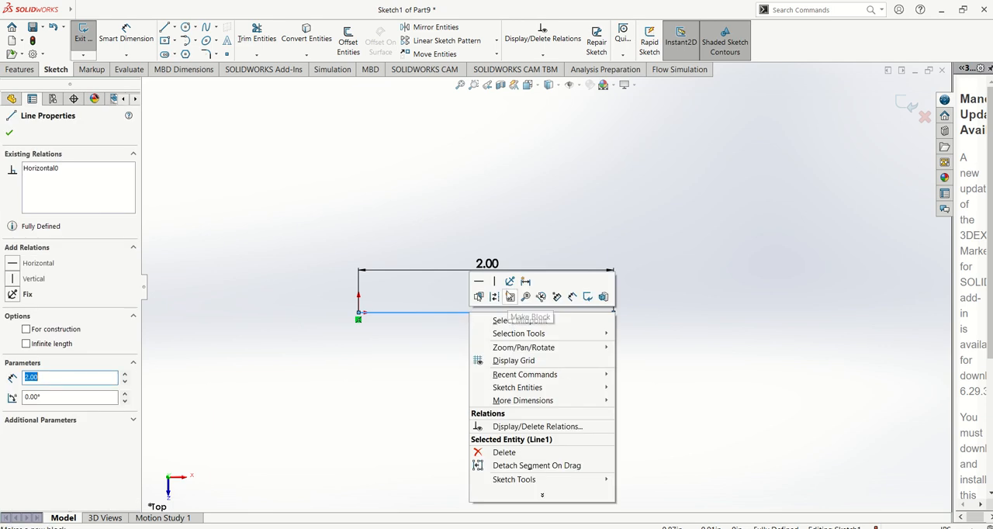
left_click(497, 297)
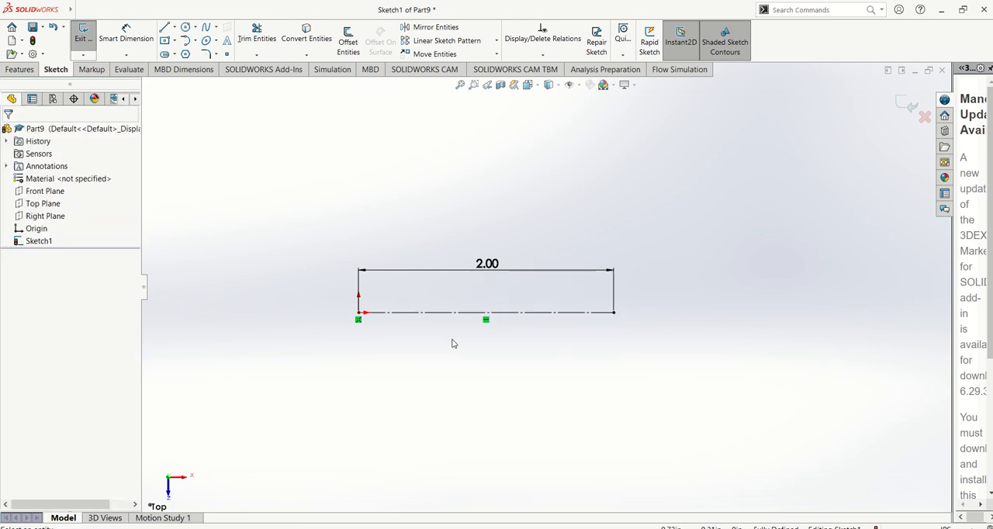
left_click(460, 314)
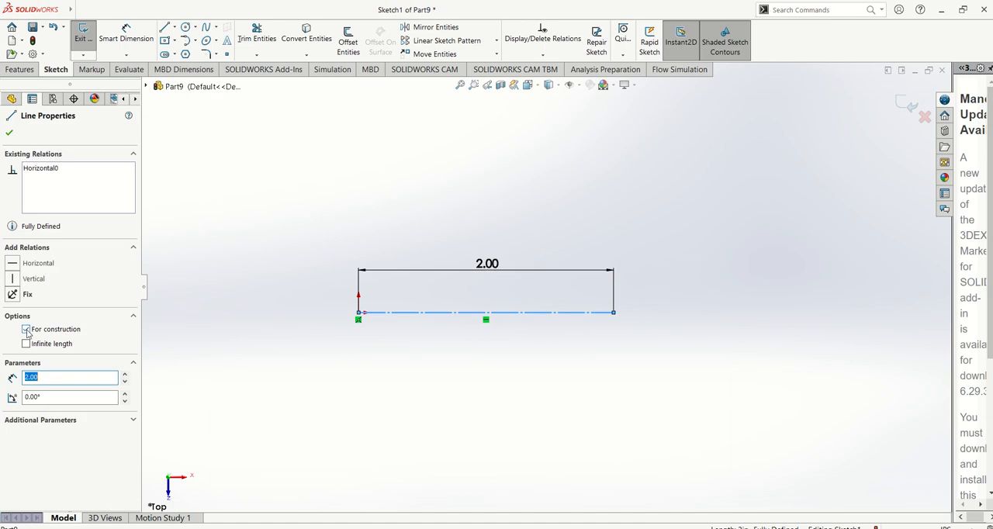
left_click(26, 330)
left_click(413, 342)
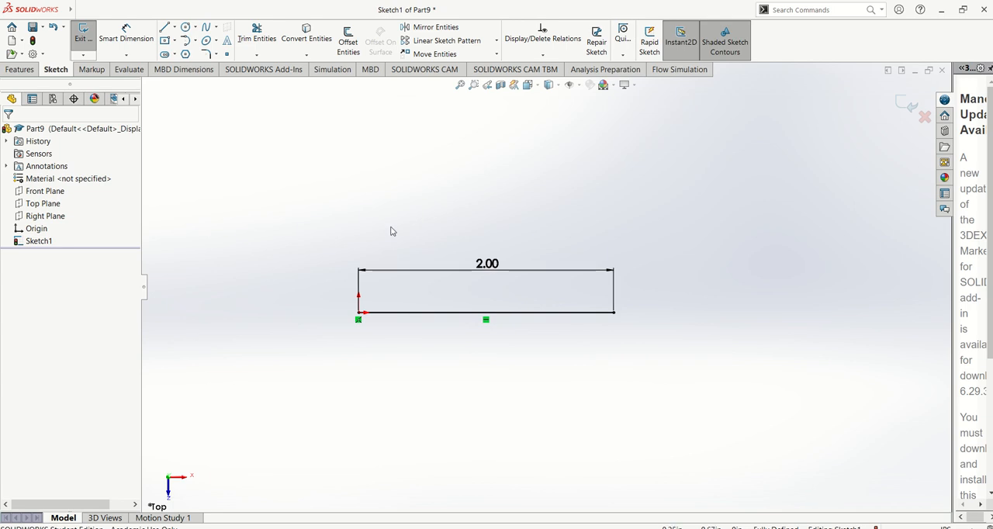
Set the 2 in horizontal line as construction geometry in its line properties.
left_click(410, 312)
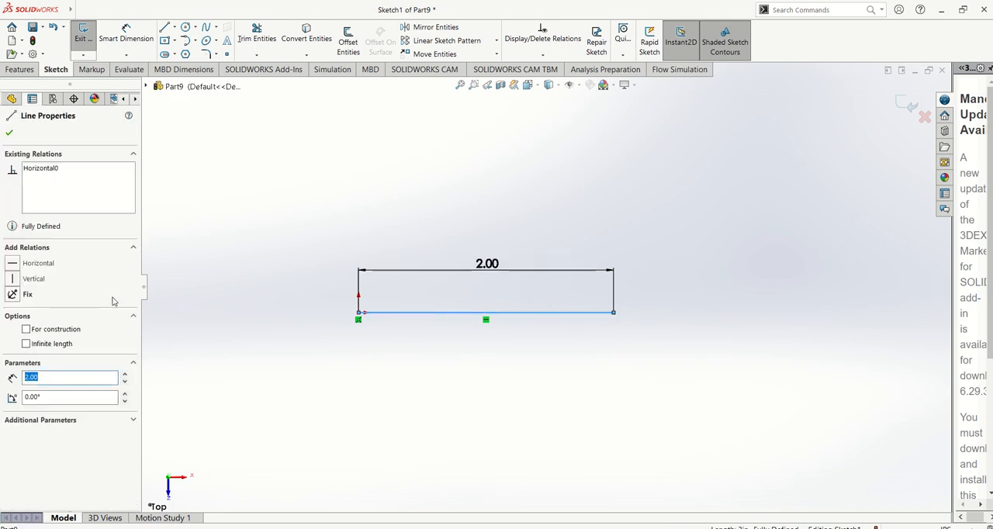
left_click(27, 330)
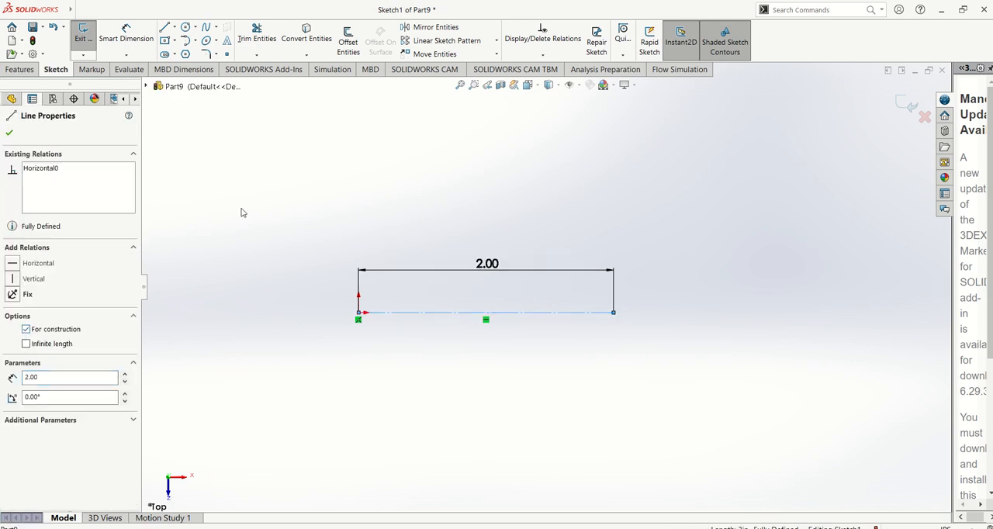
left_click(9, 133)
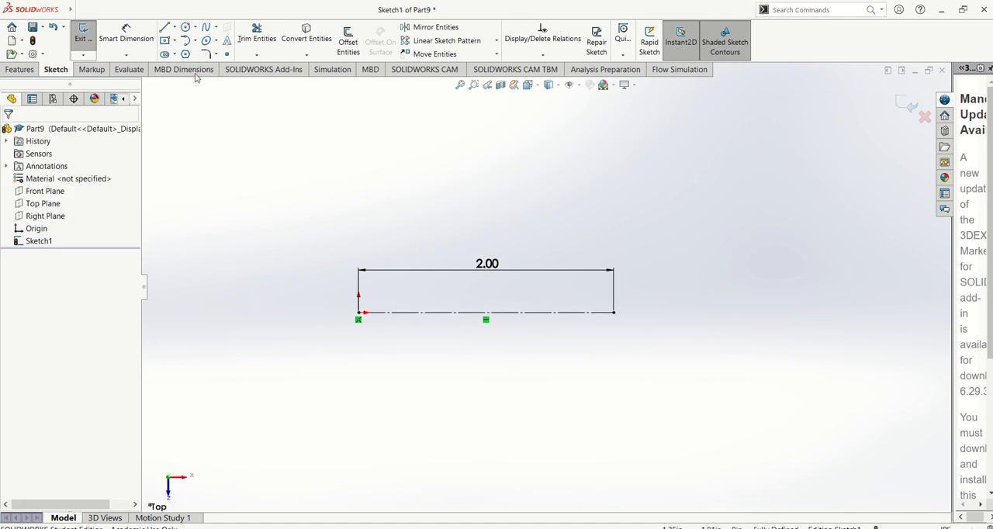
Sketch a circle about 0.53 in in diameter centred on the midpoint of the horizontal construction line.
left_click(195, 29)
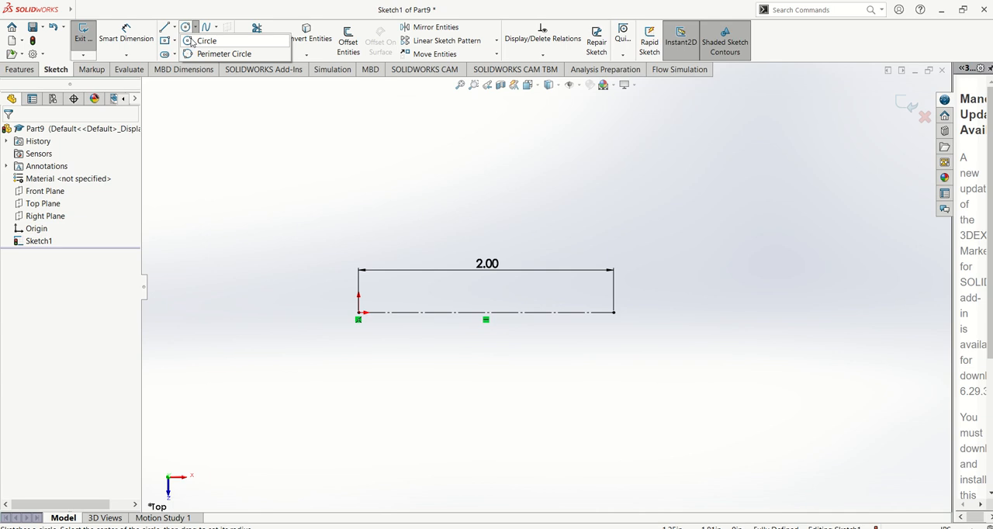
left_click(189, 44)
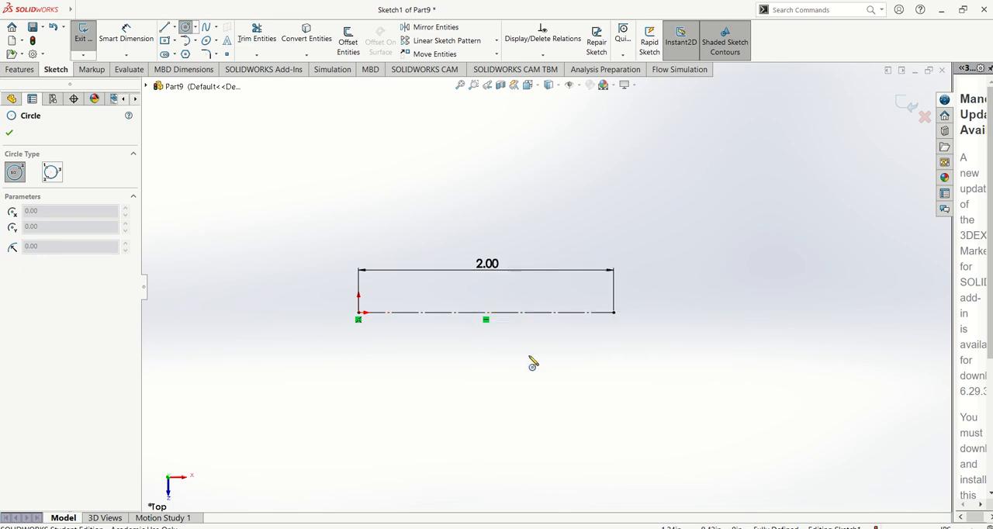
left_click(486, 312)
left_click(501, 346)
key("Escape")
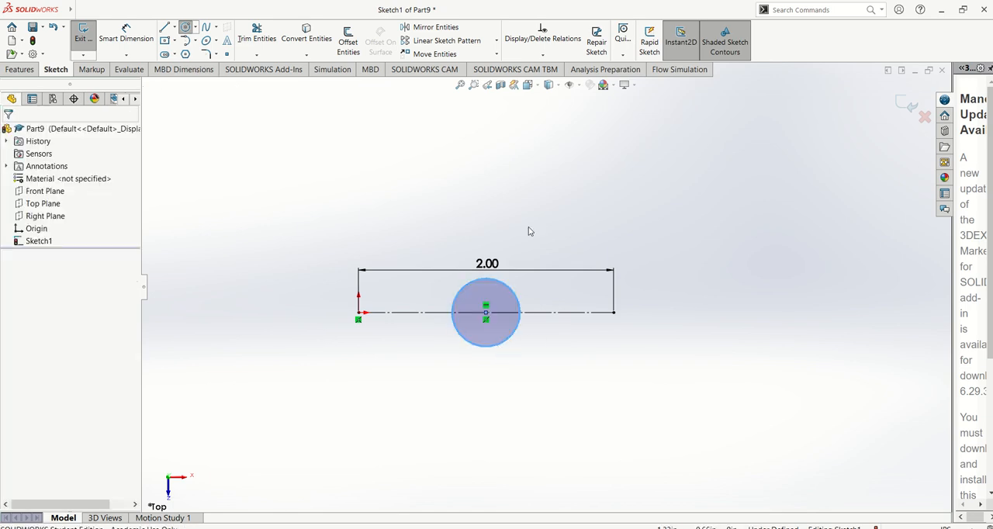
Sketch a three-point perimeter circle touching the construction line to the right of the first circle, and undo it.
scroll(531, 286, "down", 3)
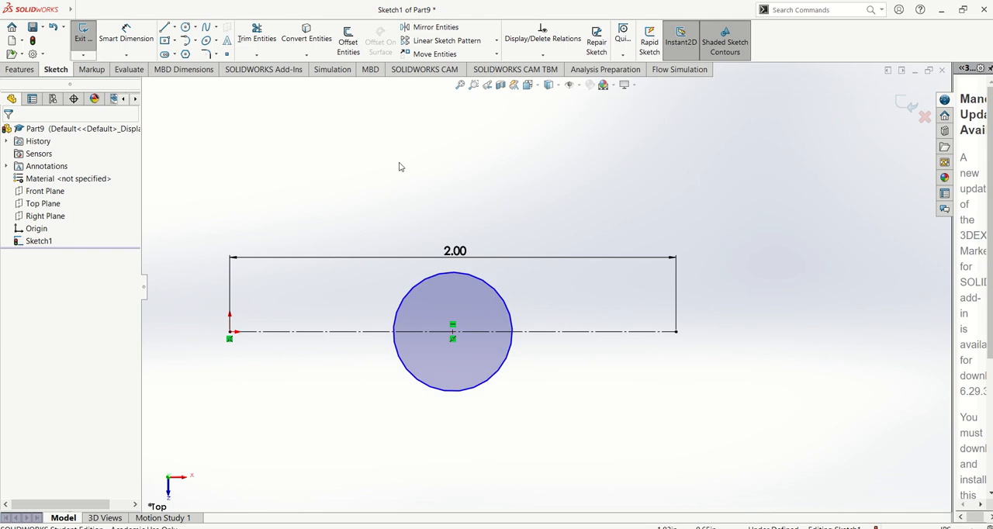
left_click(194, 27)
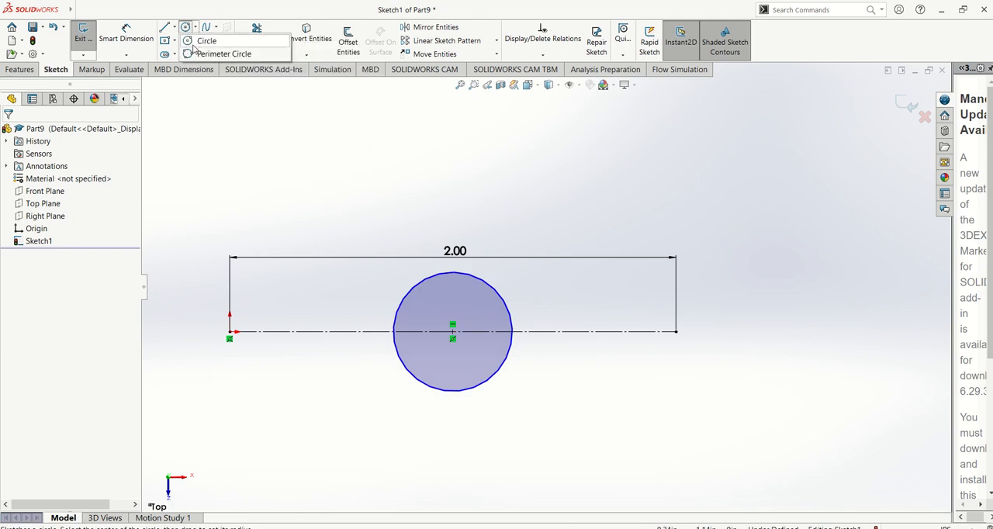
left_click(205, 41)
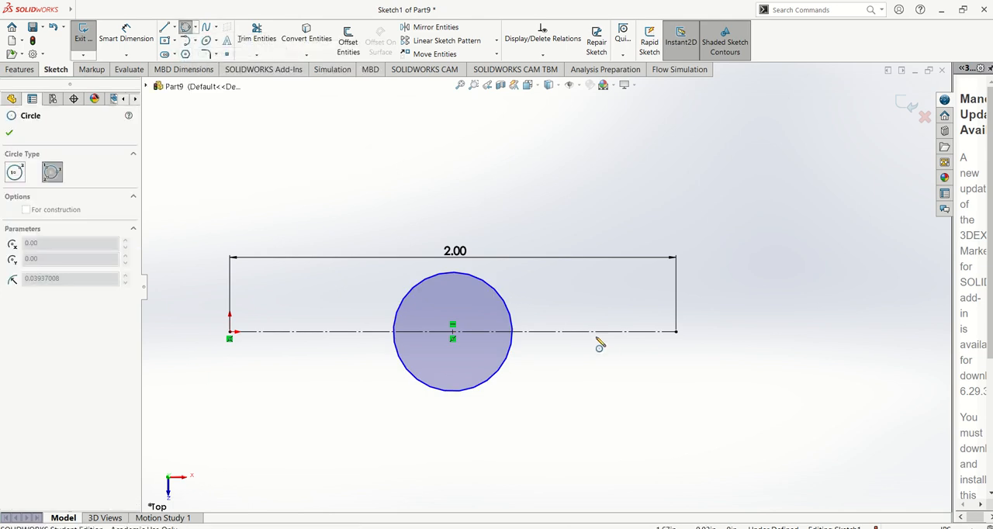
left_click(563, 223)
left_click(653, 240)
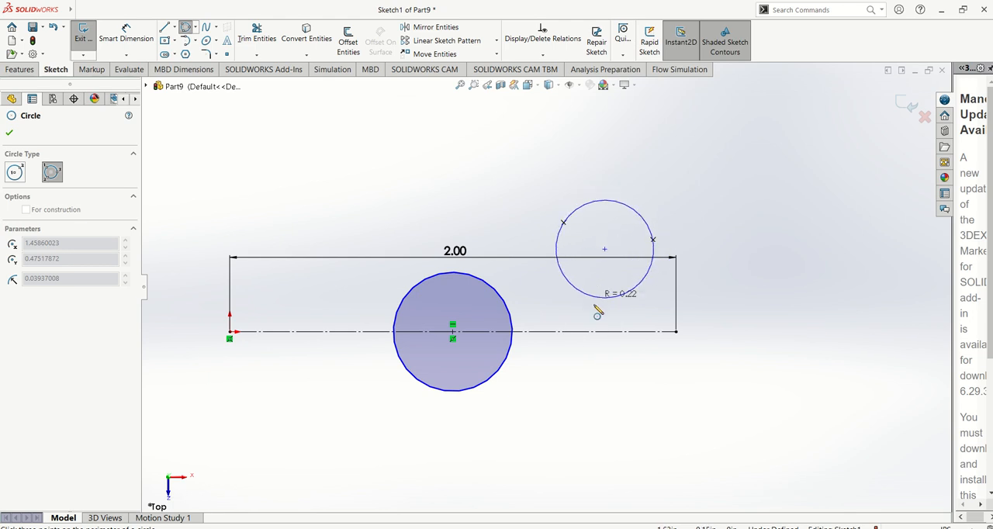
left_click(601, 339)
key("Escape")
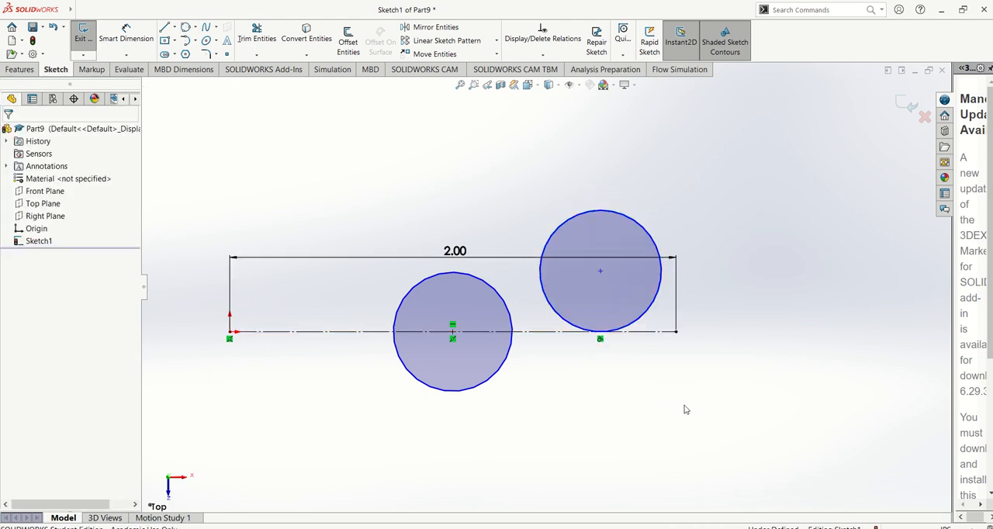
scroll(686, 410, "up", 2)
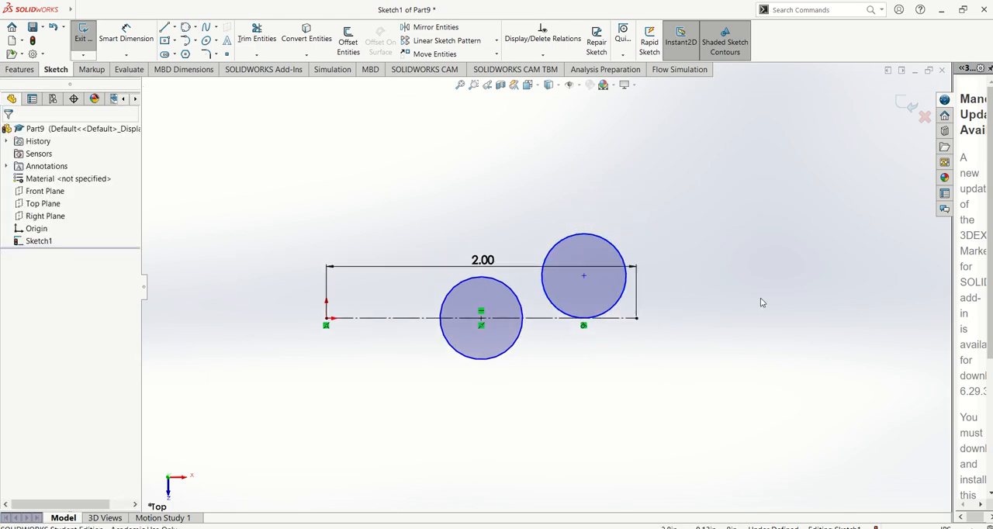
key("ctrl+z")
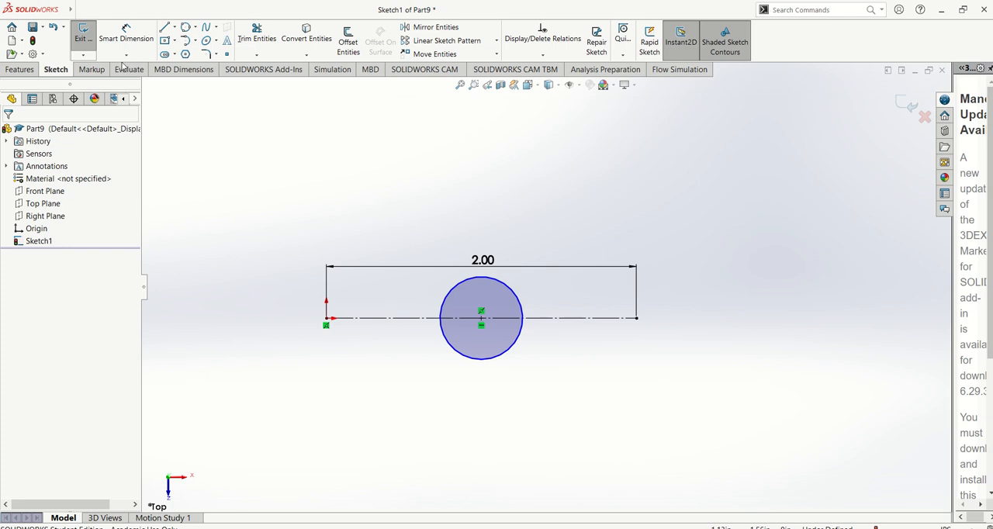
Sketch a corner rectangle about 0.27 by 0.46 in inside the circle, with its opposite corners on the circle.
left_click(175, 40)
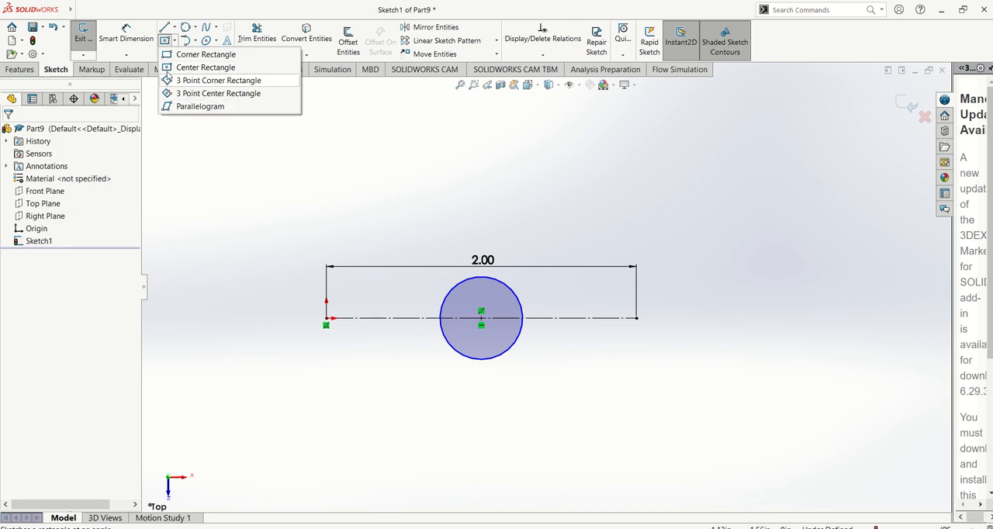
left_click(198, 54)
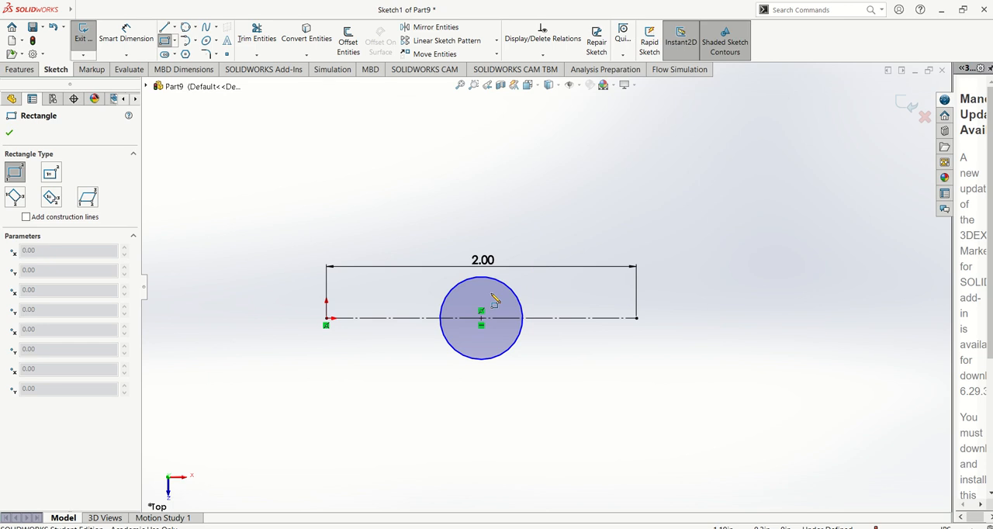
scroll(487, 299, "down", 3)
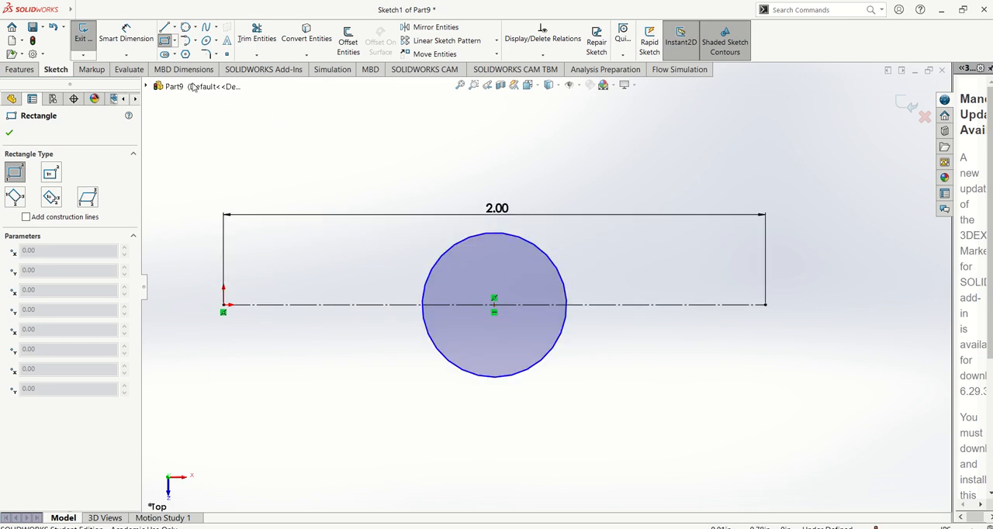
left_click(458, 243)
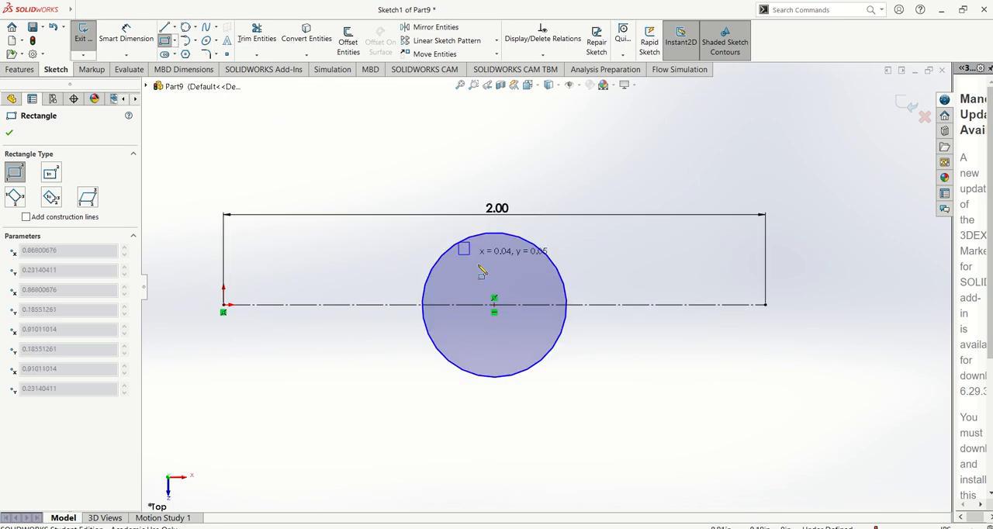
left_click(534, 366)
key("Escape")
scroll(647, 409, "up", 1)
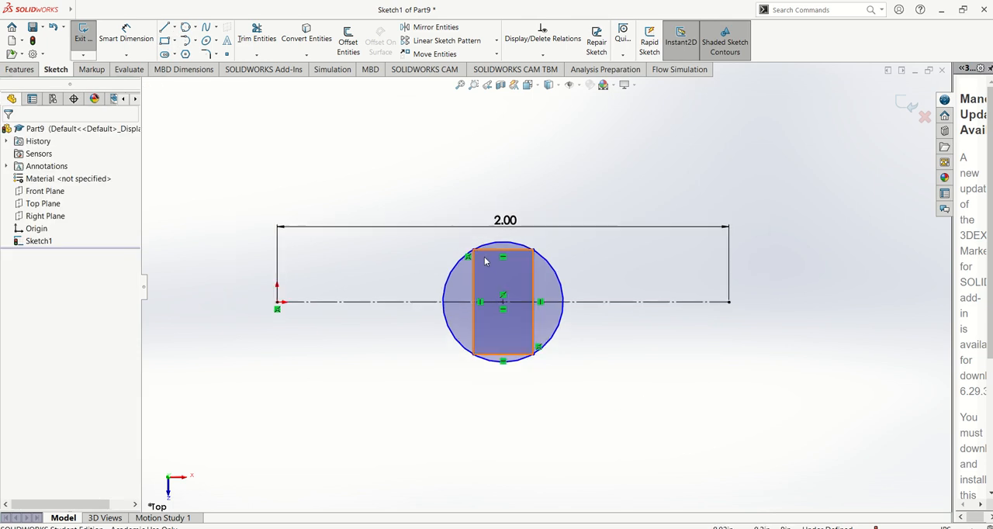
Sketch a straight slot along the construction line inside the circle, about 0.40 in between centres and 0.08 in wide.
left_click(175, 53)
left_click(170, 70)
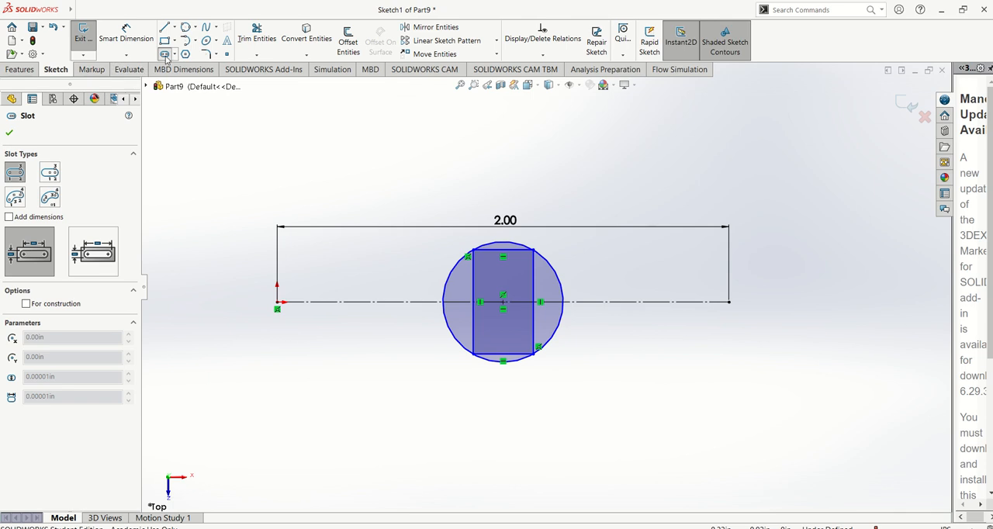
scroll(534, 298, "down", 5)
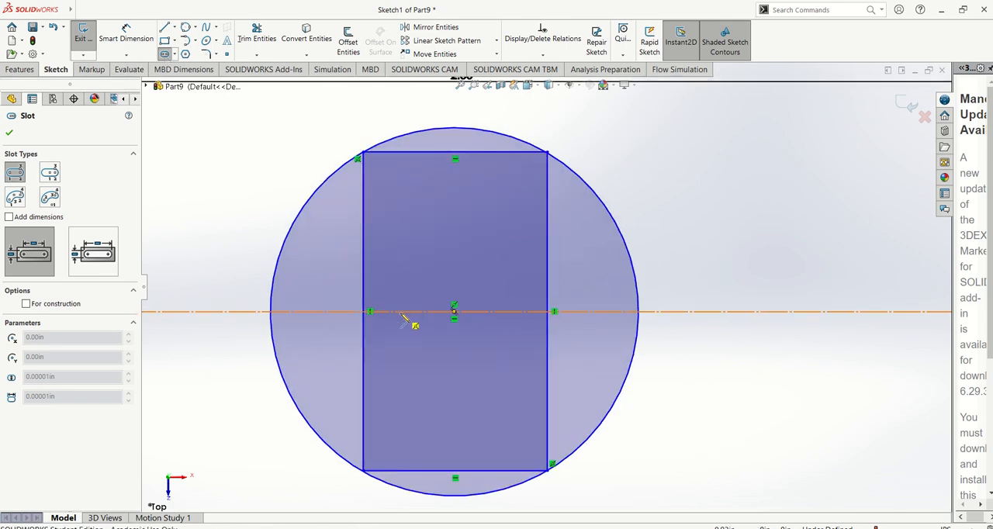
left_click(320, 312)
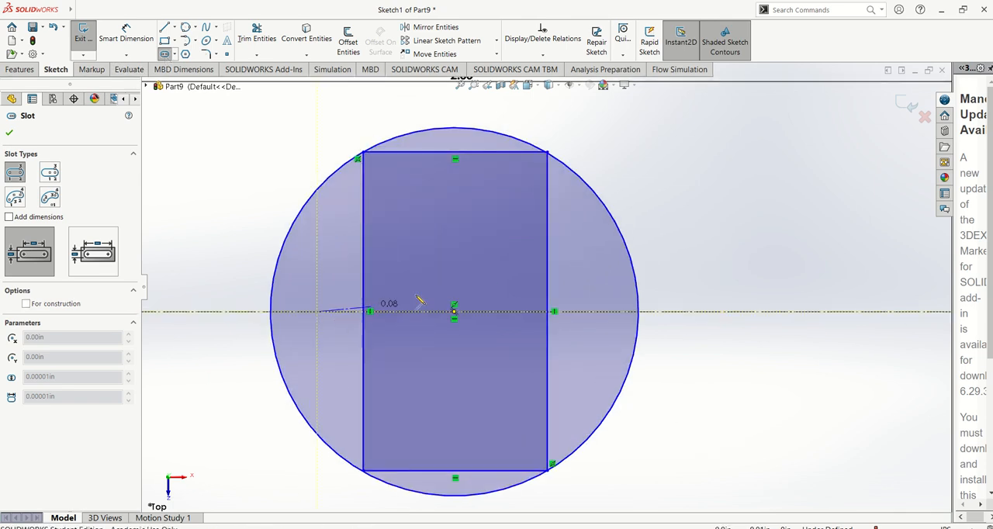
left_click(594, 312)
left_click(440, 339)
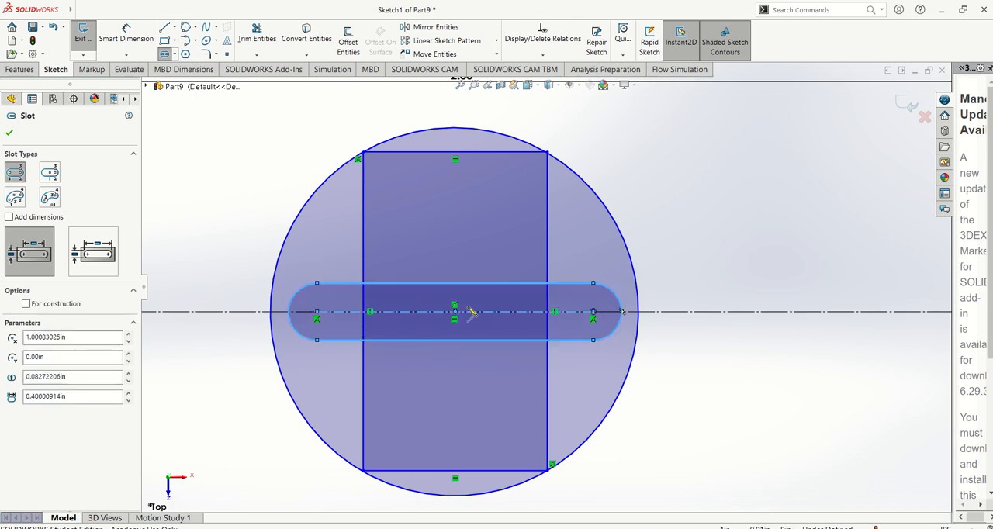
key("Escape")
scroll(548, 288, "up", 1)
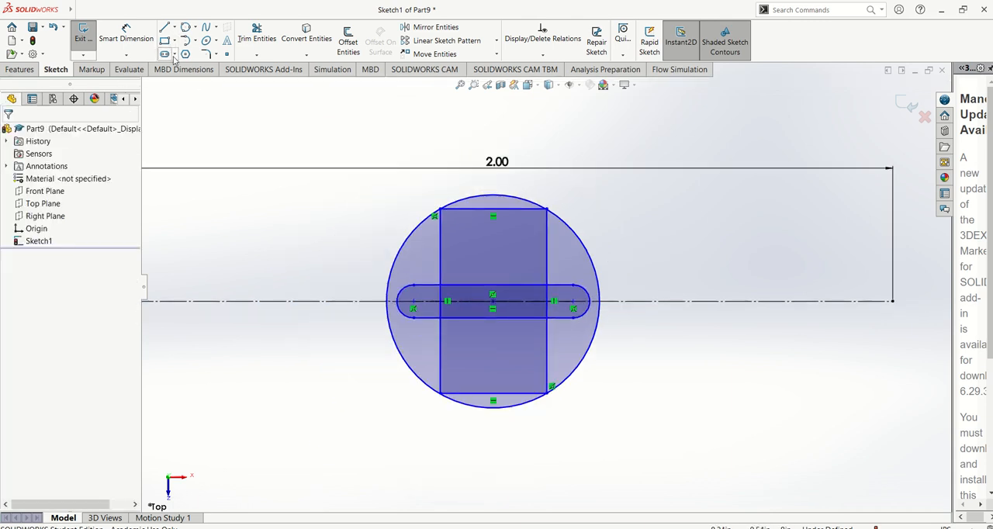
Sketch a small 3 point arc slot in the rectangle's upper right area, with about 0.03 in radius, 180° arc and 0.02 in width.
left_click(175, 54)
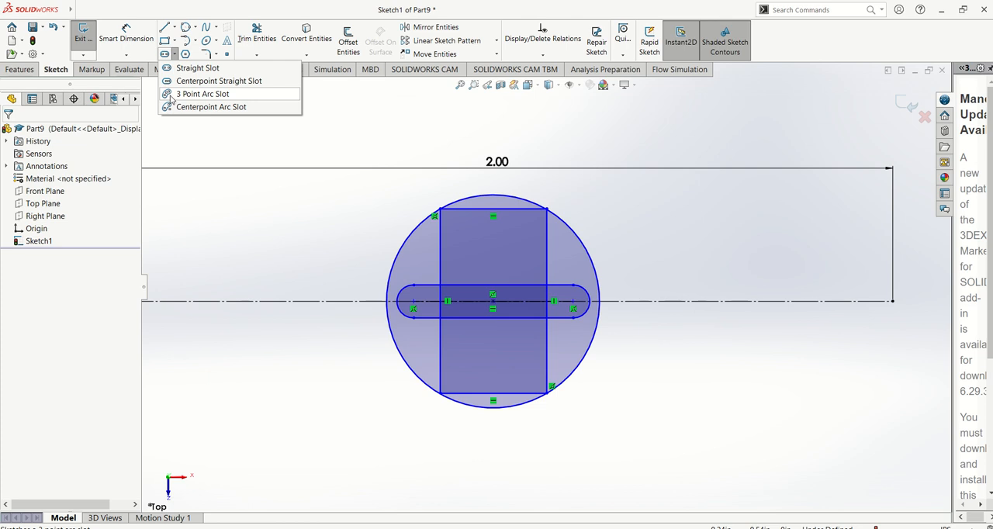
left_click(186, 94)
scroll(547, 270, "up", 1)
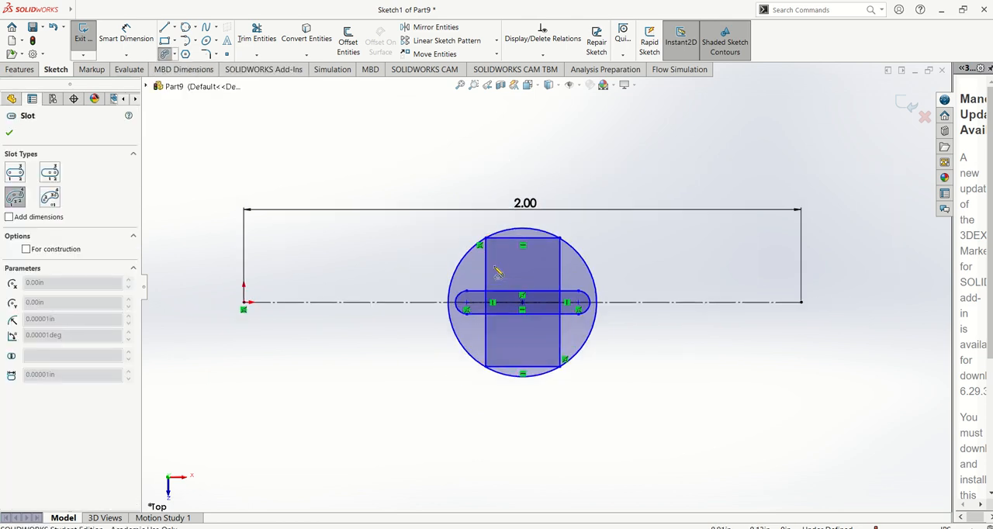
scroll(547, 271, "down", 5)
left_click(647, 236)
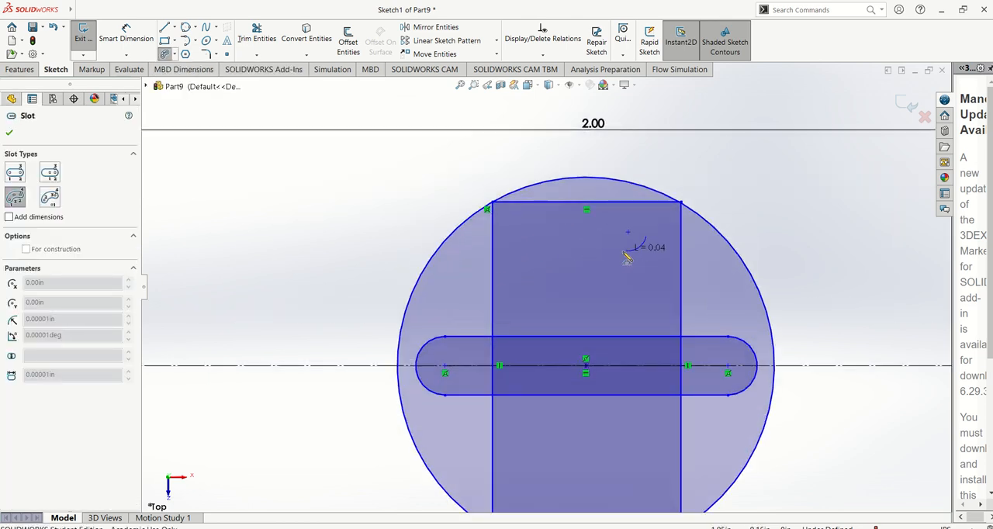
left_click(618, 260)
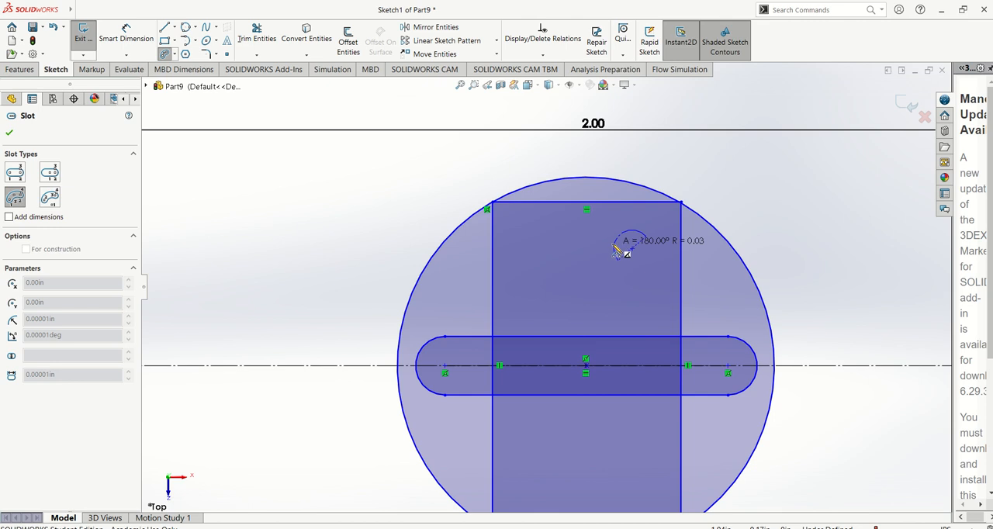
left_click(615, 243)
left_click(608, 246)
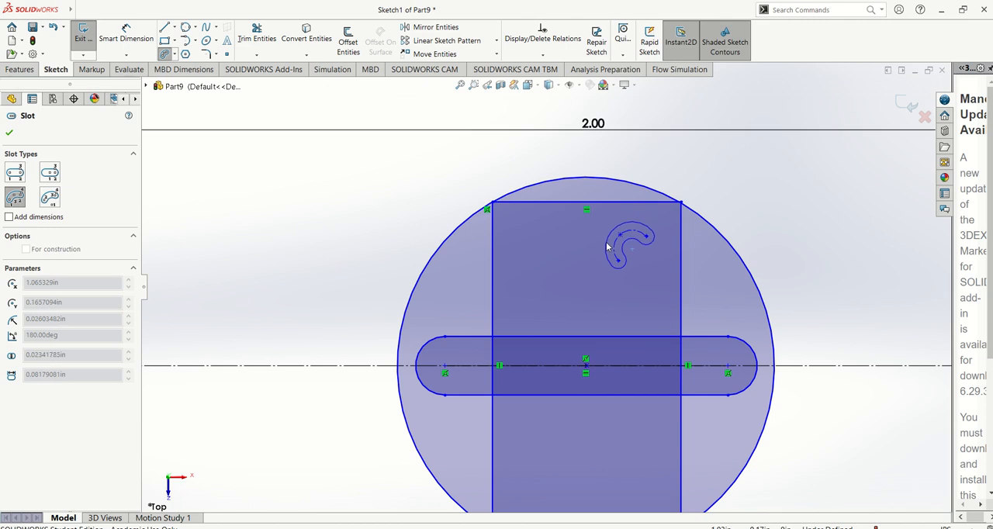
key("Escape")
scroll(692, 229, "down", 1)
scroll(640, 269, "up", 3)
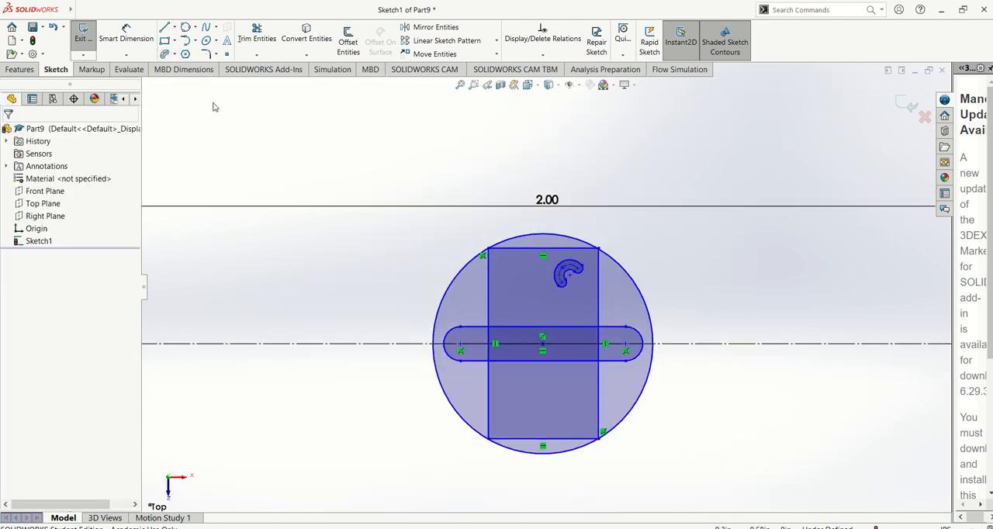
Dimension the circle's diameter with Smart Dimension and set it to 0.5 in.
left_click(126, 36)
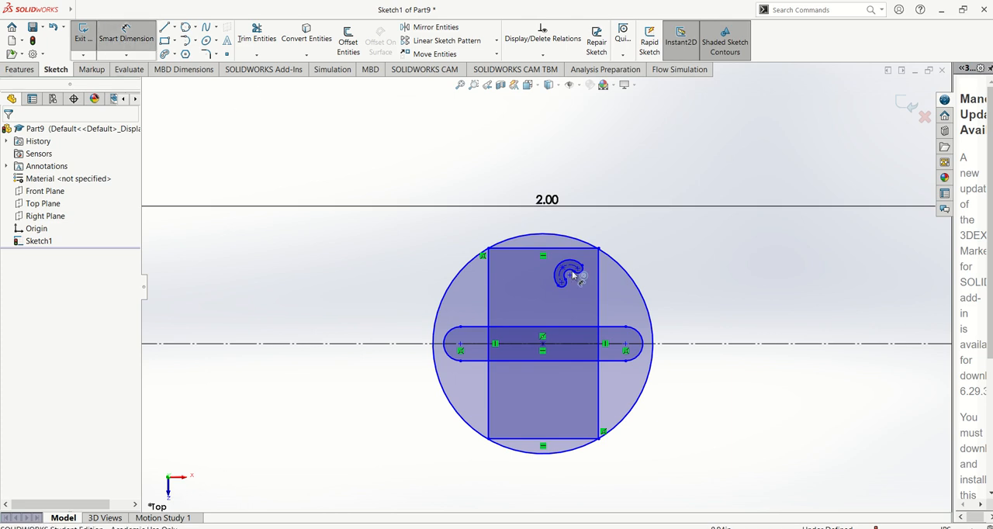
left_click(654, 310)
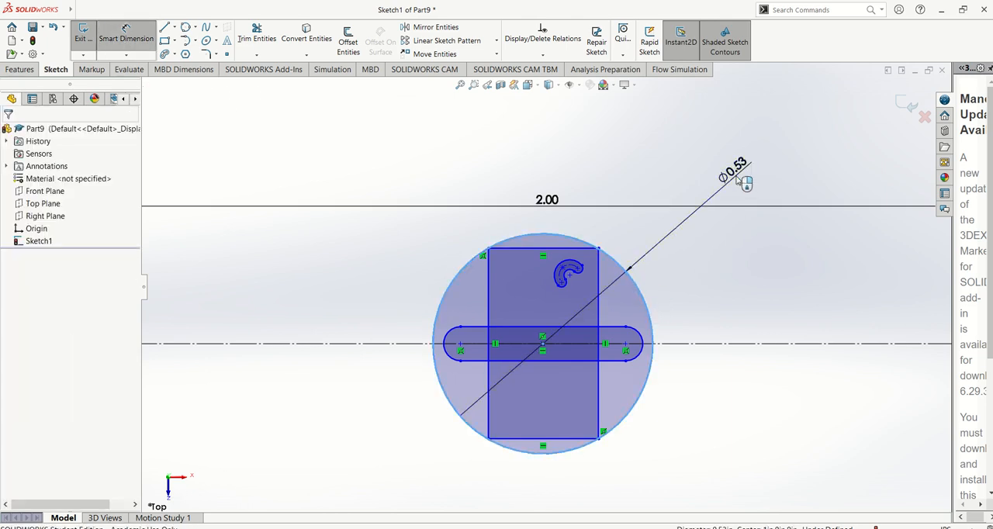
left_click(737, 174)
type(".50in")
key("Return")
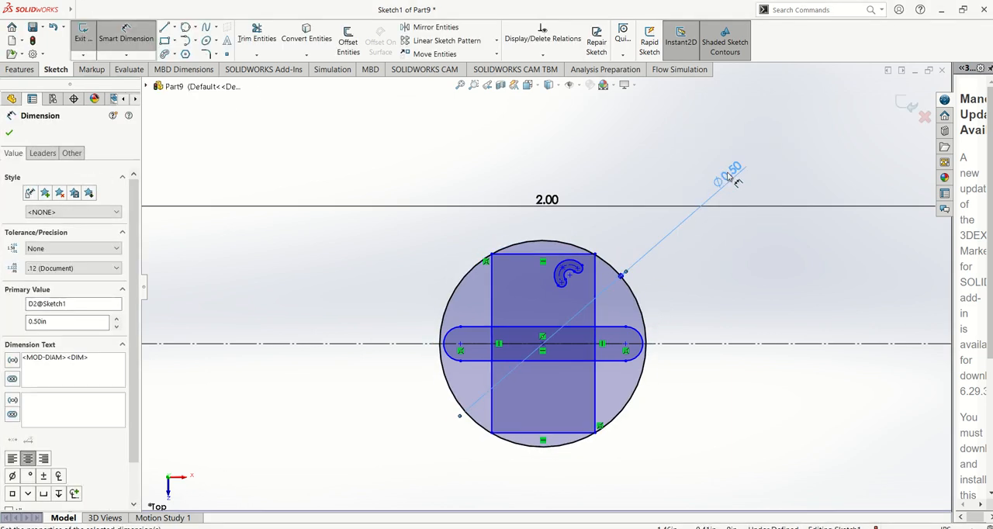
key("Escape")
Sketch a five-sided polygon based on an inscribed circle, about 0.03 in in radius, in the rectangle's upper left area.
scroll(648, 296, "down", 2)
scroll(537, 261, "down", 2)
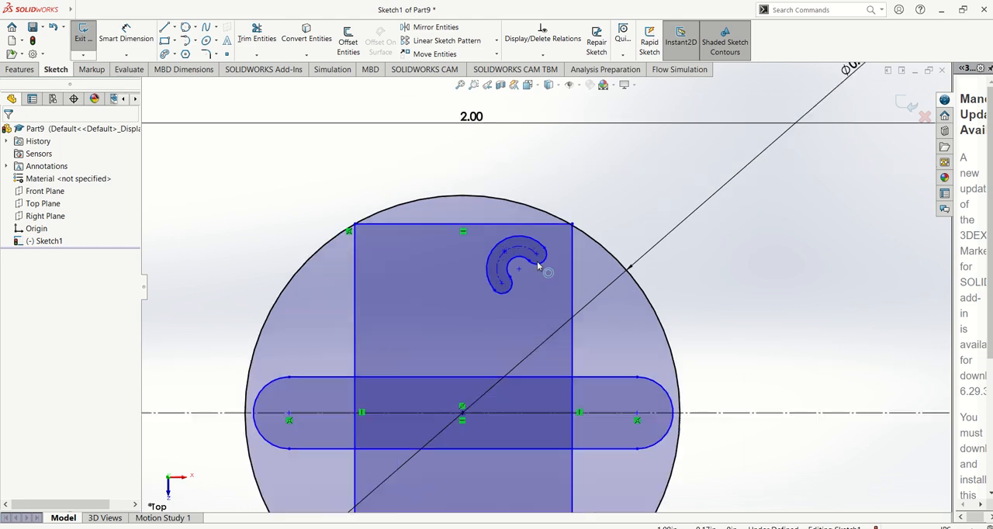
scroll(537, 263, "up", 2)
scroll(537, 261, "up", 3)
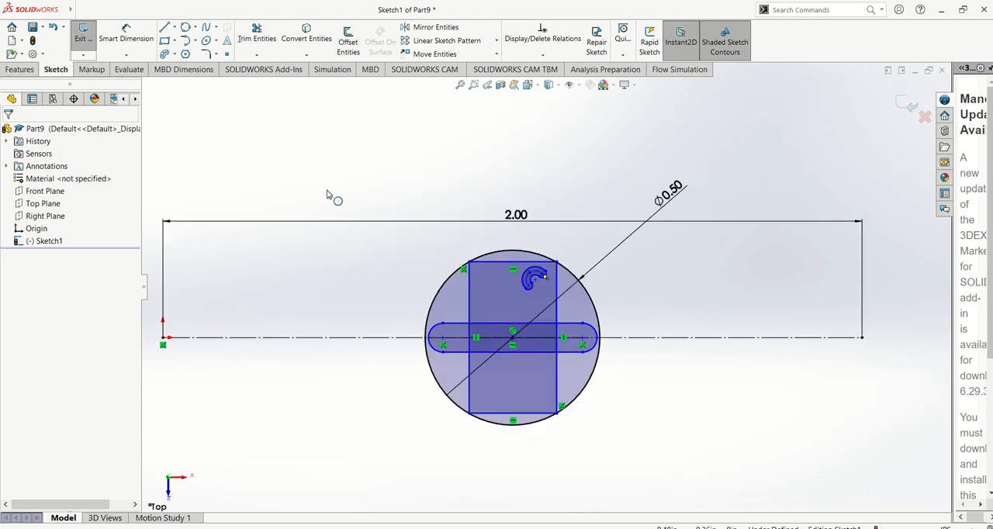
left_click(185, 54)
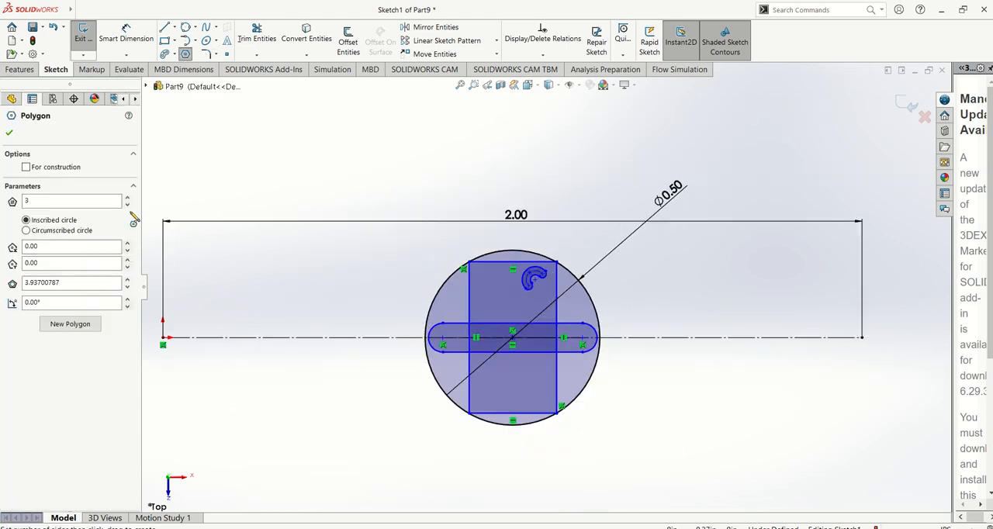
left_click(29, 200)
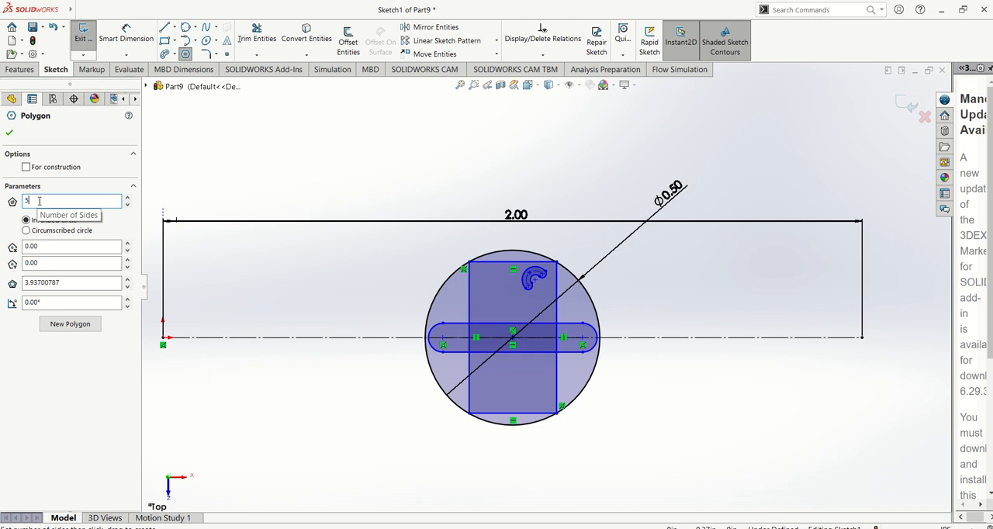
left_click(9, 132)
scroll(532, 384, "down", 3)
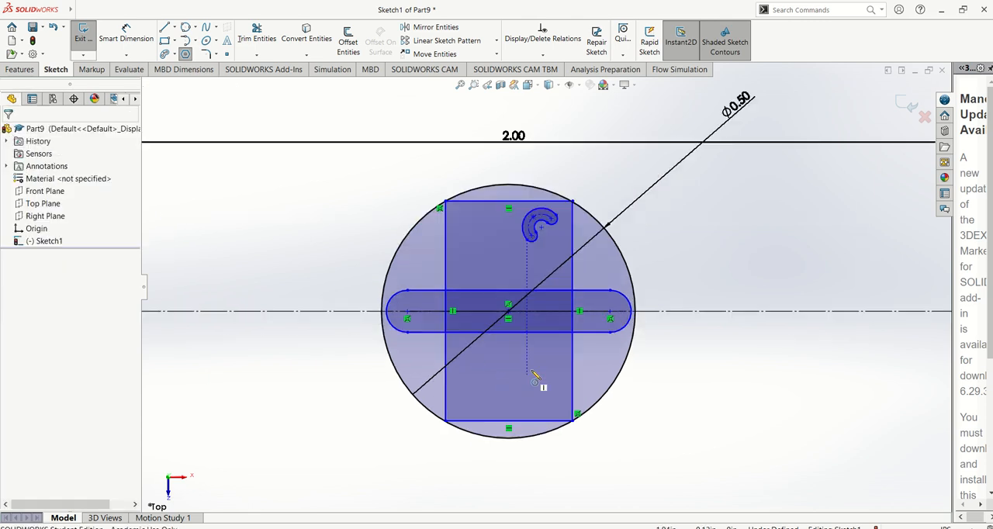
scroll(526, 361, "down", 1)
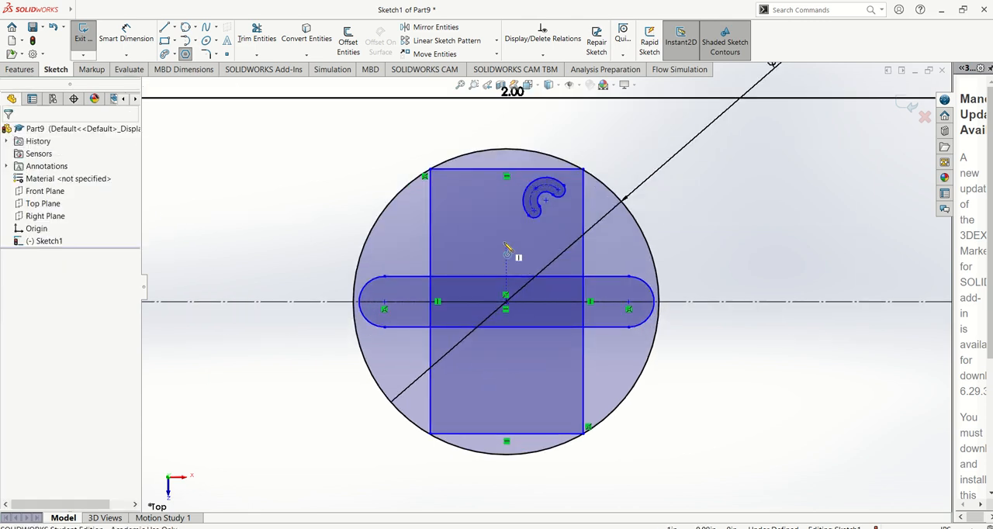
left_click(476, 230)
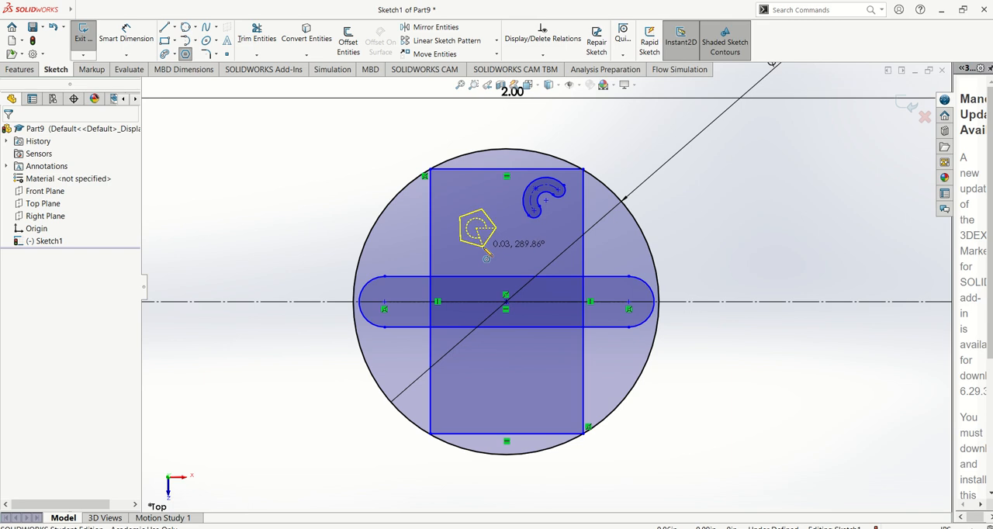
left_click(482, 260)
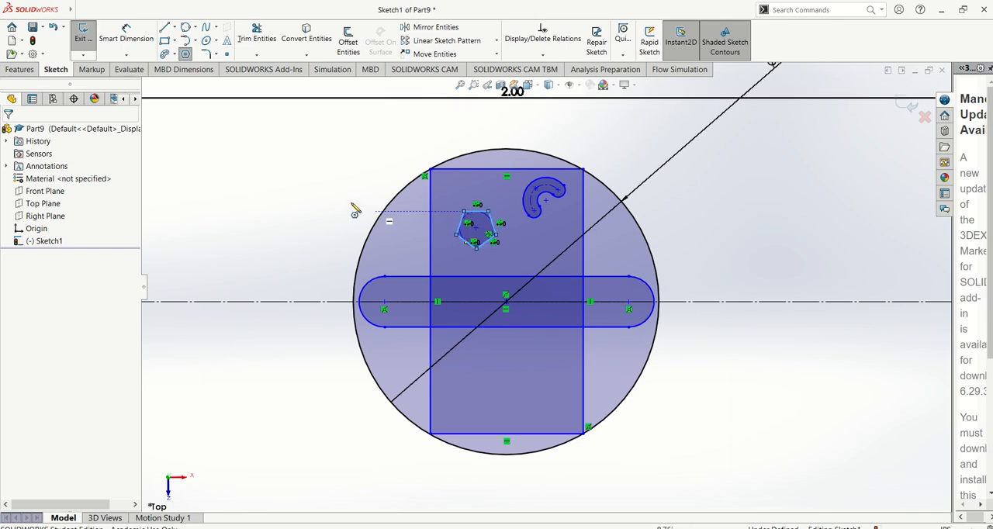
Dimension the diameter of the pentagon's inscribed circle with Smart Dimension, trying 0.5 in and undoing that value.
scroll(399, 198, "up", 3)
scroll(527, 286, "down", 3)
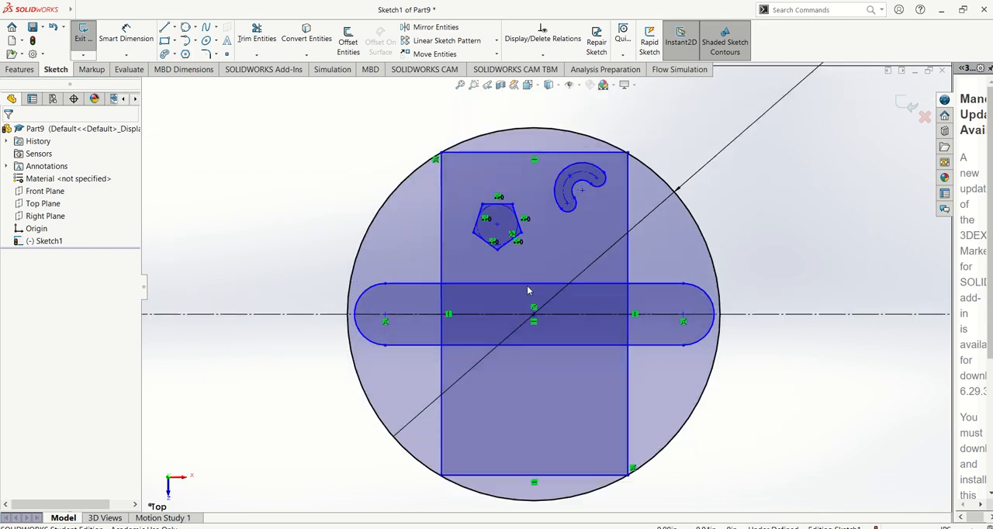
scroll(439, 239, "up", 2)
left_click(141, 42)
scroll(532, 221, "down", 5)
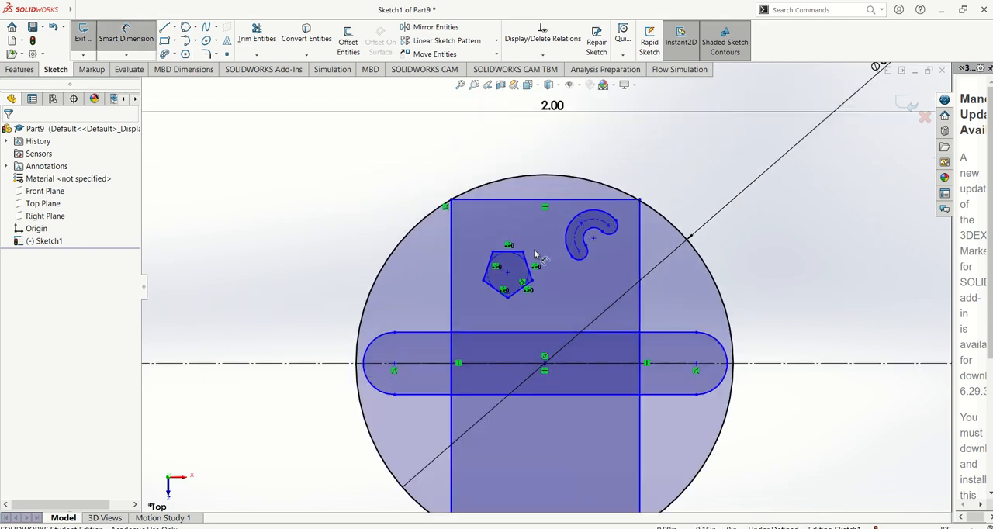
left_click(508, 257)
left_click(549, 141)
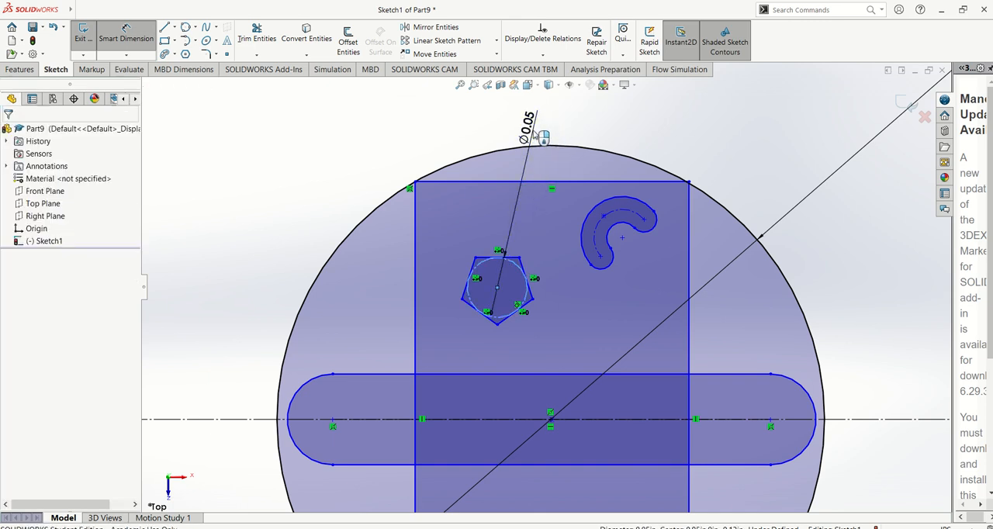
key("Return")
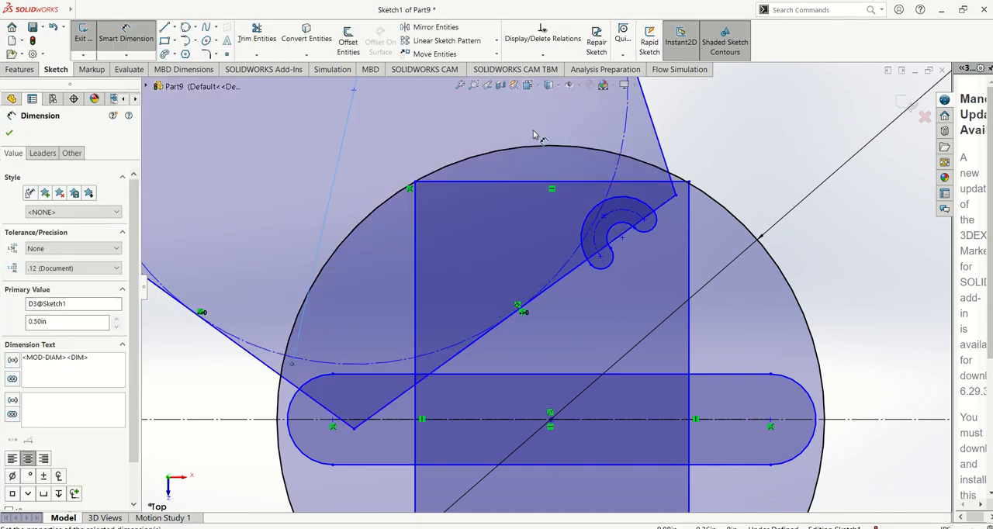
key("ctrl+z")
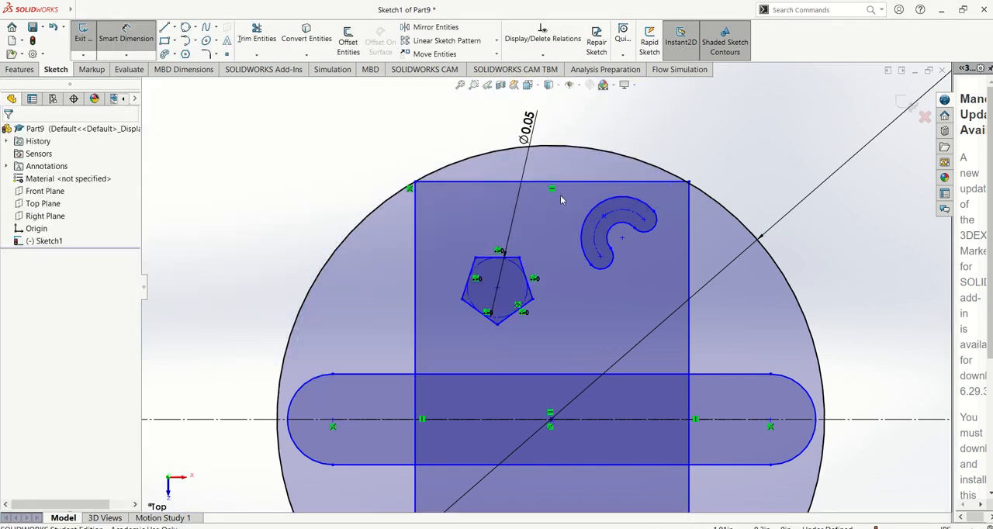
Set the diameter of the pentagon's inscribed circle to 0.05 in.
key("Escape")
double_click(528, 132)
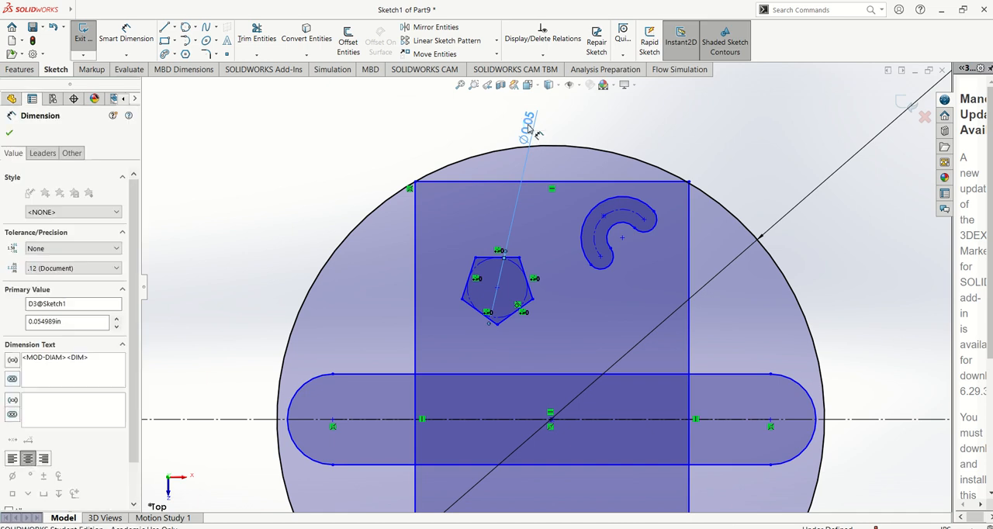
type(".05")
key("Return")
left_click(451, 128)
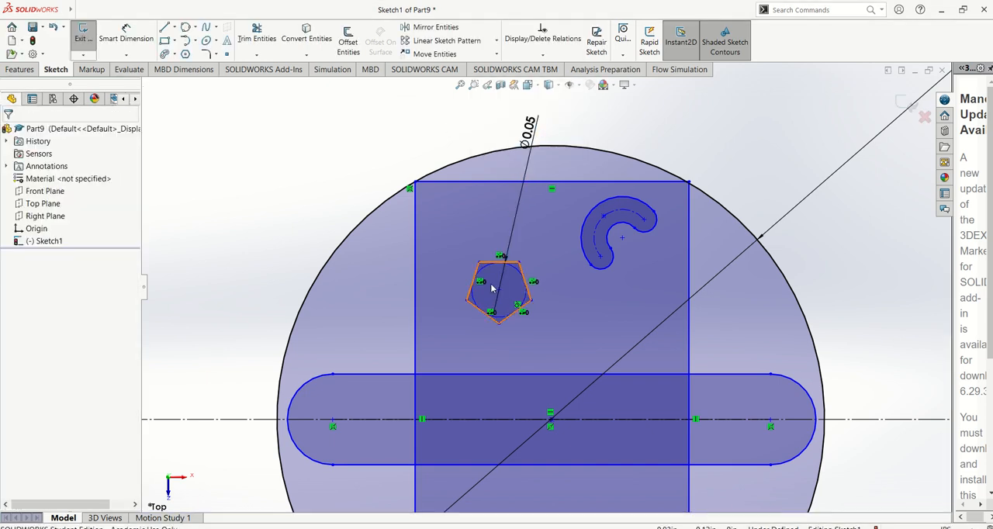
Try a Centerpoint Arc of about 180° in the empty area above the 2.00 in dimension, and undo it.
scroll(551, 303, "down", 5)
scroll(436, 211, "down", 2)
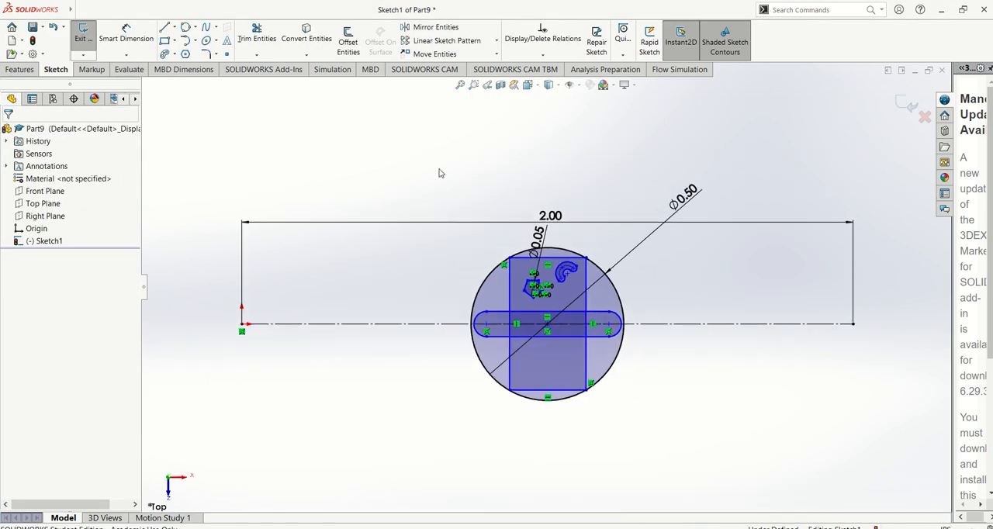
left_click(195, 41)
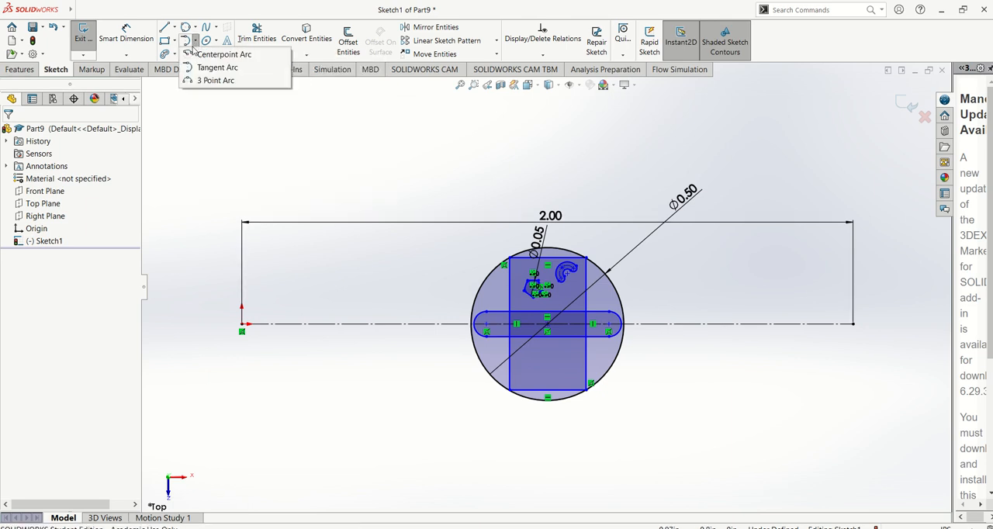
left_click(194, 55)
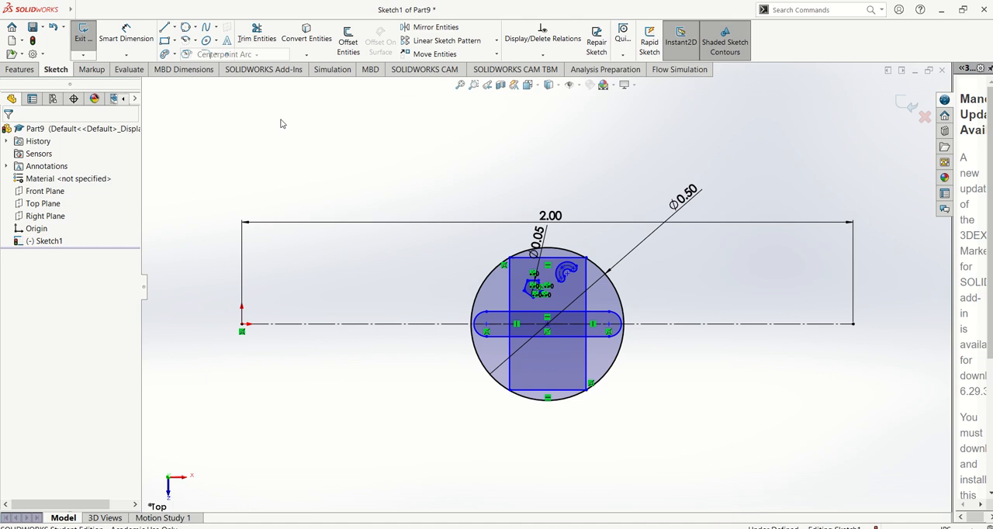
left_click(439, 162)
left_click(470, 162)
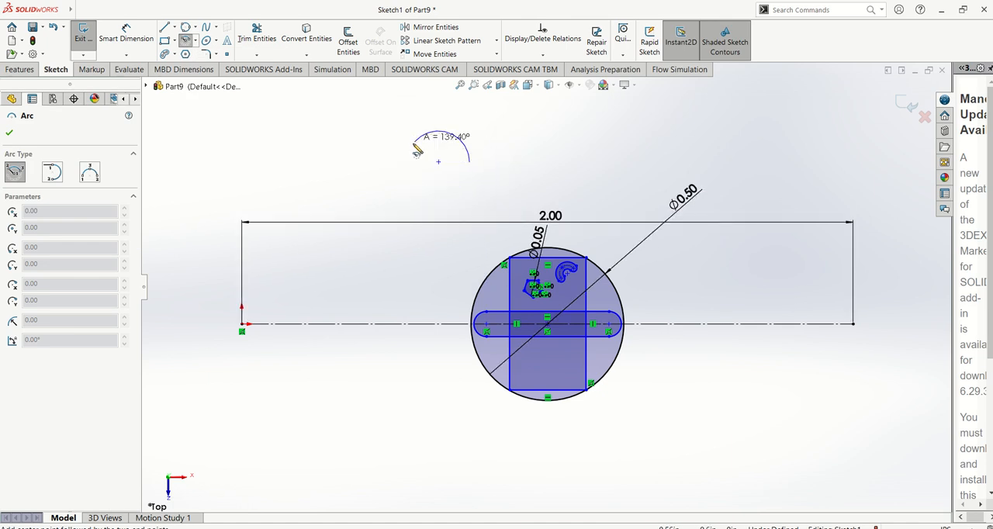
left_click(408, 161)
key("Escape")
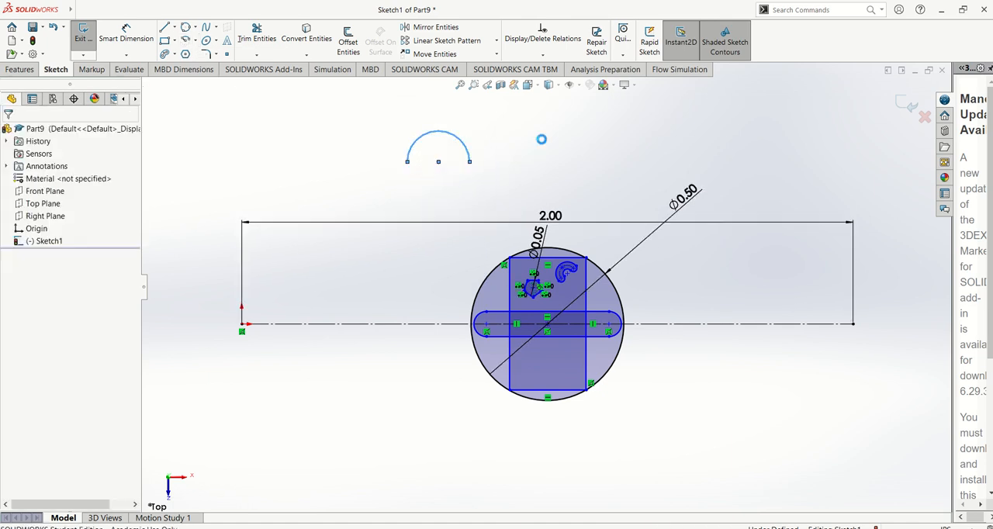
key("ctrl+z")
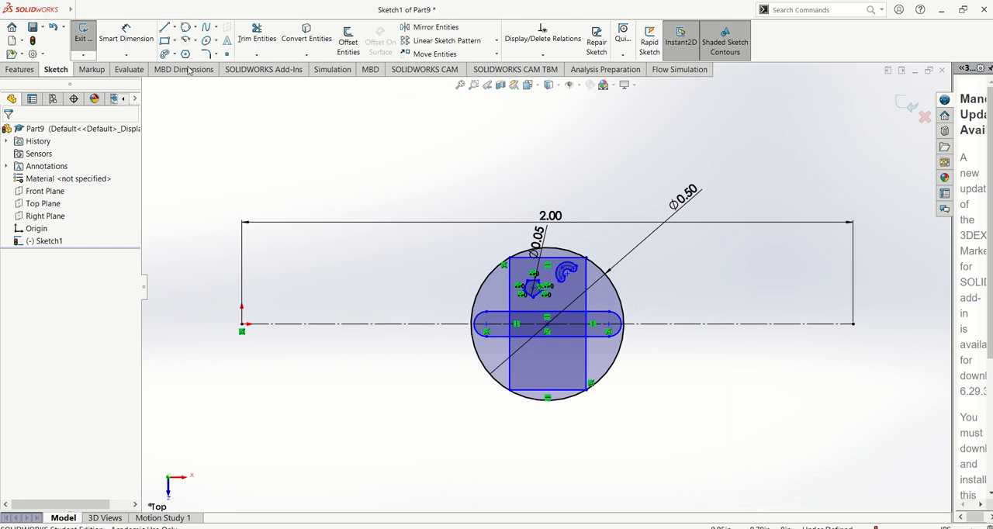
Try a horizontal line about 0.2 in long continued by a tangent arc of about 0.05 in radius, and undo both.
left_click(165, 27)
left_click(359, 163)
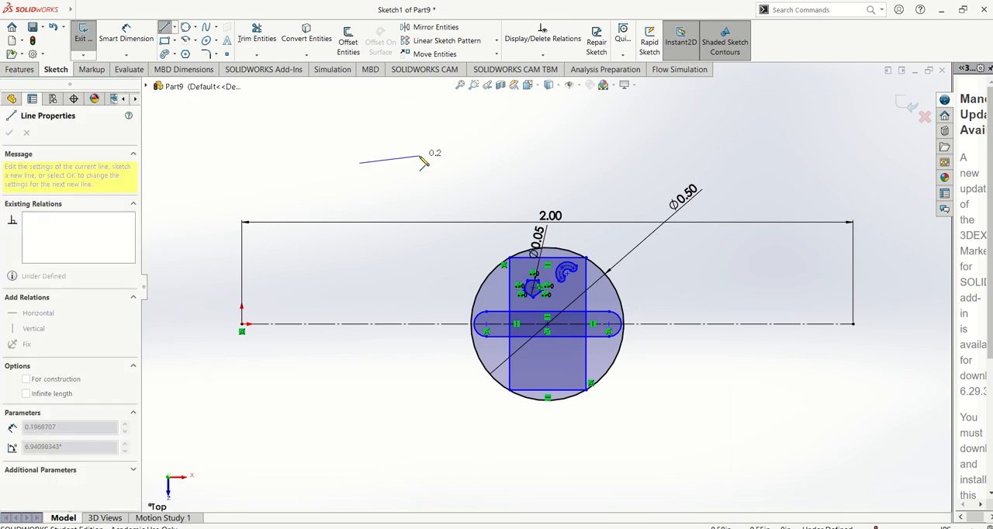
left_click(421, 162)
scroll(421, 162, "down", 1)
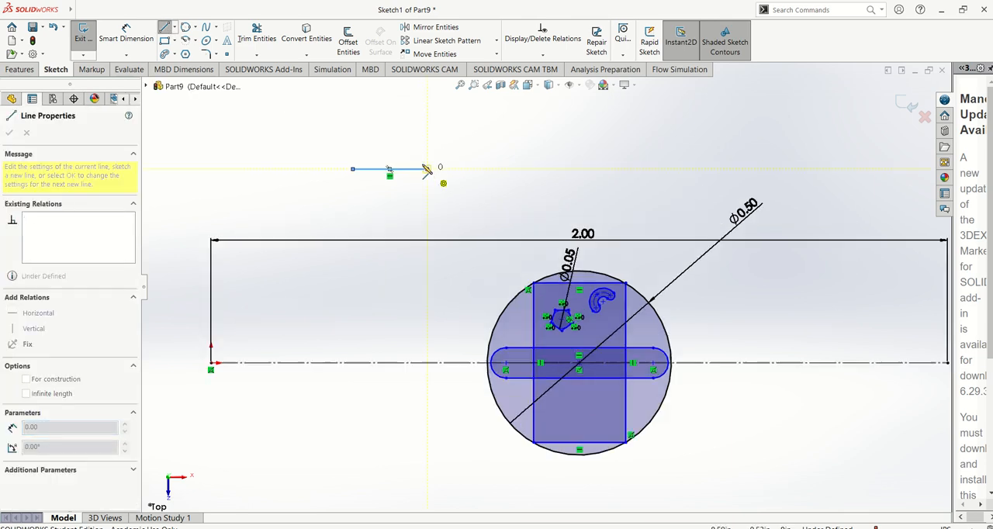
scroll(426, 170, "down", 2)
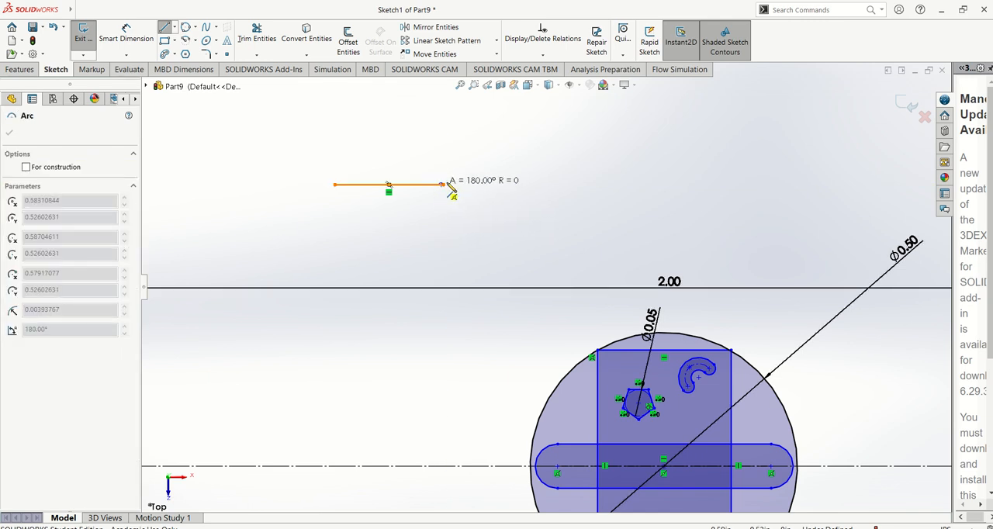
left_click(445, 243)
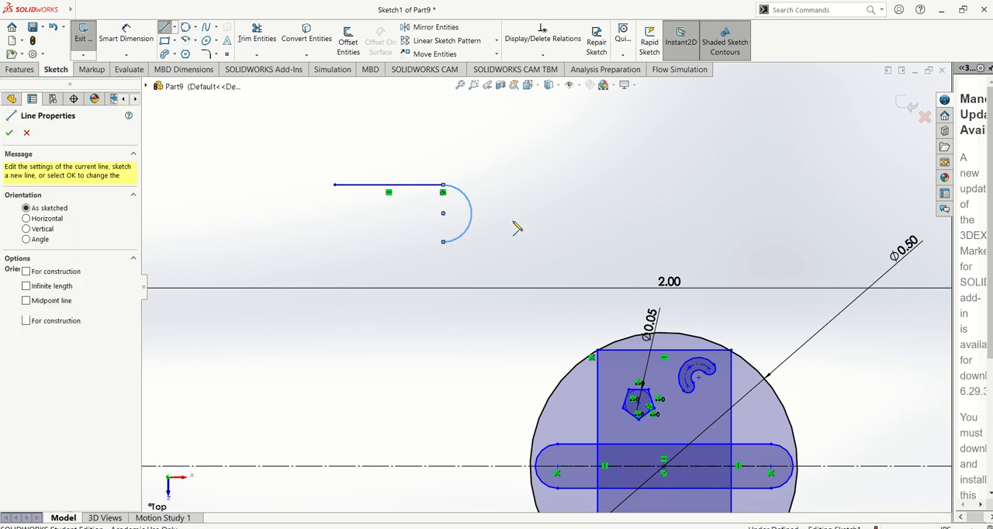
key("Escape")
key("ctrl+z")
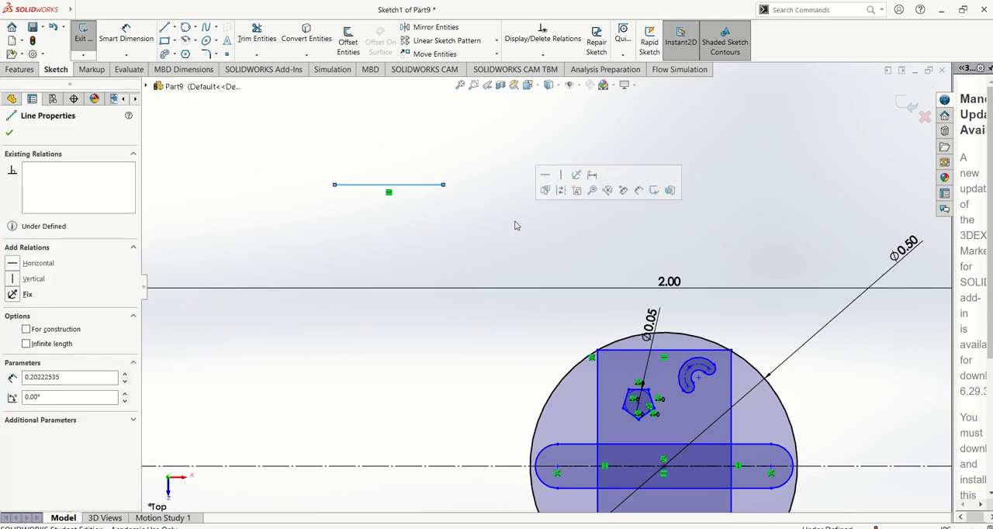
key("ctrl+z")
key("f")
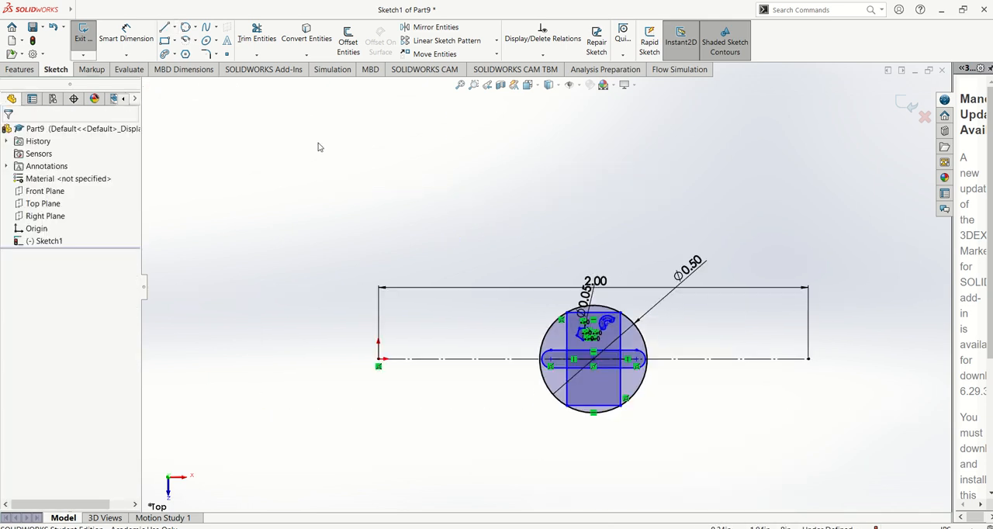
Use Power trim to remove the straight slot's upper and lower edges where they cross the inside of the rectangle.
left_click(258, 38)
scroll(675, 351, "down", 4)
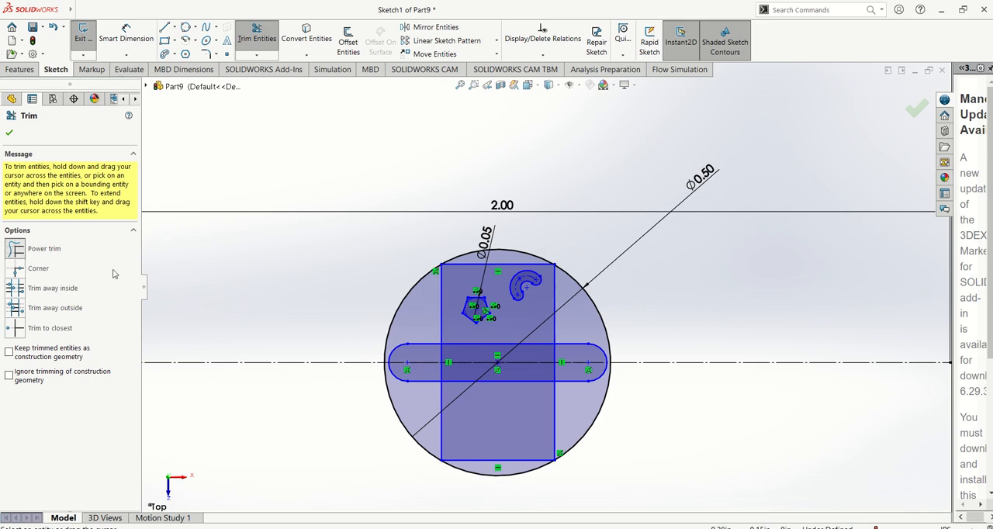
scroll(566, 384, "up", 1)
scroll(566, 384, "down", 1)
scroll(565, 383, "up", 1)
scroll(501, 337, "down", 2)
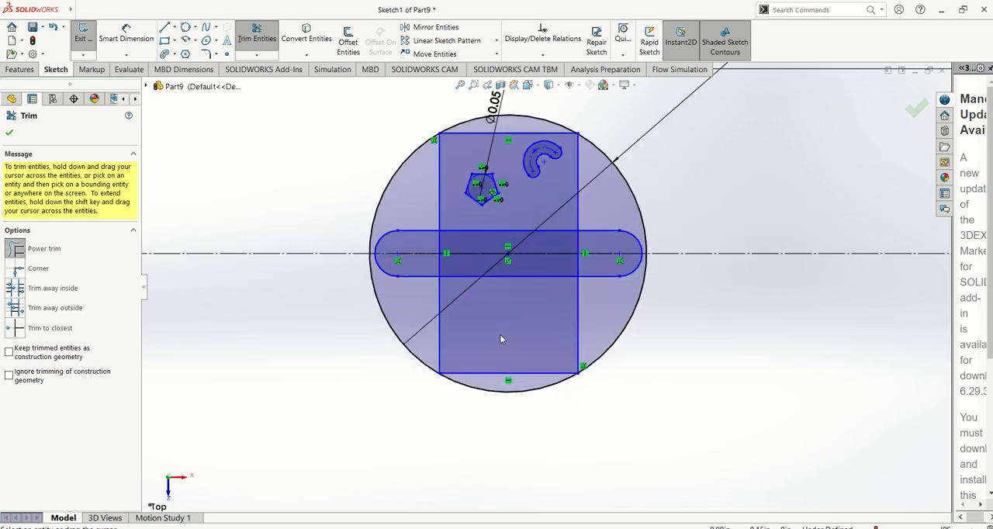
scroll(501, 339, "down", 1)
scroll(403, 182, "down", 2)
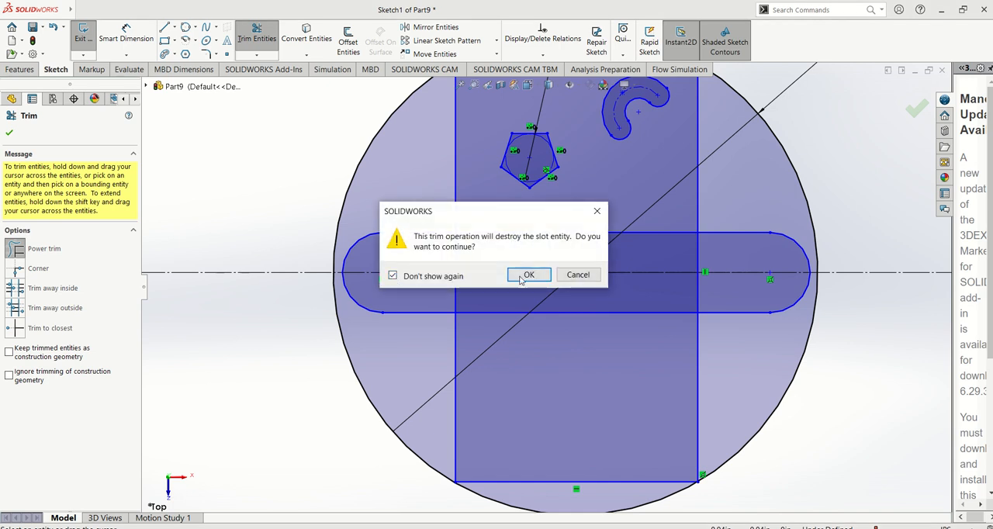
left_click(527, 276)
mouse_move(601, 232)
left_mouse_down()
mouse_move(646, 319)
mouse_move(682, 258)
mouse_move(740, 252)
left_mouse_up()
Trim away the segments of the rectangle's vertical sides that lie inside the straight slot.
left_click_drag(678, 288, 704, 290)
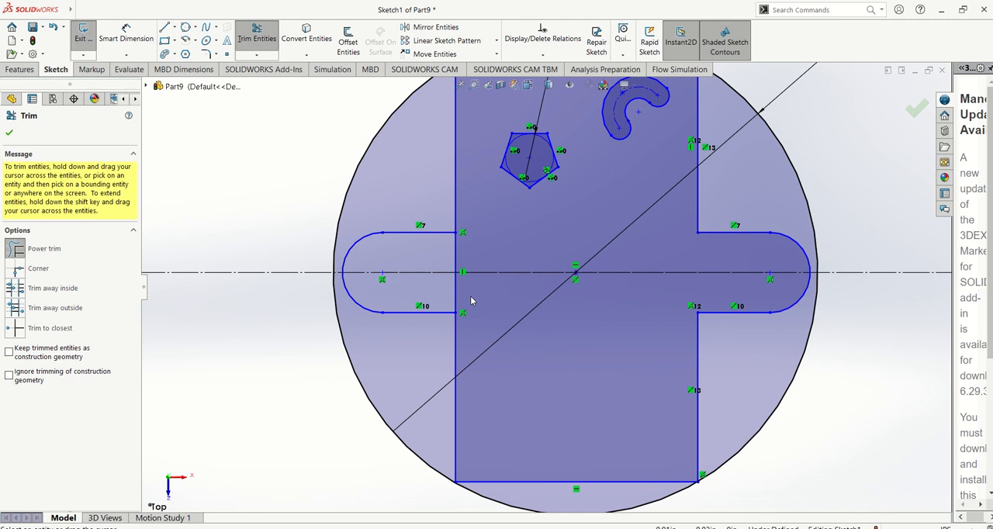
left_click_drag(448, 294, 471, 295)
left_click_drag(444, 255, 472, 255)
Trim away every side of the pentagon and its inscribed circle with Power trim.
scroll(575, 225, "up", 6)
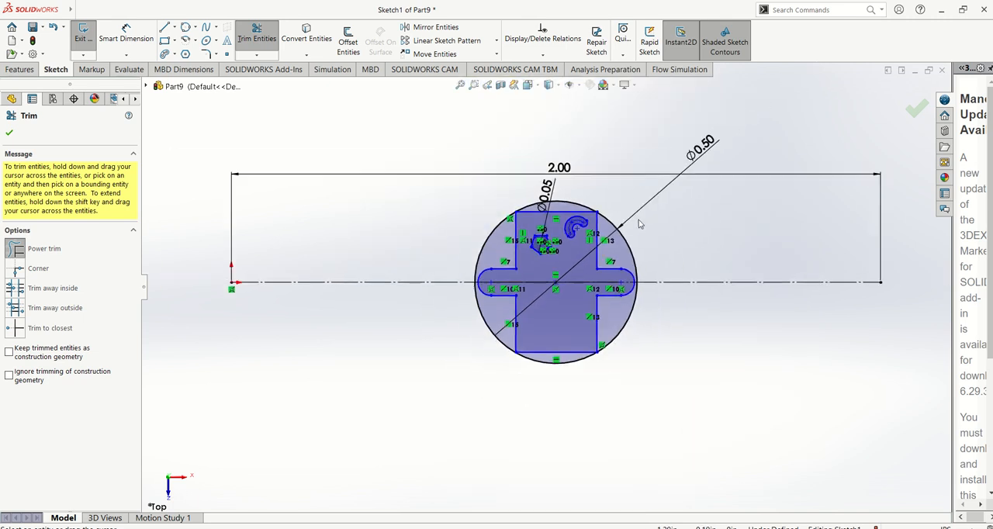
scroll(639, 219, "down", 6)
mouse_move(370, 261)
left_mouse_down()
mouse_move(369, 341)
mouse_move(456, 315)
left_mouse_up()
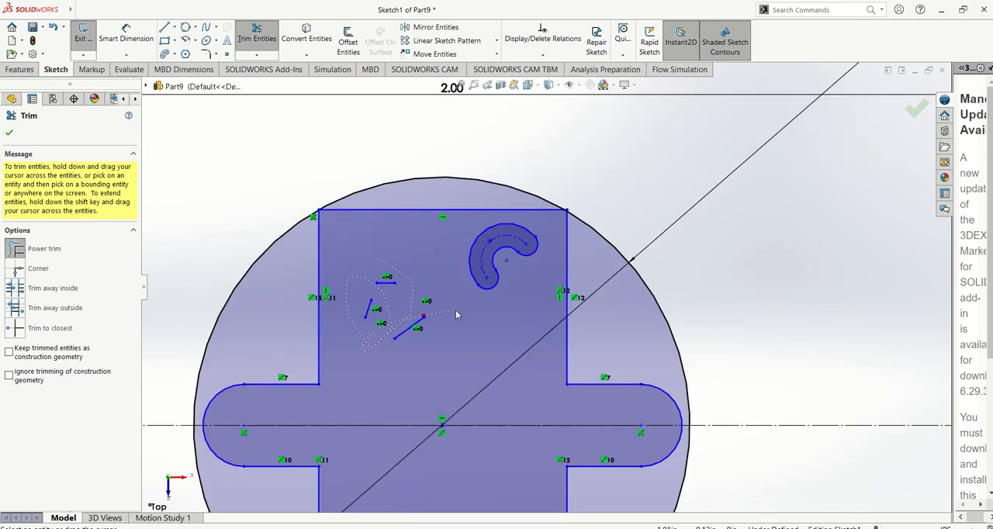
scroll(558, 310, "up", 5)
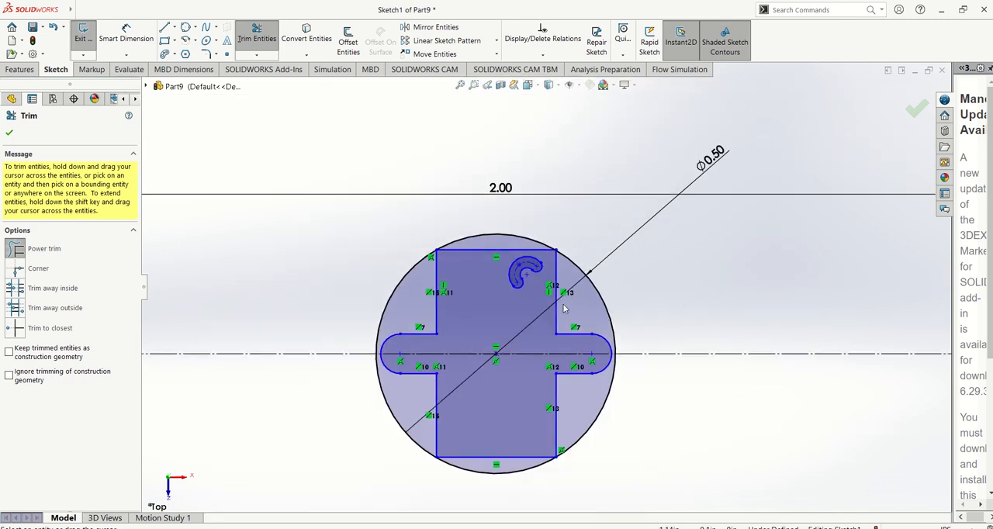
scroll(583, 361, "down", 3)
scroll(586, 298, "up", 3)
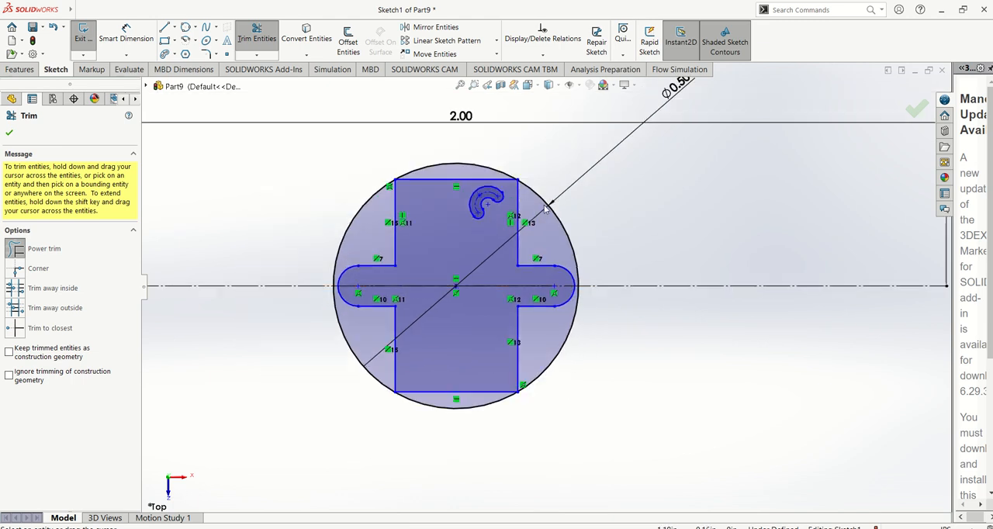
Leave trimming and fillet the rectangle's two upper corners with a 0.10 in radius, keeping constrained corners.
scroll(394, 207, "down", 5)
scroll(360, 235, "up", 2)
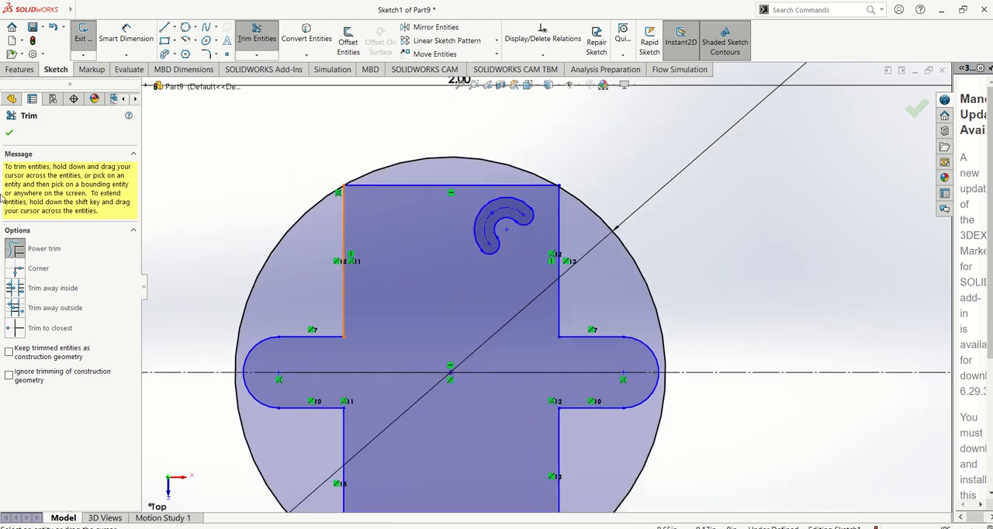
left_click(9, 135)
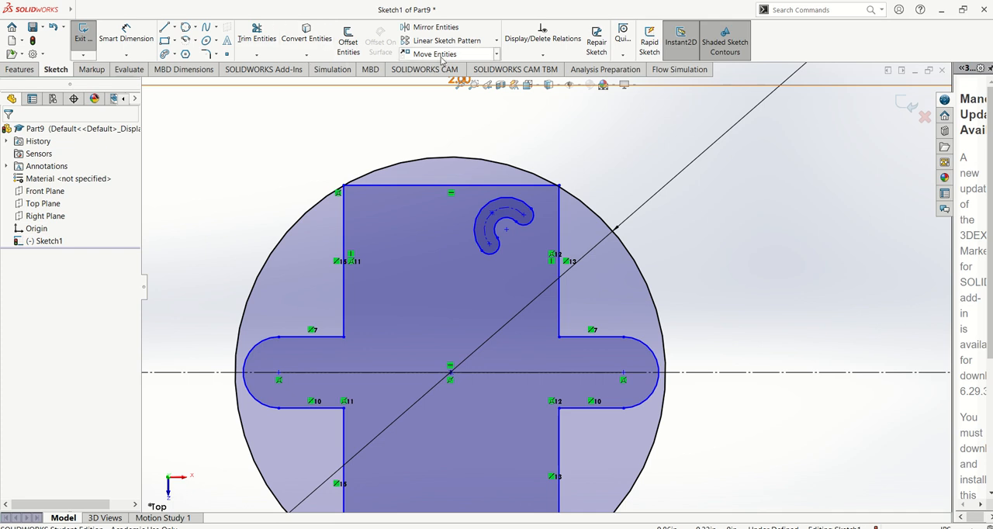
left_click(215, 53)
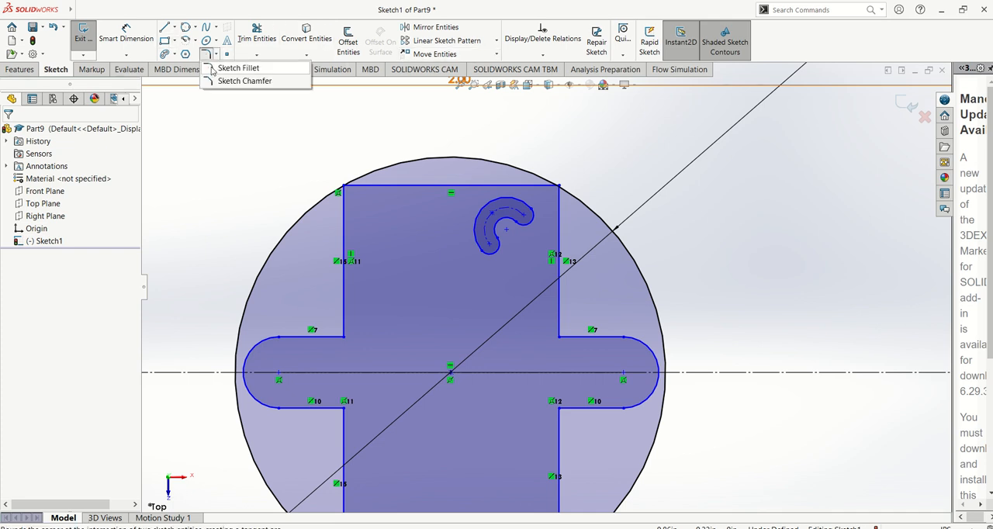
left_click(236, 68)
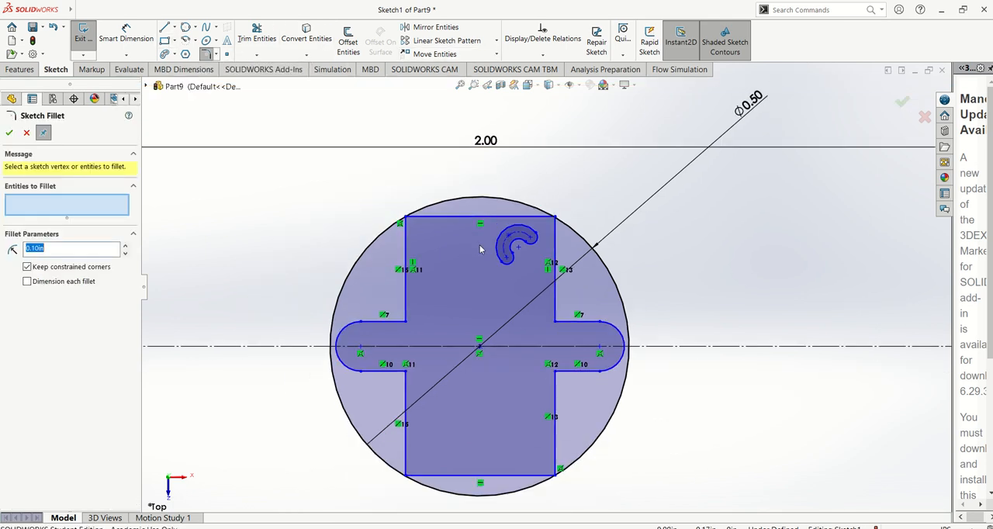
scroll(394, 248, "down", 3)
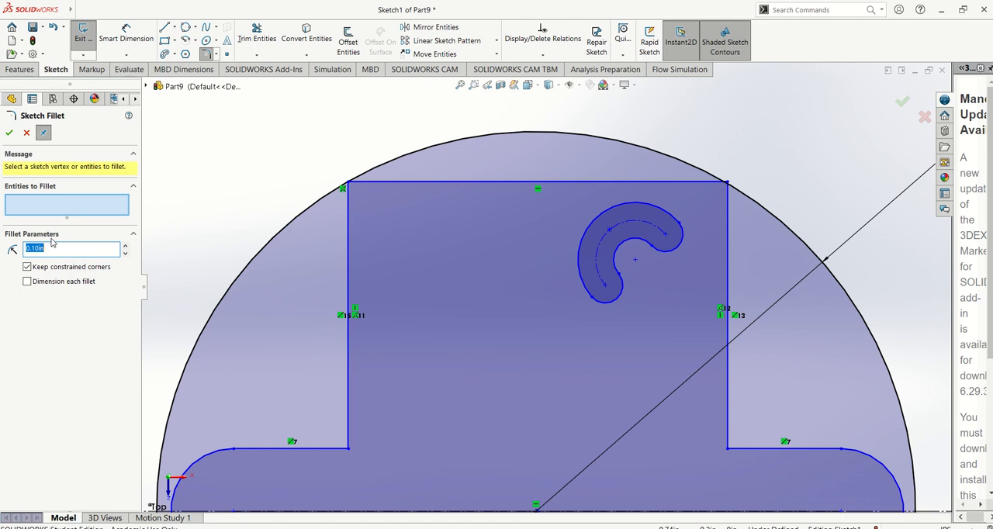
left_click(348, 185)
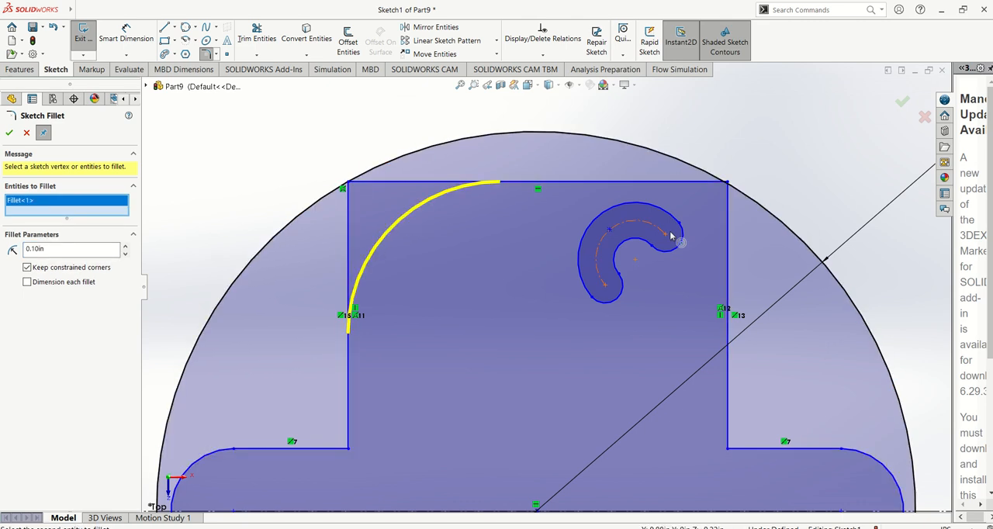
left_click(728, 184)
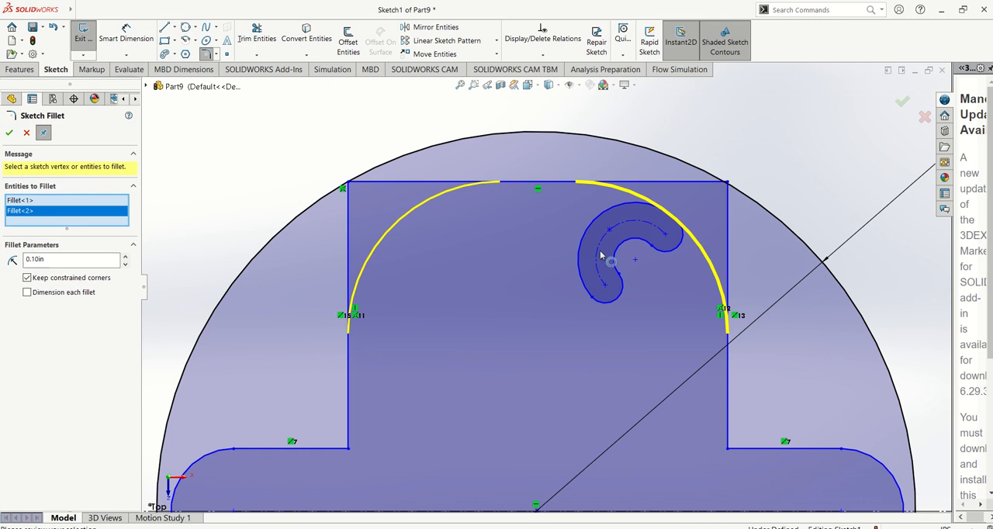
key("f")
left_click(10, 135)
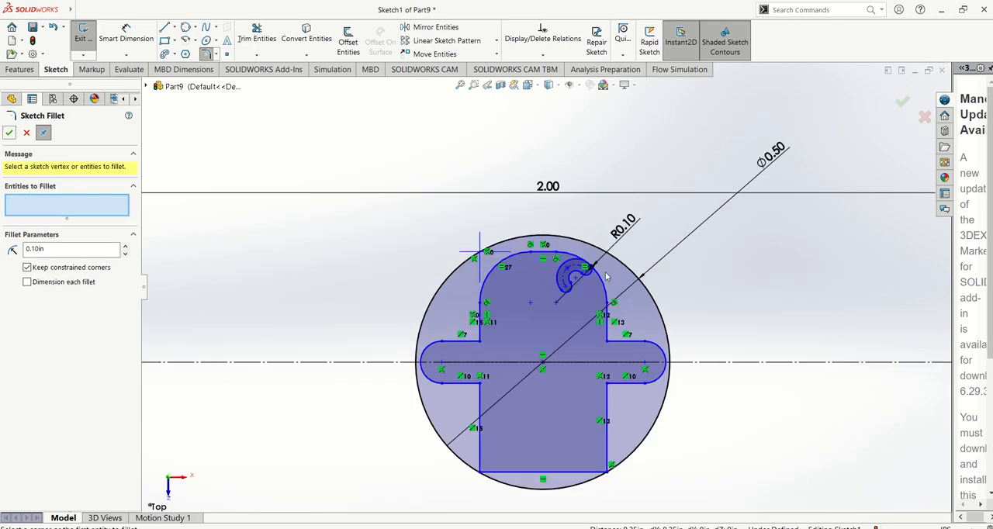
Try angle-distance sketch chamfers of 0.25 in at 45° on the rectangle's lower-right corner and the lower-left inner corner at the slot.
left_click(216, 55)
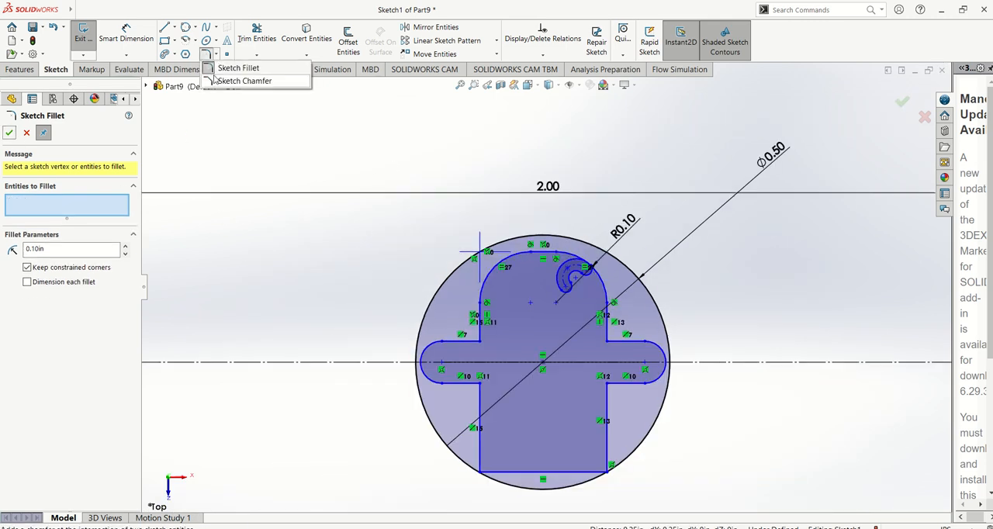
left_click(232, 82)
scroll(518, 320, "down", 5)
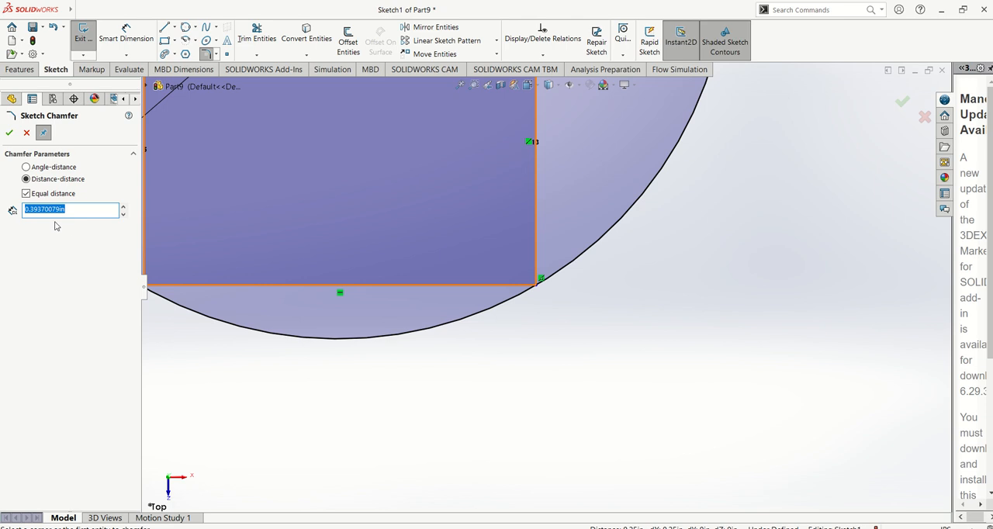
left_click(26, 167)
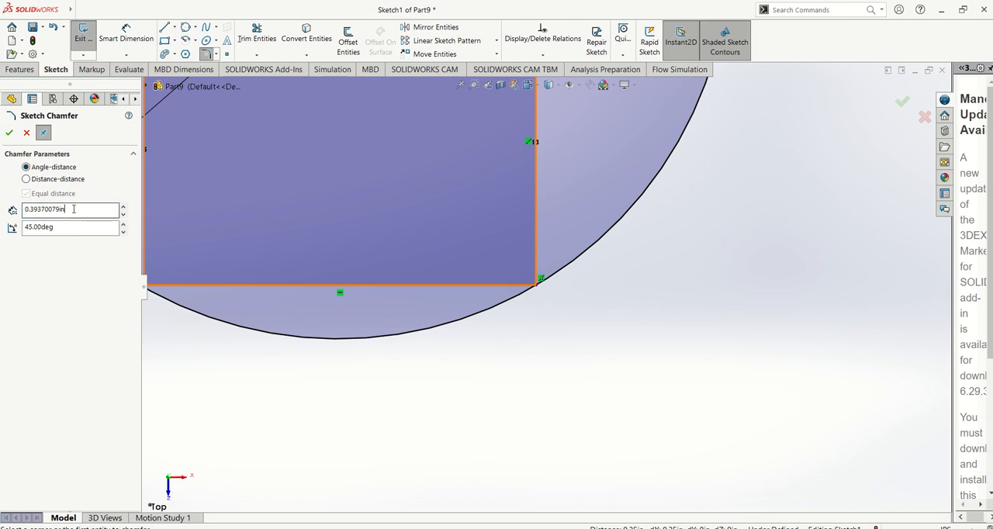
type(".25")
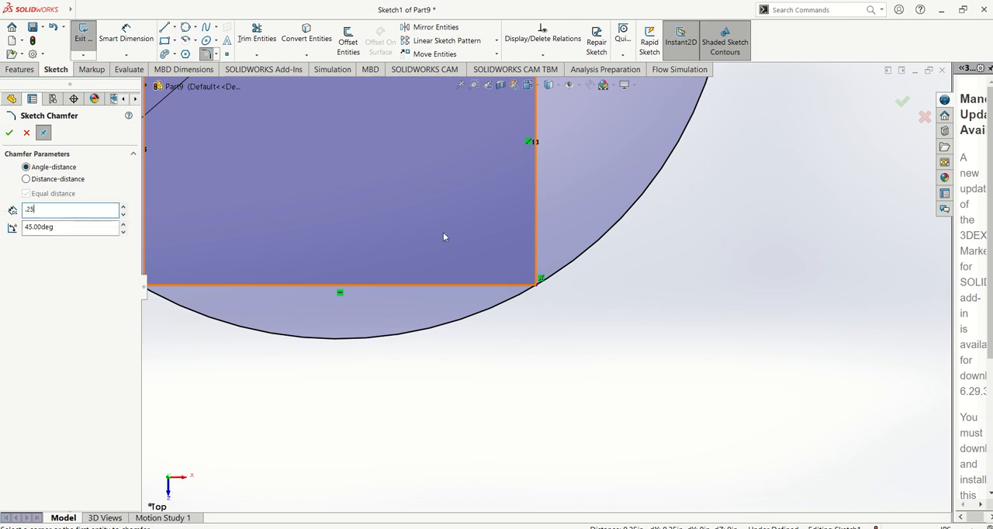
left_click(535, 287)
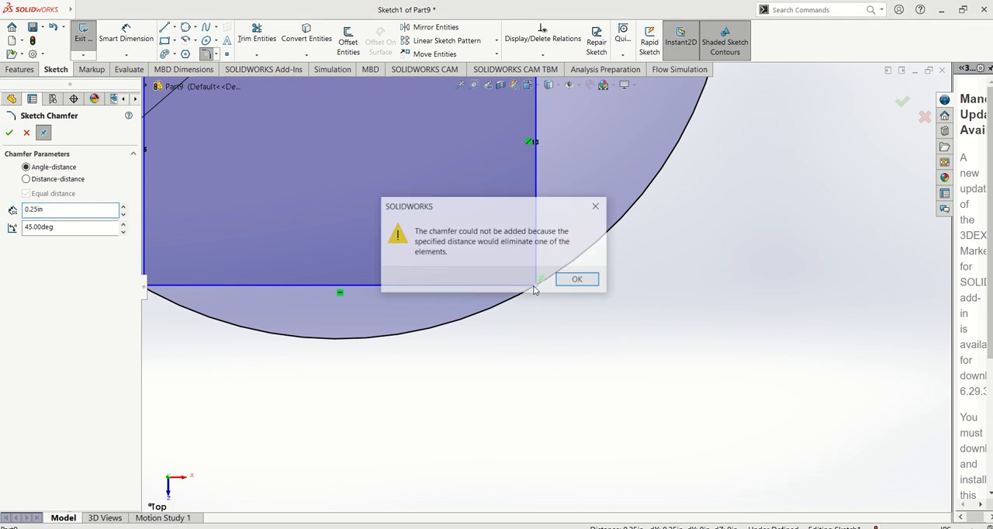
left_click(578, 280)
scroll(548, 289, "up", 3)
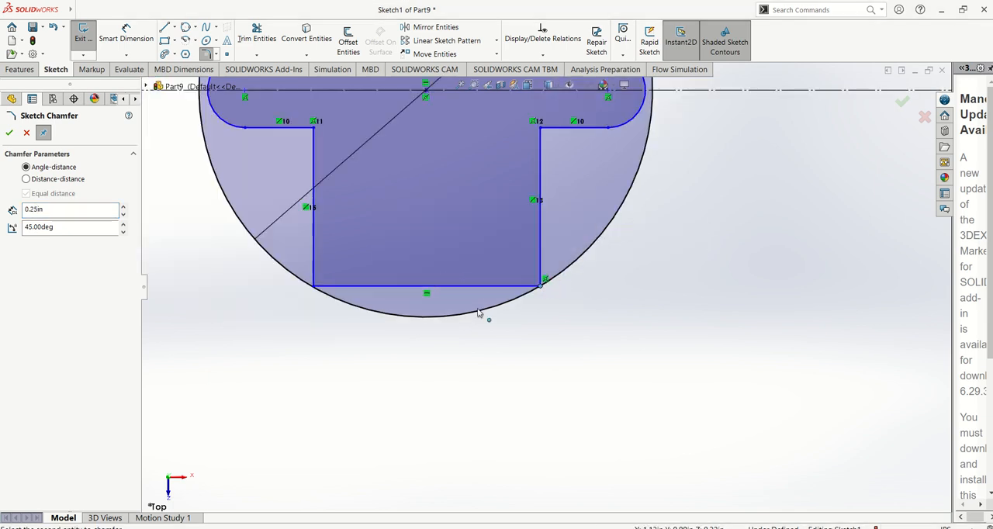
scroll(480, 313, "up", 3)
scroll(411, 175, "down", 3)
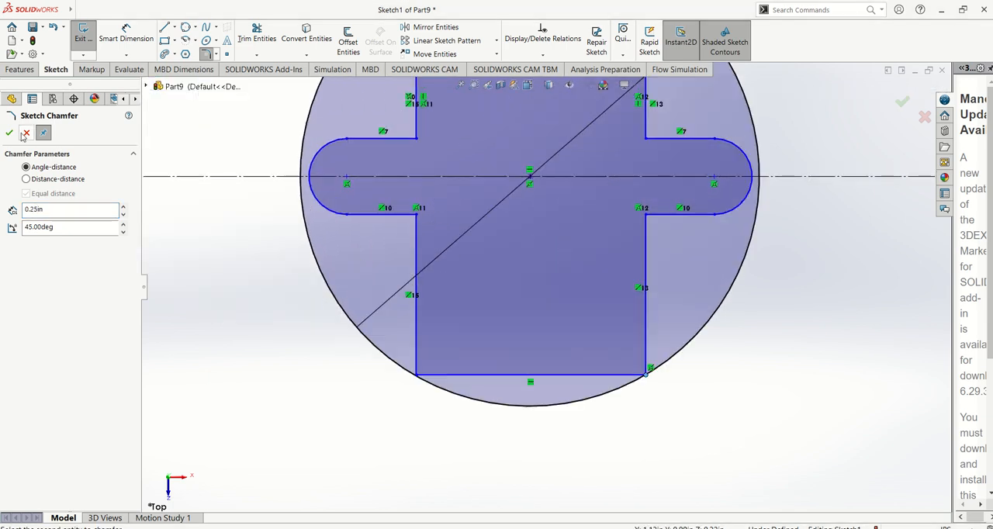
scroll(455, 262, "down", 4)
left_click(423, 194)
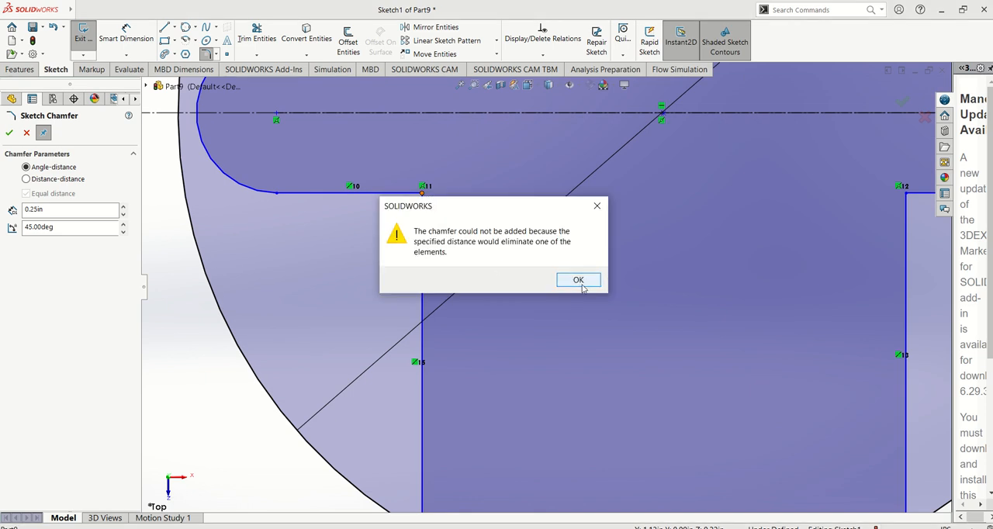
left_click(578, 281)
Chamfer the rectangle's lower-right corner and both lower inner corners where the slot meets the rectangle, at 0.02 in and 45°.
left_click_drag(70, 209, 24, 210)
type(".0")
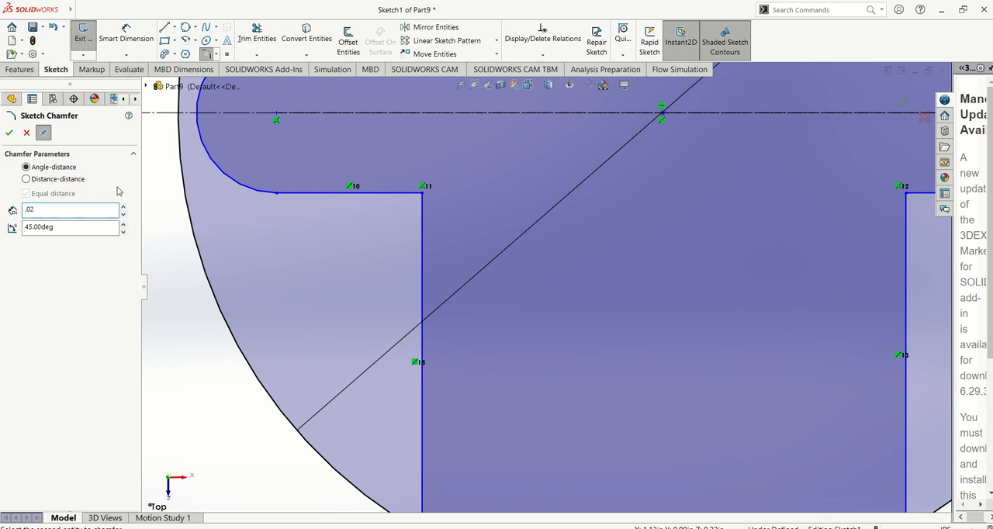
left_click(422, 194)
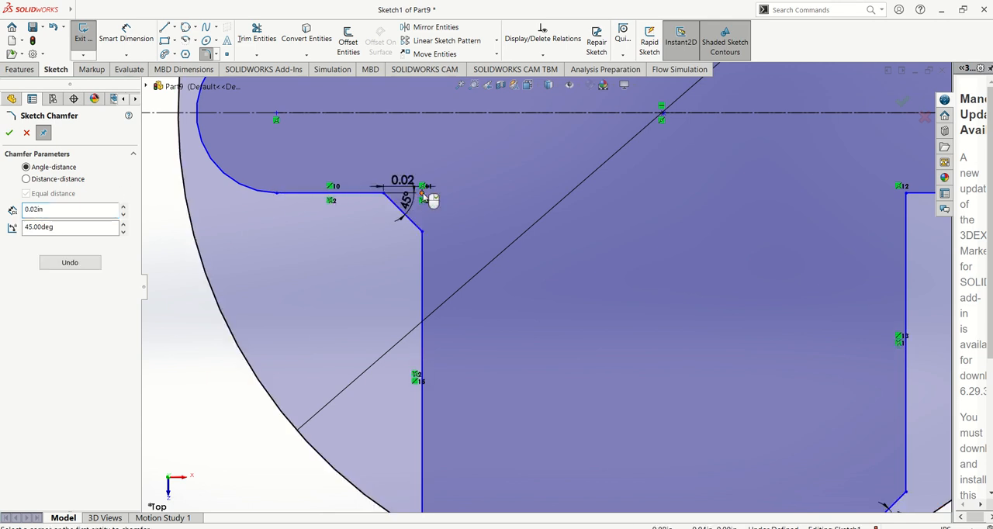
scroll(790, 221, "up", 2)
scroll(783, 232, "down", 2)
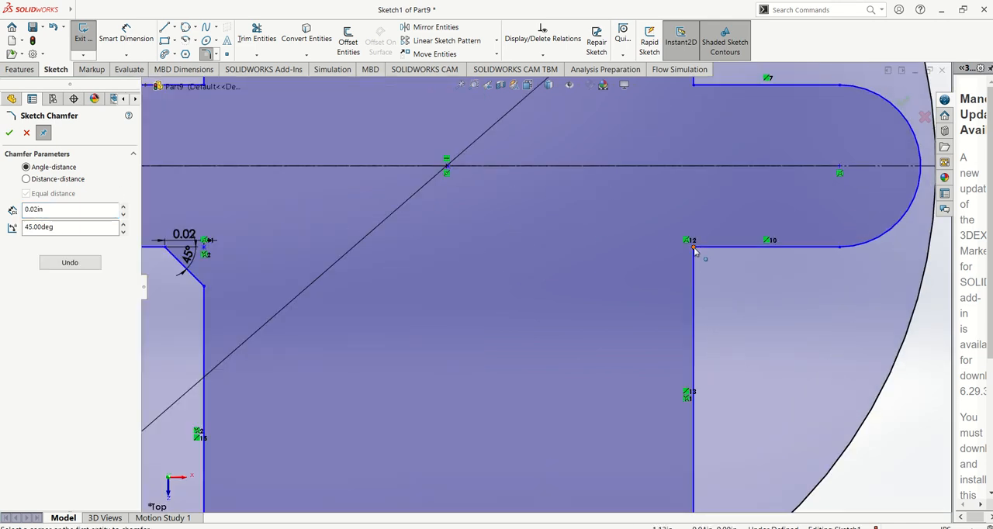
left_click(708, 262)
scroll(688, 187, "up", 3)
scroll(636, 326, "down", 5)
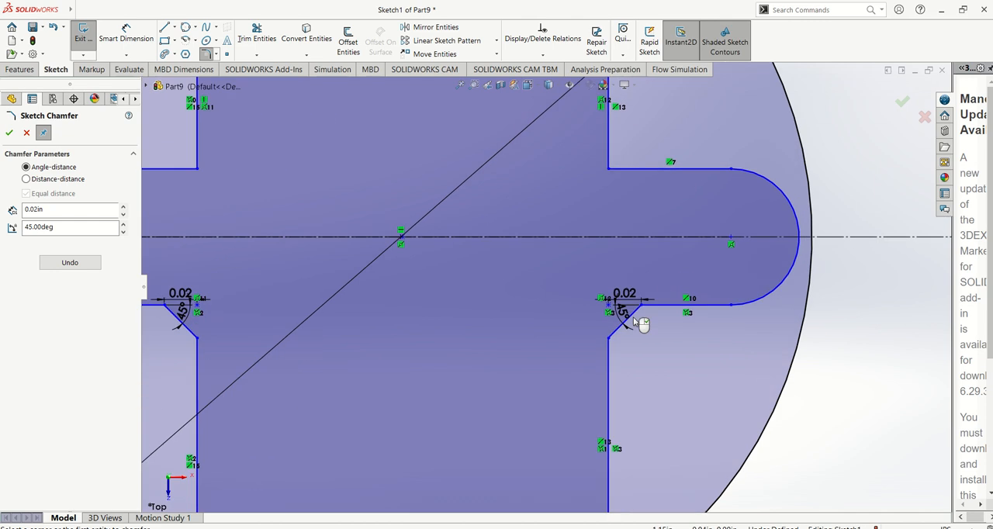
Move the angle and distance dimensions of the chamfer below the slot's right end clear of the sketch lines.
left_click_drag(571, 304, 437, 341)
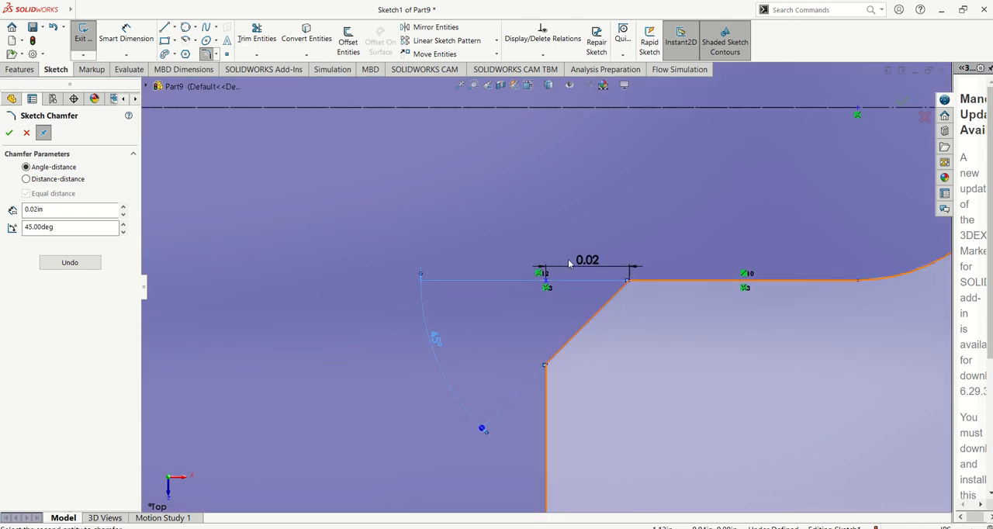
left_click_drag(588, 260, 586, 206)
scroll(496, 184, "up", 4)
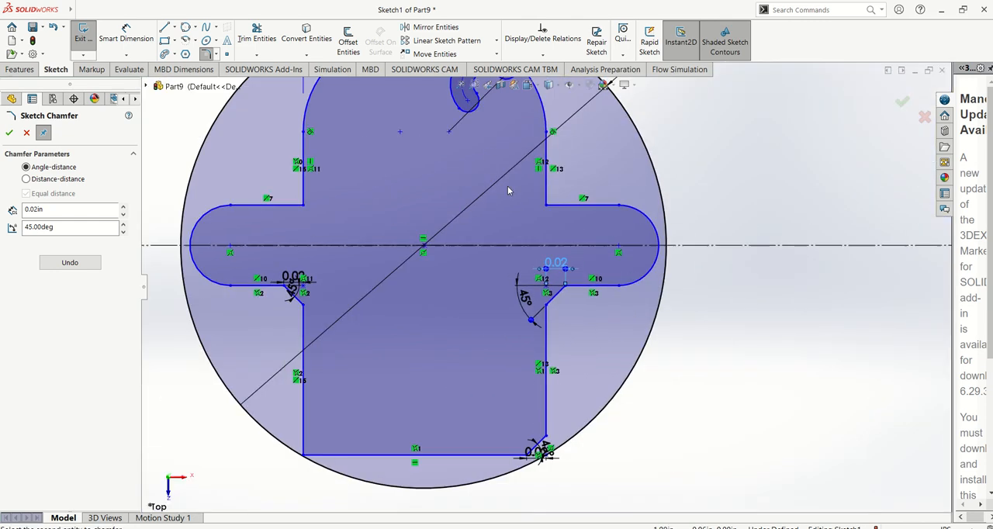
Try the distance-distance chamfer settings with a second distance of 0.02 in and with equal distances of 0.01 in, without chamfering a corner.
scroll(543, 217, "down", 3)
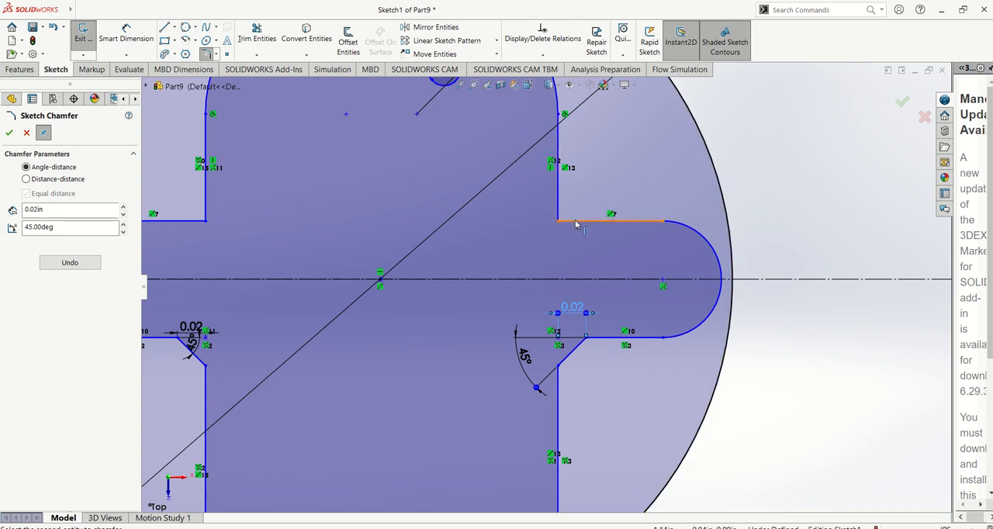
scroll(410, 233, "up", 5)
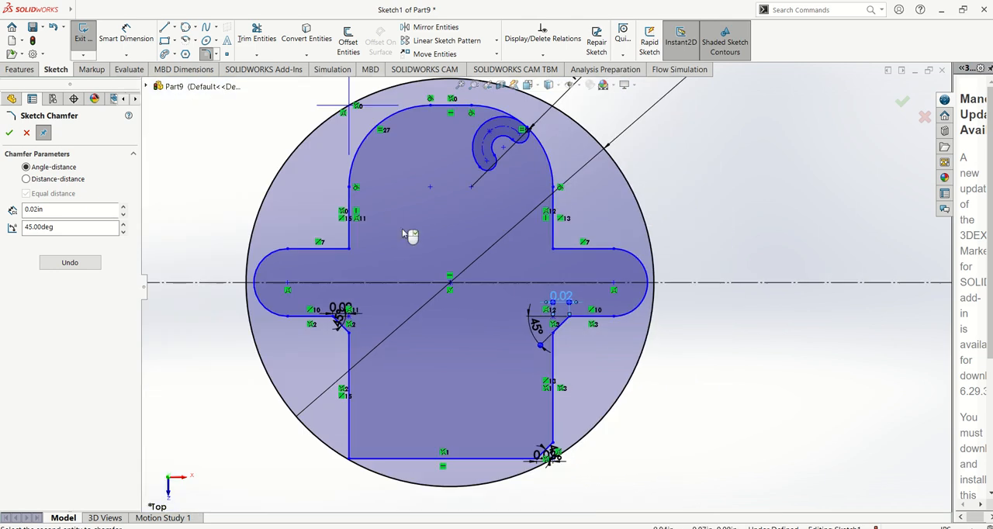
scroll(465, 280, "up", 3)
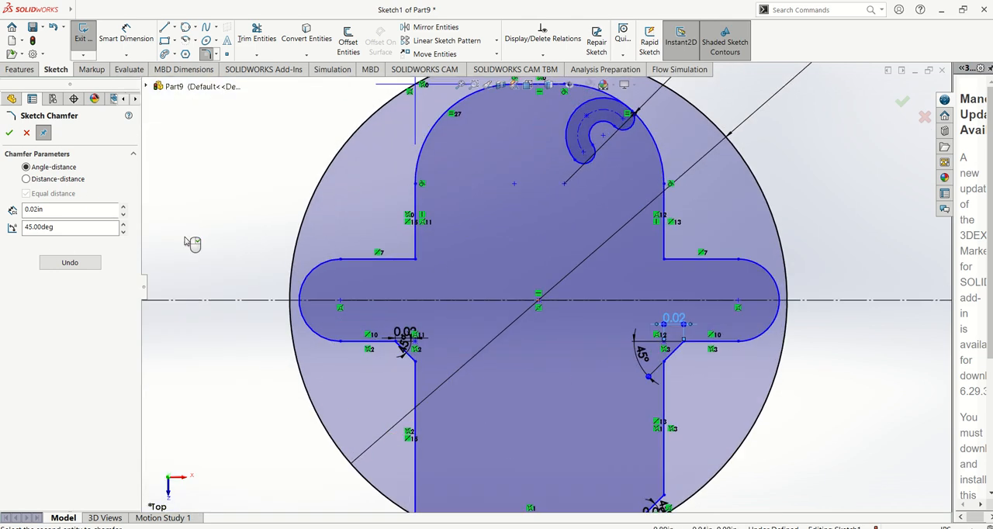
left_click(26, 178)
left_click_drag(71, 228, 3, 229)
type(".")
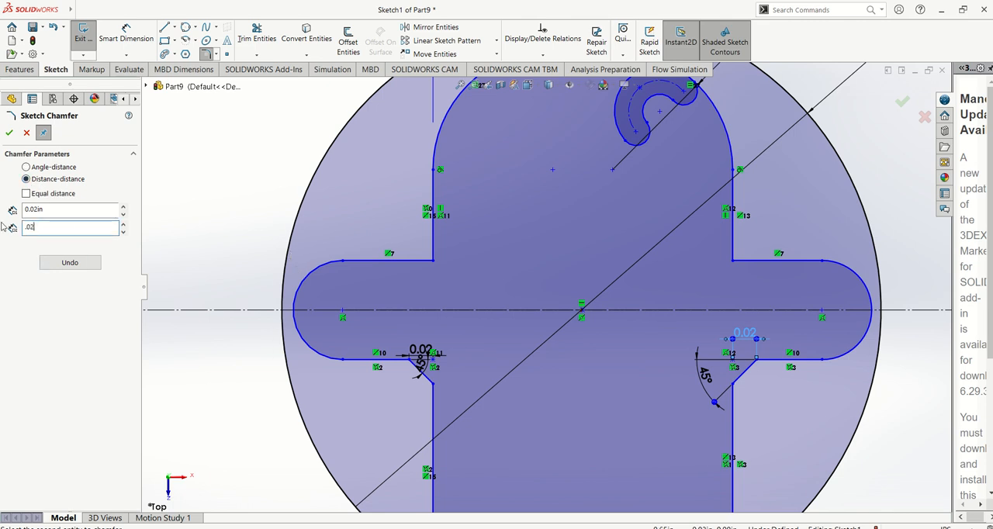
type("02")
key("Return")
left_click(27, 194)
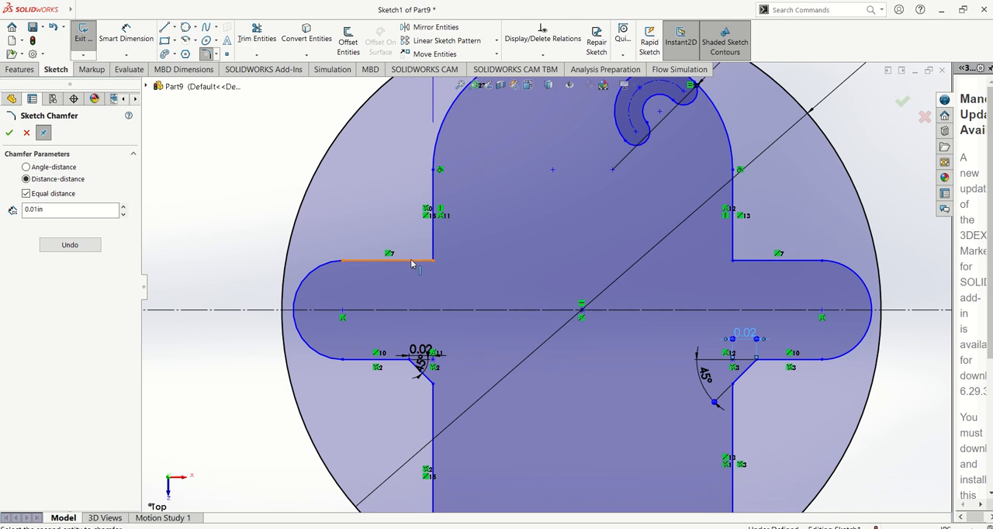
left_click(11, 134)
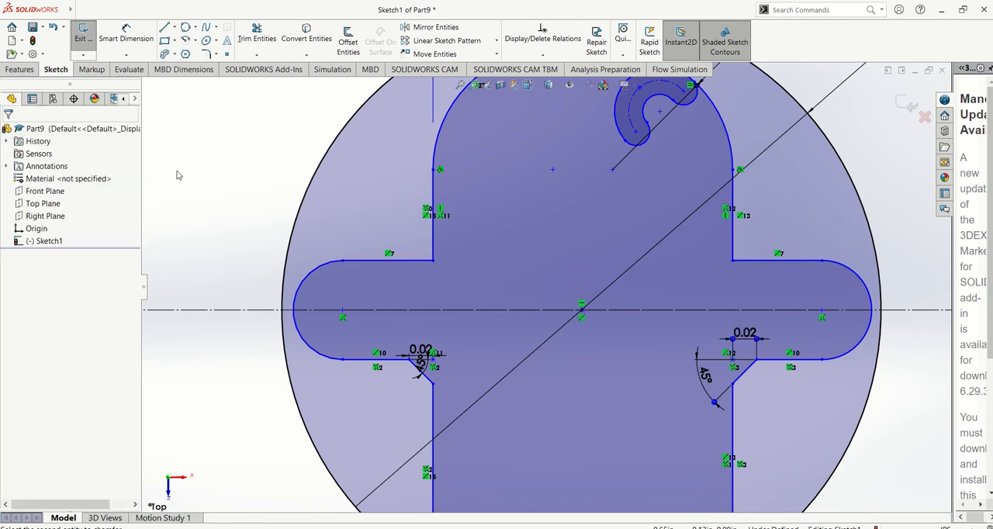
Chamfer both upper inner corners where the slot meets the rectangle, using distance-distance with an equal distance of 0.01 in.
left_click(215, 41)
left_click(236, 80)
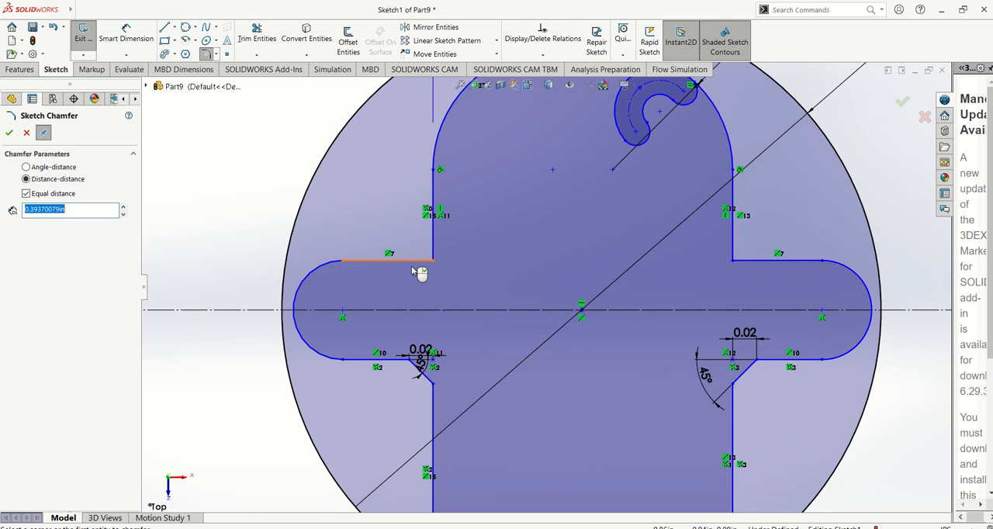
type(".01in")
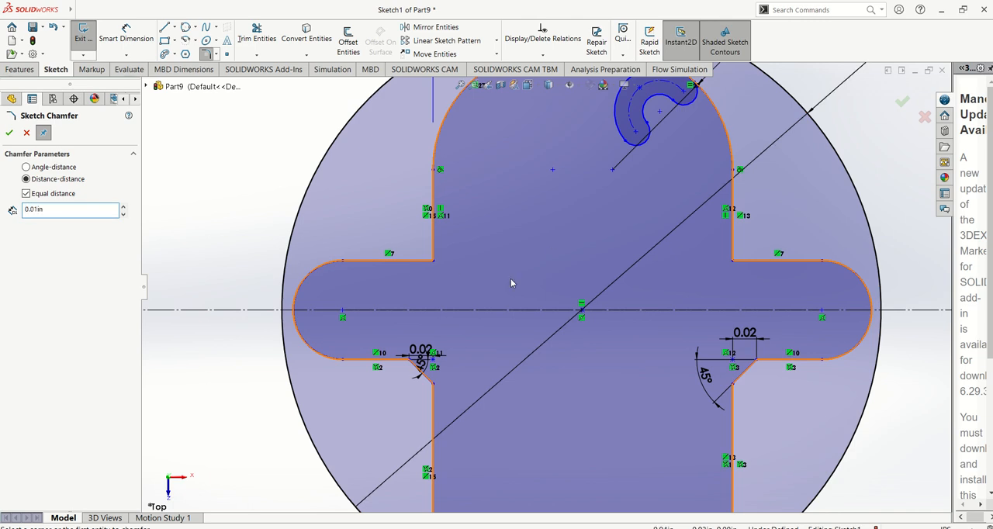
left_click(433, 255)
left_click(419, 262)
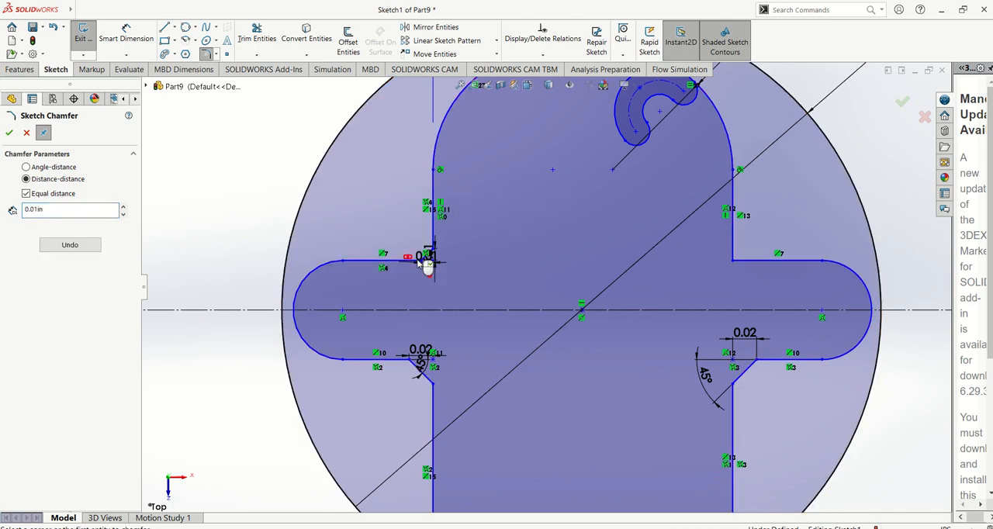
scroll(501, 261, "down", 3)
scroll(902, 265, "up", 5)
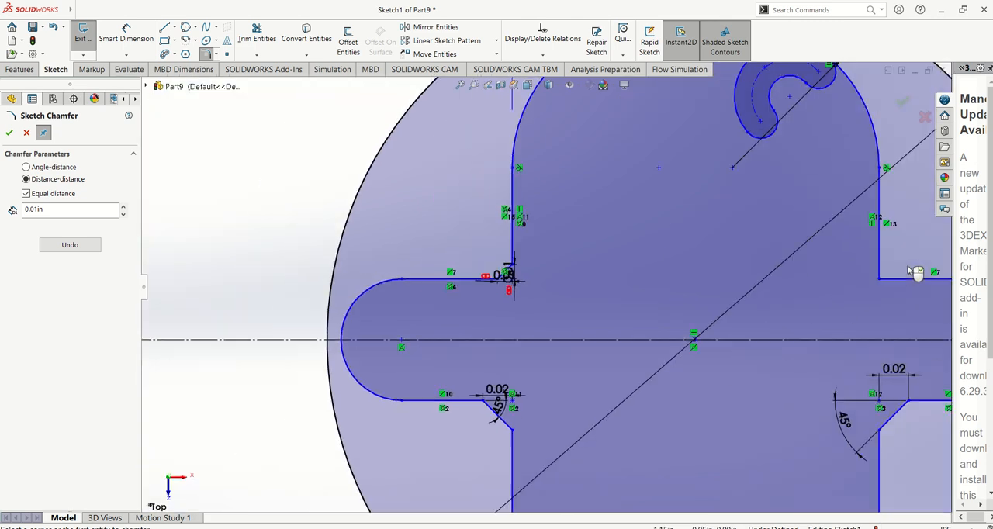
scroll(730, 271, "down", 3)
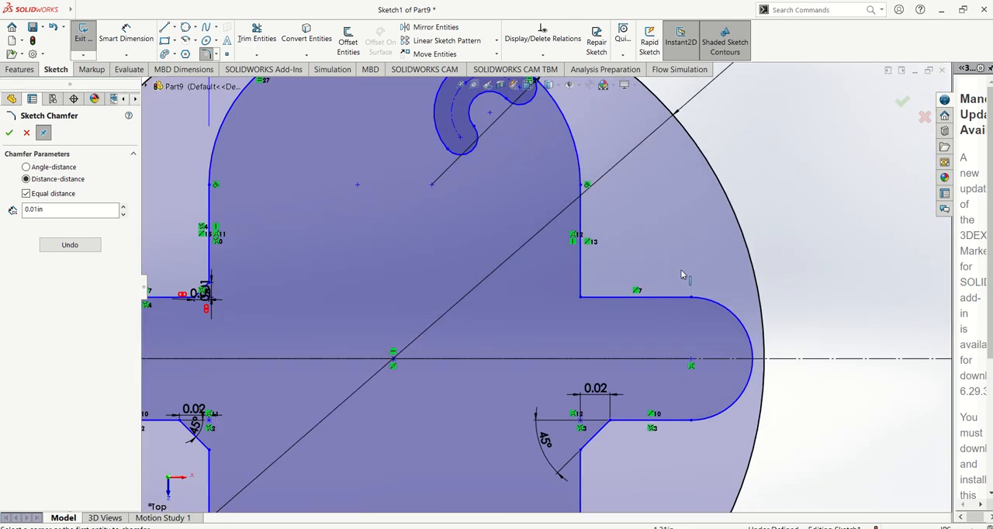
left_click(583, 301)
key("Escape")
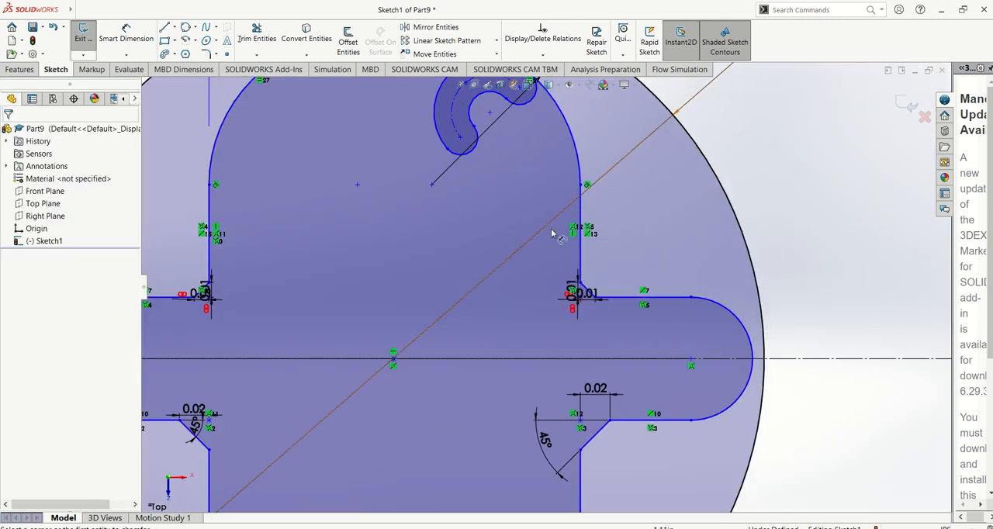
Offset the 0.50 in circle outward by 0.10 in with a dimension added, and exit the sketch.
scroll(553, 233, "up", 5)
scroll(435, 264, "up", 1)
scroll(328, 293, "down", 3)
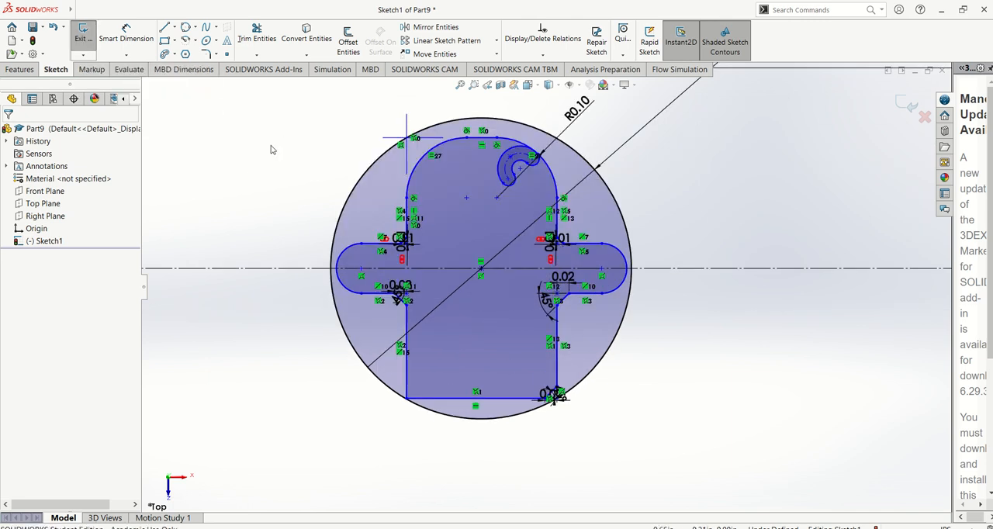
left_click(349, 42)
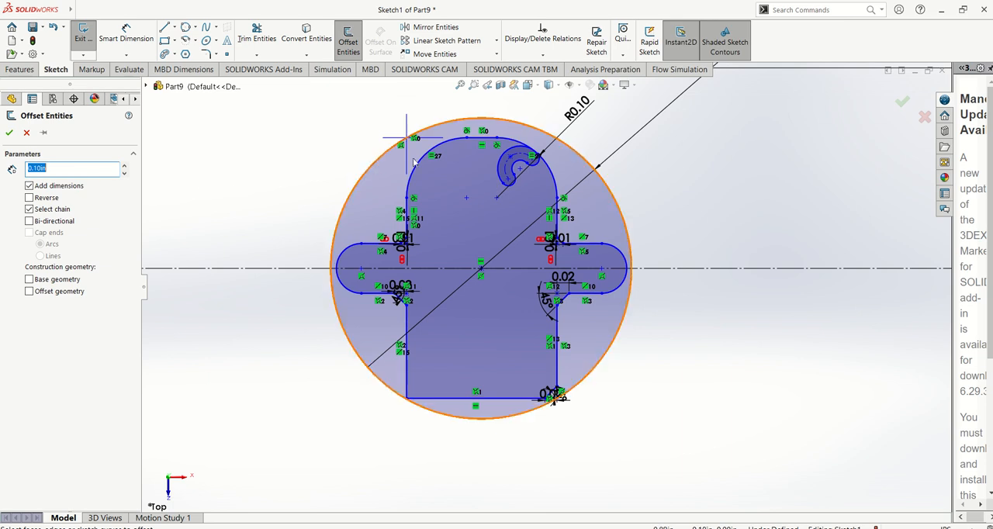
scroll(419, 172, "up", 2)
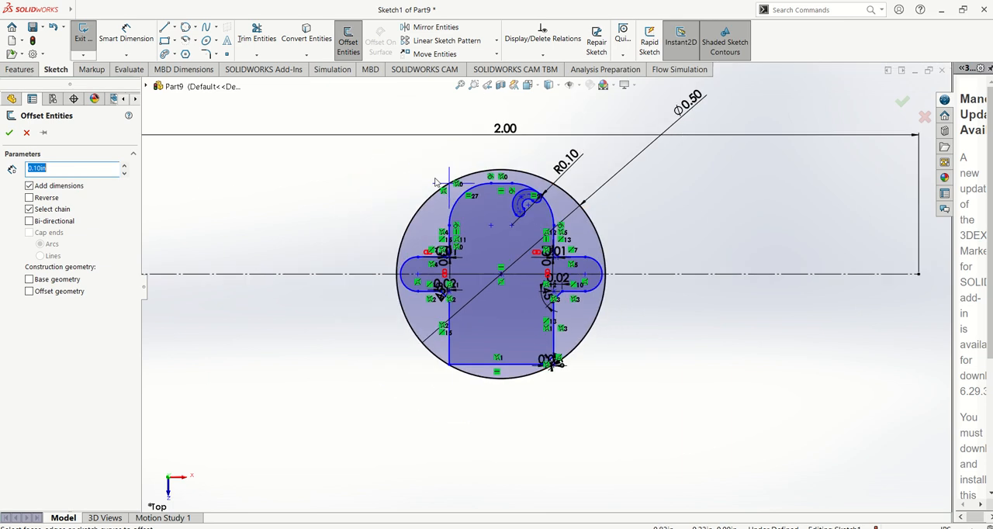
scroll(435, 179, "down", 1)
left_click(439, 208)
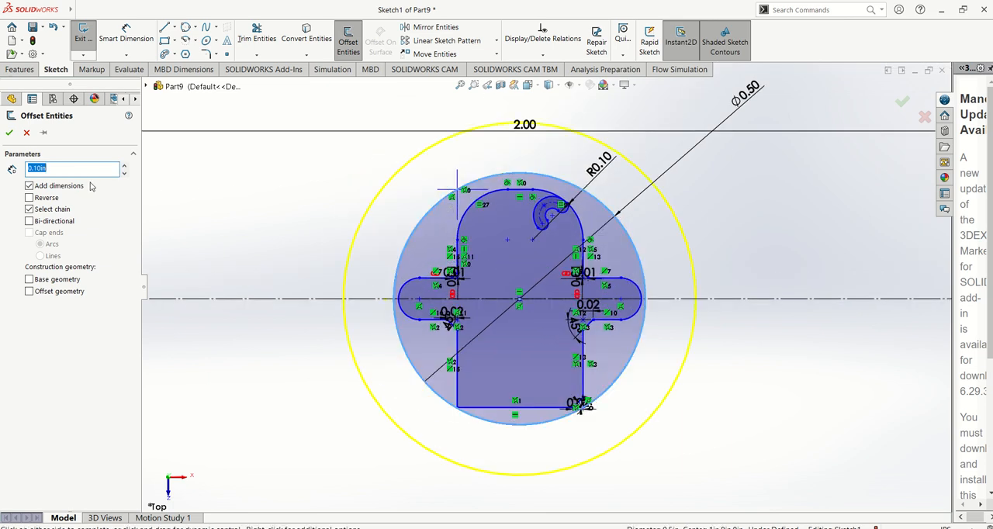
left_click(7, 132)
scroll(541, 227, "up", 2)
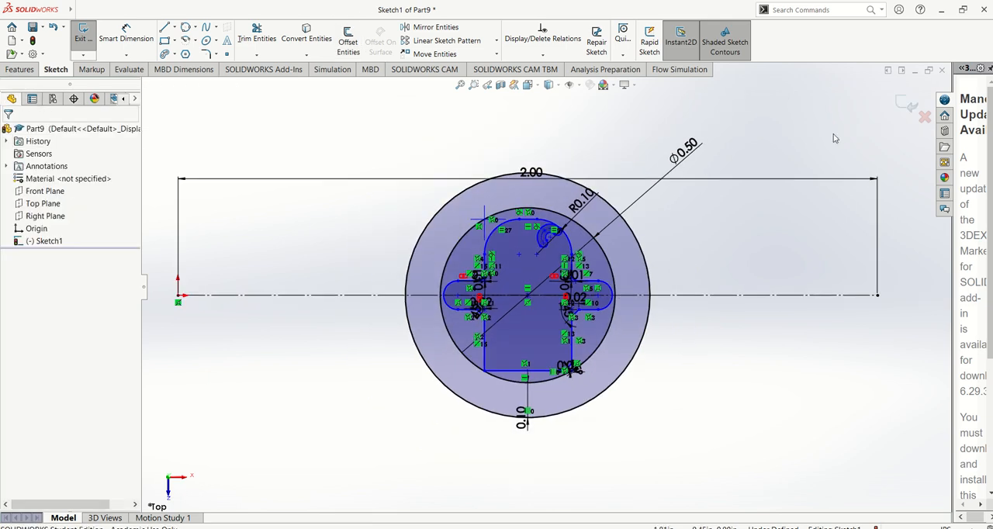
left_click(903, 107)
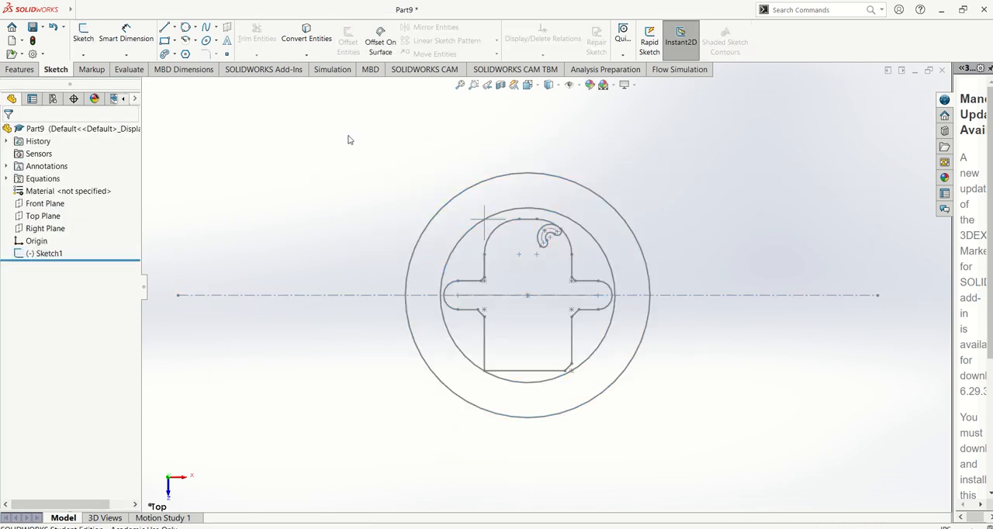
Extrude the sketch blind to 0.10 in, selecting the outer circle contour and the two regions around the inner profile.
left_click(28, 71)
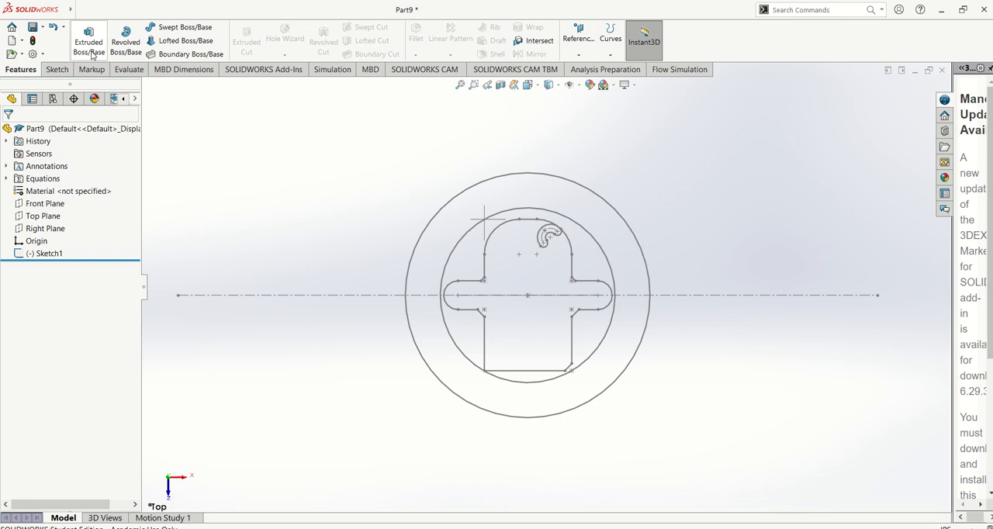
left_click(90, 43)
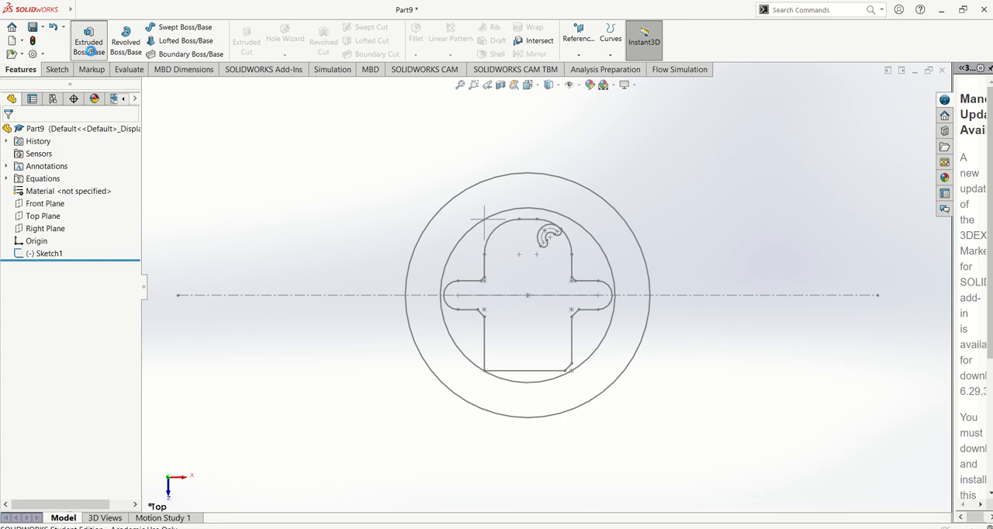
left_click(547, 182)
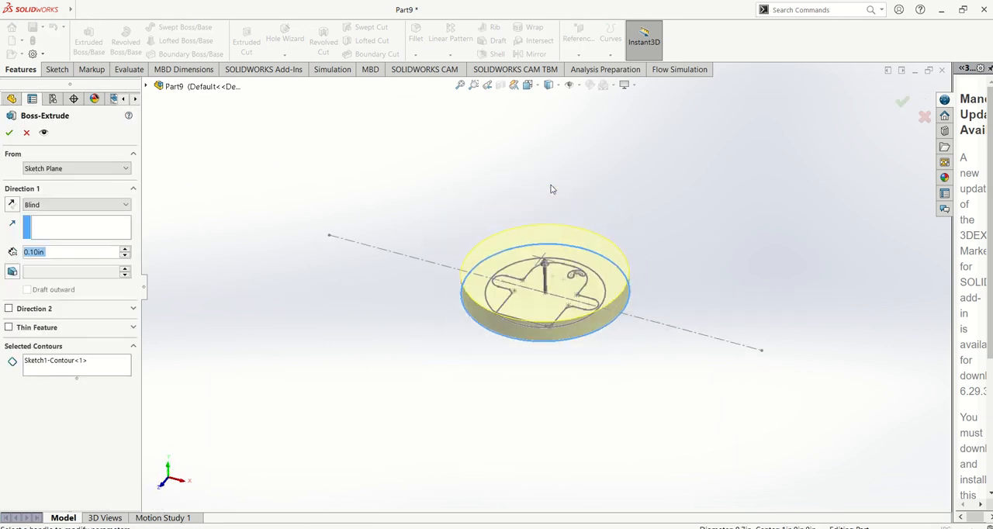
scroll(571, 286, "down", 2)
scroll(598, 295, "down", 2)
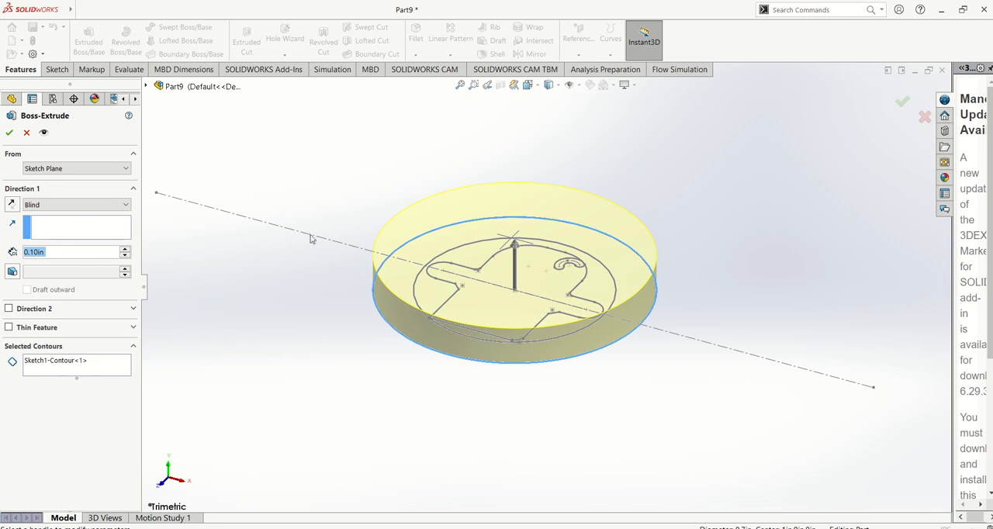
left_click(63, 361)
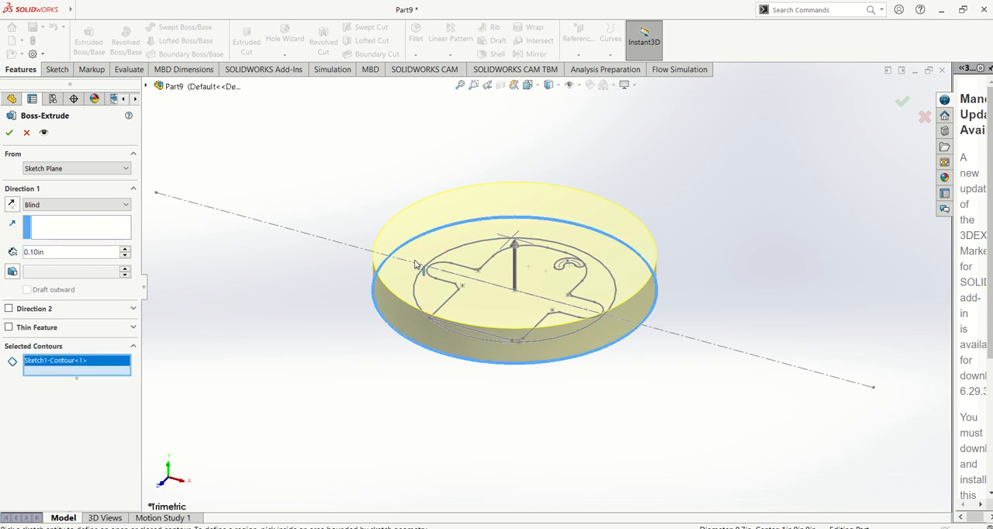
left_click(475, 257)
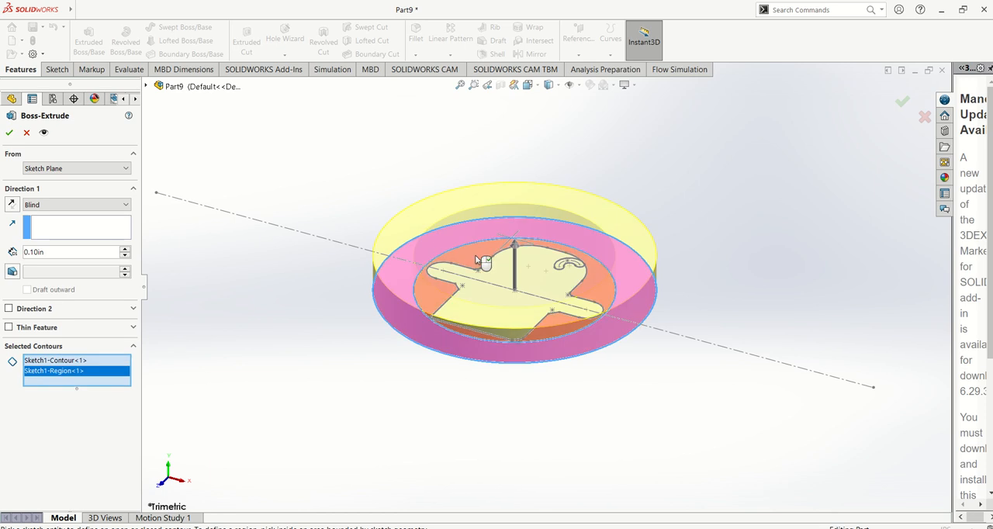
left_click(476, 256)
left_click(9, 133)
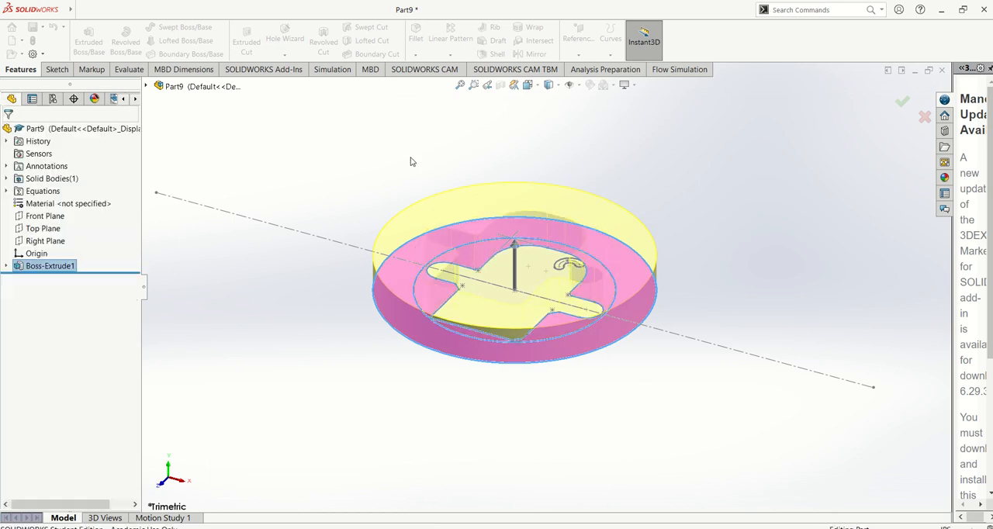
middle_click_drag(276, 265, 291, 271)
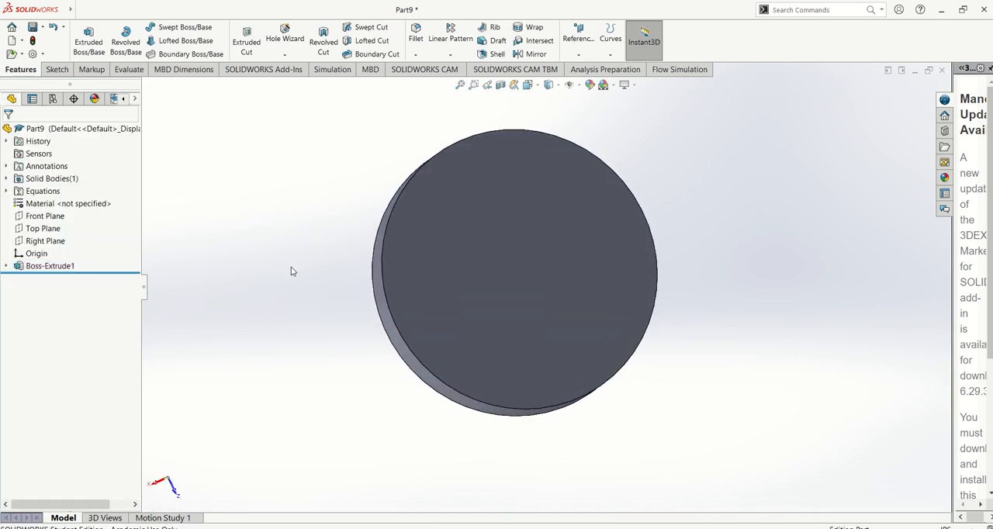
Edit the boss extrusion and remove Sketch1-Region<1> from its selected contours.
left_click(60, 268)
left_click(83, 234)
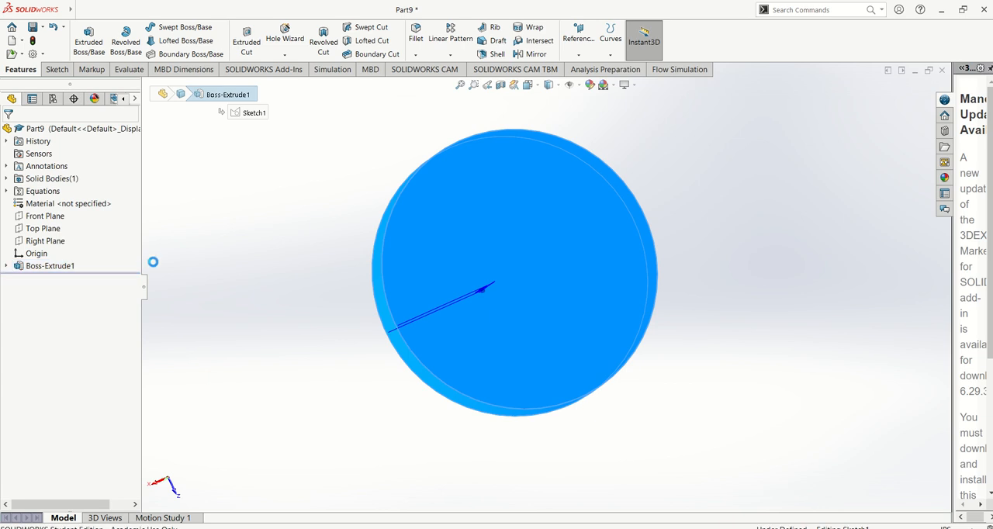
left_click(63, 345)
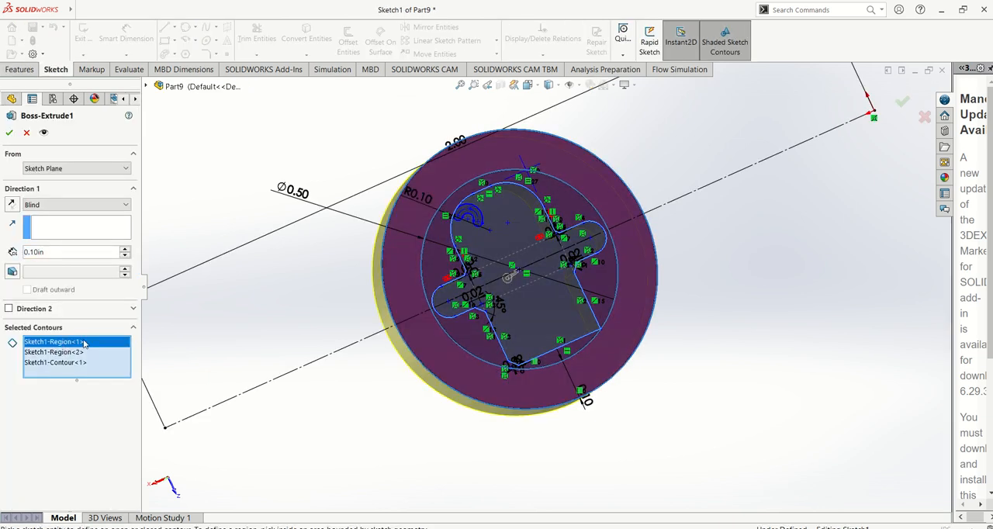
key("Delete")
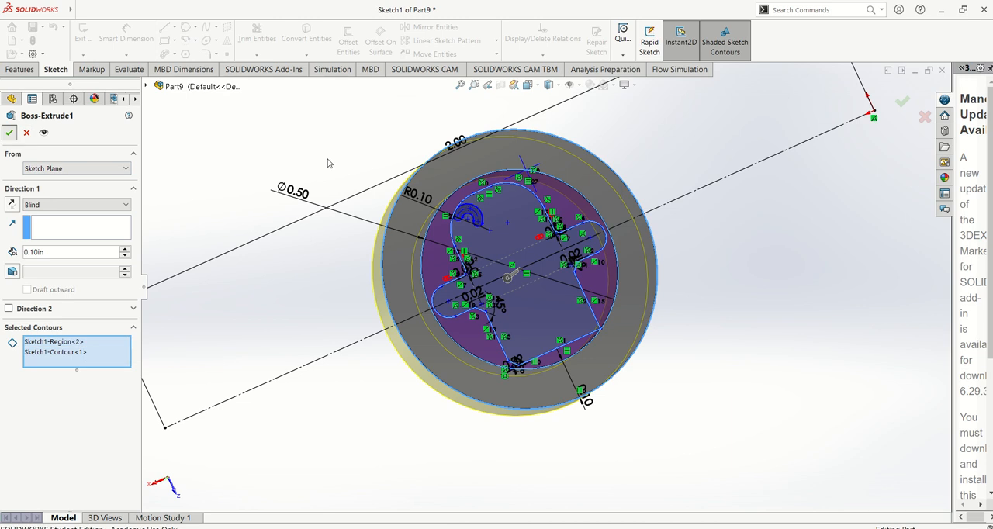
key("Return")
middle_click_drag(448, 237, 617, 349)
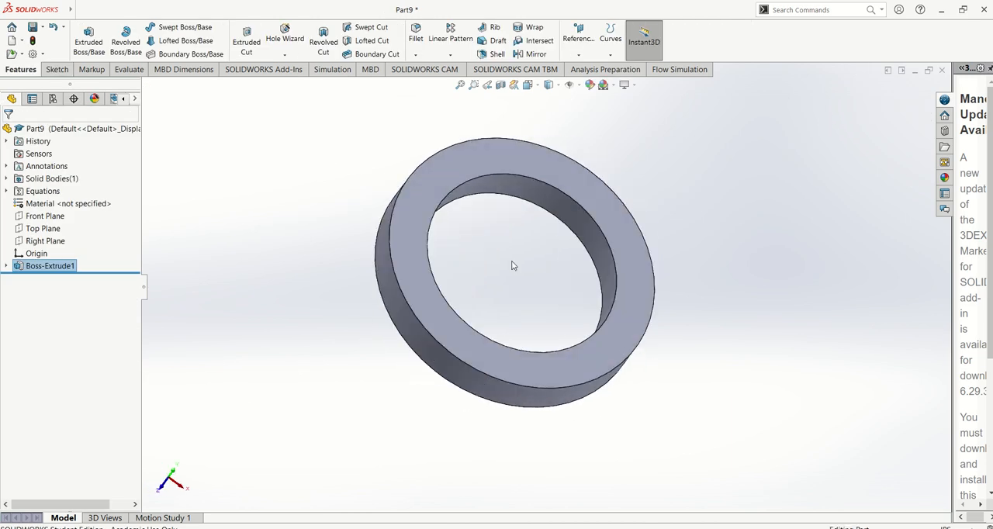
middle_click_drag(504, 252, 492, 280)
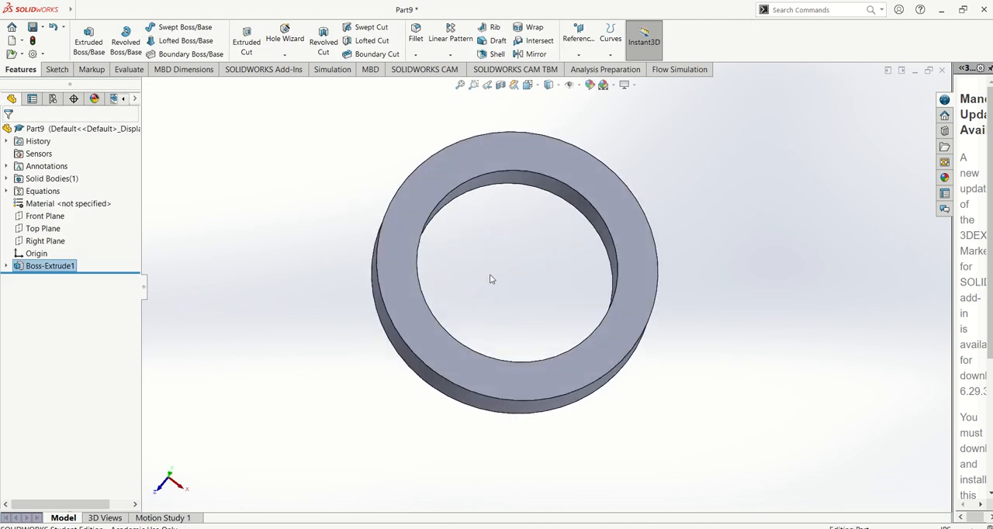
Change the boss extrusion's end condition to Mid Plane and set its depth to 0.20 in.
left_click(185, 230)
left_click(85, 266)
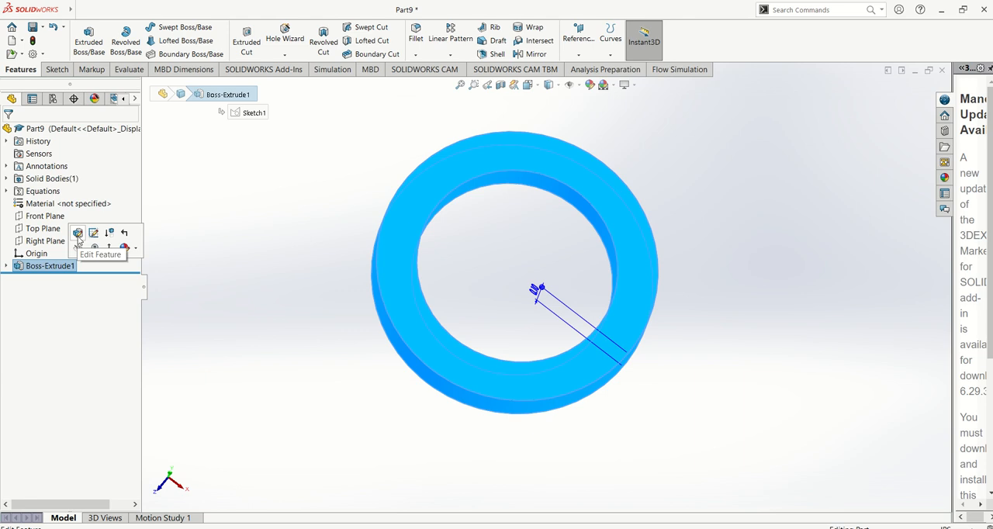
left_click(94, 236)
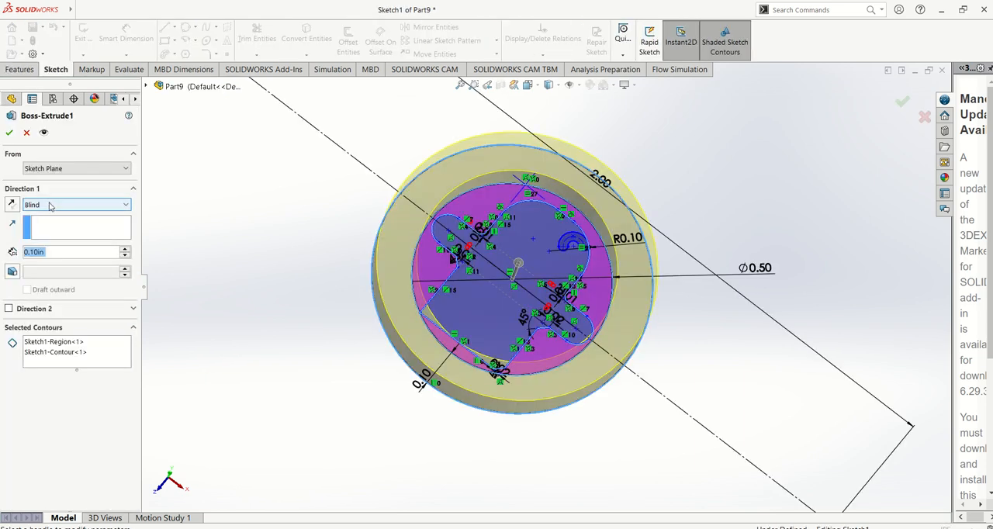
left_click(47, 205)
left_click(40, 261)
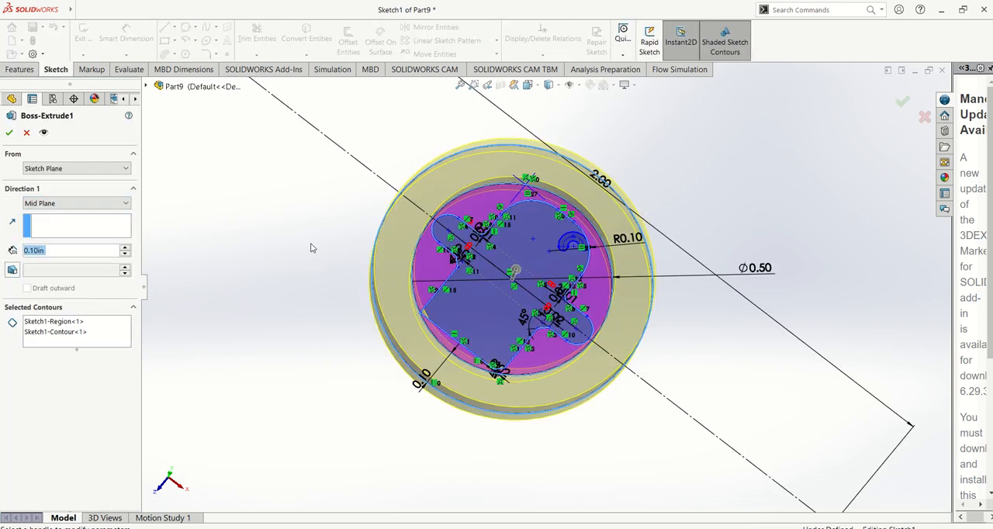
middle_click_drag(312, 248, 396, 287)
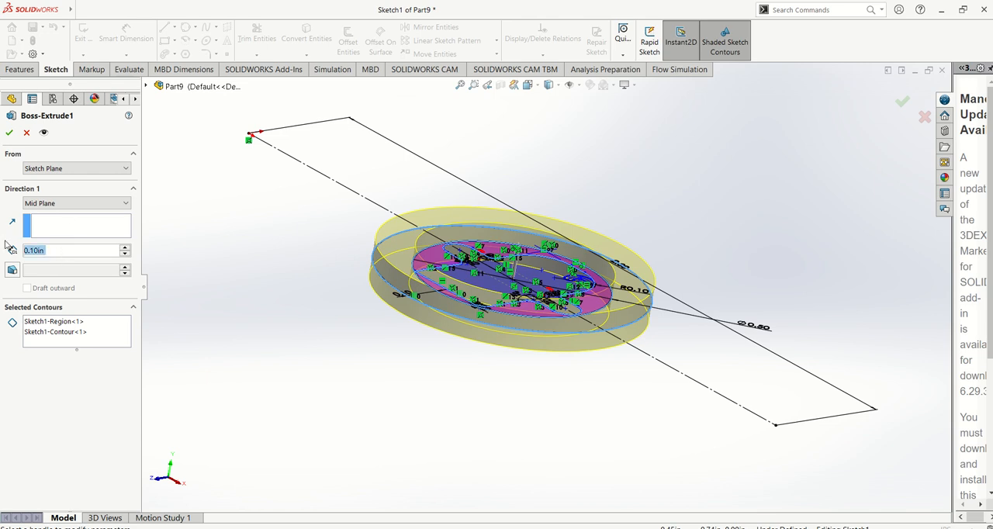
type("0.2")
key("Return")
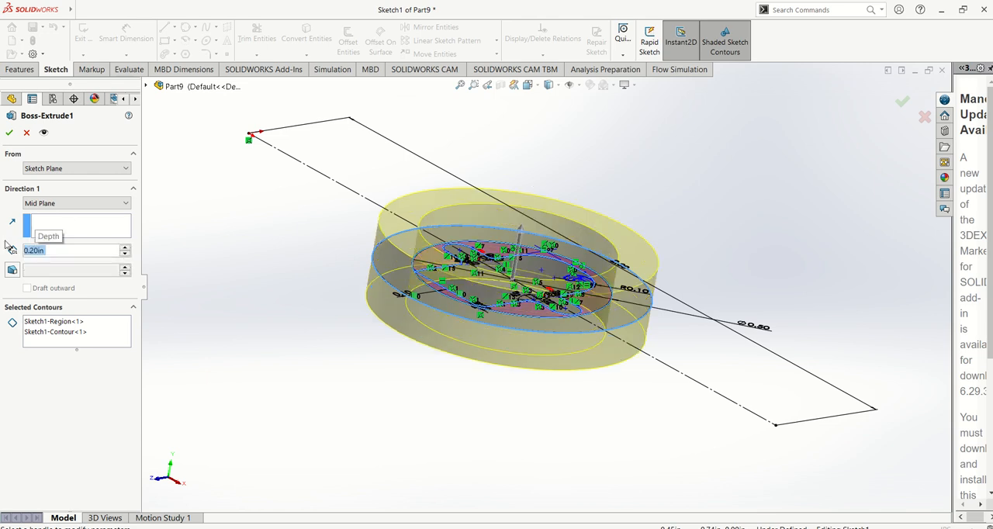
left_click(11, 134)
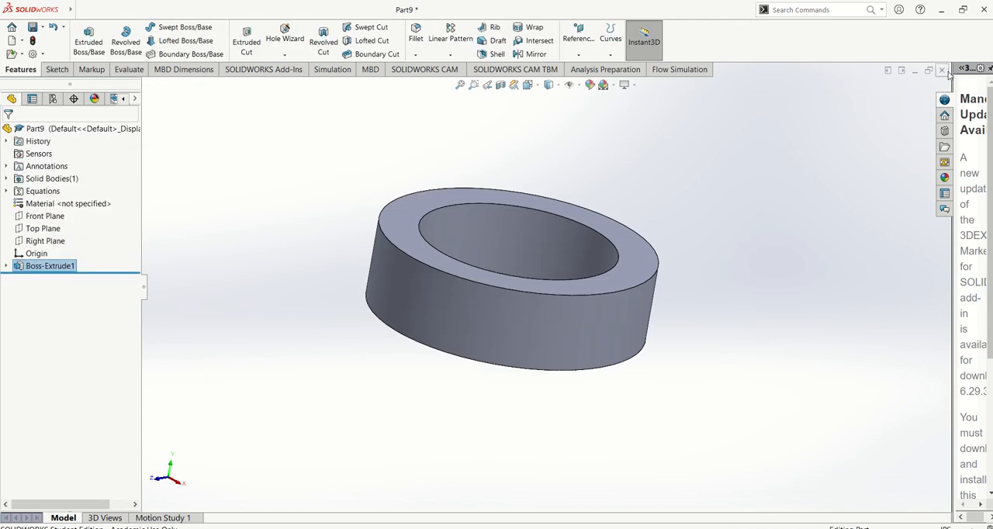
Close the open parts Part9, Part1, Part7 and Part5 without saving their changes.
left_click(944, 71)
left_click(458, 344)
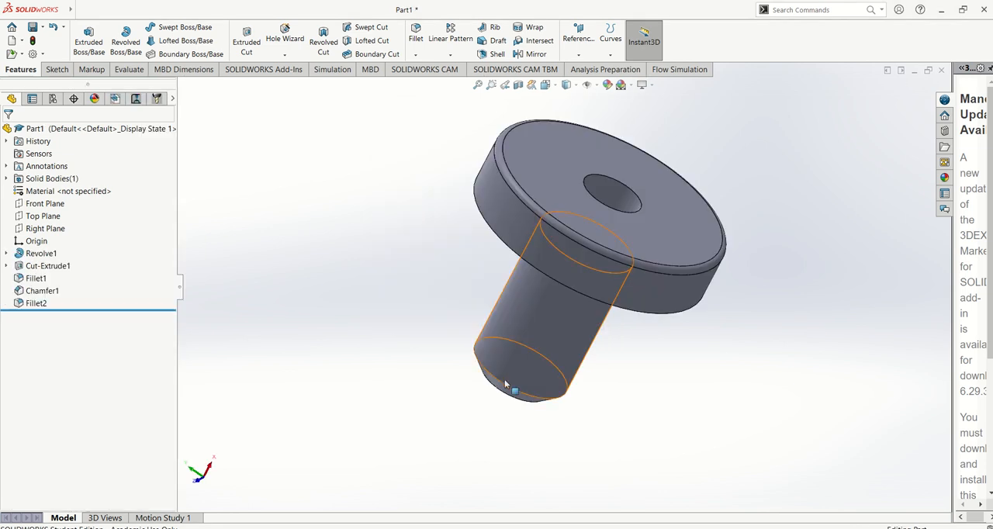
left_click(942, 71)
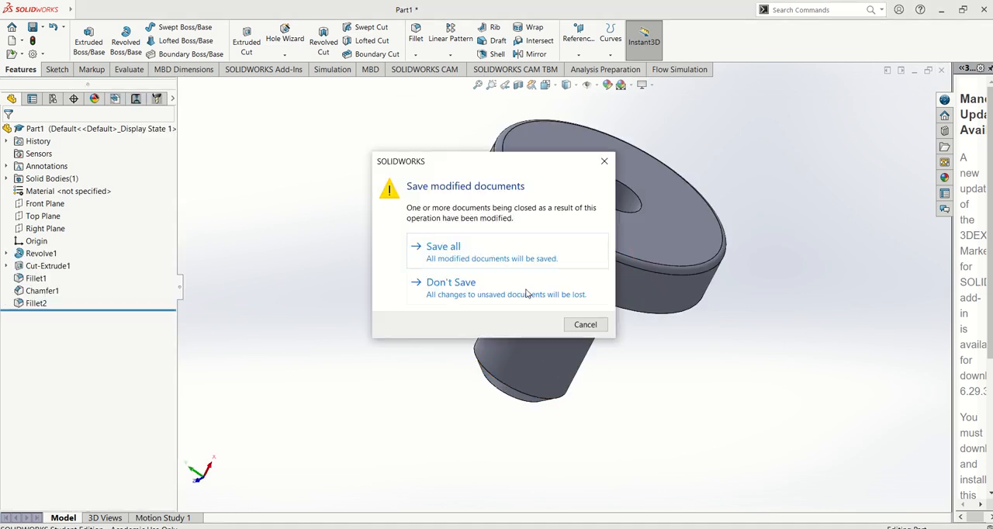
left_click(500, 288)
left_click(942, 71)
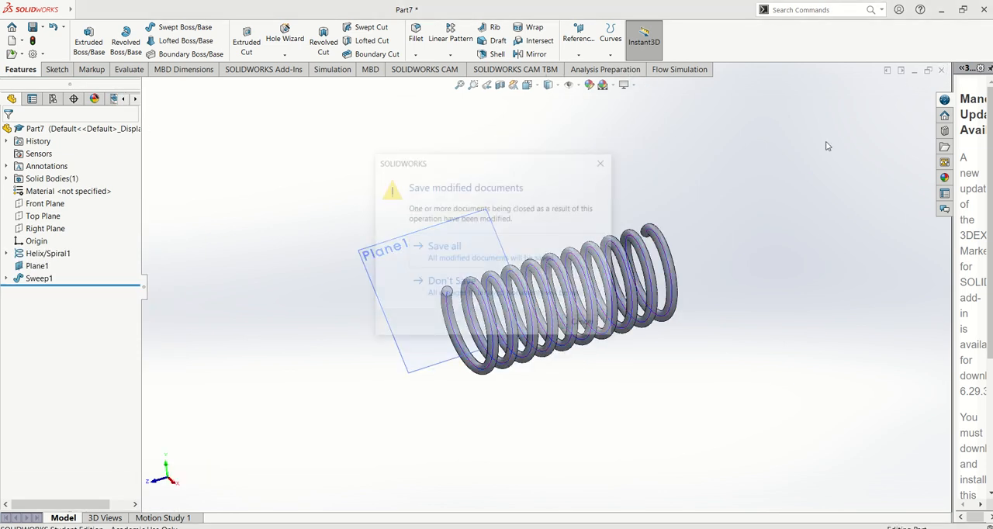
left_click(504, 292)
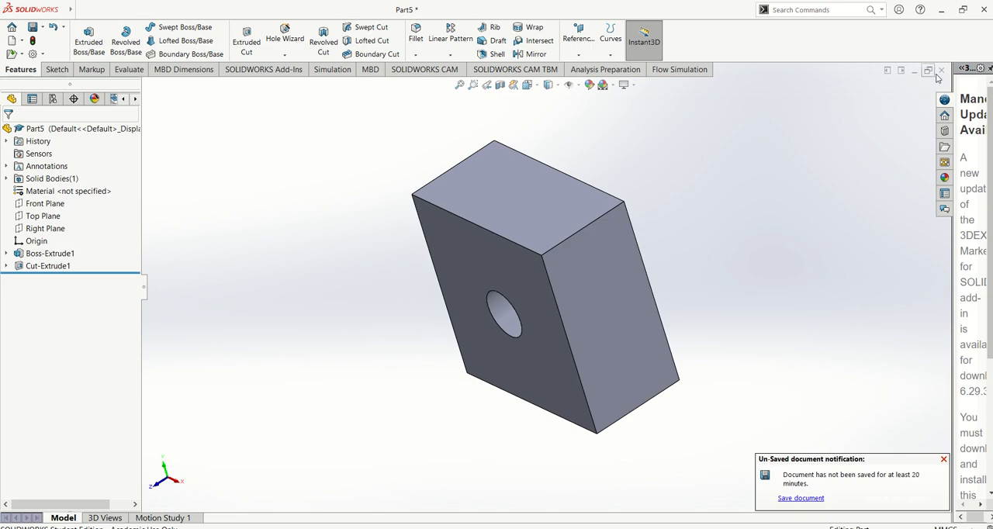
left_click(942, 71)
left_click(431, 293)
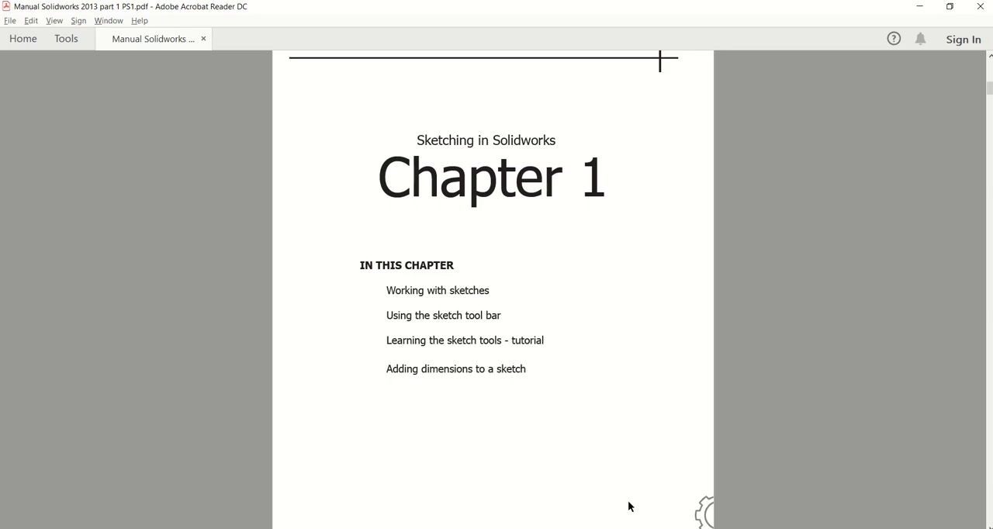
Create a new part document and open a sketch on its Front Plane.
scroll(614, 362, "down", 6)
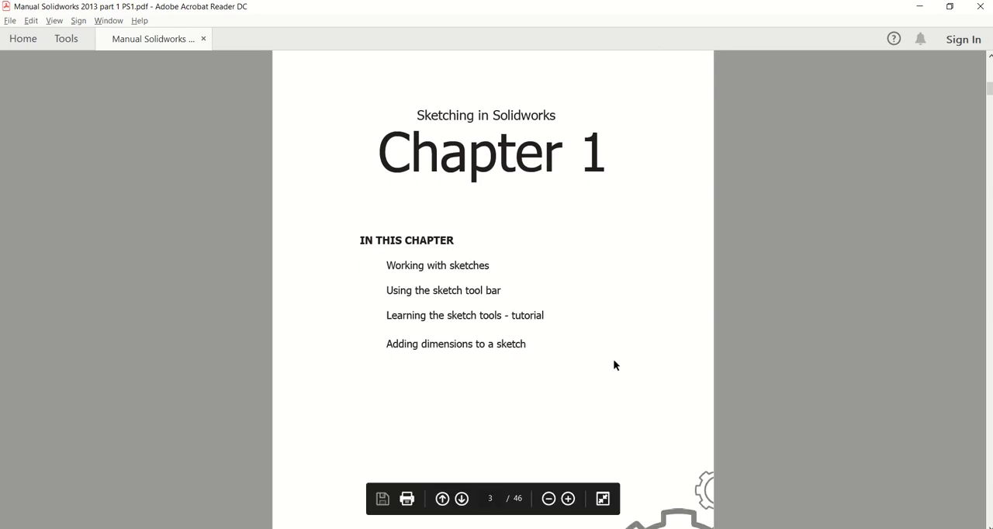
scroll(613, 359, "down", 5)
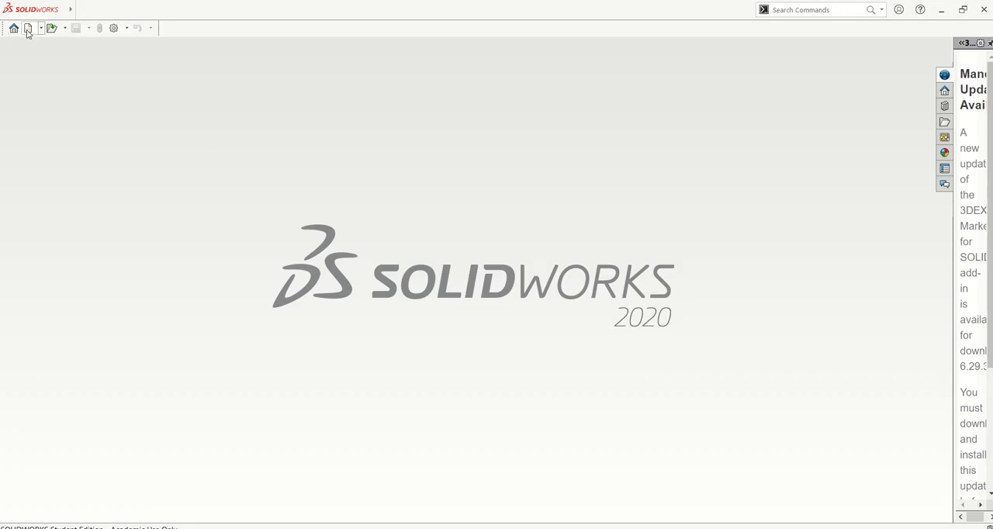
left_click(27, 30)
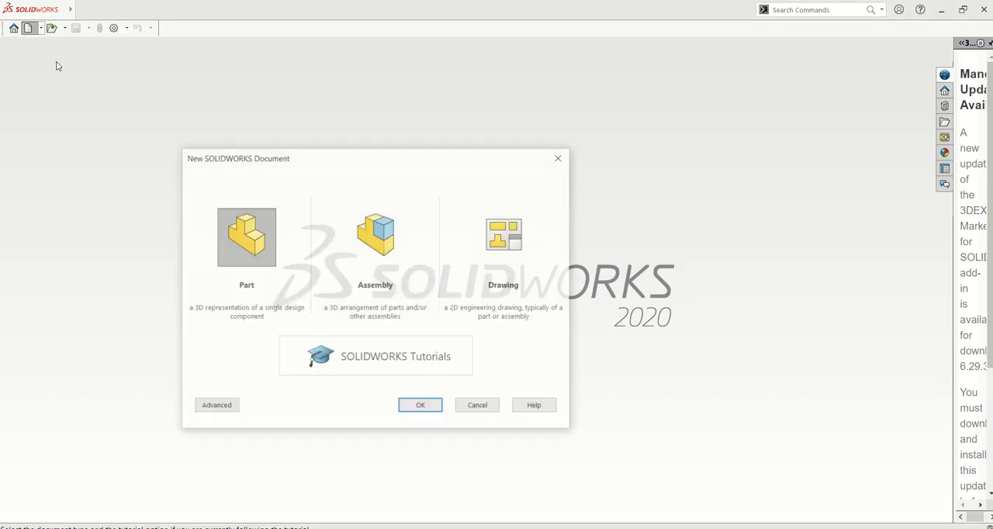
left_click(435, 403)
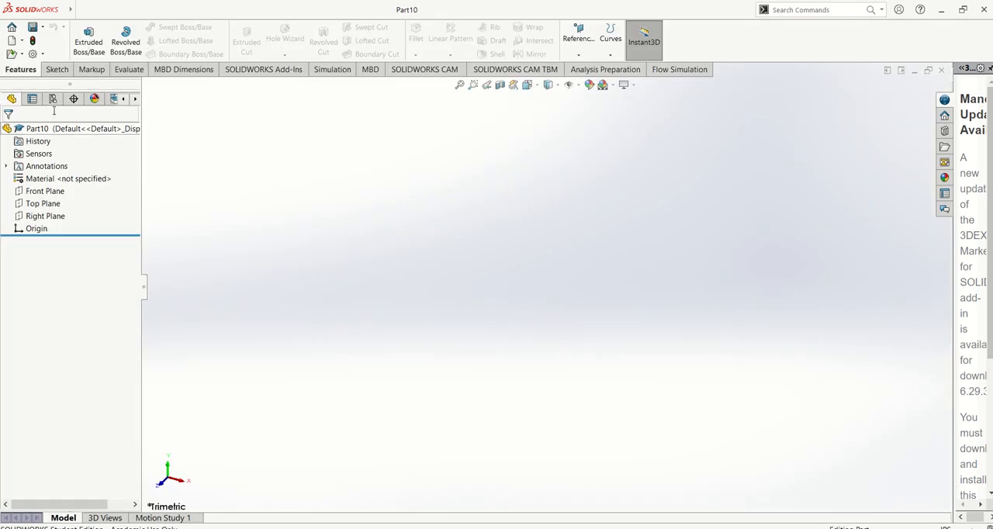
left_click(57, 69)
left_click(83, 38)
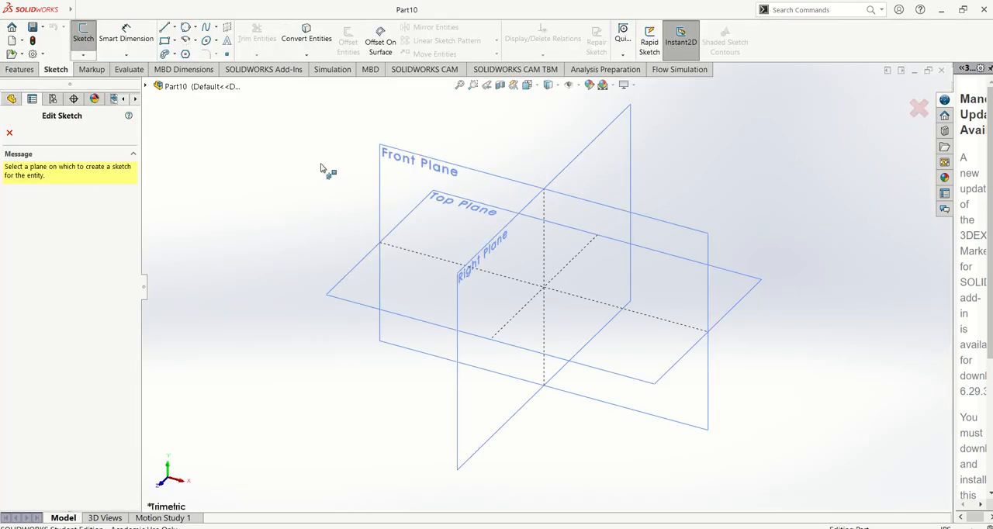
left_click(392, 161)
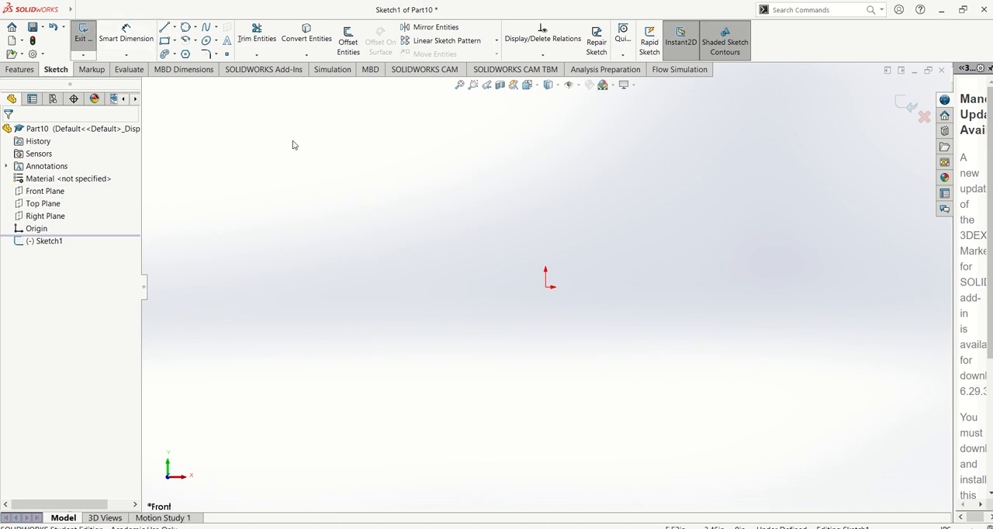
Switch to the PDF manual and review the sketch mode indicators, the Line, Corner Rectangle and Circle tools, and the section 1.2 tutorial sketches.
key("space")
left_click(412, 343)
key("alt+Tab")
scroll(614, 361, "down", 5)
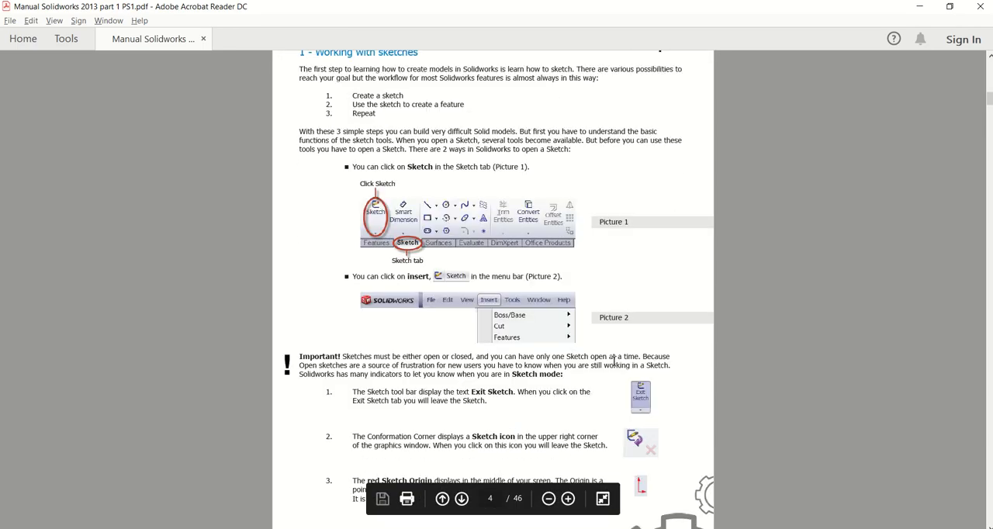
scroll(614, 366, "down", 8)
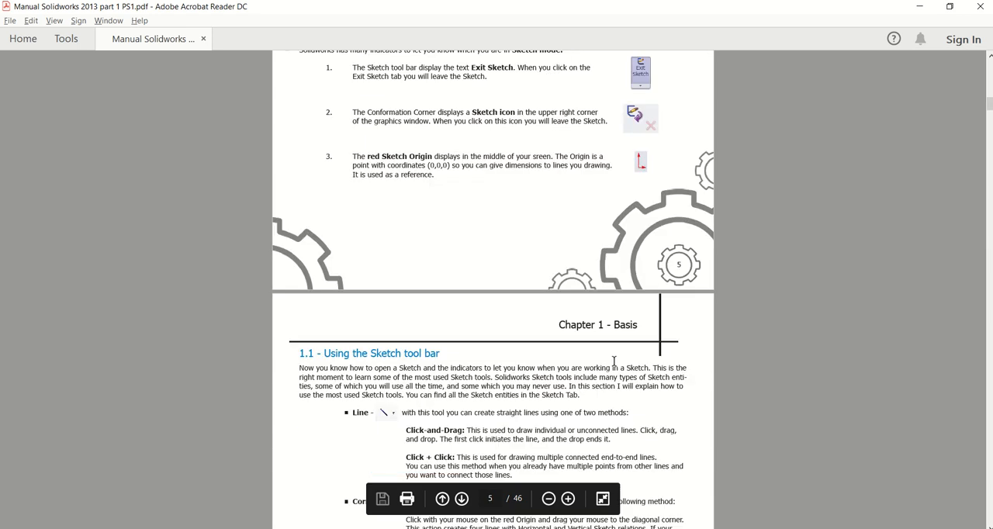
scroll(613, 362, "down", 3)
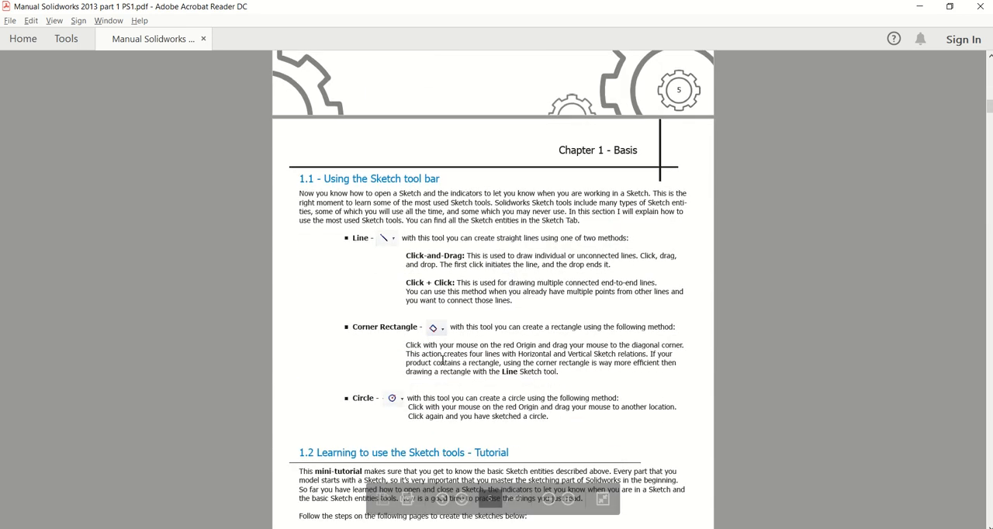
scroll(405, 340, "down", 4)
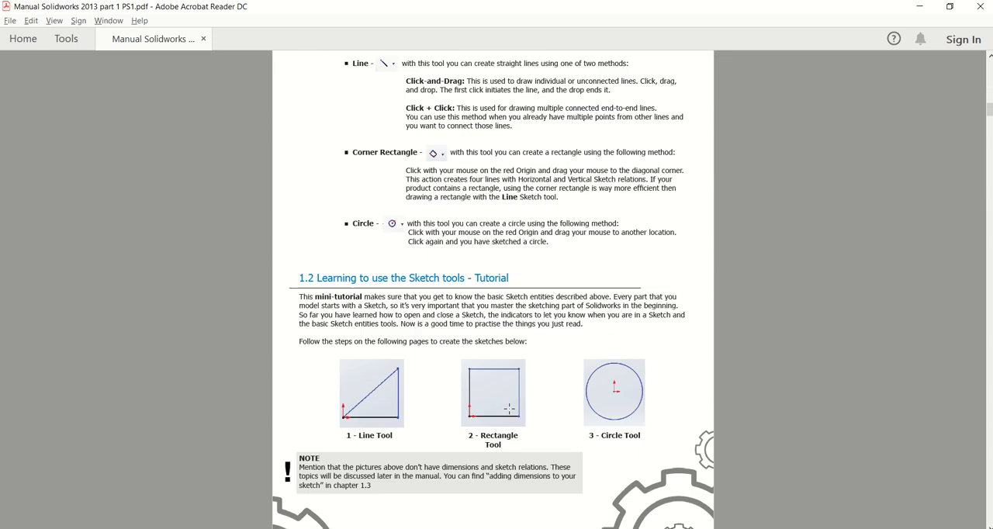
scroll(511, 411, "down", 1)
key("alt+Tab")
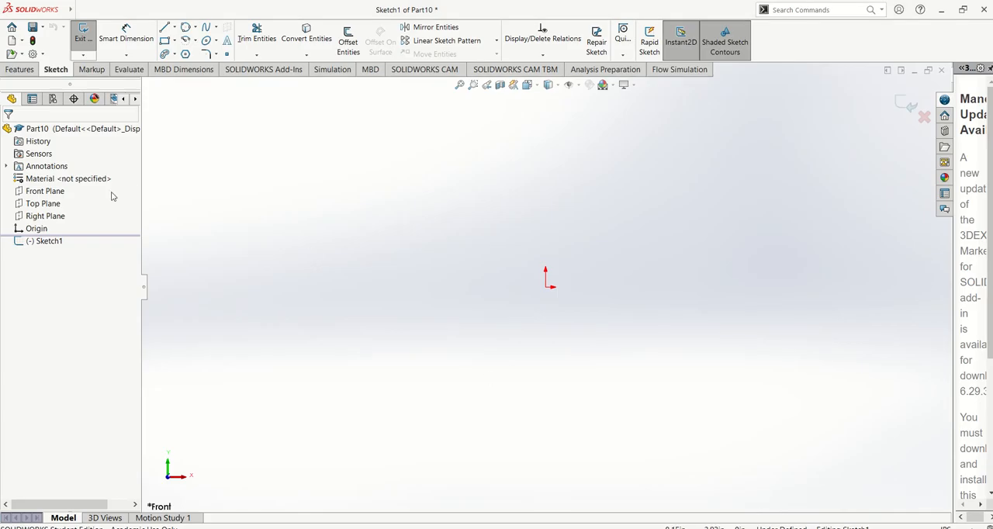
Sketch a right triangle from the origin with a horizontal base about 2.55 in long and a vertical leg about 2.38 in high.
left_click(163, 27)
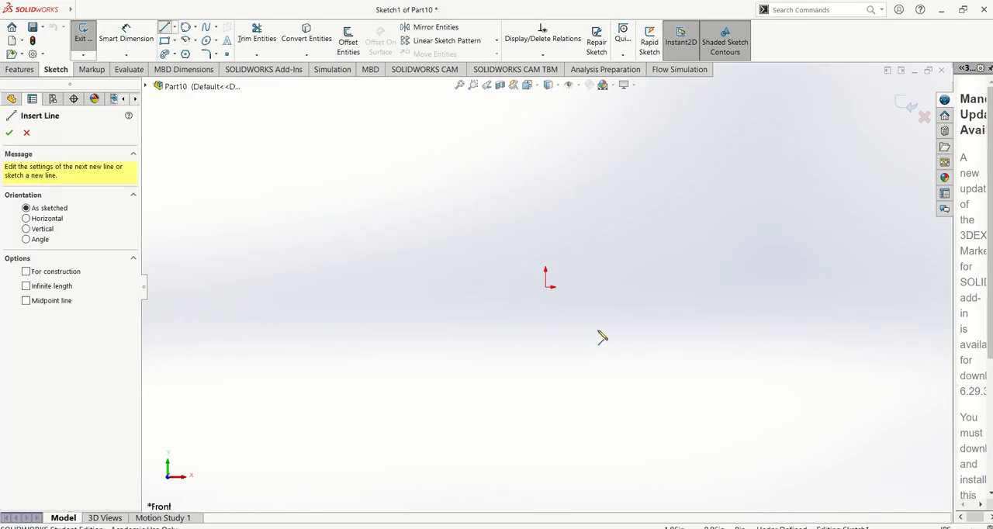
left_click(546, 287)
left_click(671, 287)
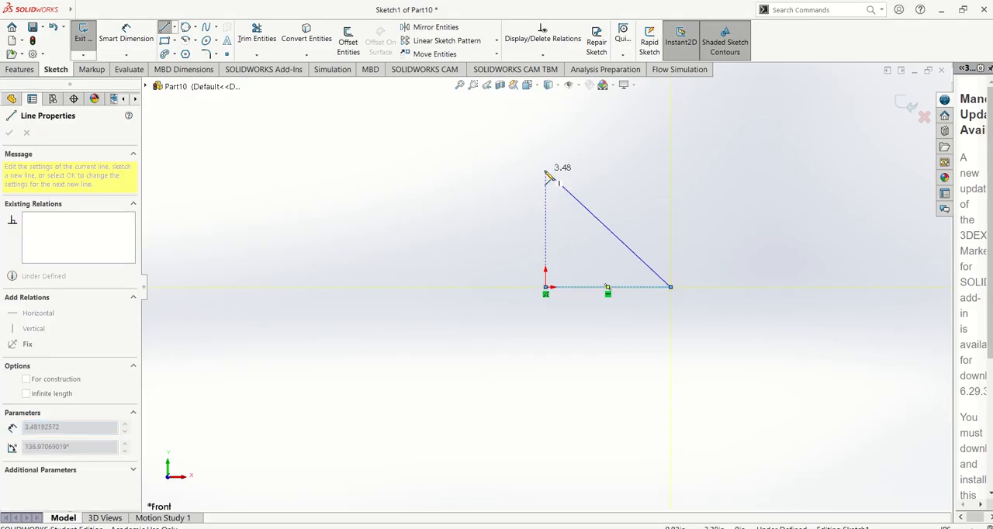
left_click(546, 171)
left_click(546, 287)
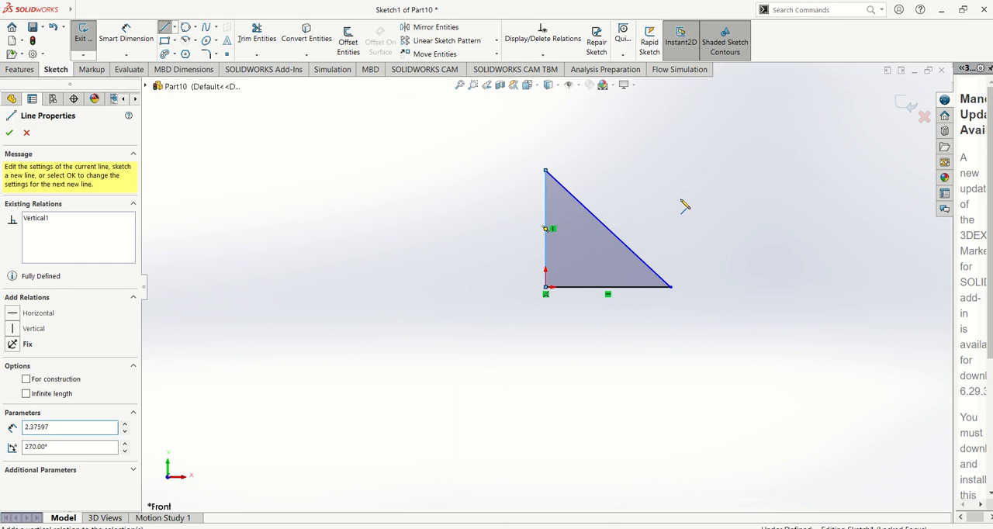
scroll(685, 205, "down", 2)
key("Escape")
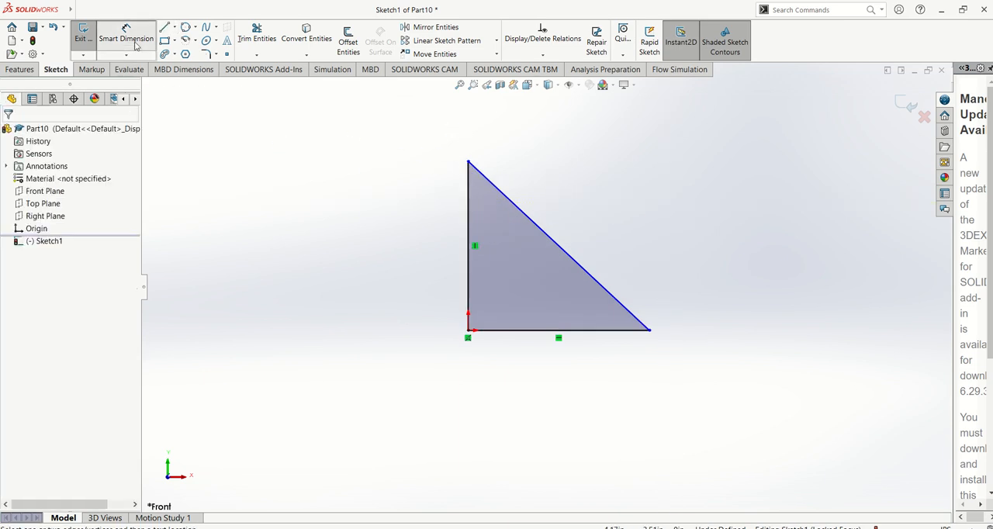
Dimension the angle between the triangle's vertical leg and its sloped side as 45°.
left_click(135, 45)
left_click(481, 214)
left_click(463, 211)
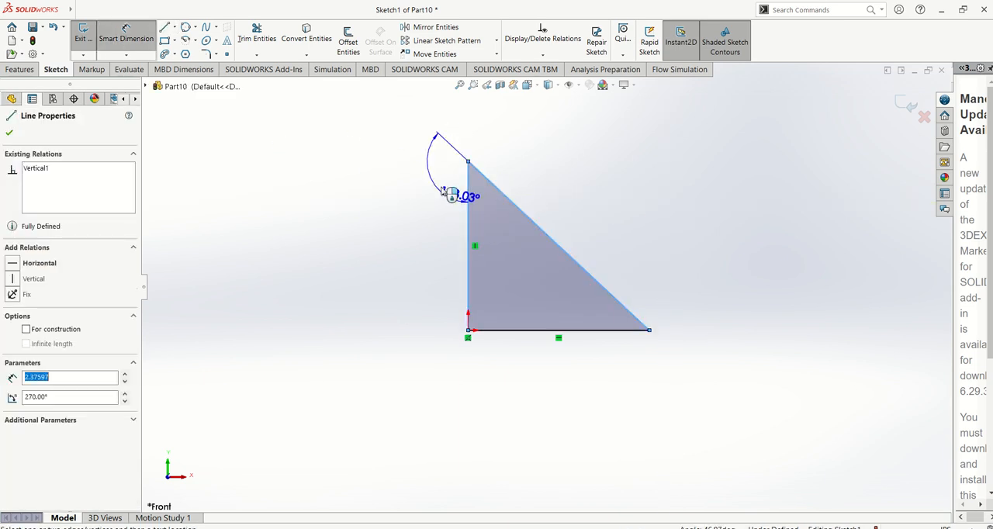
left_click(491, 200)
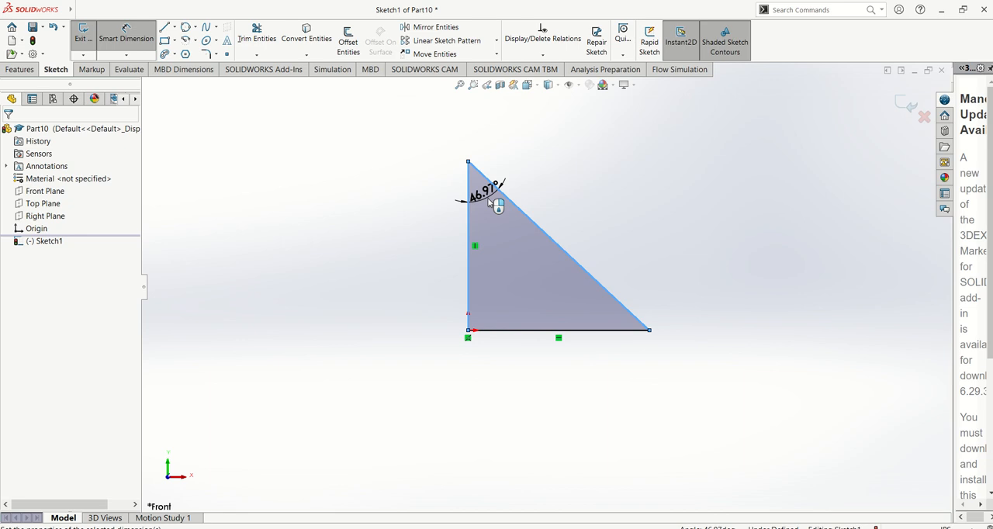
type("45")
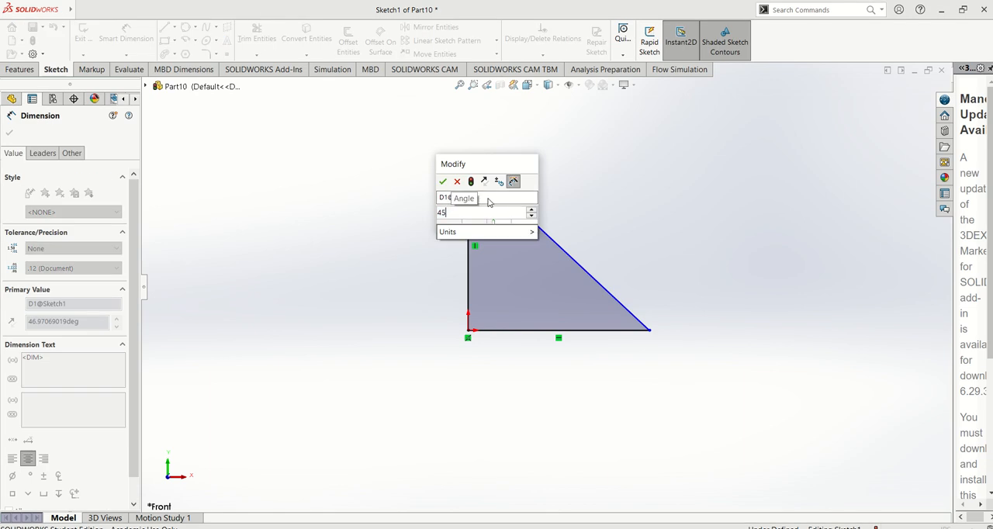
key("Return")
Dimension the triangle's horizontal base to 3 in.
left_click(583, 332)
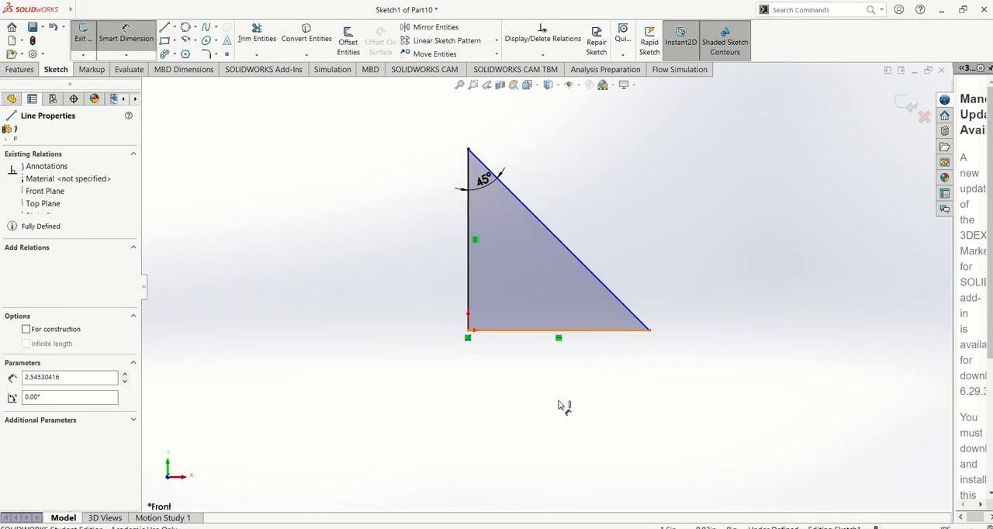
left_click(562, 415)
type("3")
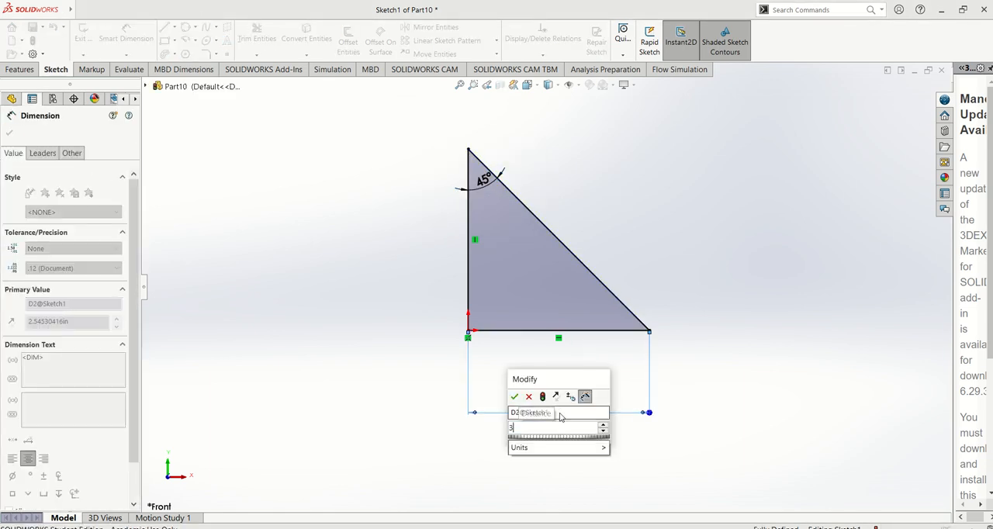
key("Return")
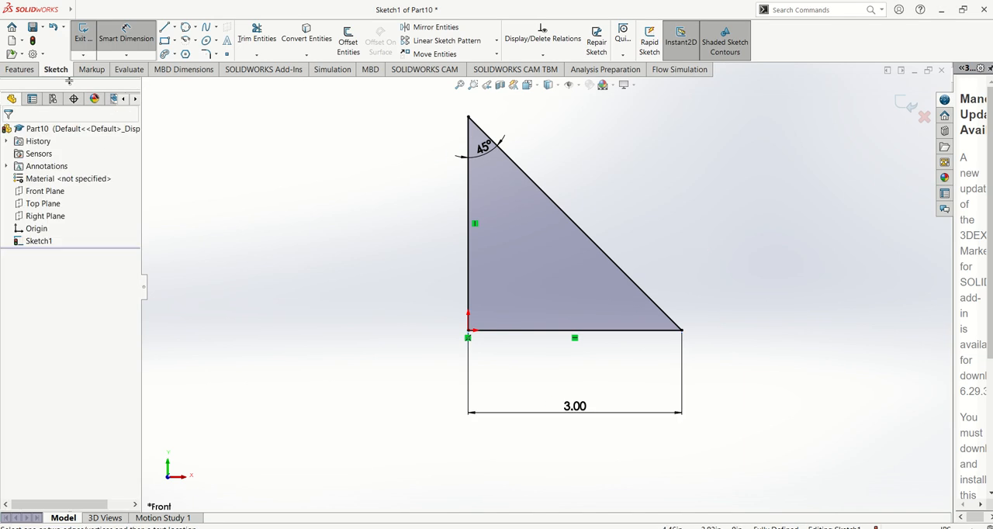
Extrude the triangle as a boss with a depth of 2.00 in and the Mid Plane end condition.
left_click(21, 70)
left_click(89, 39)
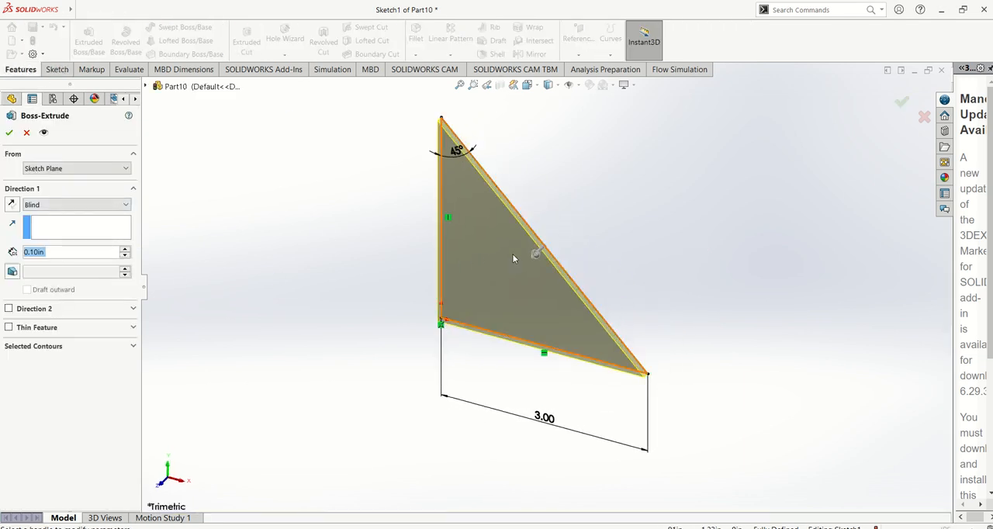
left_click_drag(534, 256, 552, 237)
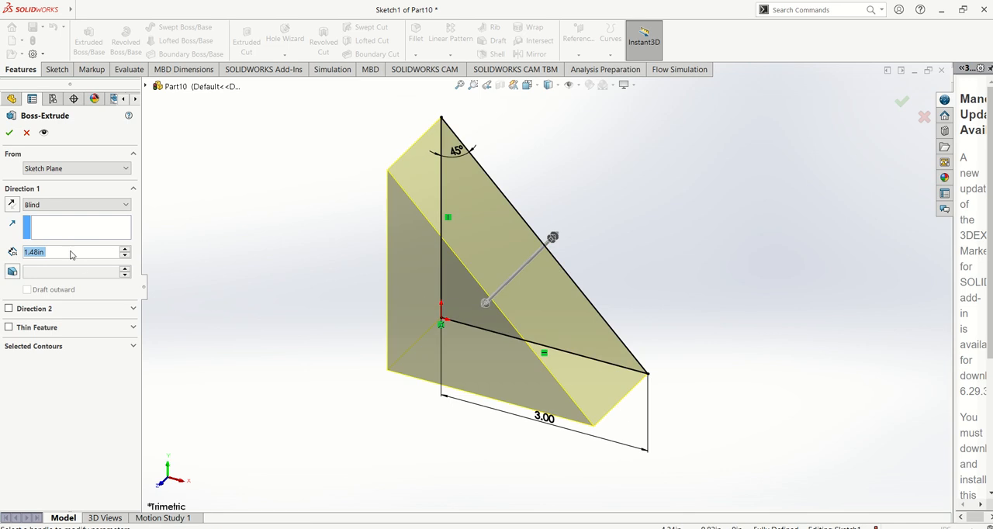
type("2")
key("Return")
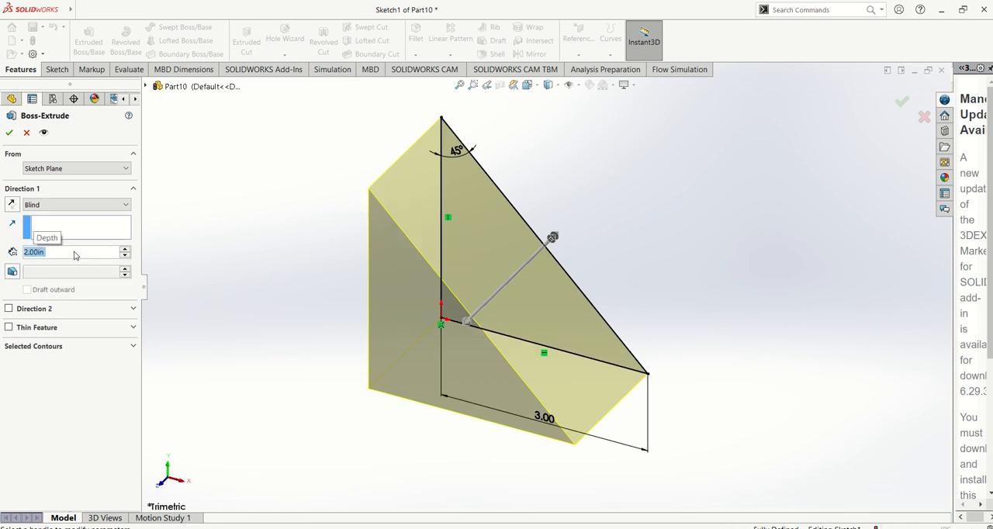
left_click(115, 205)
left_click(46, 260)
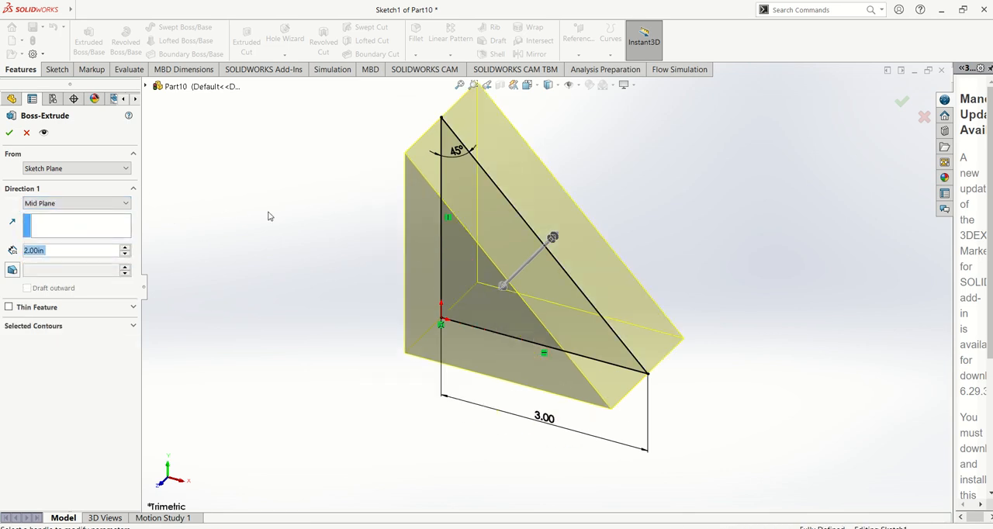
left_click(112, 204)
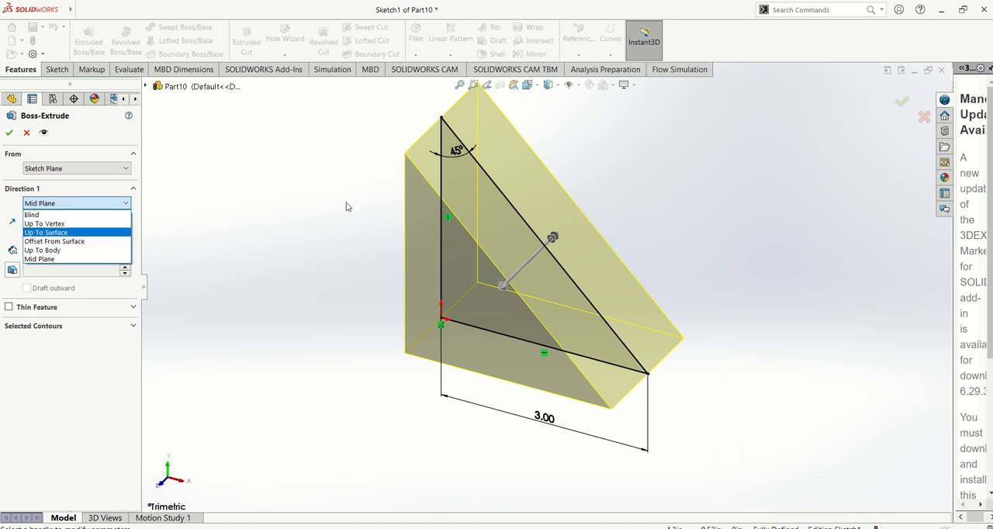
left_click(11, 136)
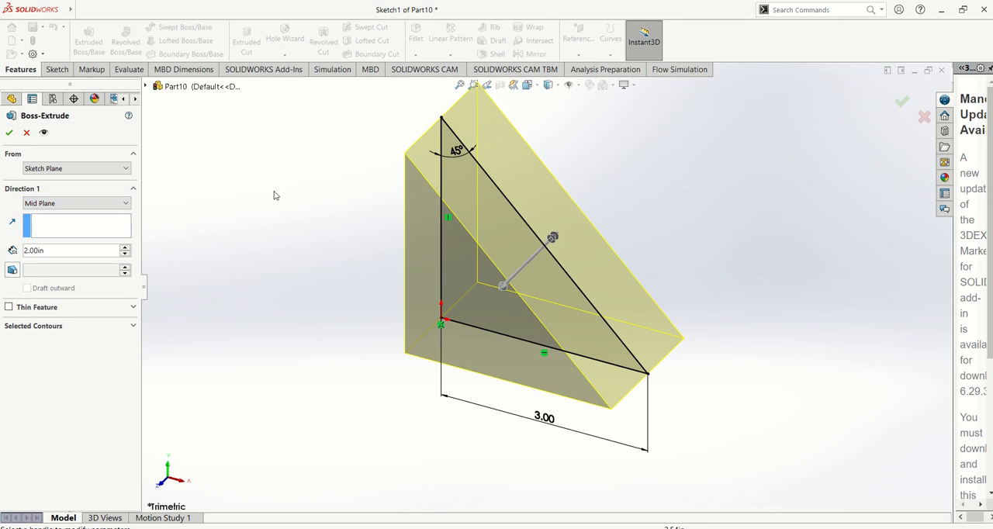
left_click(9, 133)
scroll(569, 211, "up", 3)
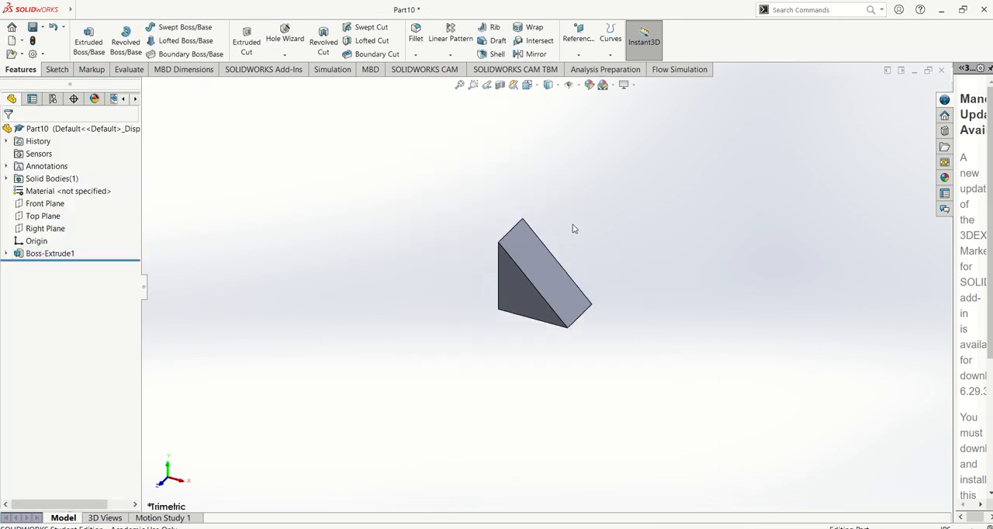
Create another new part and start a sketch on its Front Plane.
left_click(78, 12)
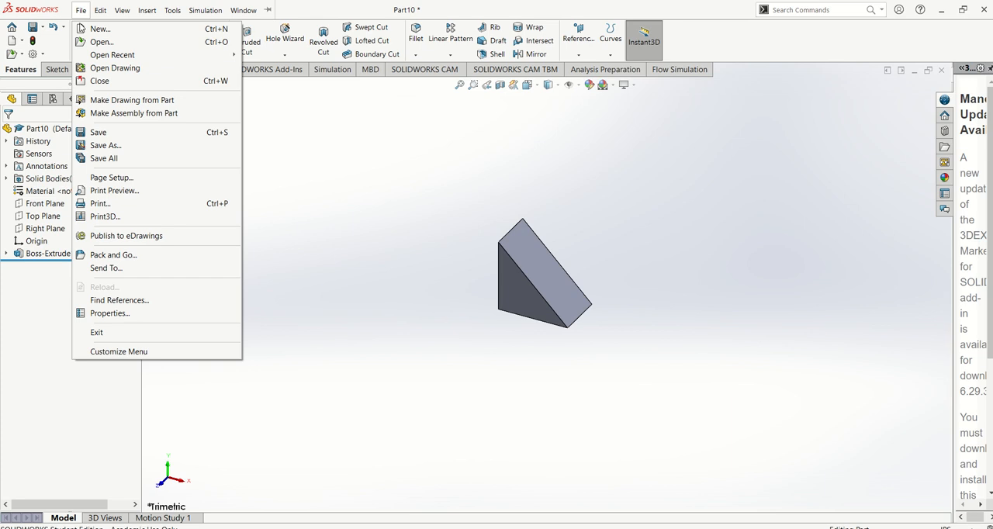
left_click(100, 29)
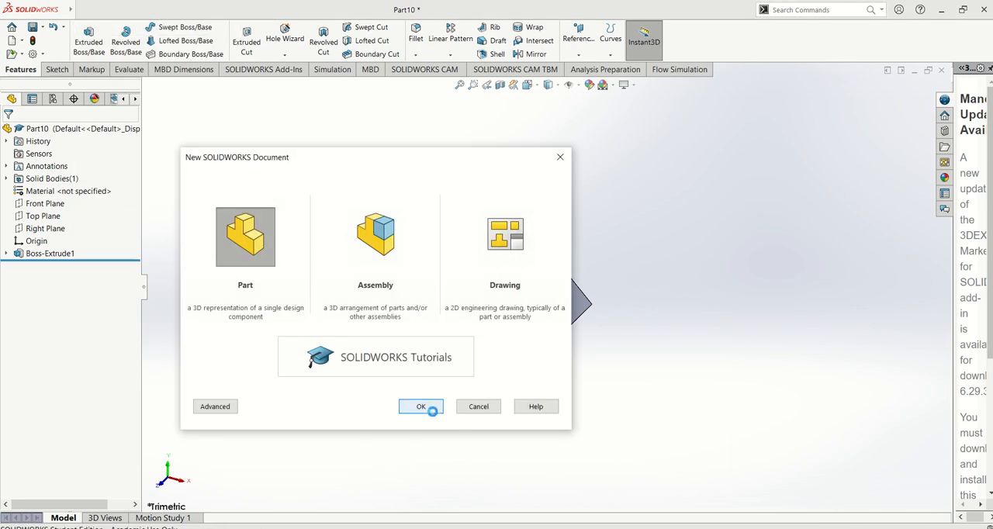
left_click(421, 407)
left_click(44, 192)
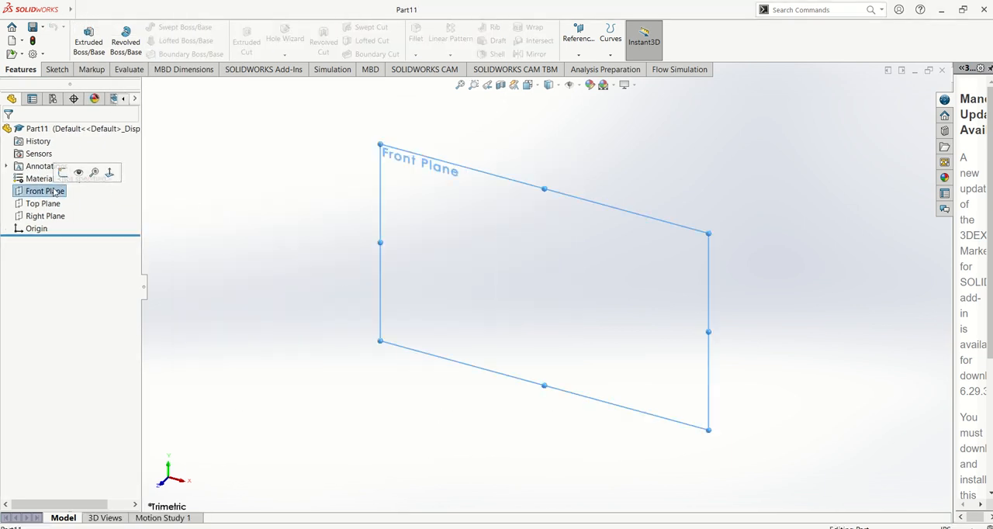
left_click(63, 172)
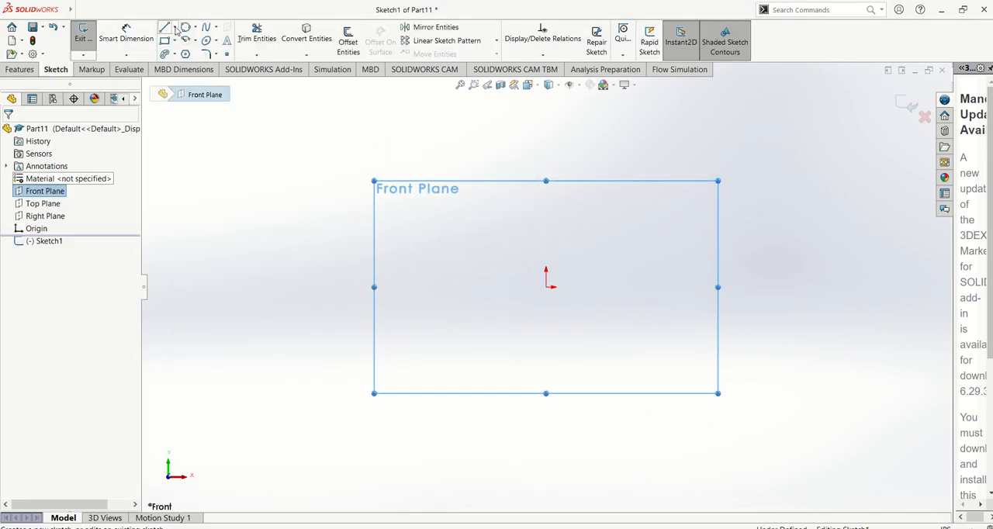
Sketch a circle with a radius of about 1.2 in centred on the origin.
left_click(186, 28)
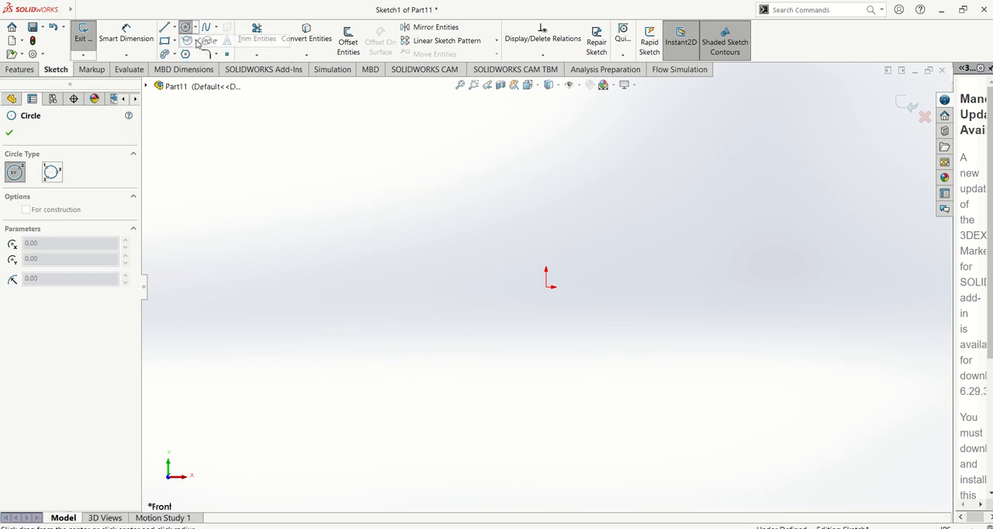
left_click(547, 287)
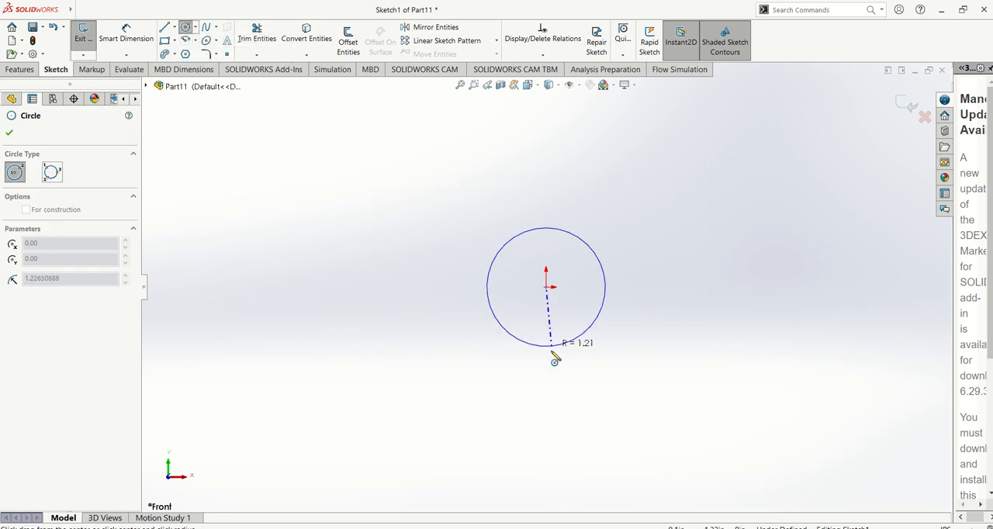
left_click(555, 355)
key("Escape")
scroll(822, 423, "down", 1)
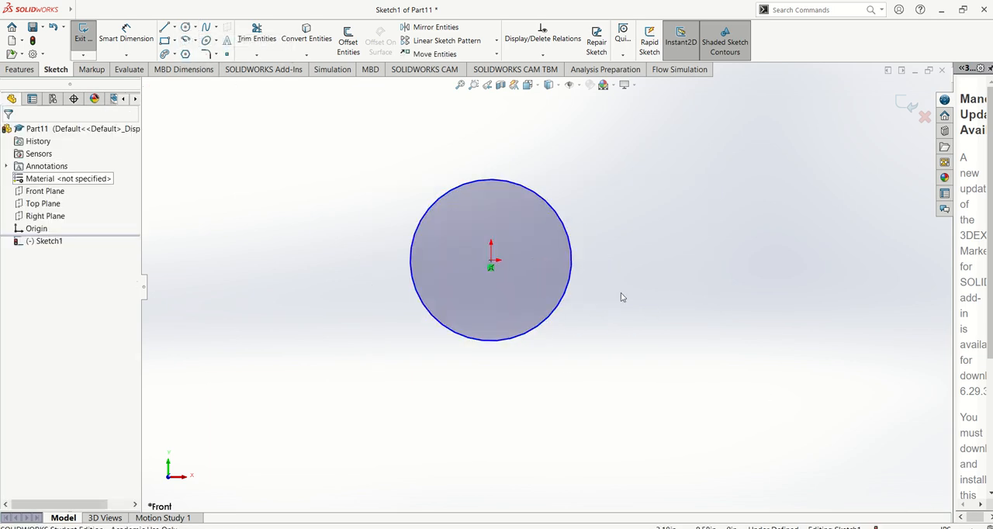
Dimension the circle's diameter to 2.5 in.
left_click(126, 35)
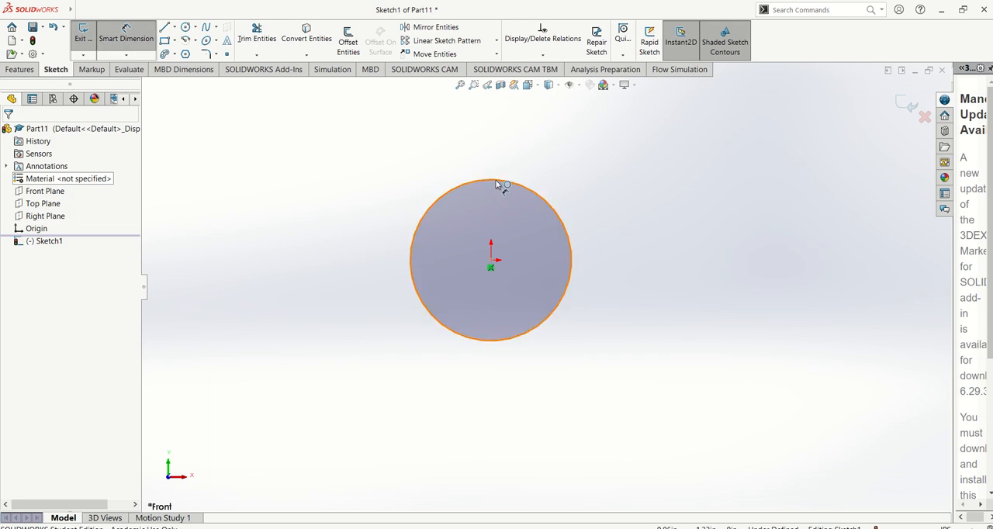
left_click(500, 181)
left_click(544, 161)
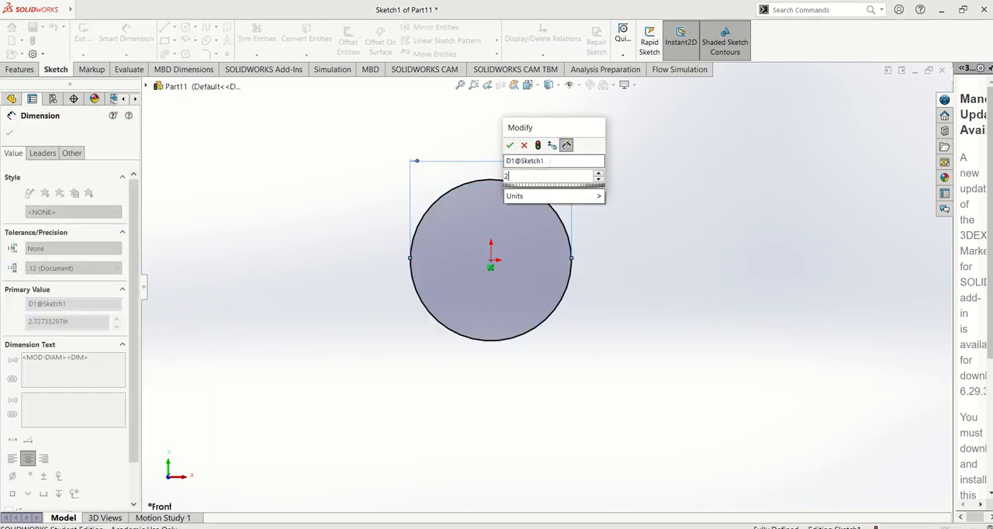
type("2.5")
key("Return")
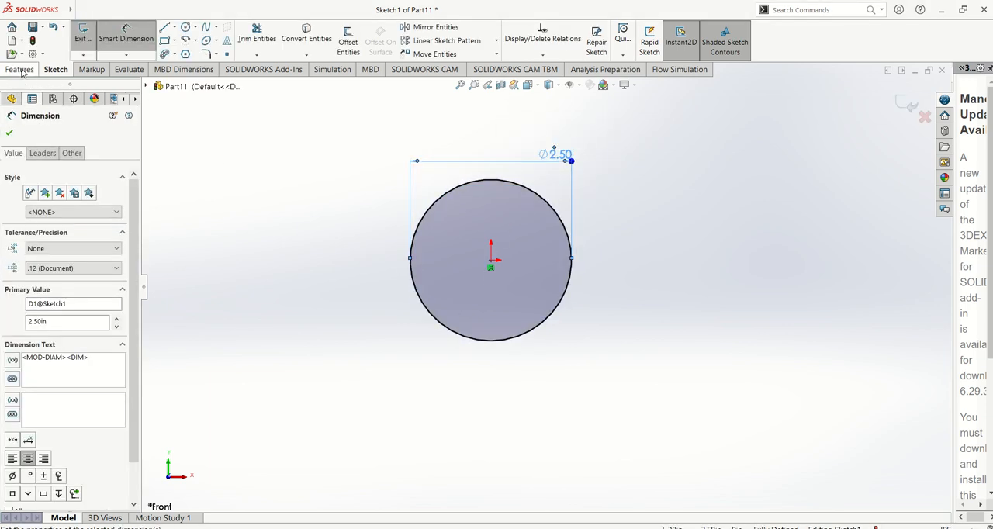
Extrude the circle as a boss with a Blind depth of 1 in.
left_click(21, 69)
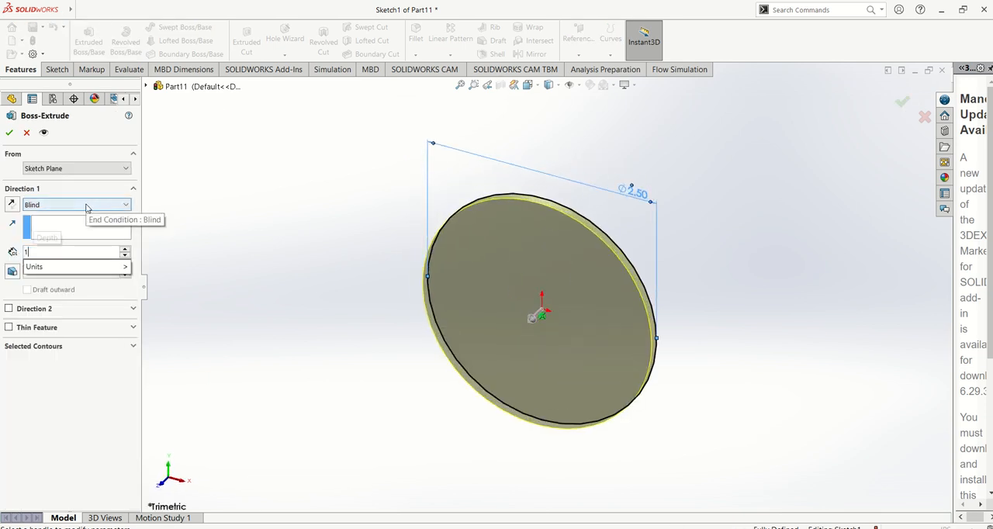
left_click(9, 133)
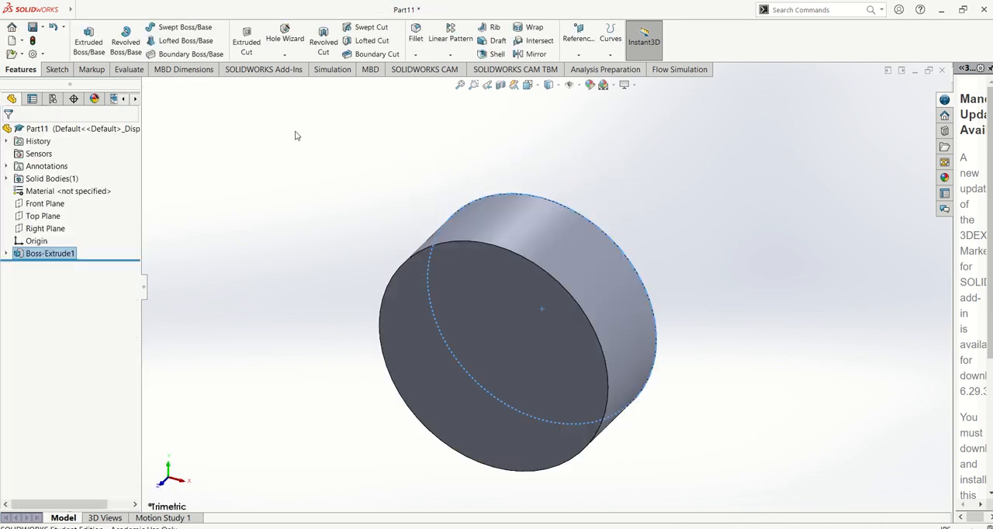
scroll(311, 146, "up", 1)
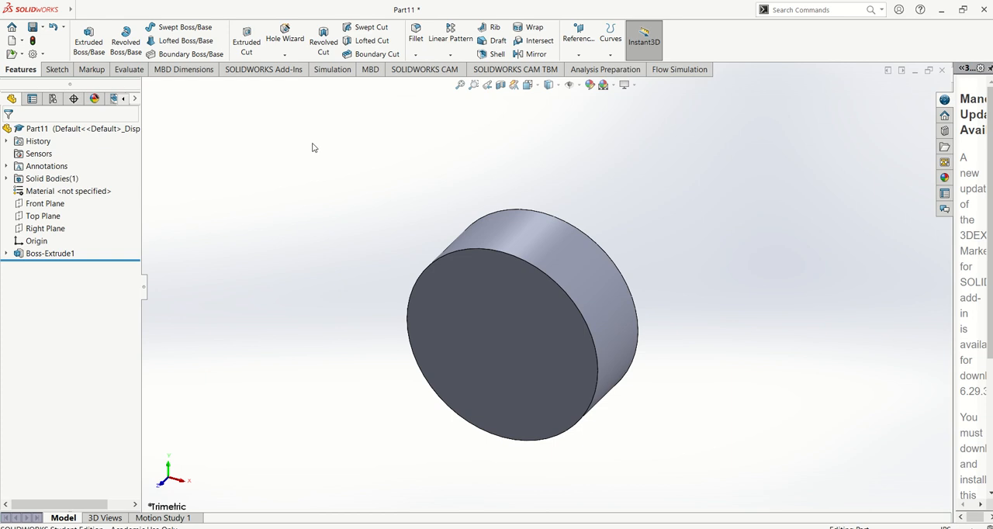
Save the part as circle in the Downloads folder.
key("ctrl+s")
type("cir")
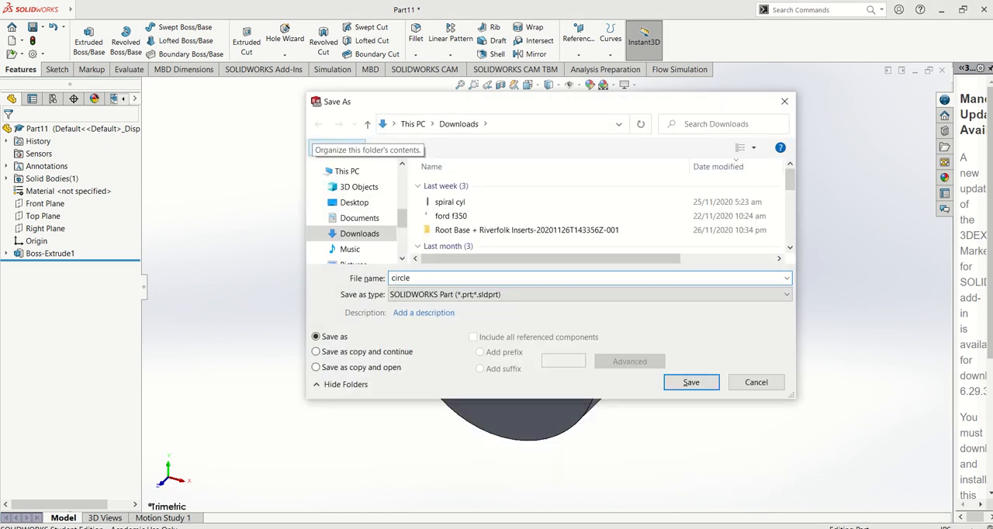
type("cle")
key("Return")
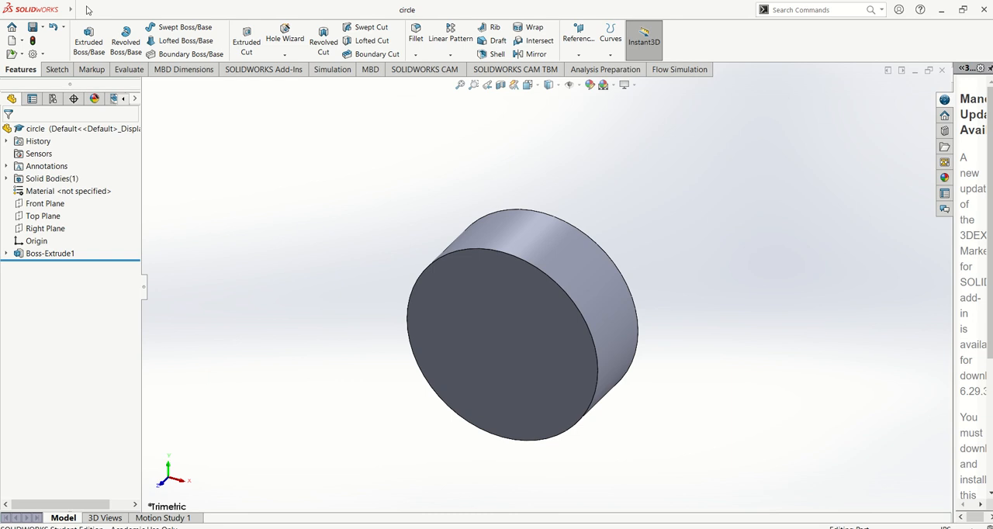
Create a new part document and start a sketch on its Front Plane.
left_click(78, 11)
left_click(90, 28)
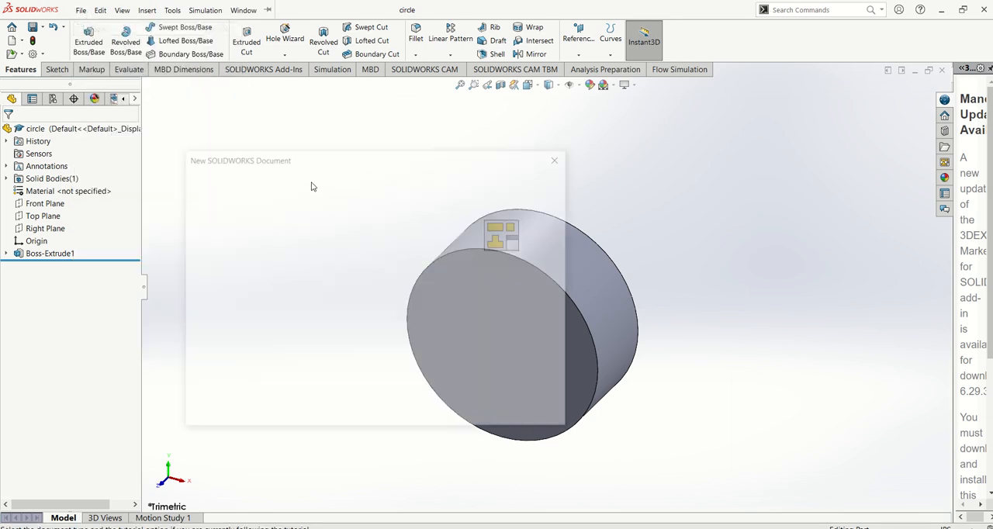
left_click(420, 406)
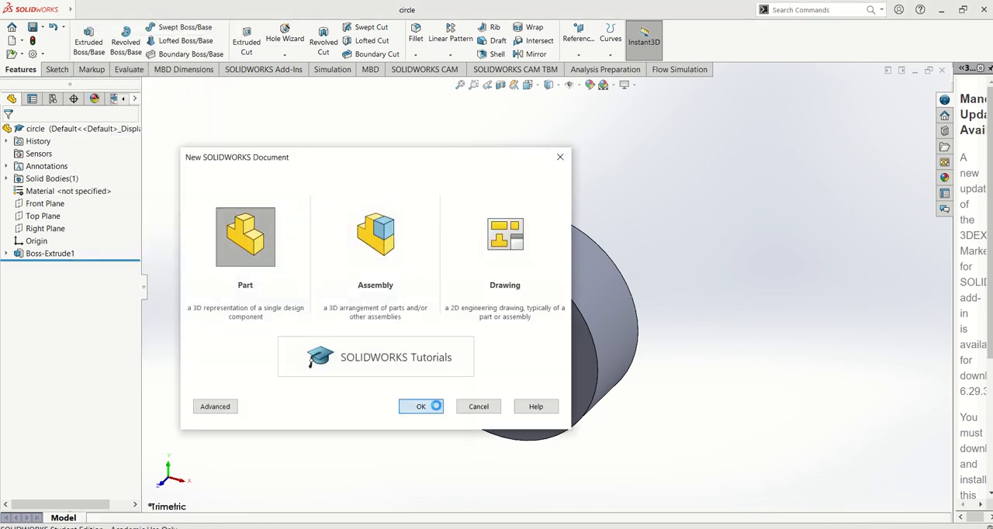
left_click(52, 193)
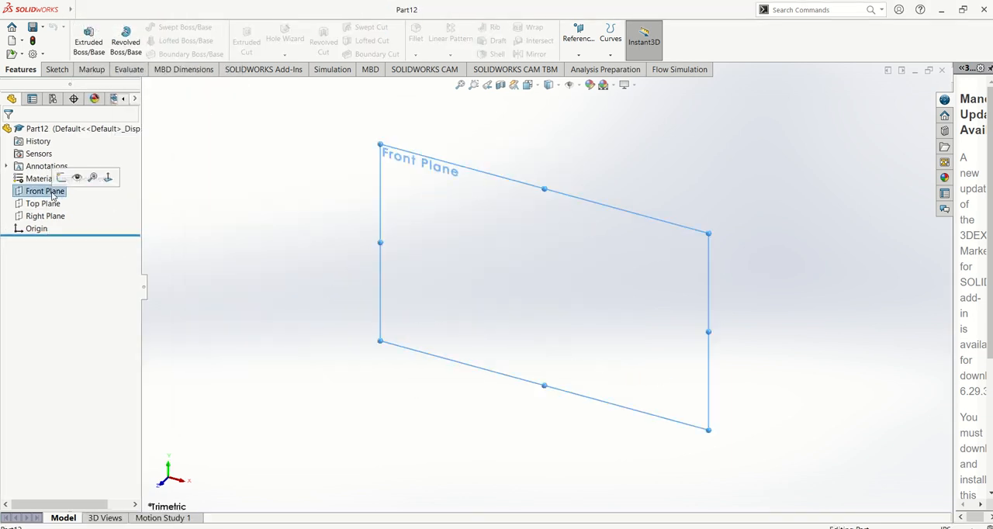
left_click(61, 178)
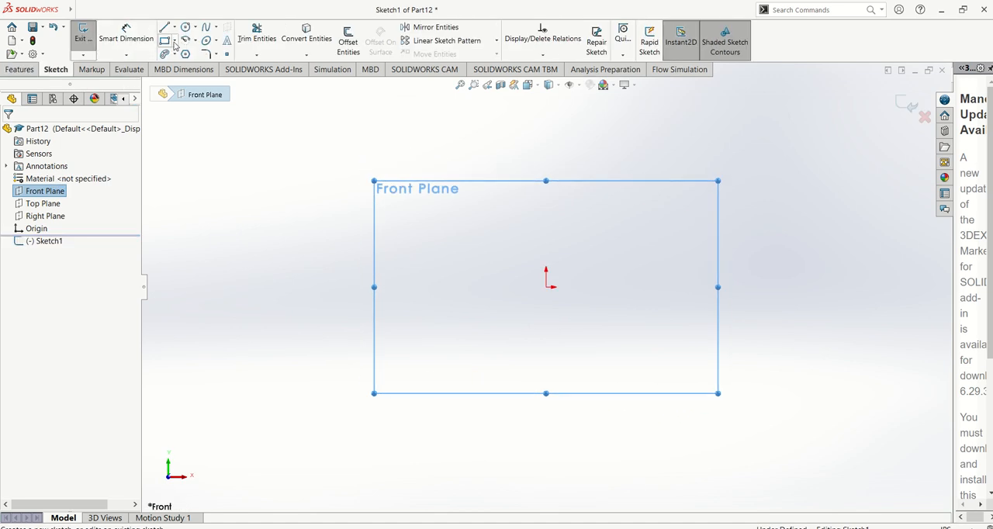
Sketch a corner rectangle about 2.8 in wide and 1.6 in high, with its lower-left corner at the origin.
left_click(176, 40)
left_click(206, 54)
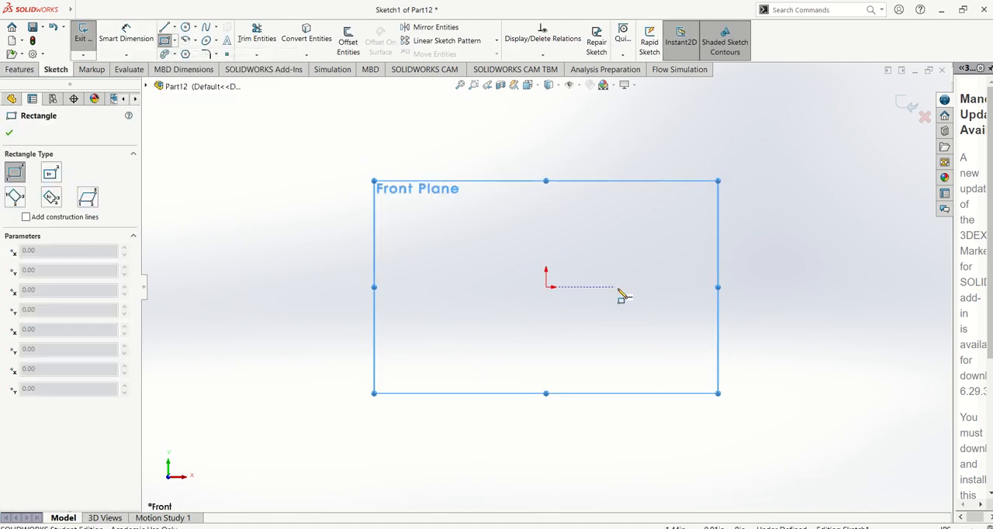
left_click(546, 287)
left_click(685, 216)
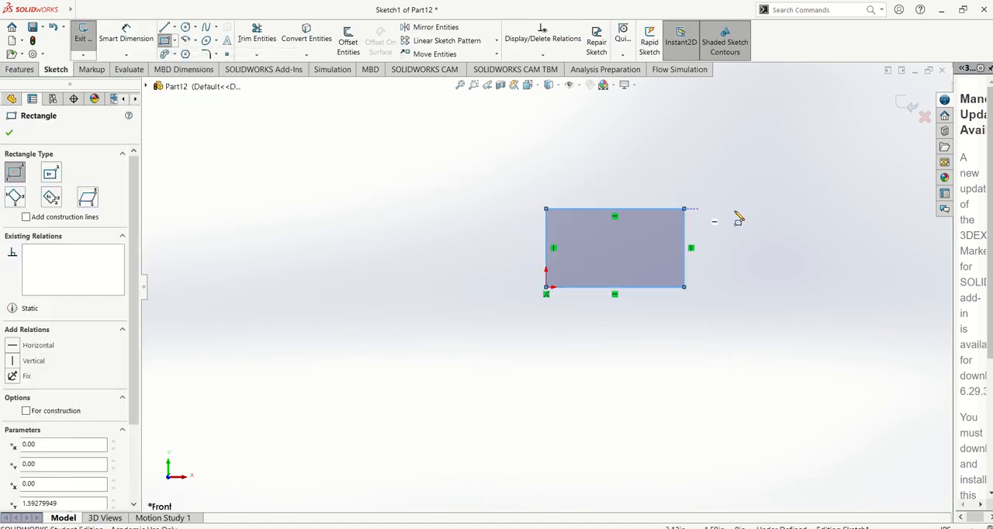
key("Escape")
key("f")
Dimension the rectangle's upper horizontal edge to 3 in.
left_click(132, 45)
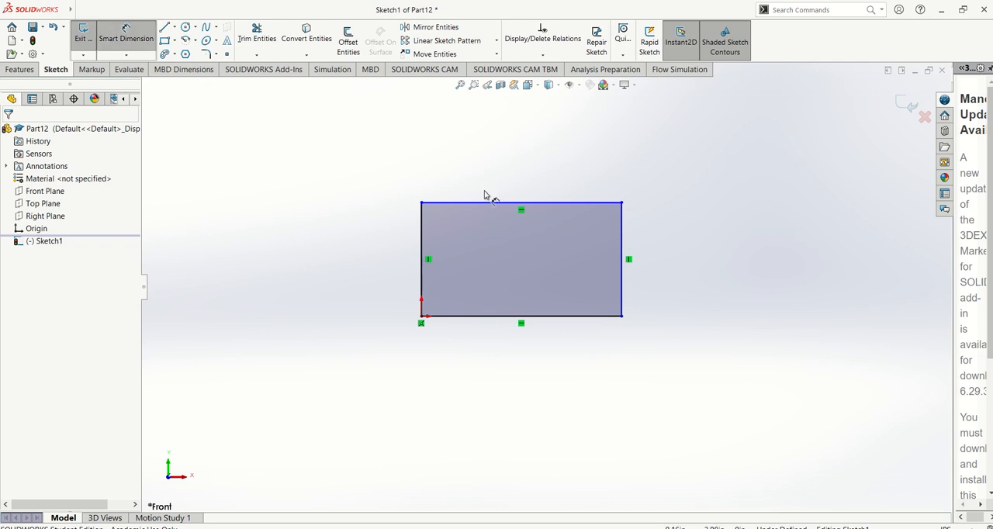
left_click(519, 203)
left_click(518, 180)
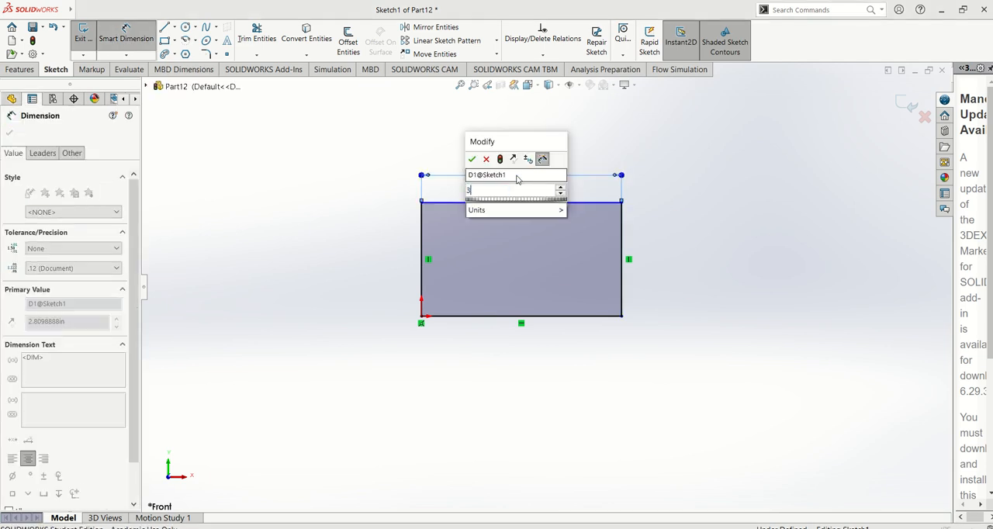
type("3")
key("Return")
left_click(685, 206)
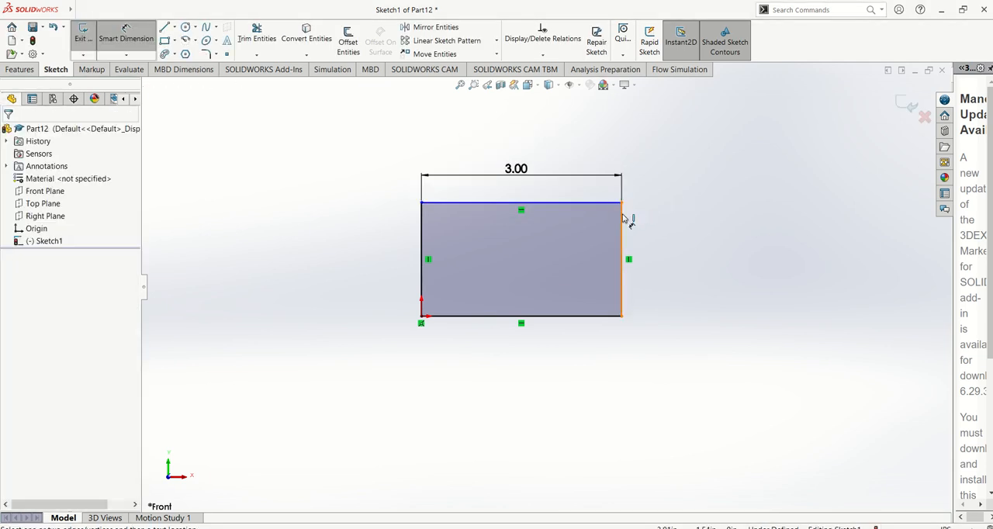
Dimension the rectangle's right vertical edge to 1.5 in.
left_click(624, 220)
left_click(656, 226)
type("1.5")
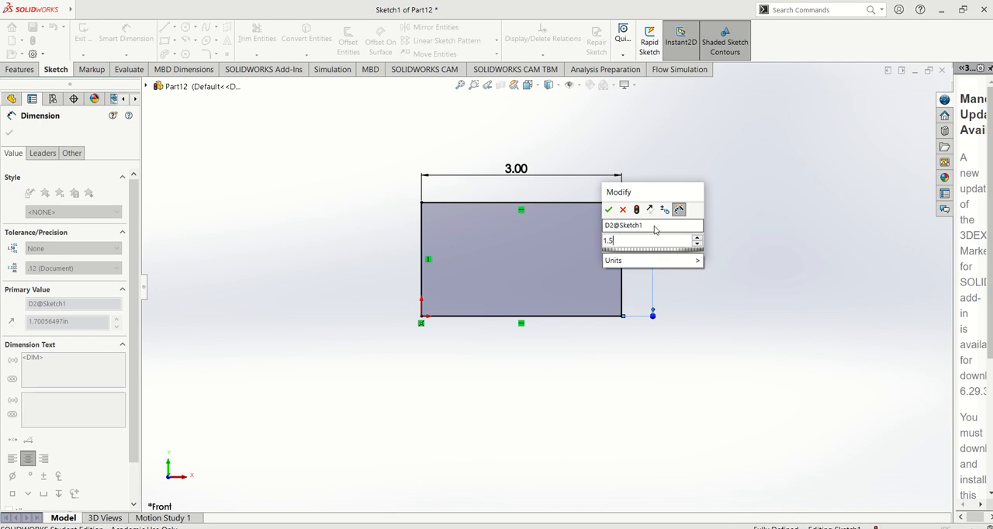
key("Return")
left_click(741, 303)
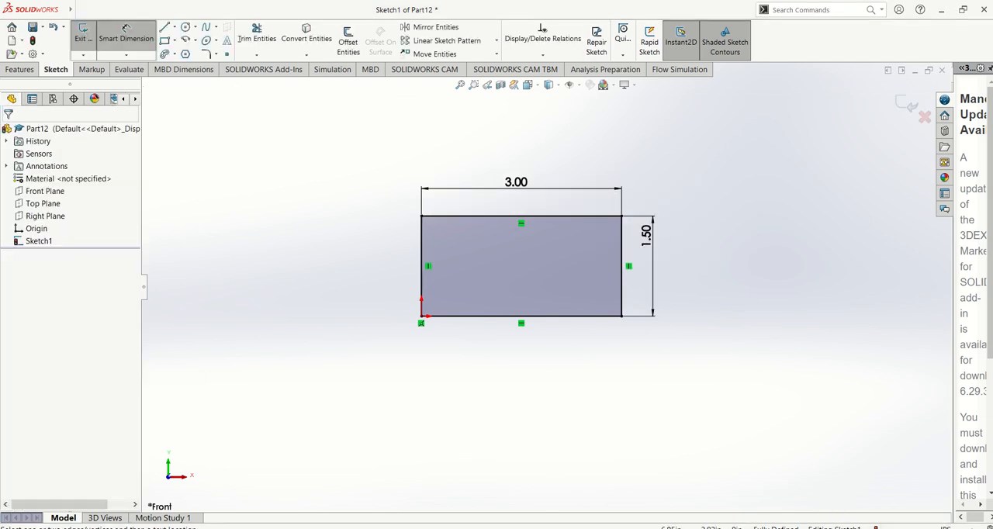
Extrude the rectangle as a boss with a Blind depth of 2.00 in.
left_click(24, 69)
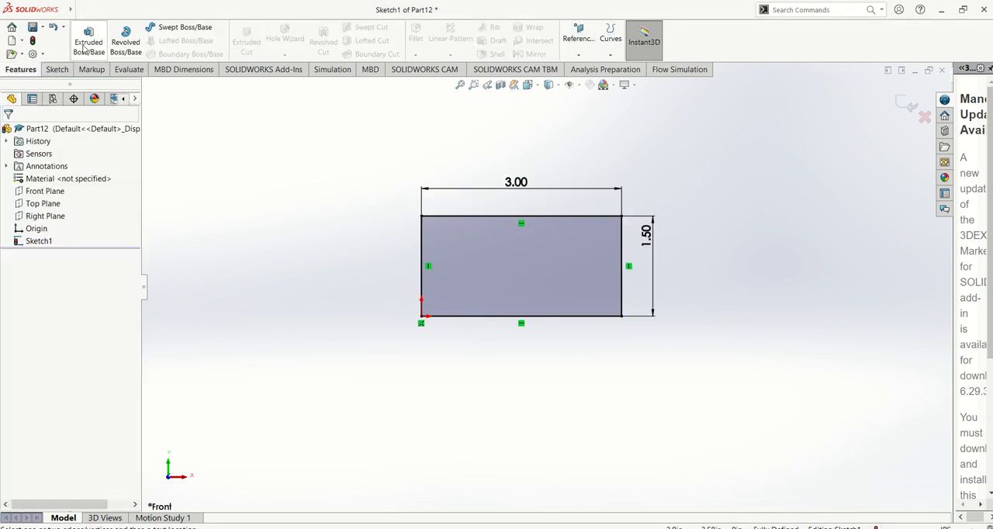
left_click(89, 42)
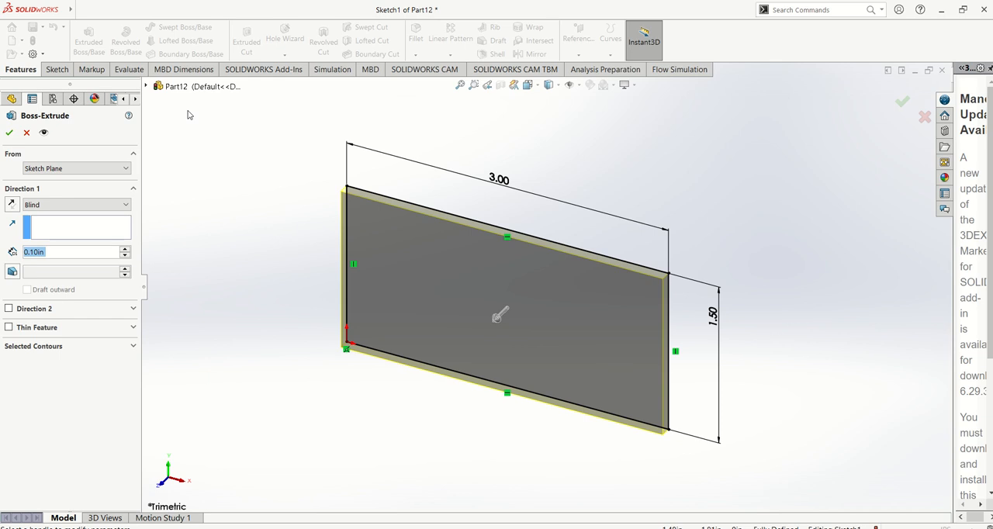
type("2")
key("Return")
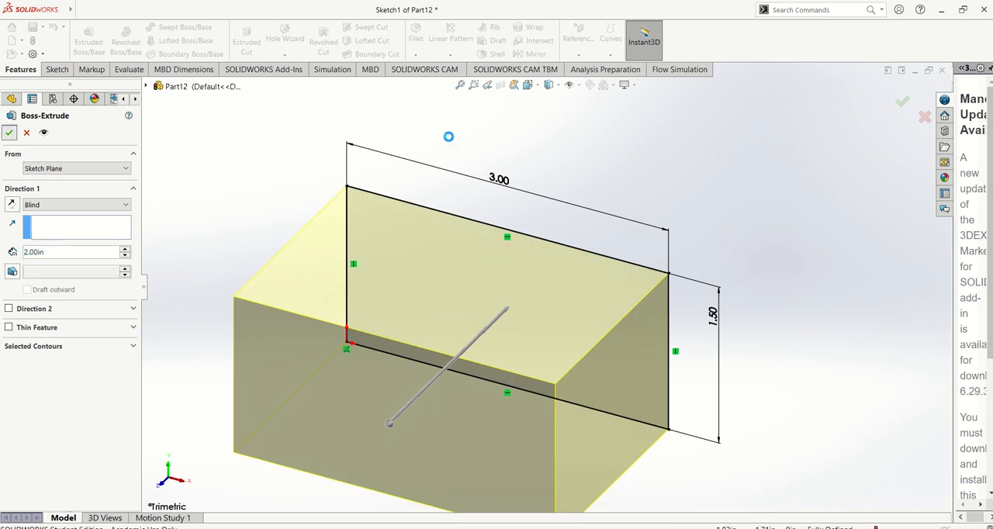
left_click(9, 132)
key("f")
key("f")
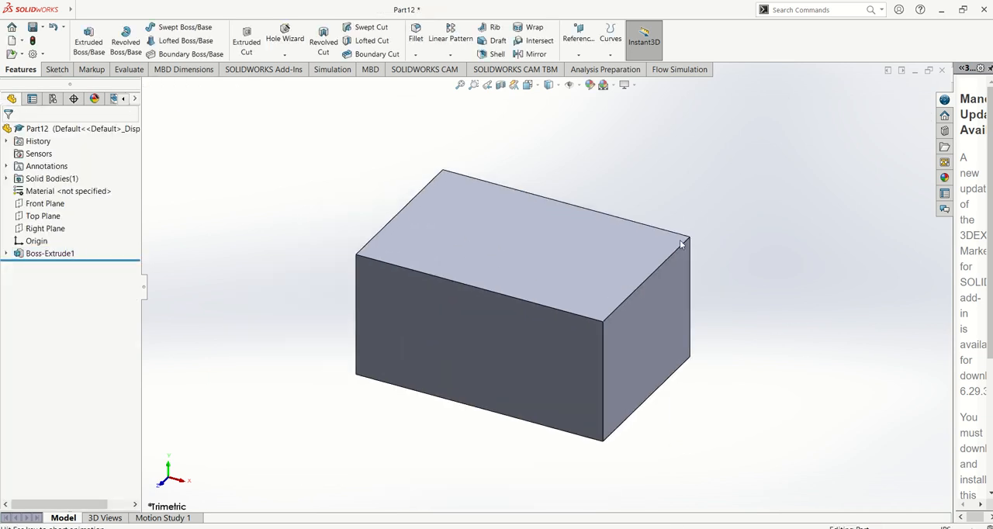
Switch to the SOLIDWORKS manual in Adobe Acrobat Reader and review the Chapter 1 sketch tutorials and the sections on adding and changing dimensions.
key("alt+Tab")
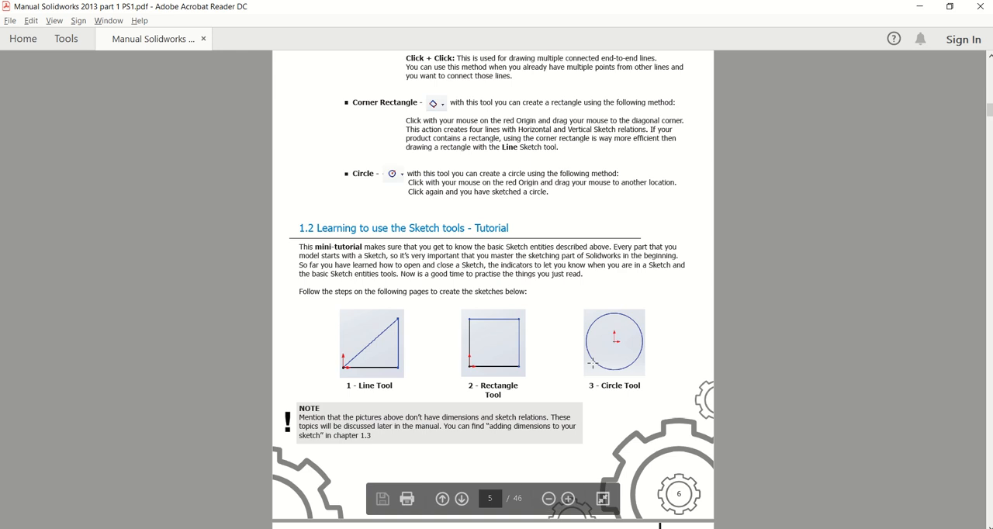
scroll(593, 362, "down", 5)
scroll(593, 362, "down", 5)
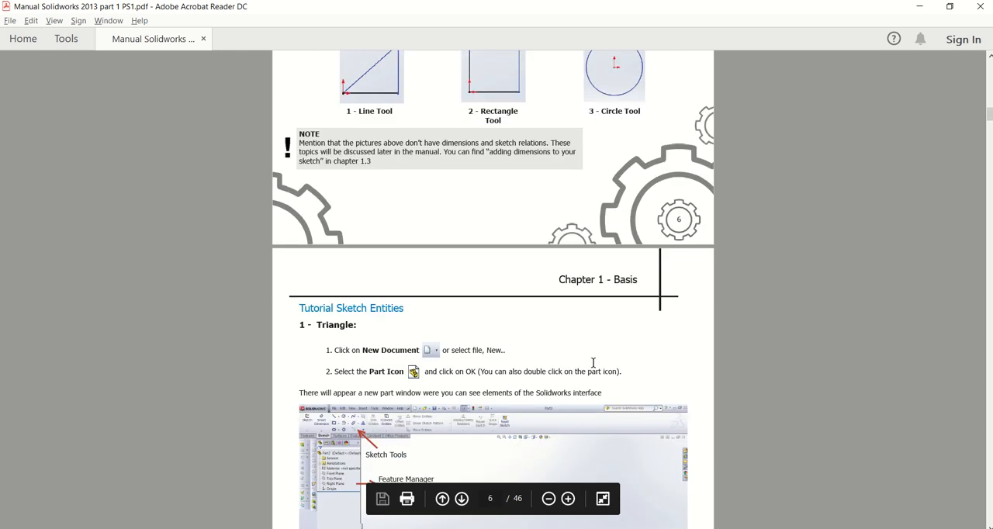
scroll(593, 362, "down", 2)
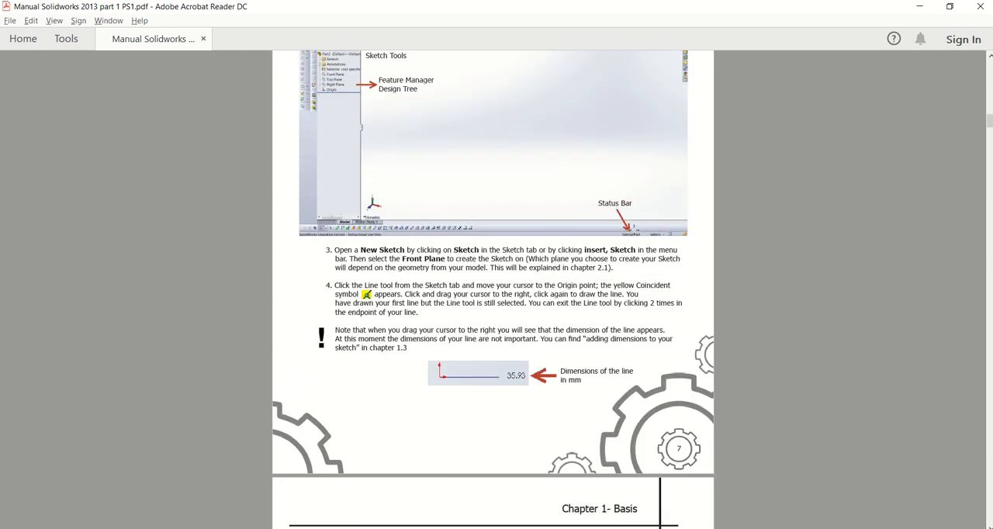
scroll(594, 259, "down", 3)
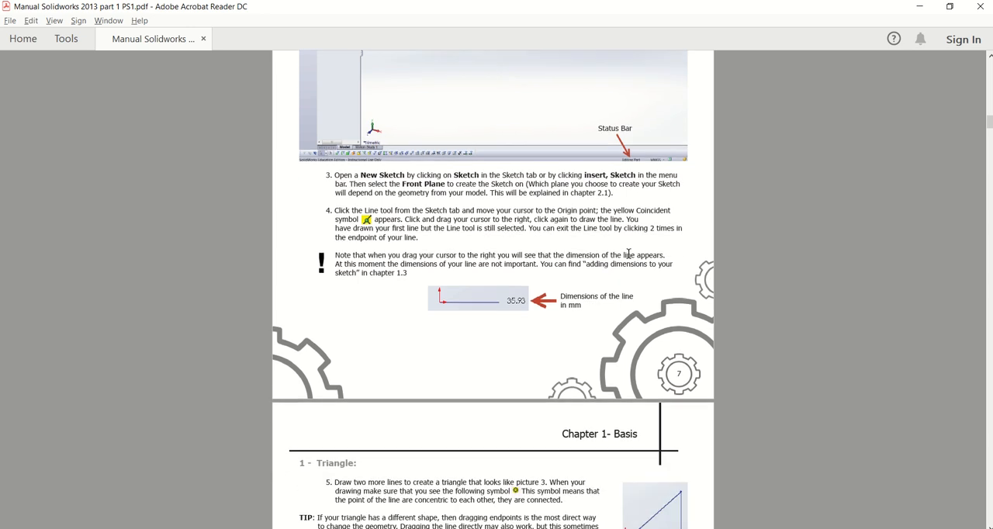
scroll(593, 260, "down", 5)
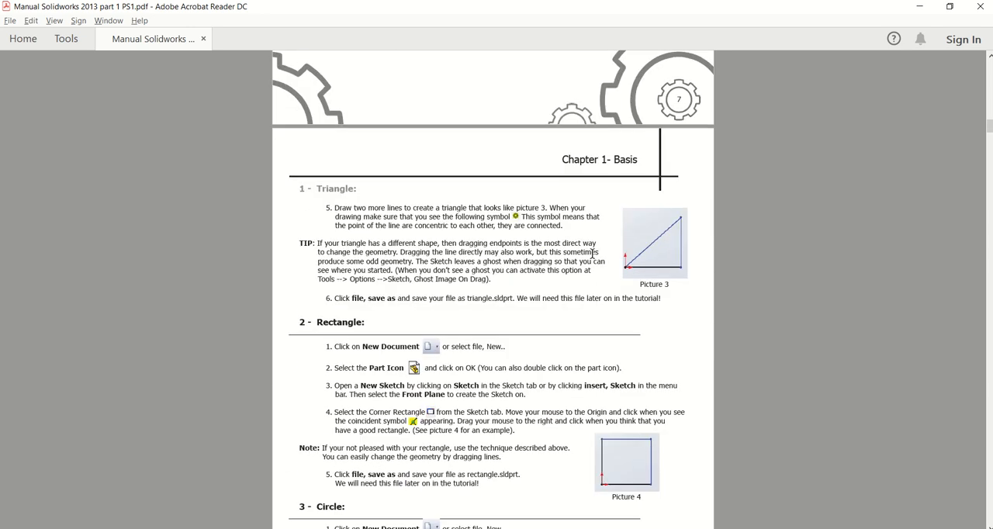
scroll(592, 253, "down", 5)
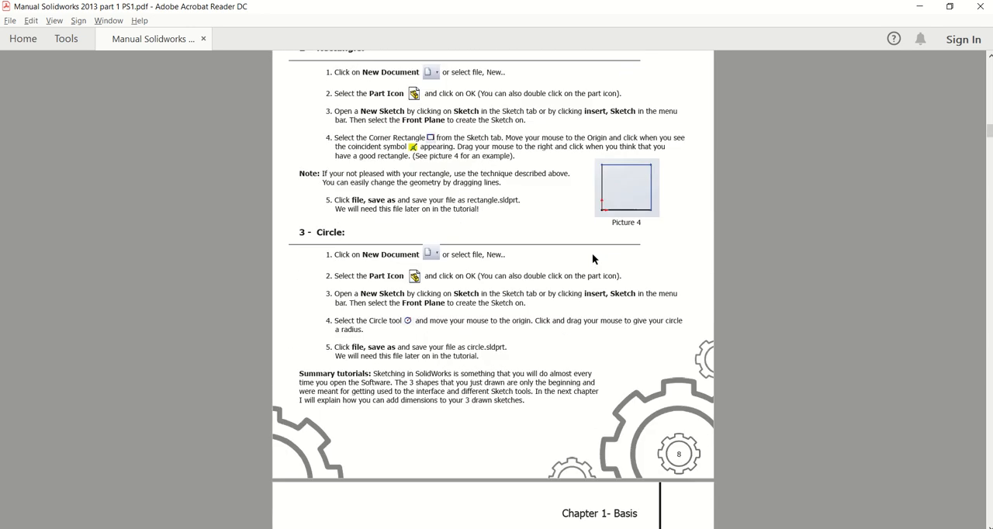
scroll(592, 253, "down", 3)
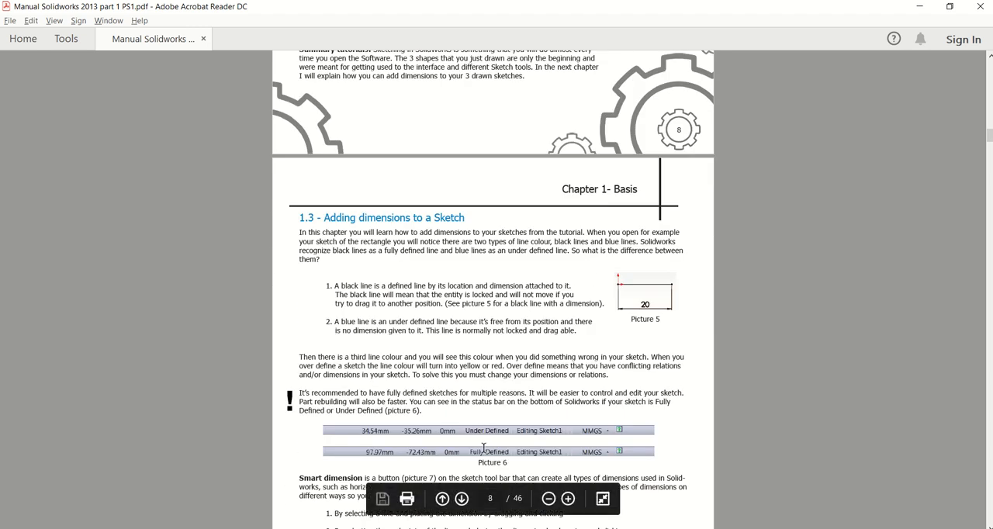
scroll(490, 433, "down", 4)
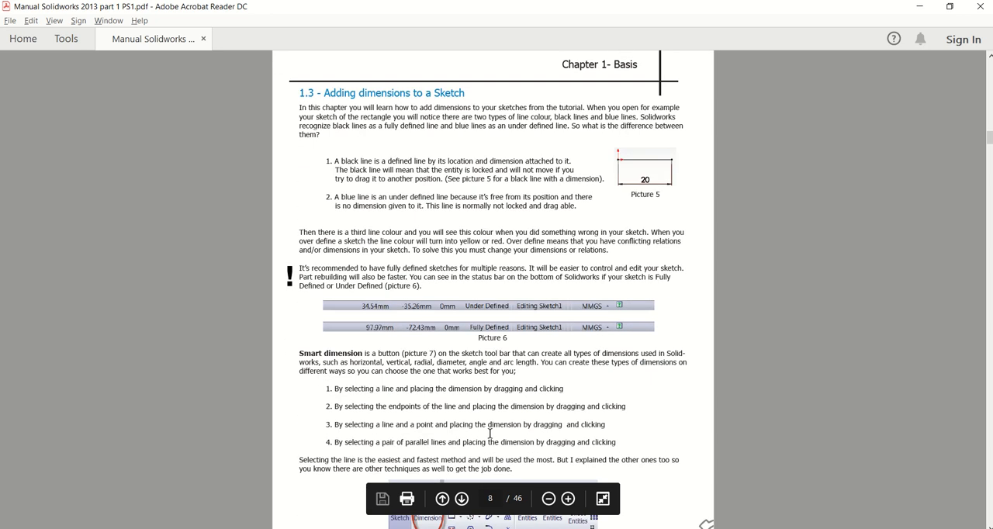
scroll(491, 428, "down", 6)
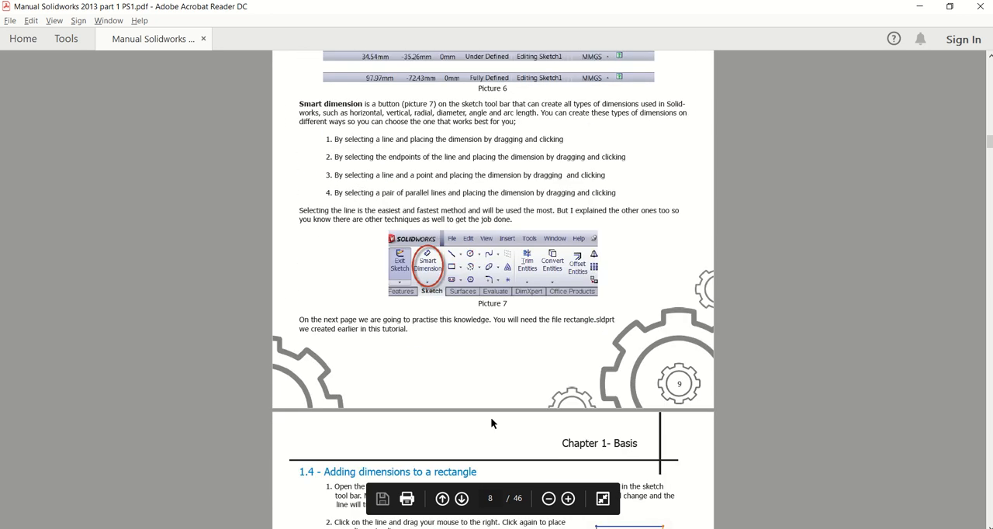
scroll(374, 378, "down", 1)
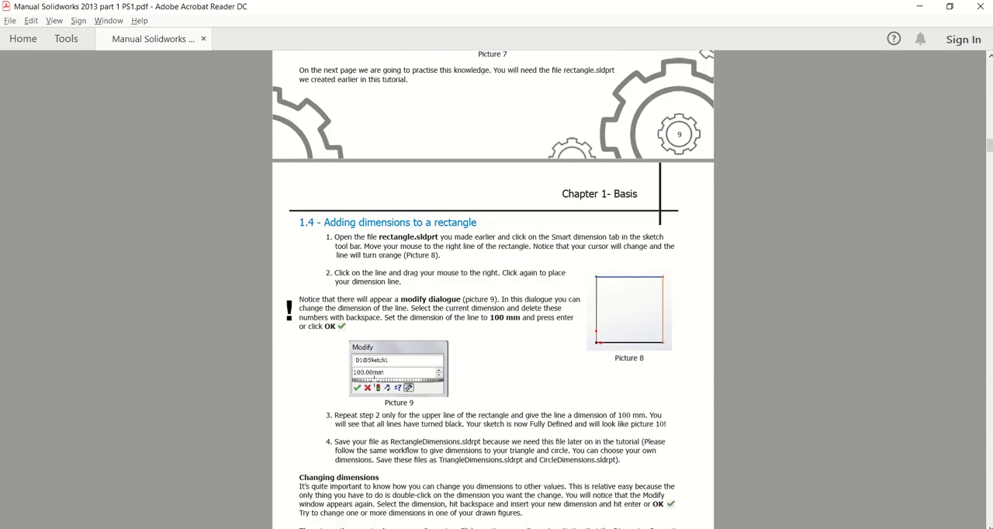
scroll(405, 380, "down", 1)
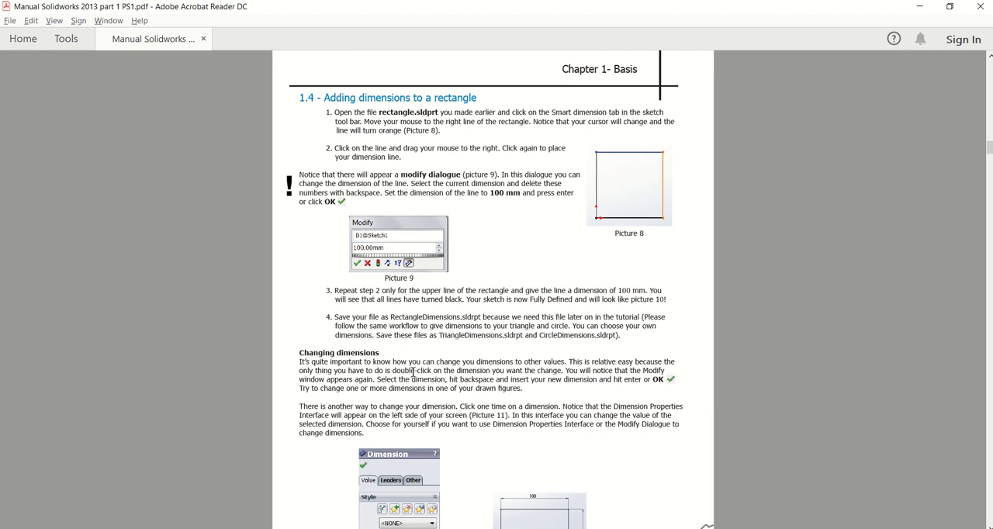
scroll(478, 363, "down", 4)
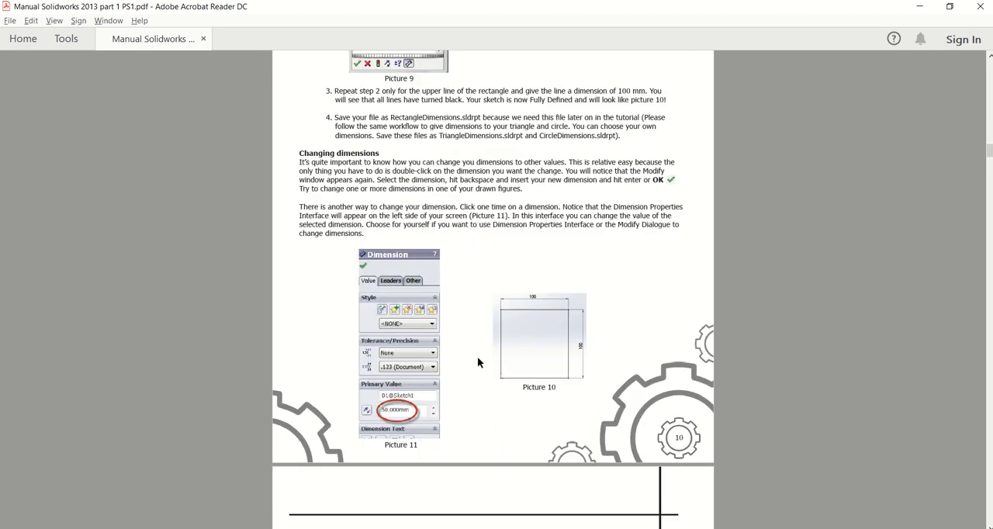
Read on in the manual past the changing-dimensions section to the Chapter 2 topic overview and the Feature Types page.
scroll(478, 363, "down", 3)
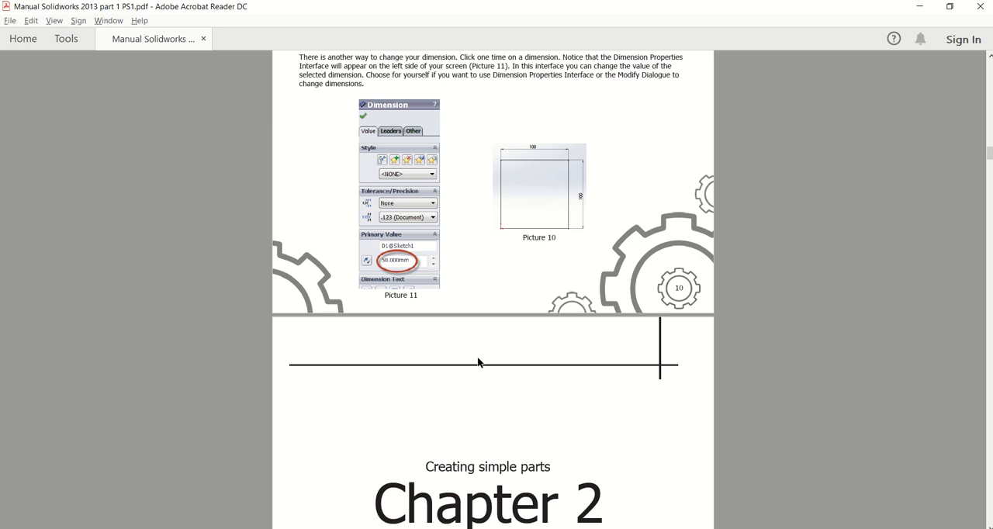
scroll(478, 363, "down", 4)
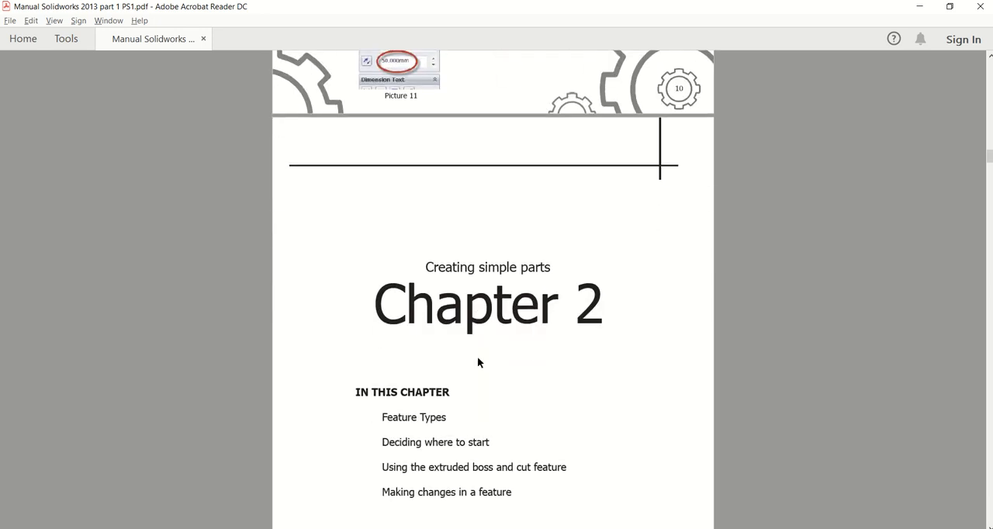
scroll(478, 362, "down", 2)
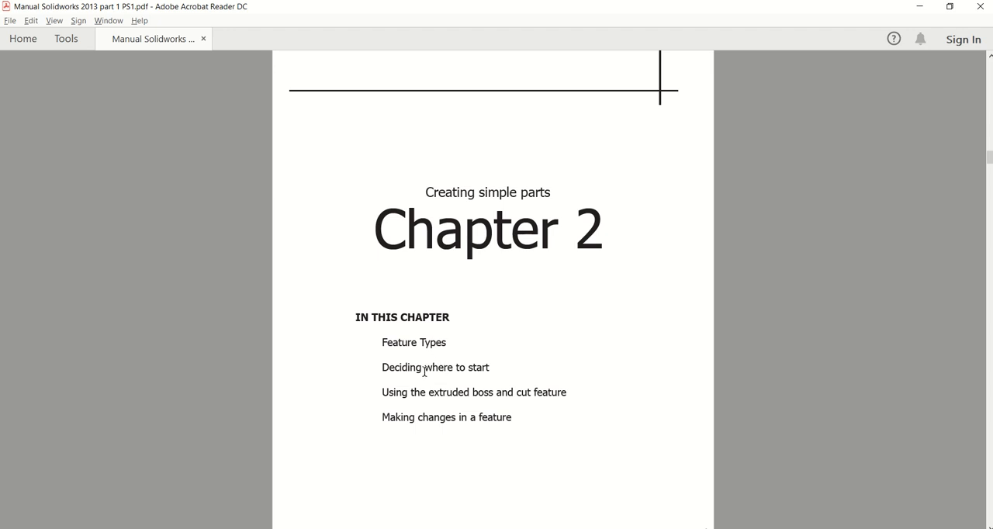
scroll(491, 378, "down", 1)
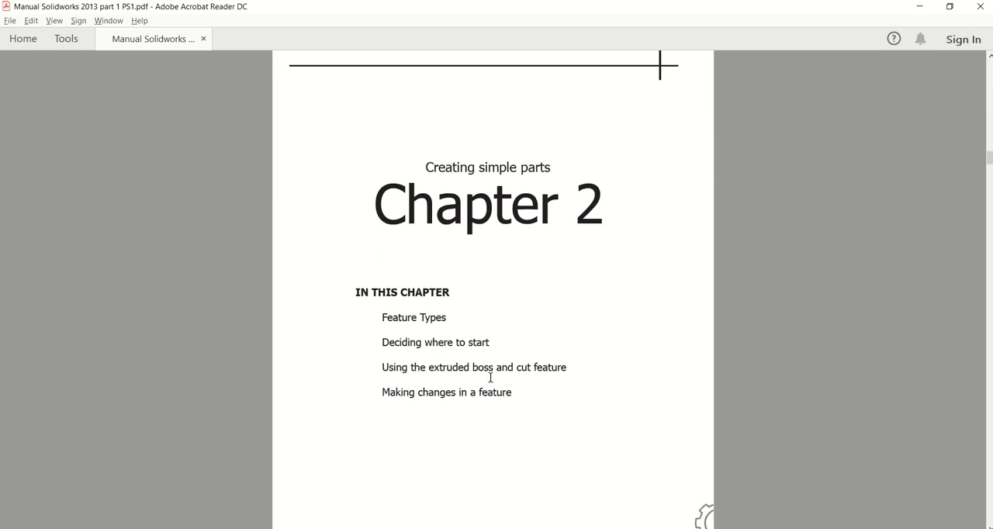
scroll(491, 378, "down", 1)
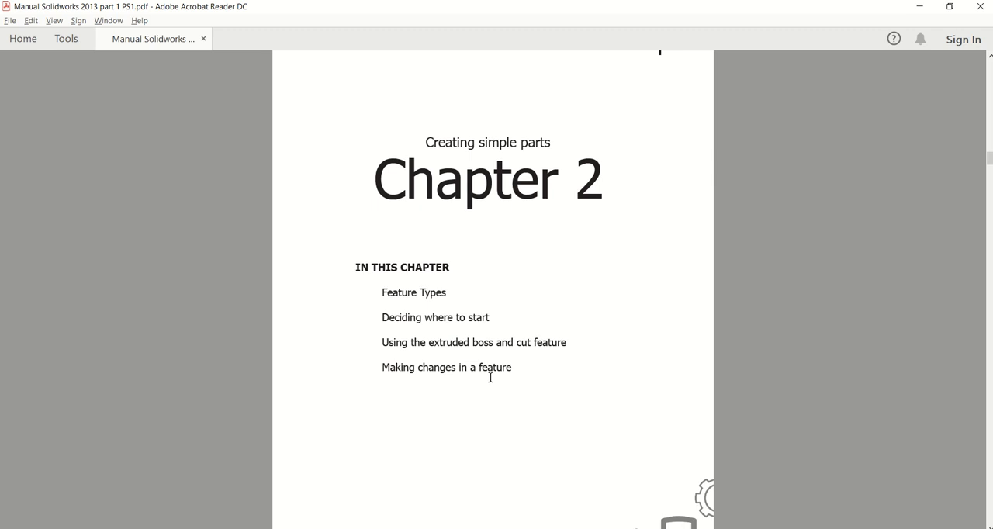
scroll(491, 378, "down", 15)
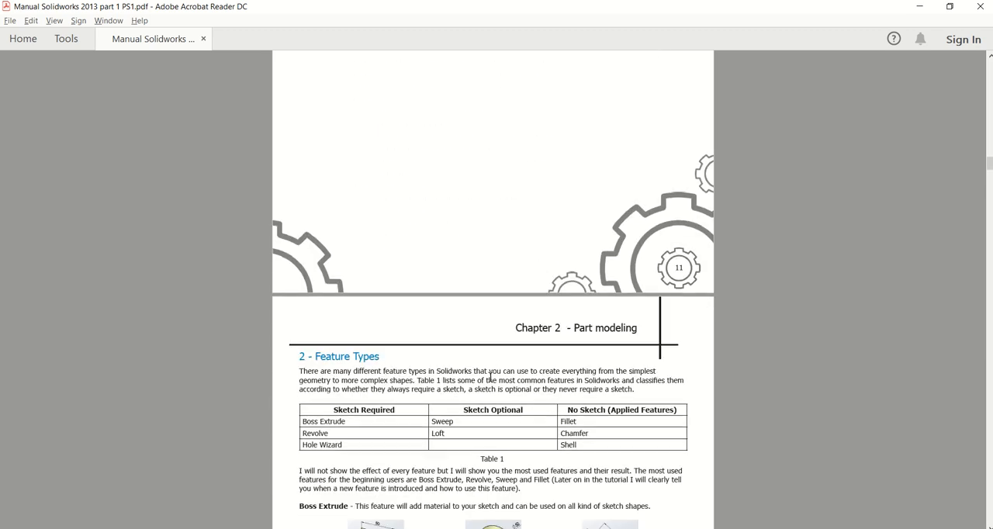
scroll(490, 376, "down", 8)
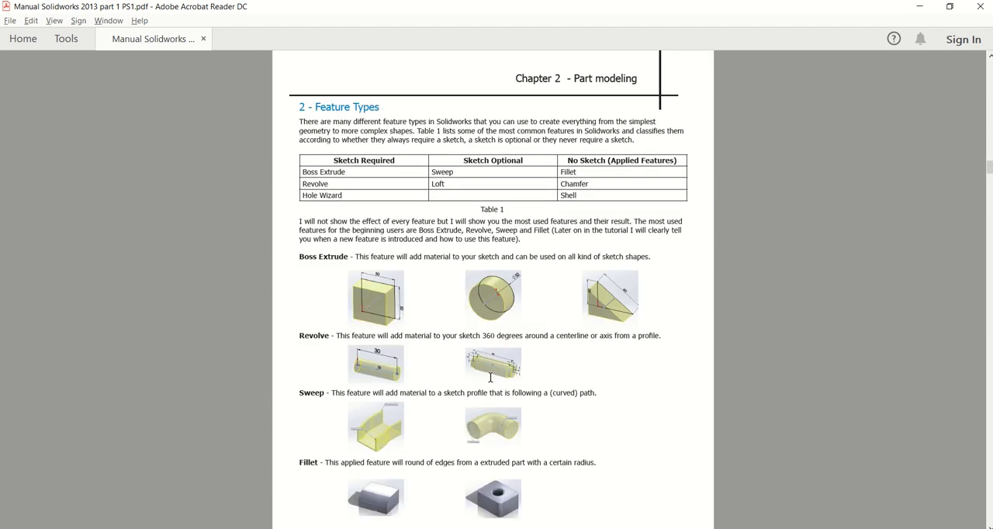
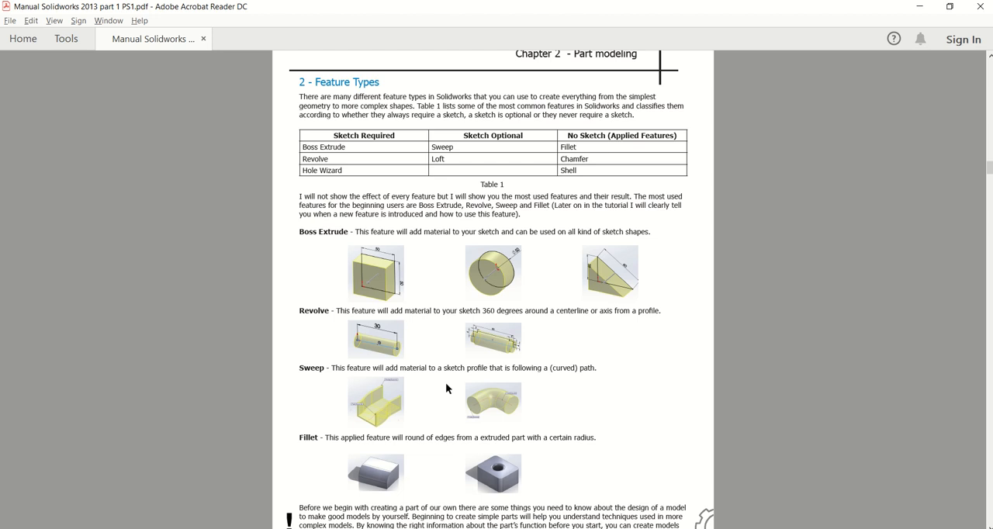
Read on in the manual through Feature Types to section 2.1, Deciding where to start, and examine the three possible sketches in Picture 12.
scroll(494, 399, "down", 5)
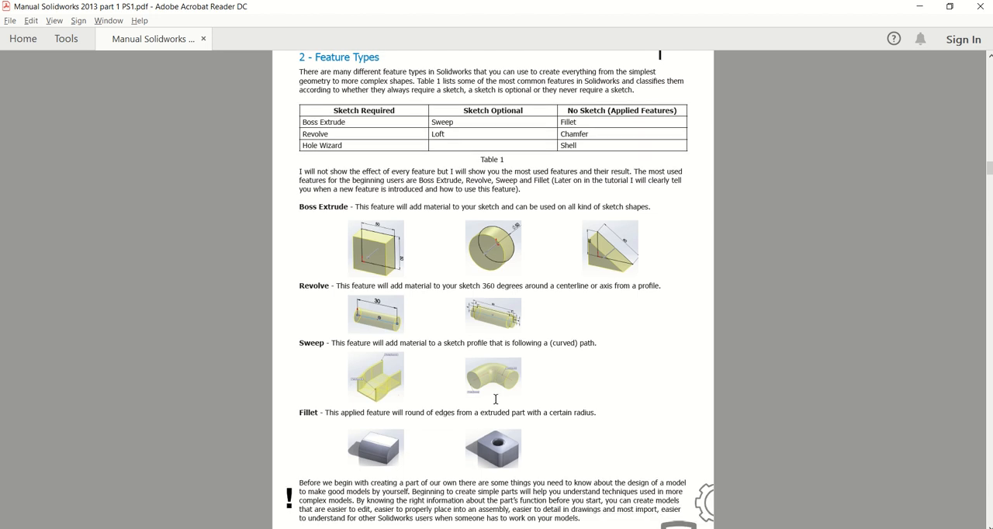
scroll(496, 398, "down", 8)
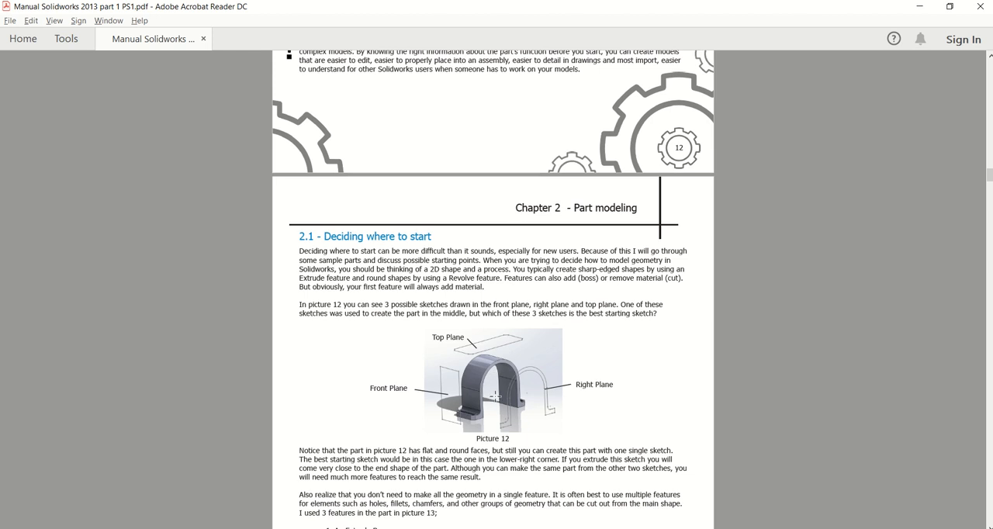
scroll(495, 397, "down", 1)
scroll(495, 397, "up", 2, "ctrl")
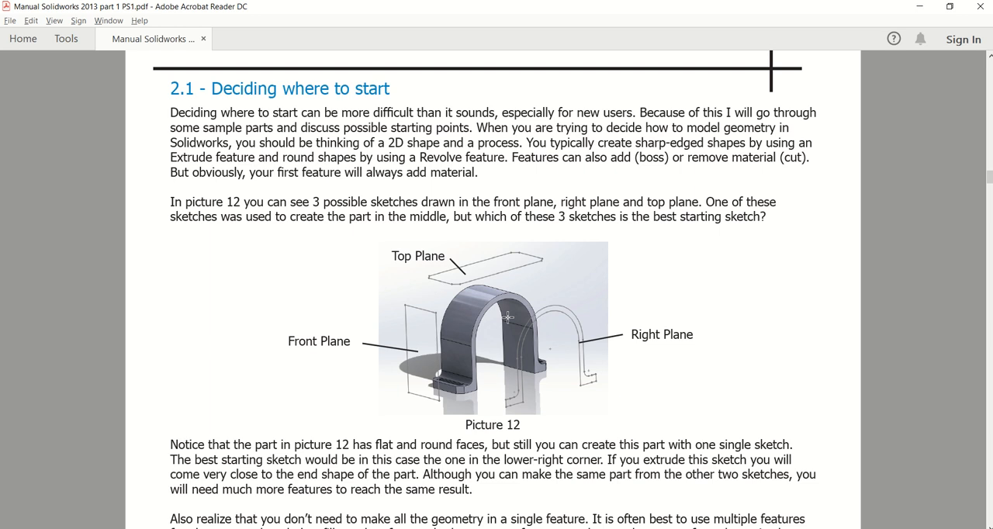
scroll(508, 318, "up", 1, "ctrl")
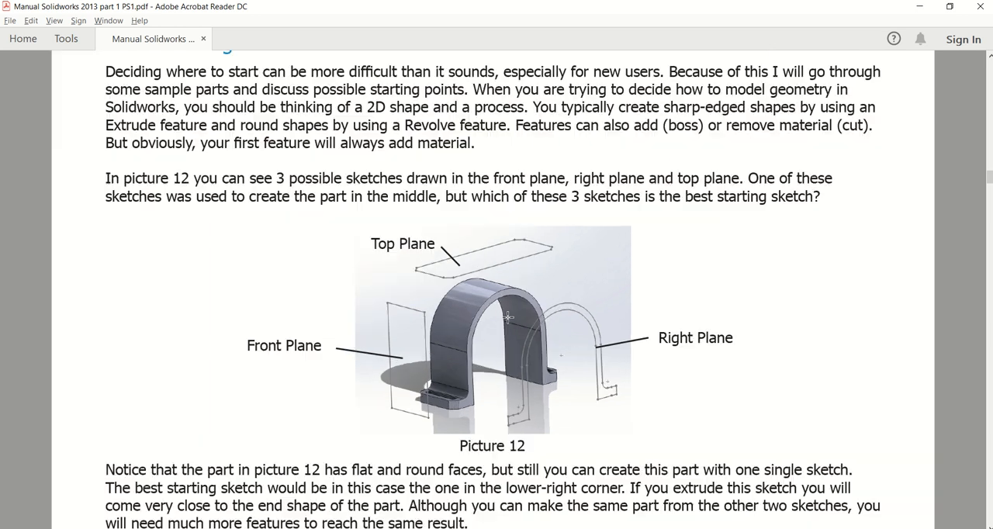
scroll(507, 317, "up", 1)
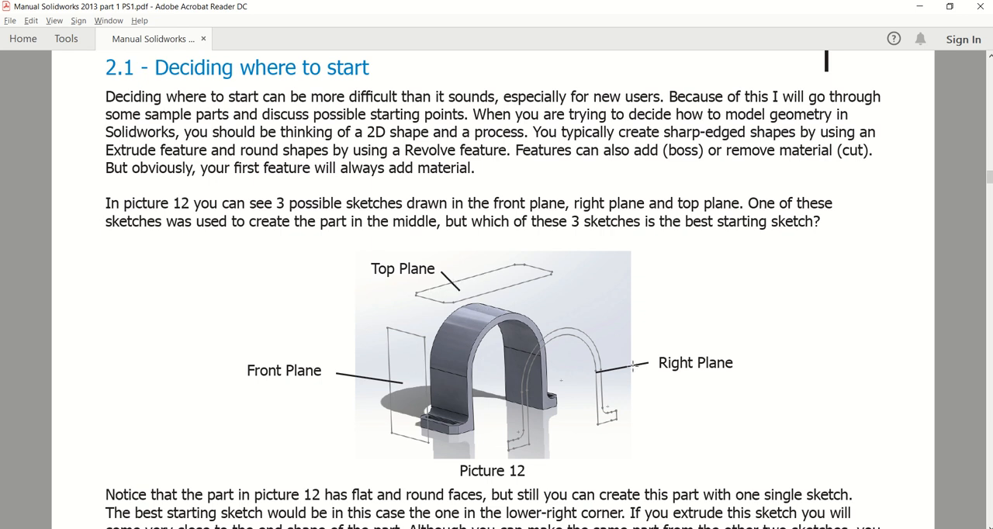
scroll(634, 365, "down", 1, "ctrl")
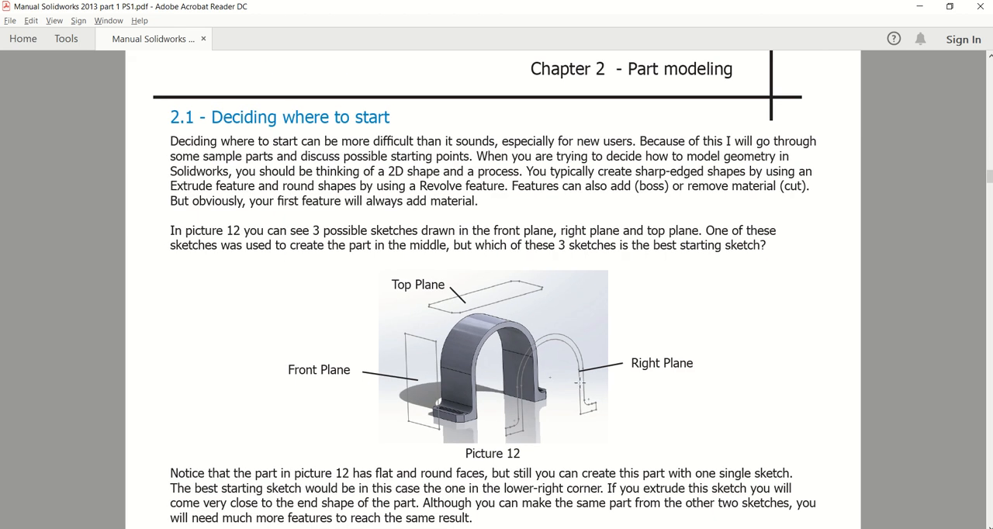
scroll(548, 409, "up", 1, "ctrl")
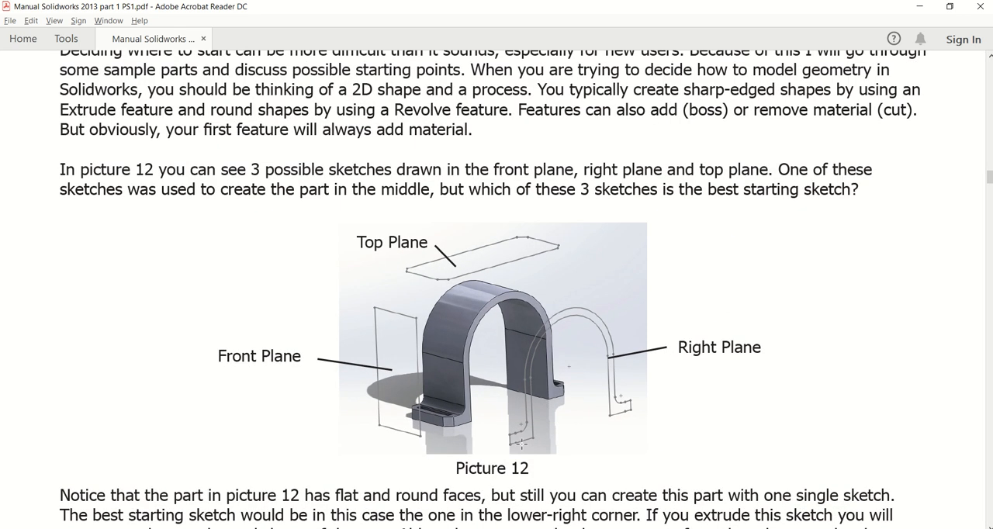
scroll(552, 399, "down", 3)
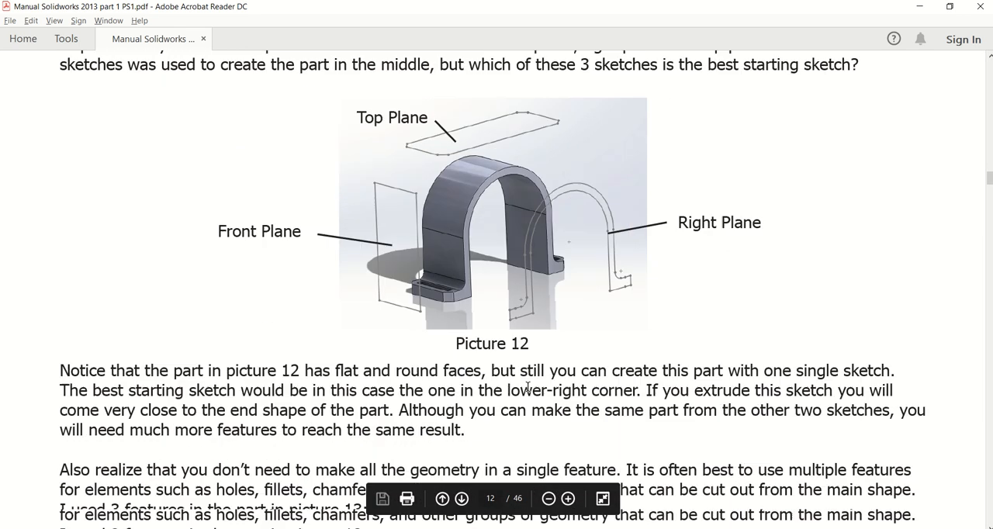
Switch to SOLIDWORKS, create a new part document and start a sketch on the Front Plane.
key("alt+Tab")
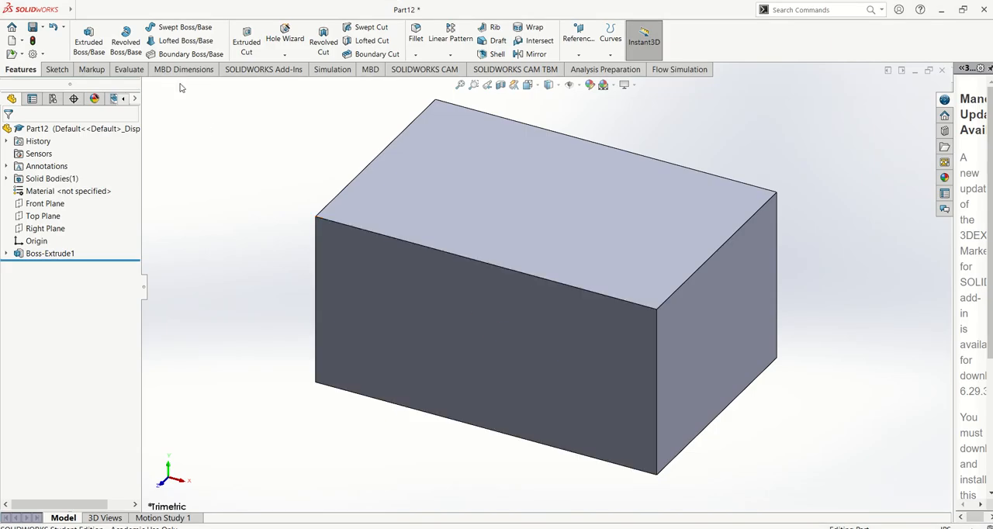
left_click(82, 10)
left_click(99, 29)
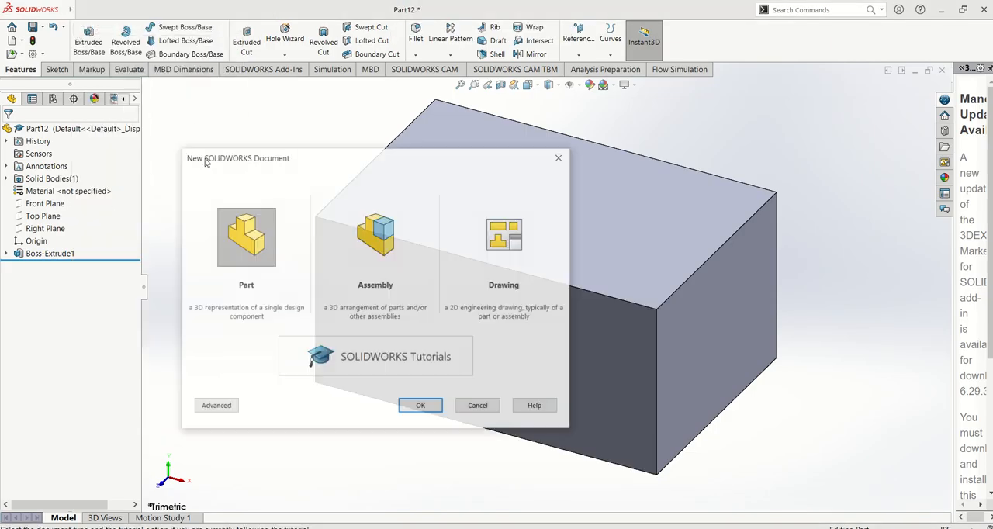
left_click(409, 405)
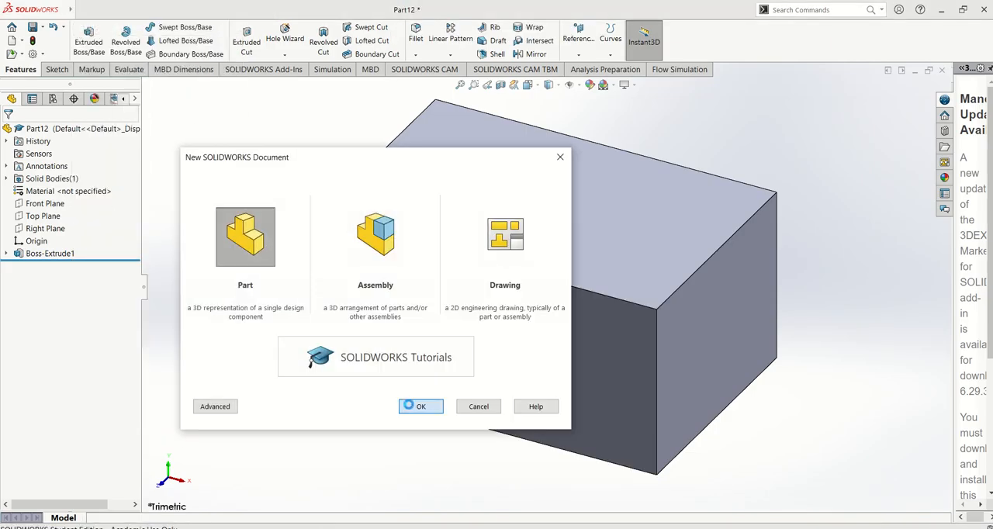
left_click(45, 191)
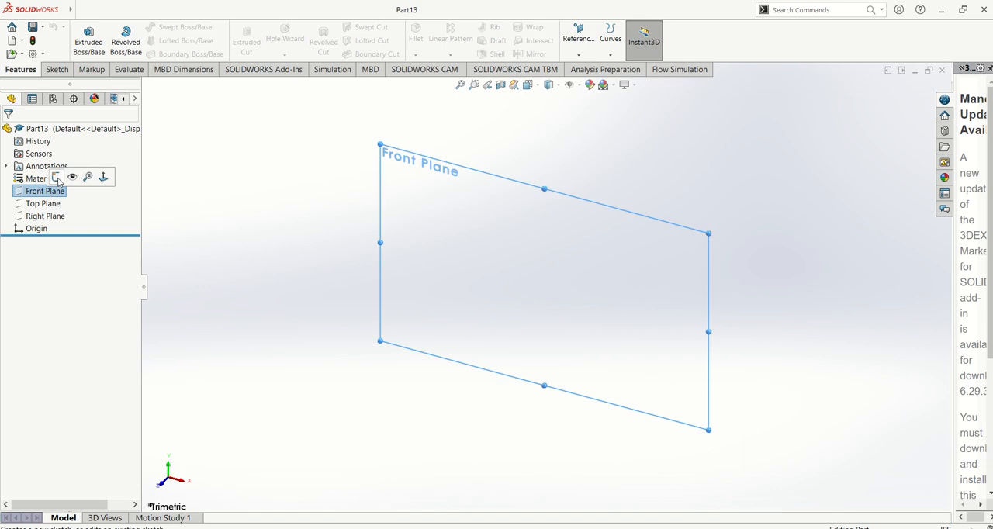
left_click(72, 175)
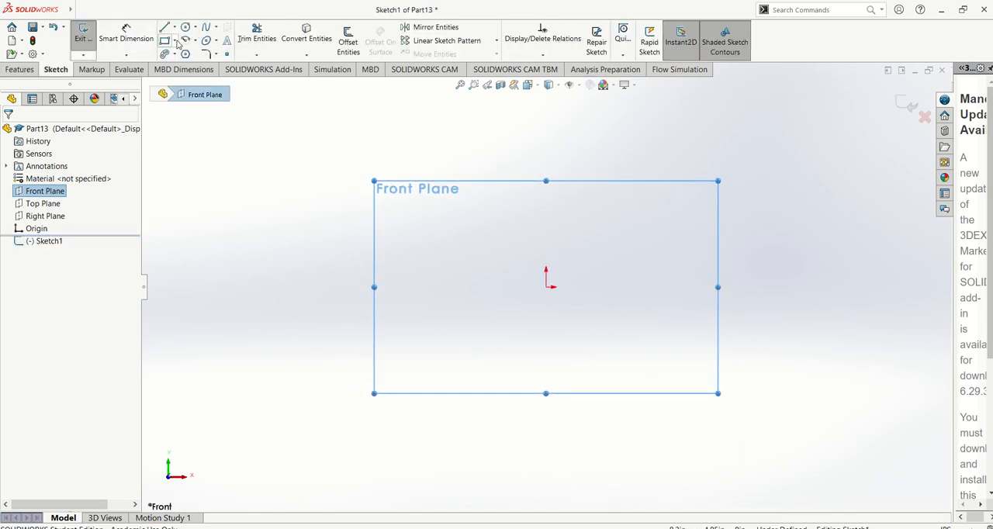
Sketch a center circle at the origin with a radius of about 1.30 in.
left_click(175, 41)
left_click(189, 29)
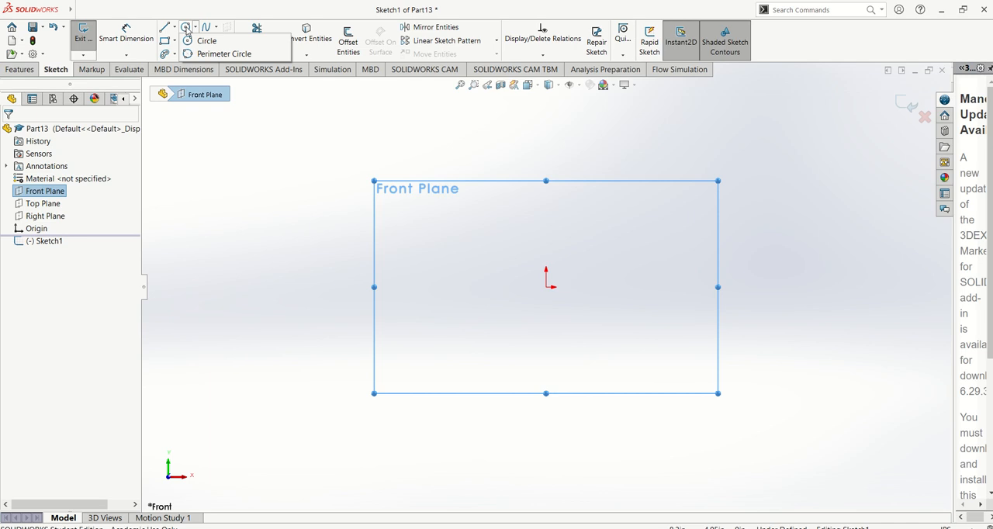
left_click(176, 41)
left_click(189, 30)
left_click(205, 40)
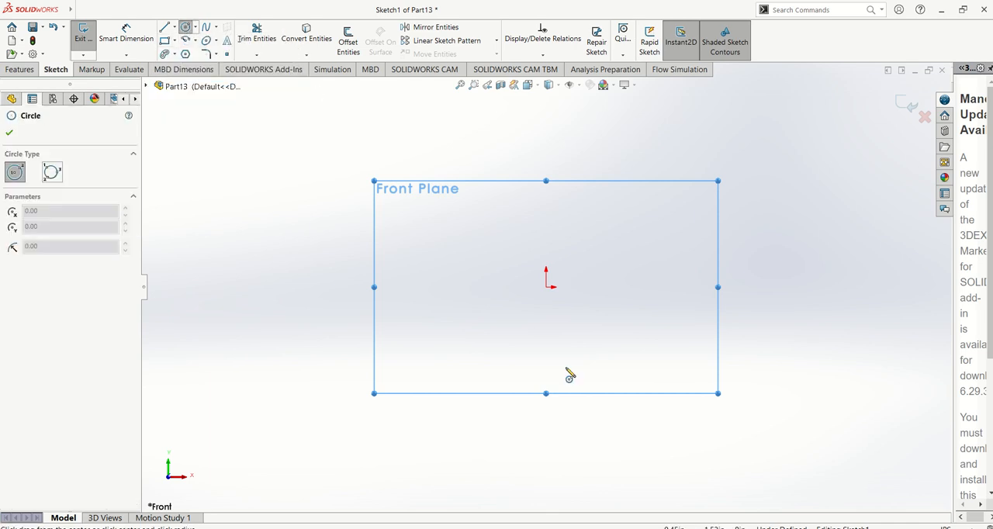
left_click(546, 287)
left_click(547, 351)
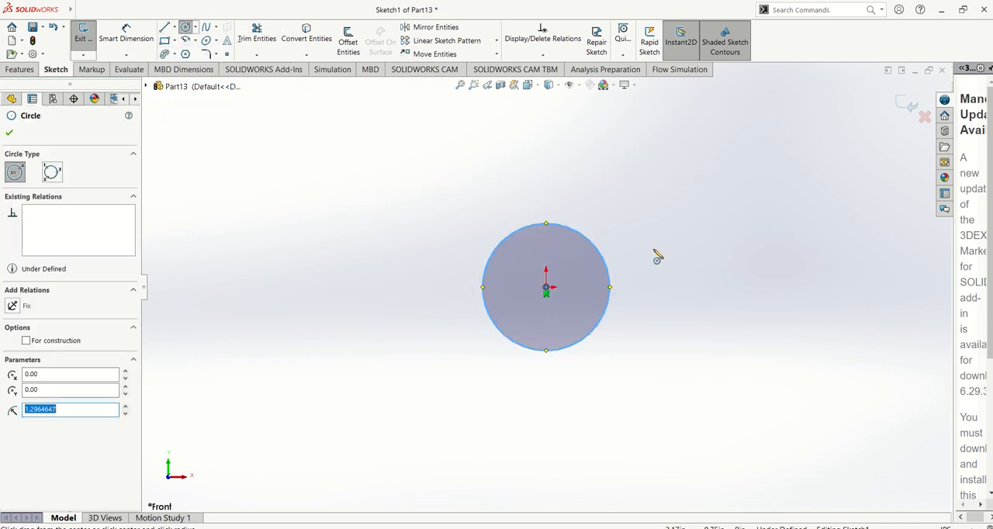
key("Escape")
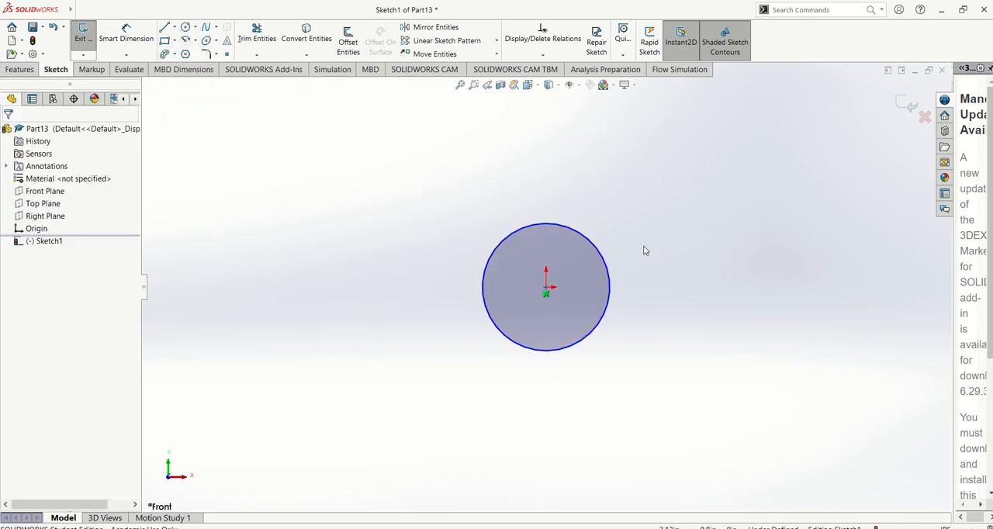
Sketch a corner rectangle about 2.6 in square, from the circle's left quadrant point down to below its right side.
left_click(172, 41)
left_click(483, 287)
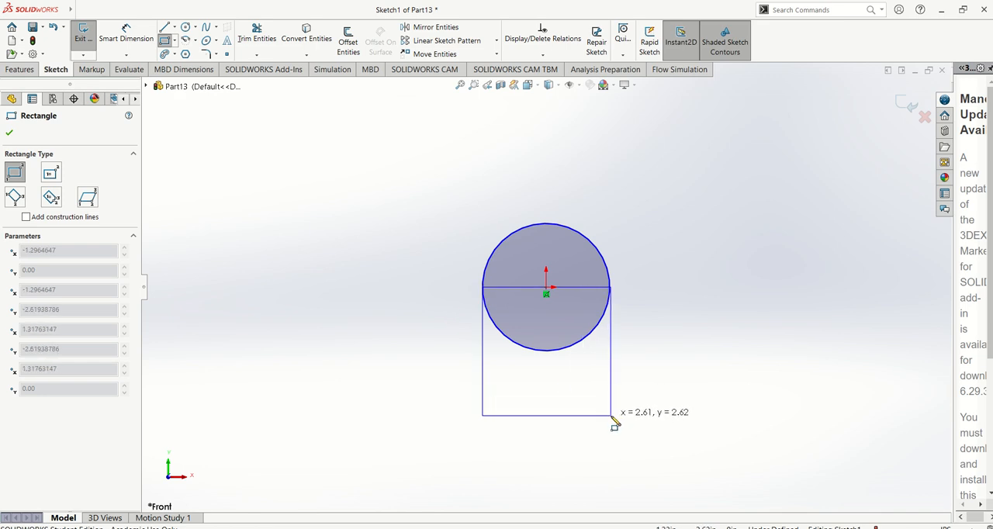
left_click(615, 423)
key("Escape")
scroll(617, 306, "down", 2)
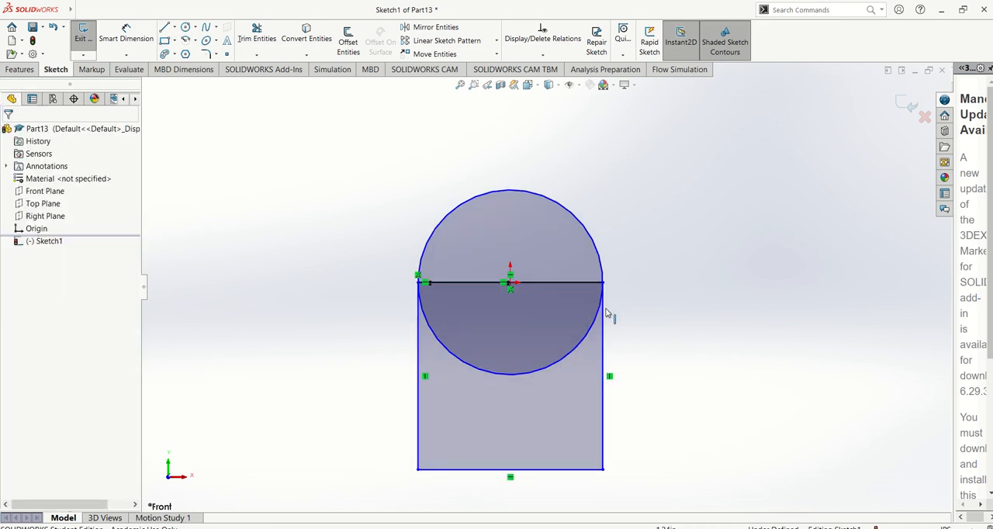
Make the circle tangent to the rectangle's right and left vertical edges.
left_click(598, 283)
left_click(606, 275, "ctrl")
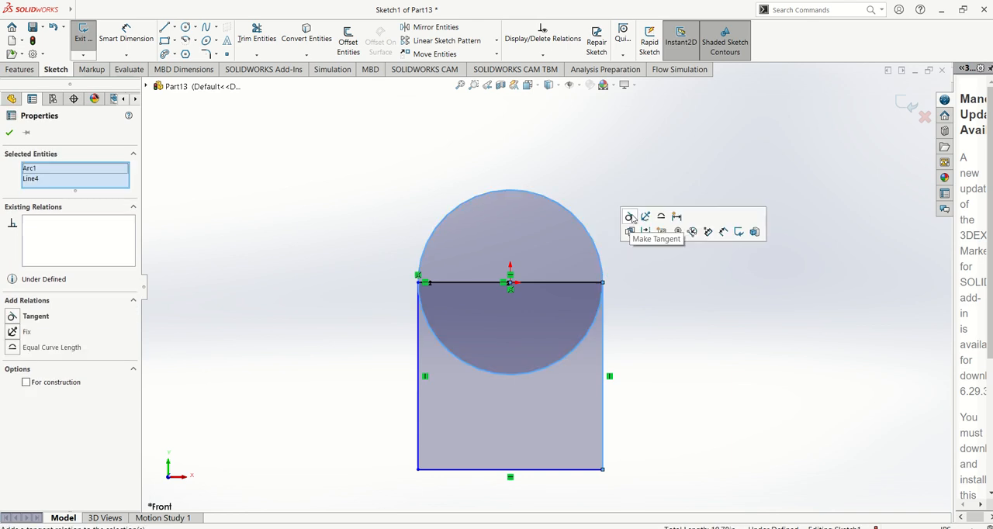
left_click(631, 218)
left_click(417, 319)
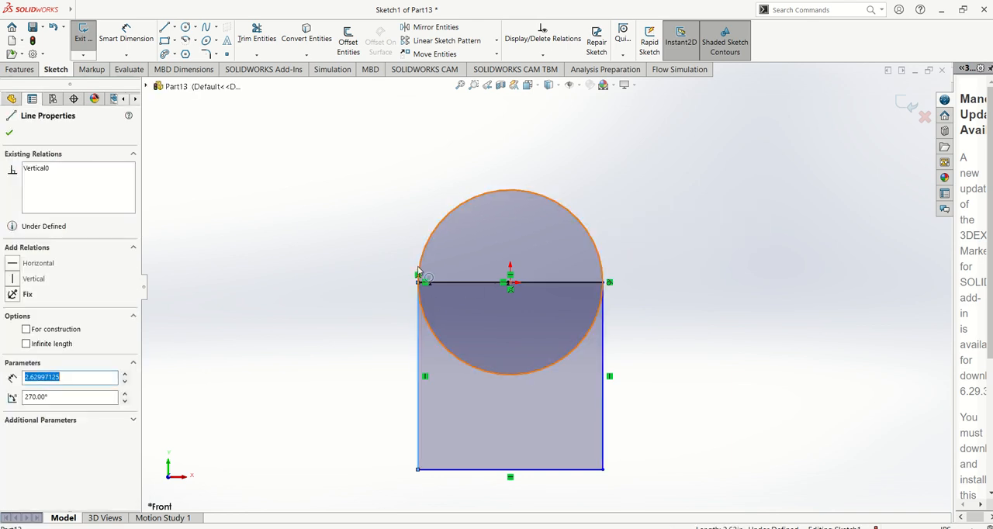
left_click(421, 258, "ctrl")
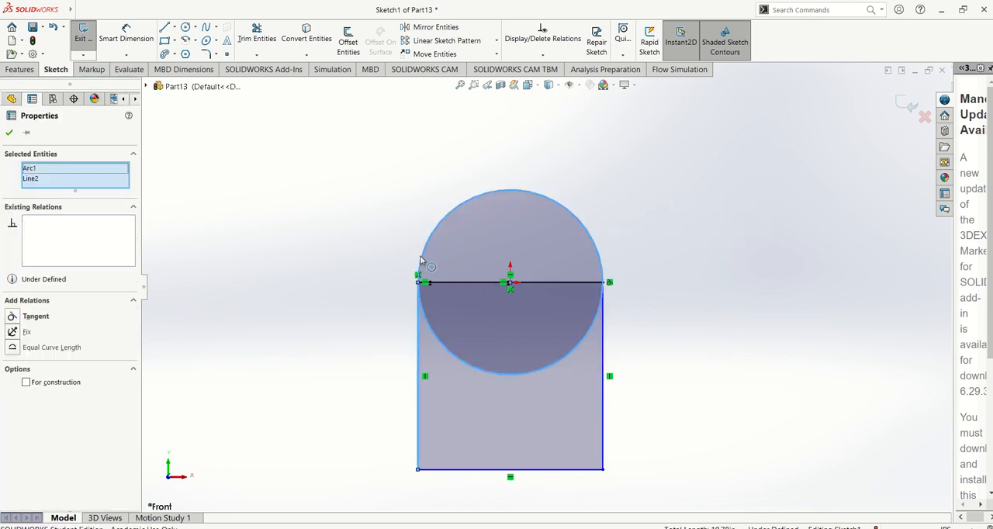
left_click(451, 209)
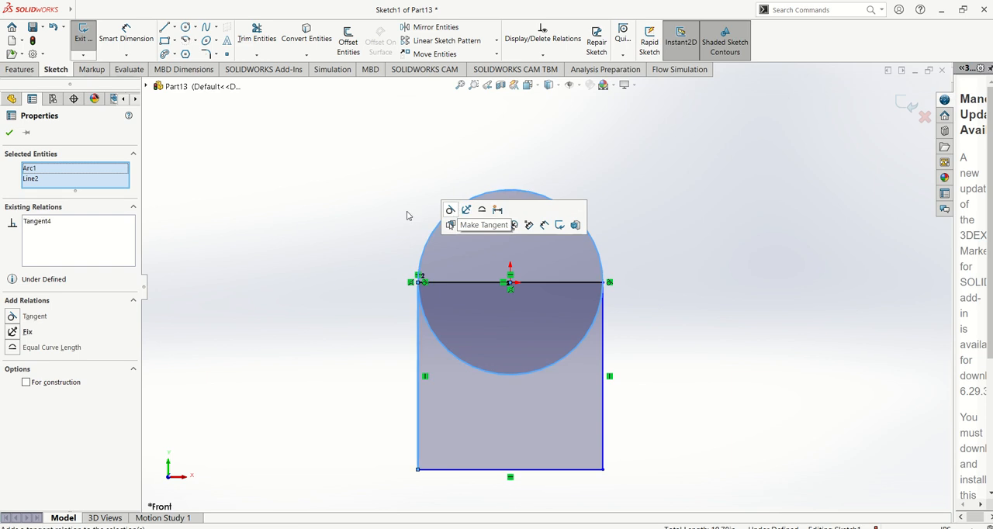
left_click(368, 237)
Power-trim the circle's lower half and the rectangle's top and bottom edges, leaving an open arch profile.
left_click(257, 39)
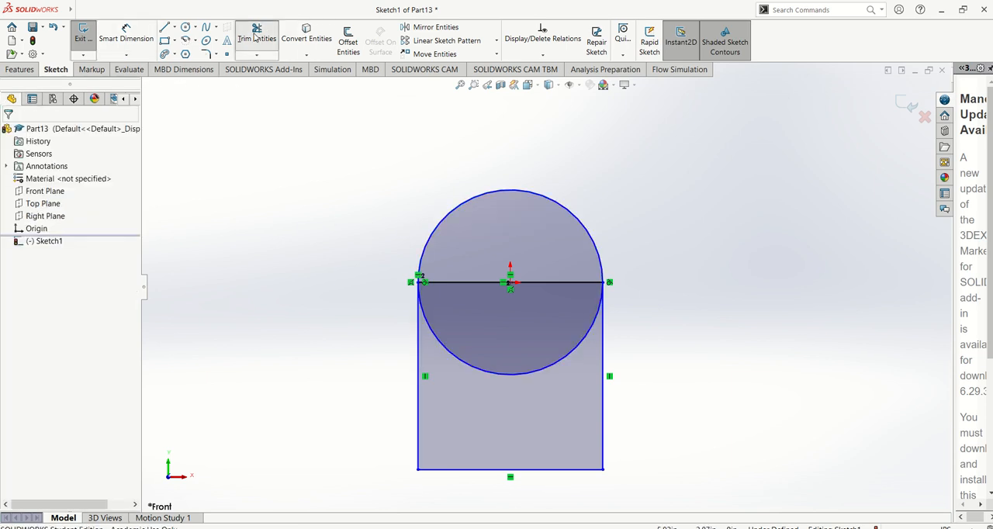
left_click_drag(516, 399, 554, 300)
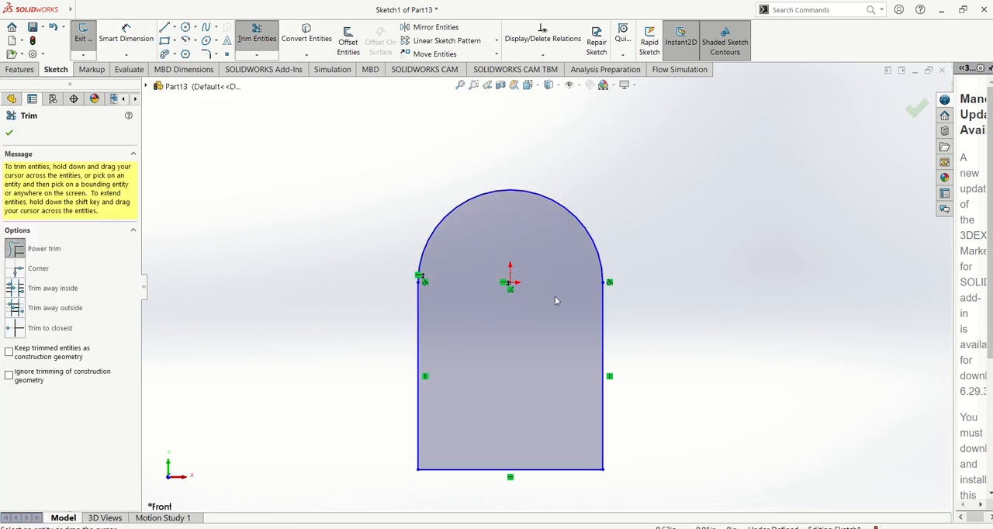
left_click_drag(549, 415, 570, 477)
scroll(529, 431, "up", 2)
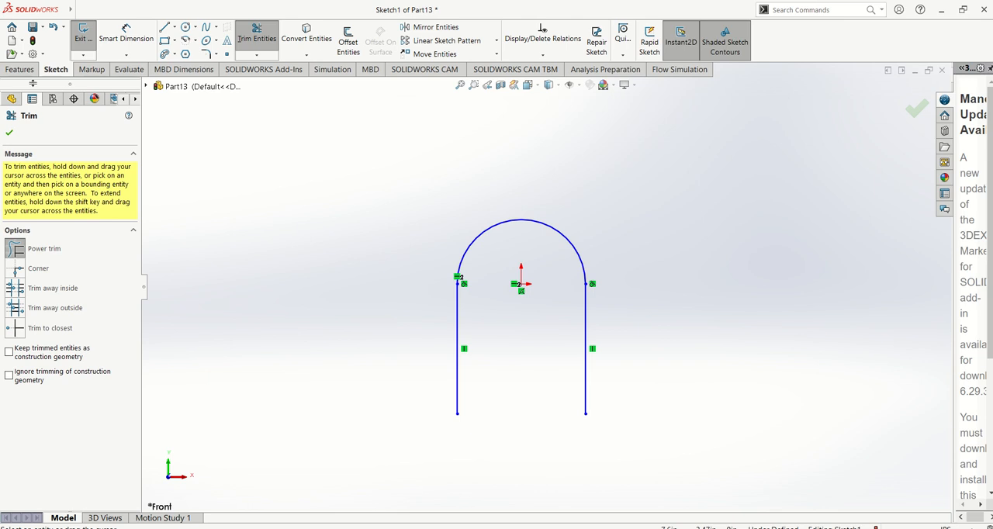
left_click(917, 109)
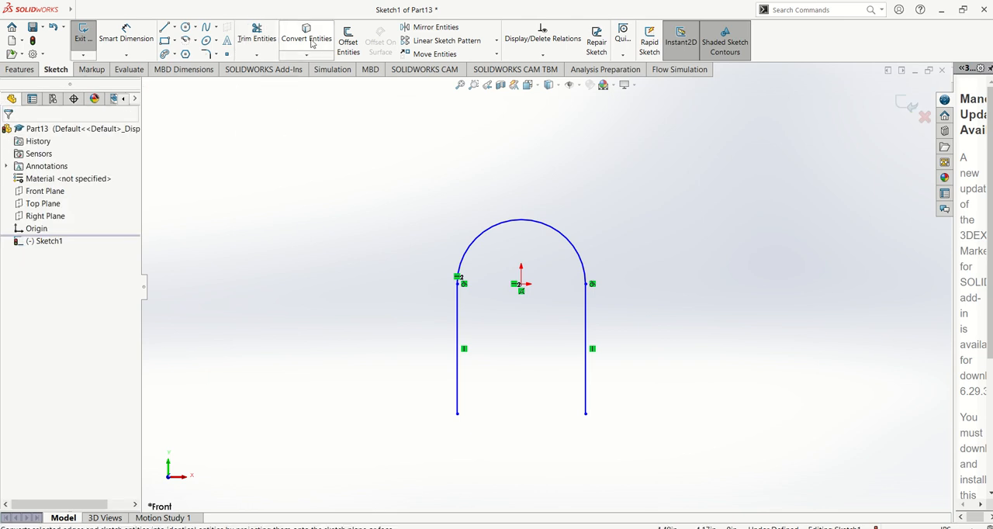
Offset the whole arch chain outward by 0.60 in with a dimension added.
left_click(349, 42)
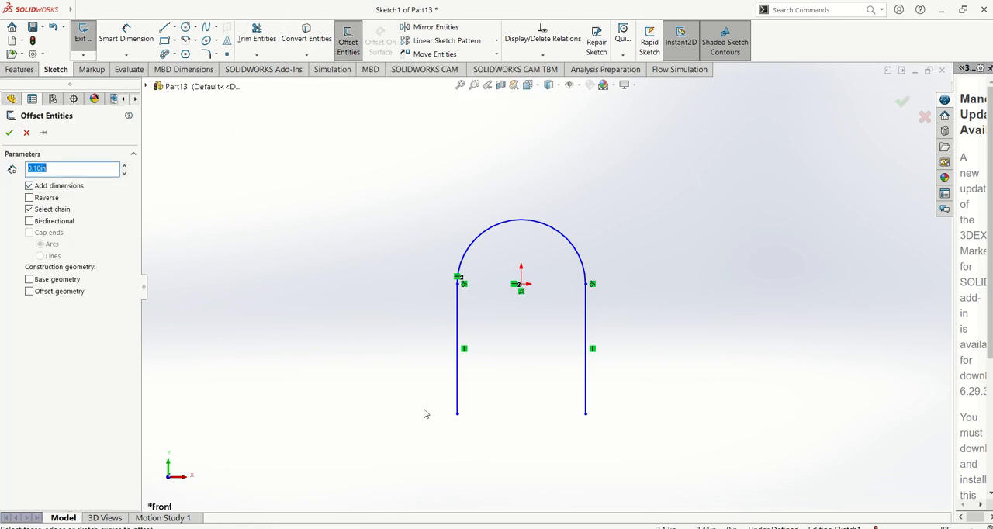
left_click(458, 393)
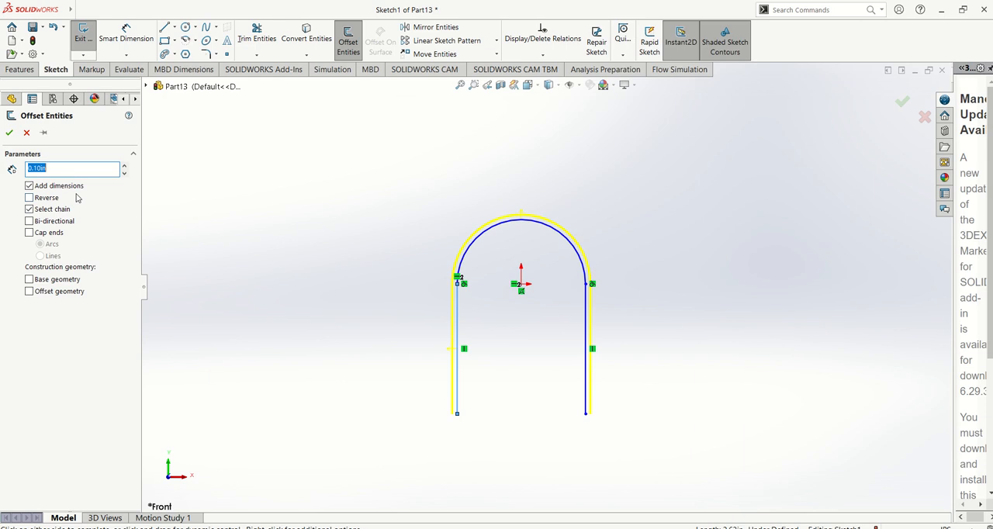
type("0.6")
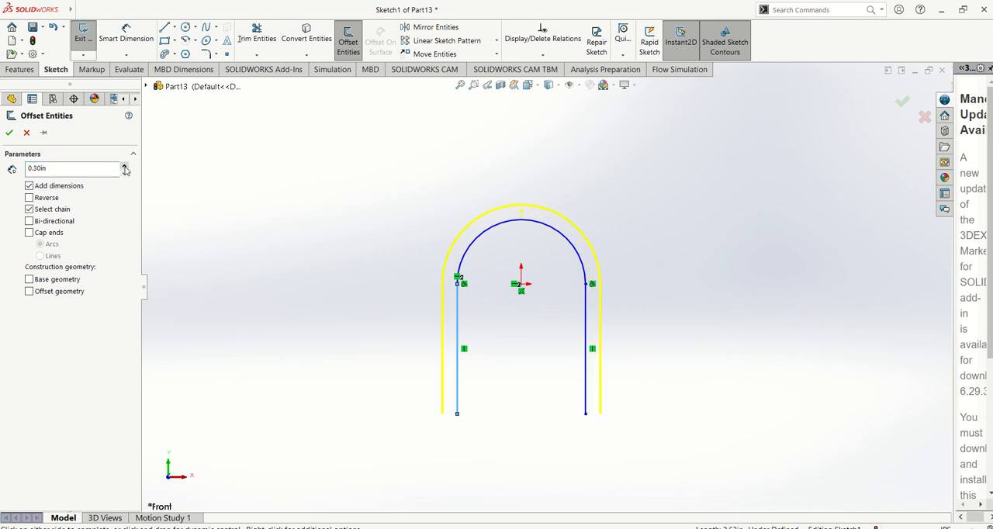
left_click(9, 133)
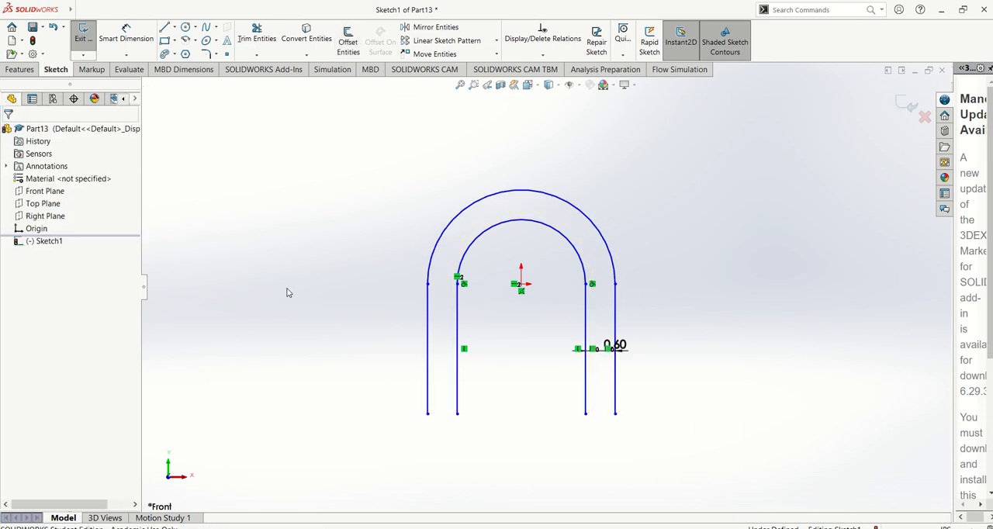
Sketch a closed foot outline below the arch's left leg, about 0.5 in high with a bottom line about 1.26 in long.
scroll(447, 310, "up", 3)
scroll(474, 334, "down", 3)
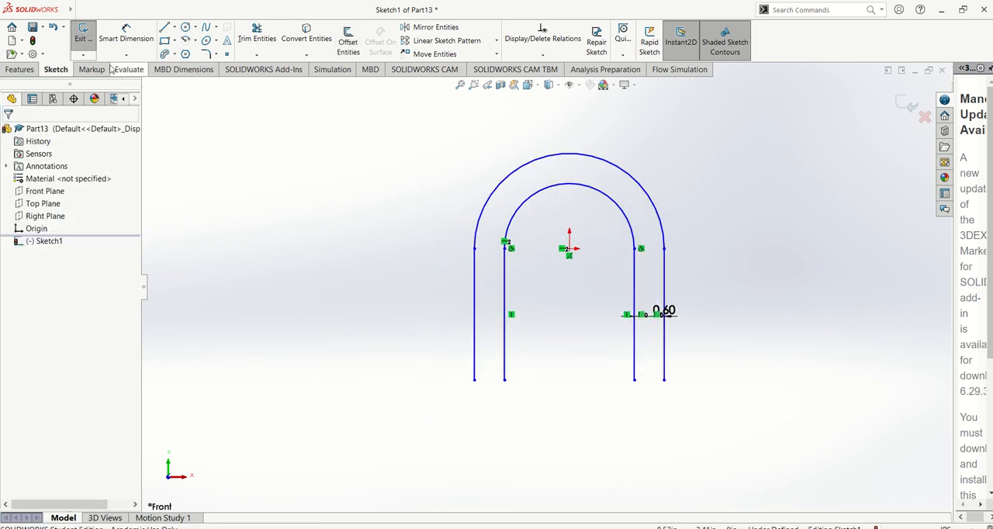
left_click(166, 28)
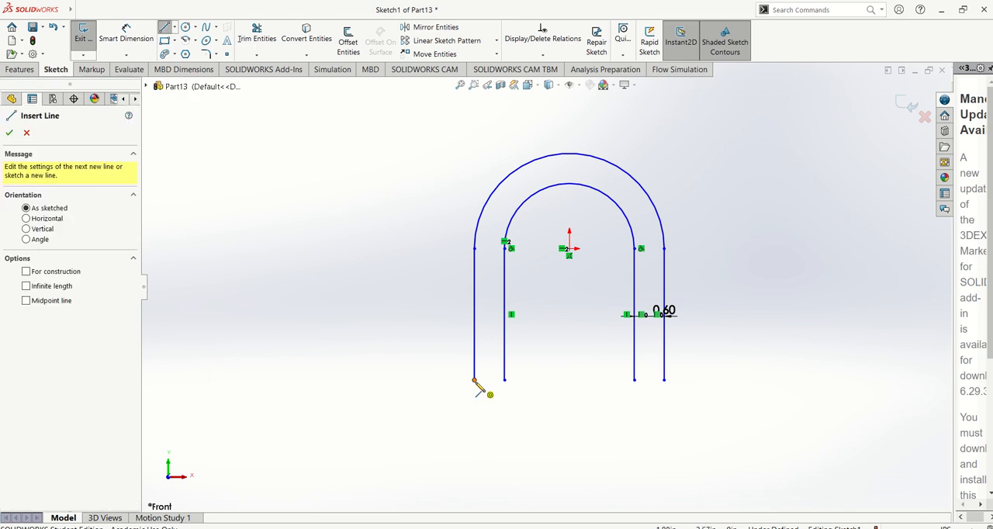
left_click(474, 380)
left_click(446, 379)
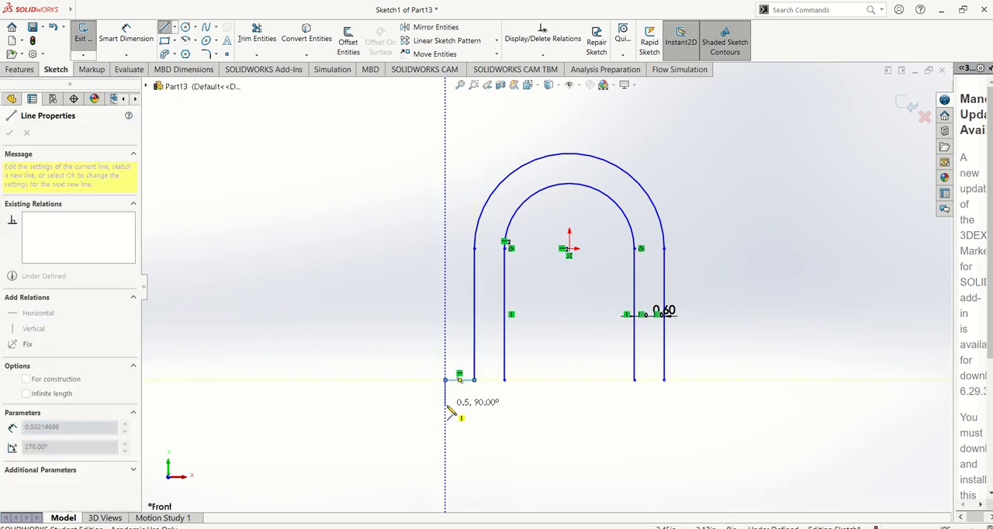
left_click(445, 406)
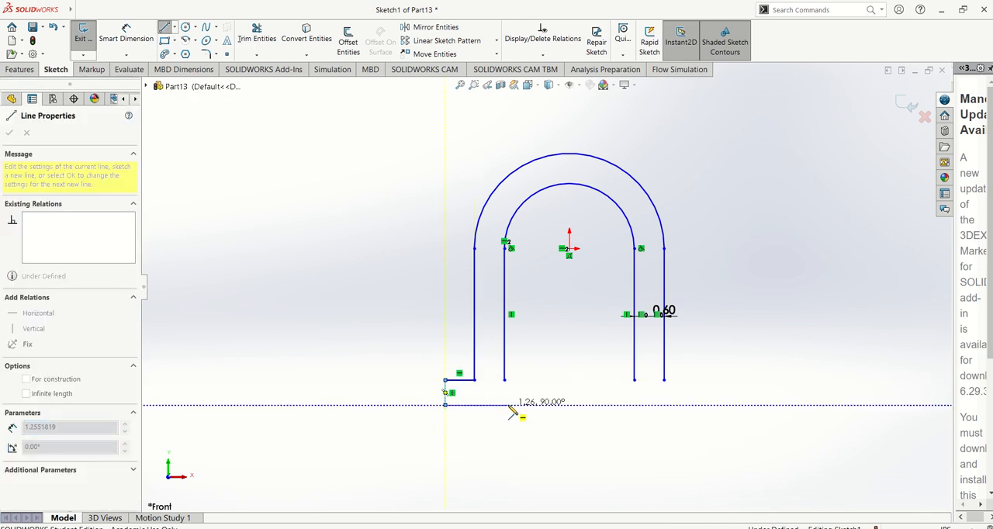
left_click(508, 405)
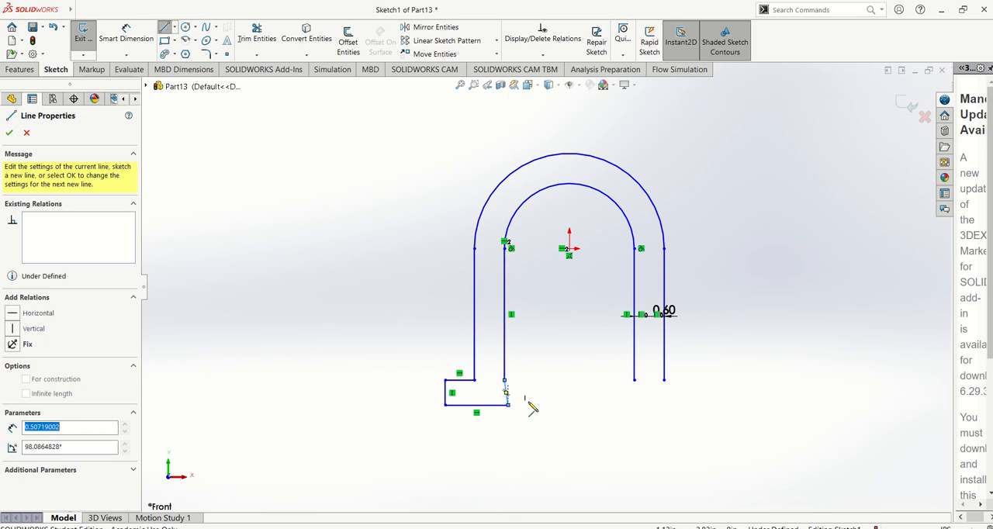
scroll(532, 409, "down", 3)
key("Escape")
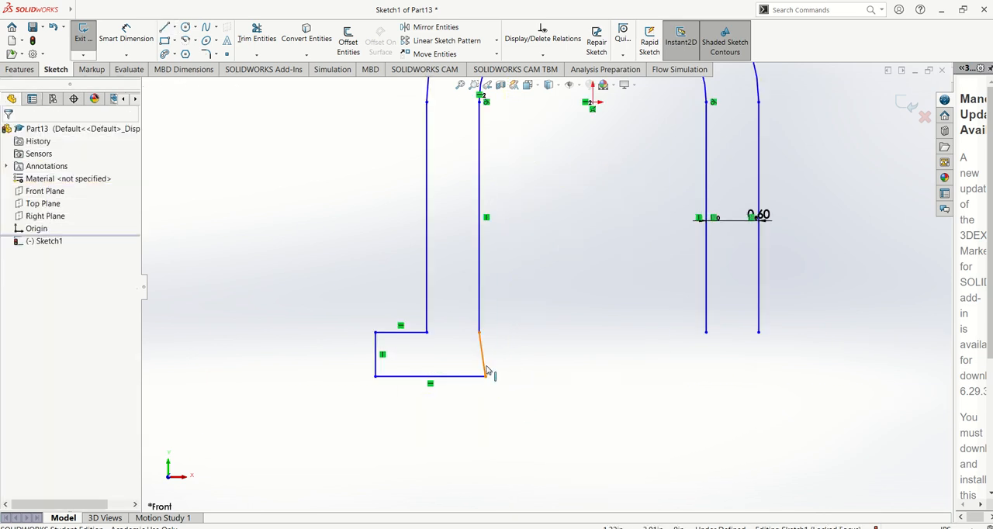
Make the foot's slanted closing line collinear with the left leg's inner vertical line.
left_click(487, 371)
left_click(481, 316, "ctrl")
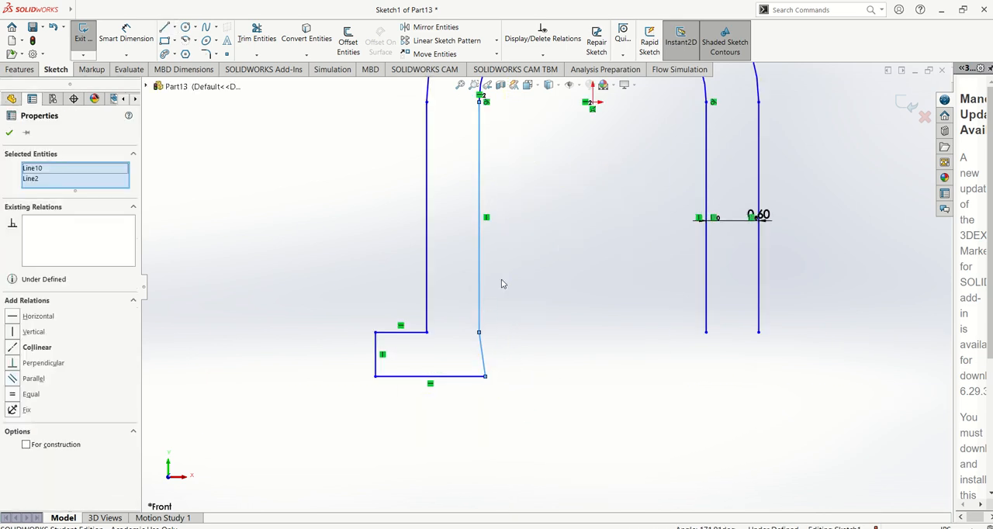
left_click(13, 346)
left_click(332, 299)
scroll(541, 287, "up", 3)
scroll(584, 234, "down", 2)
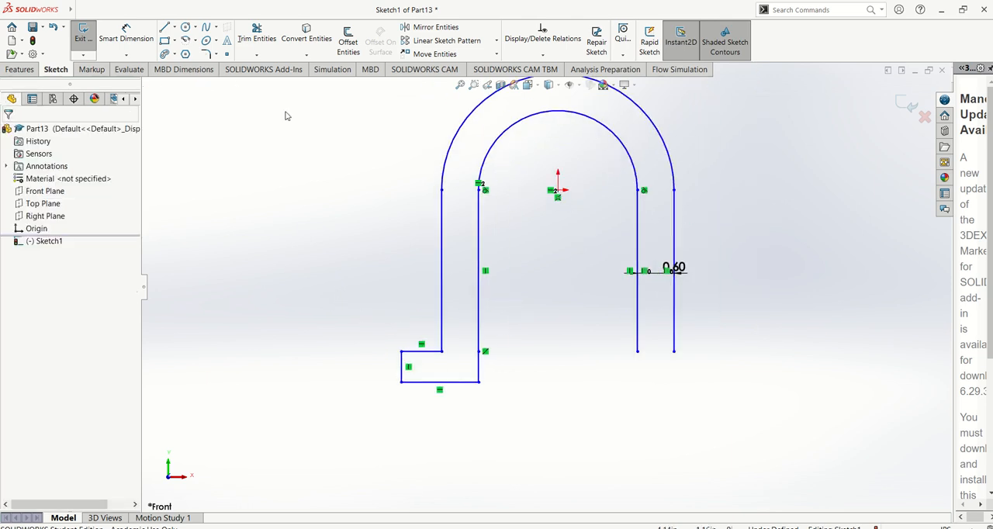
Sketch a vertical centerline about 3.55 in long from the origin down between the two legs.
left_click(175, 28)
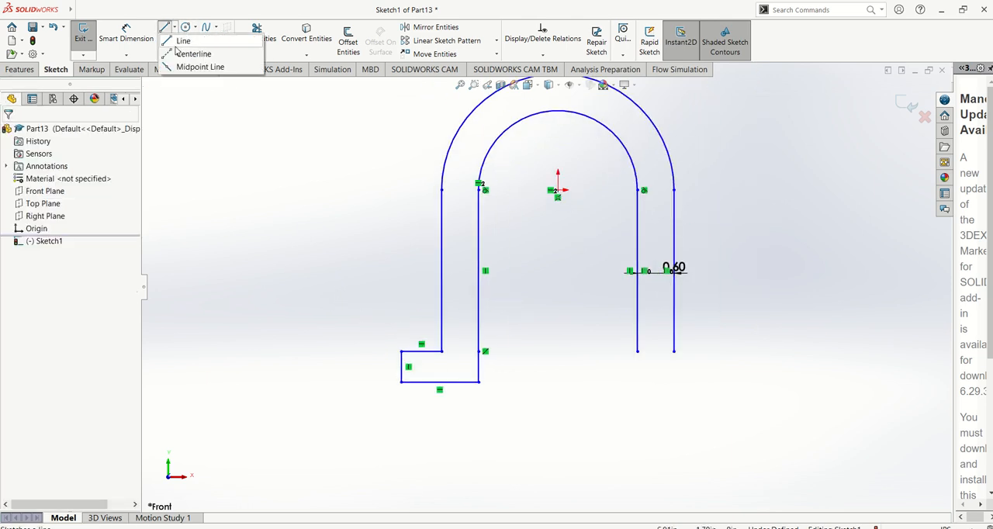
left_click(194, 53)
left_click(558, 193)
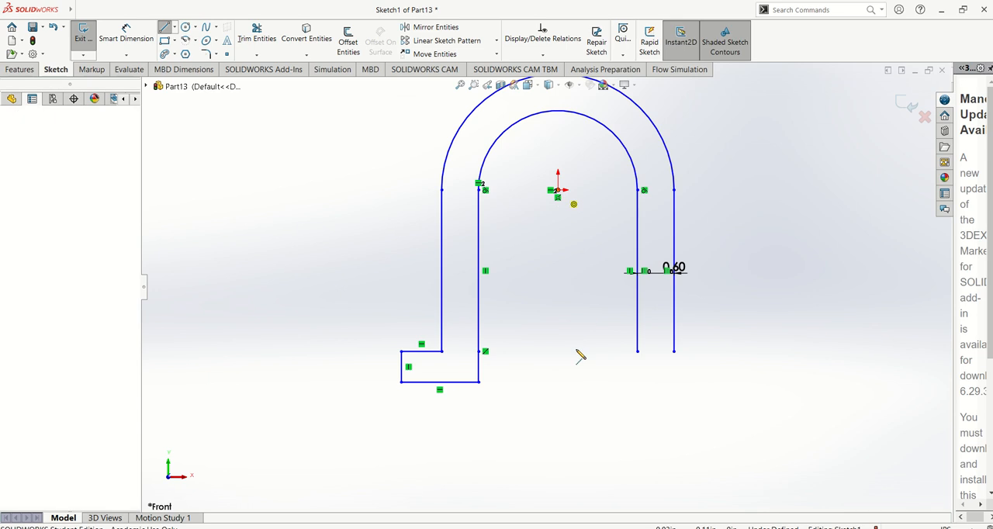
left_click(558, 407)
key("Escape")
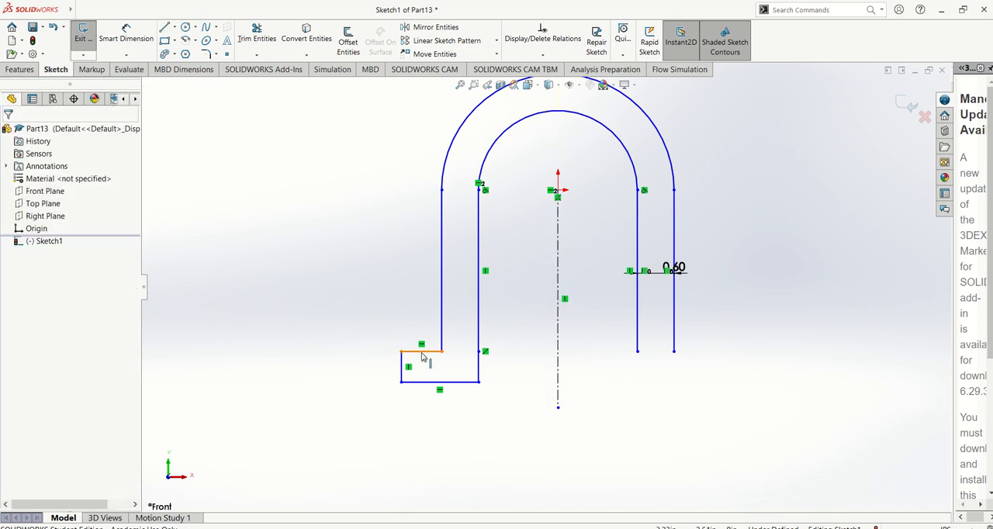
Mirror the four lines of the left foot about the vertical centerline, keeping the originals.
left_click(436, 27)
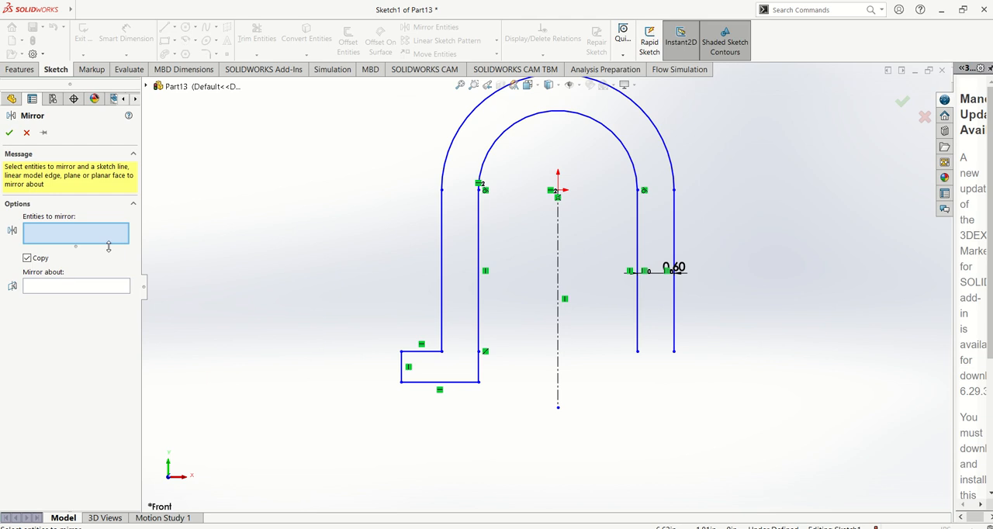
left_click(404, 368)
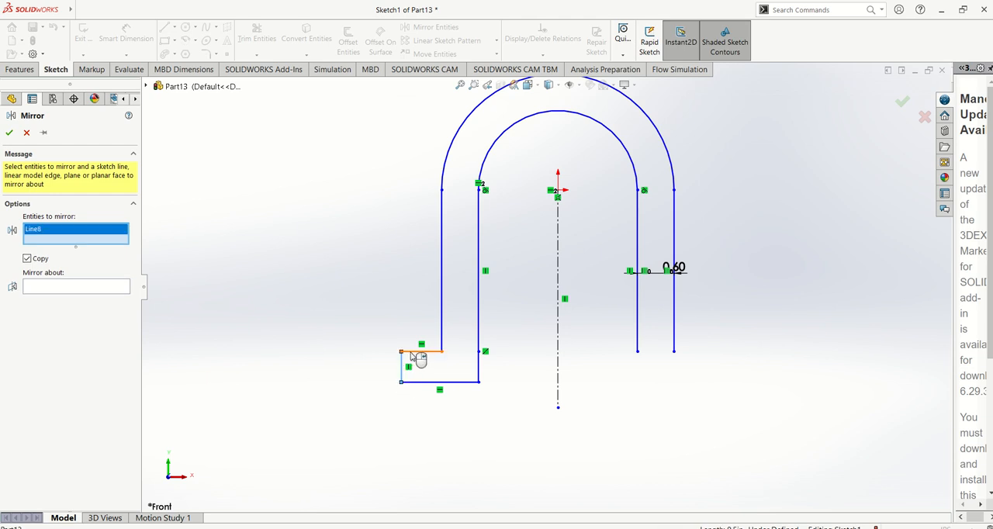
left_click(420, 353)
left_click(444, 381)
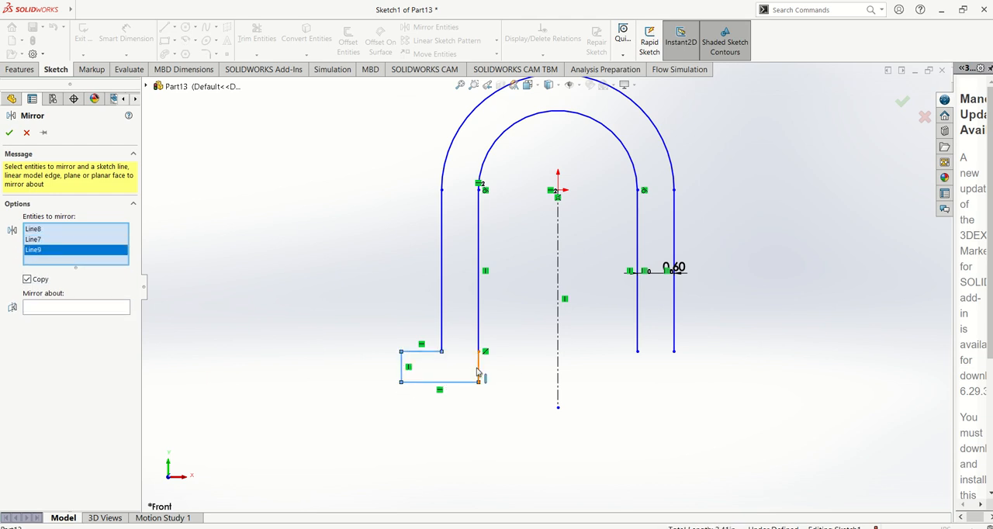
left_click(479, 370)
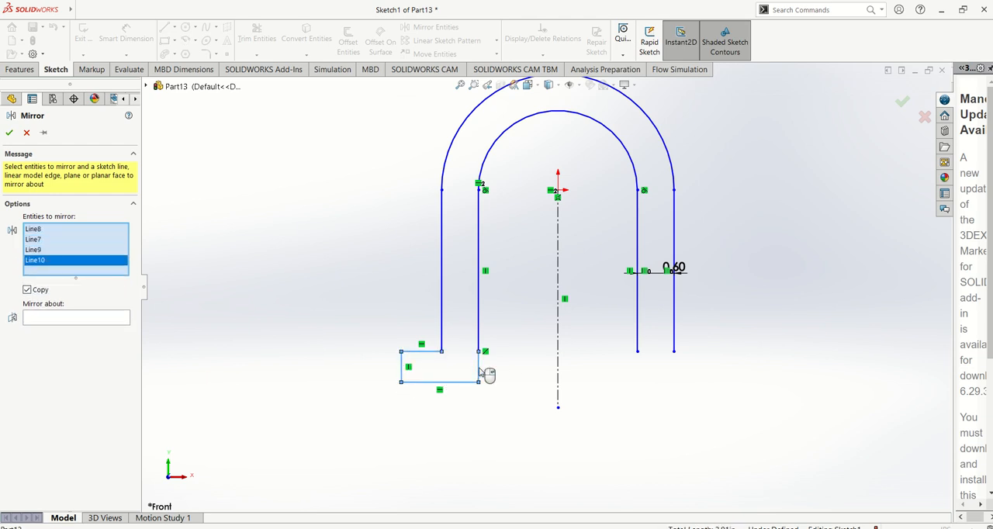
left_click(558, 327)
left_click(9, 133)
scroll(359, 206, "up", 2)
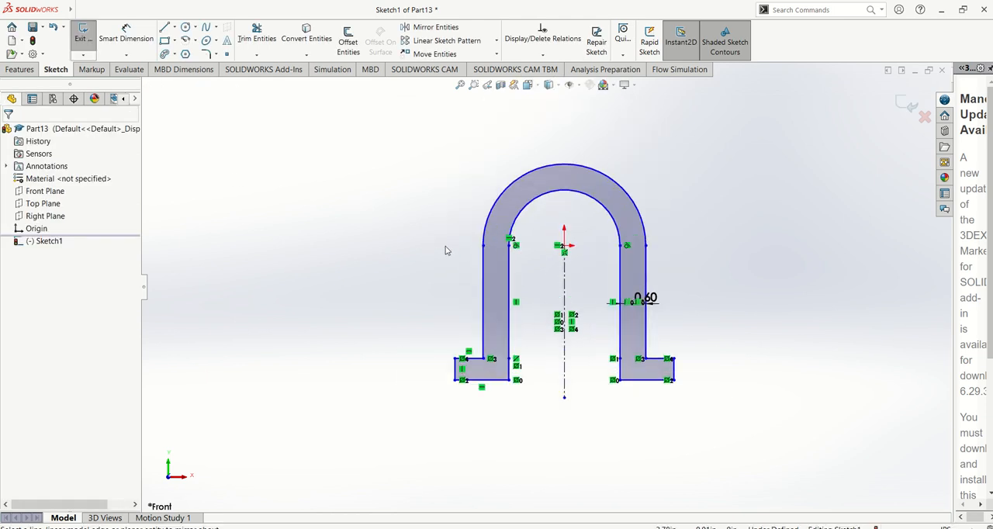
scroll(727, 285, "down", 1)
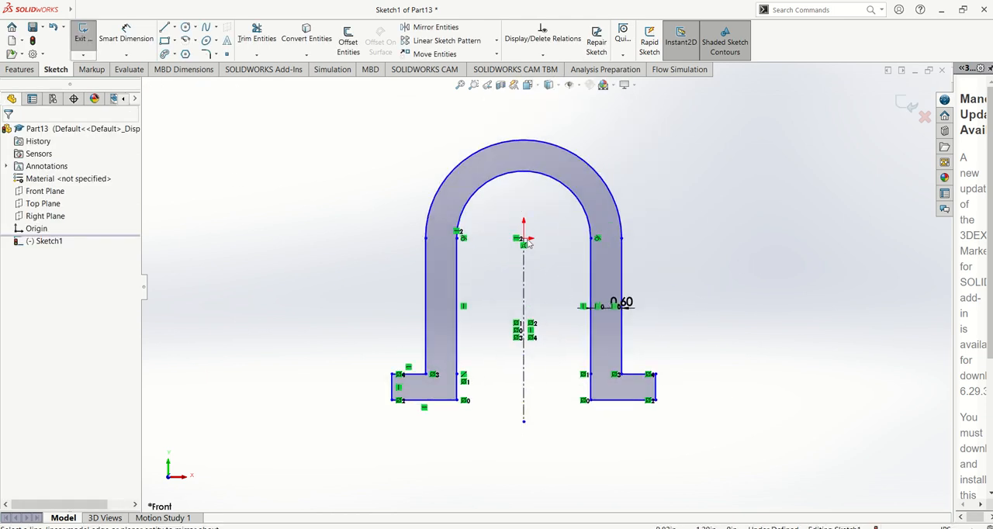
Extrude the closed arch profile as a blind boss about 3.79 in deep.
left_click(19, 69)
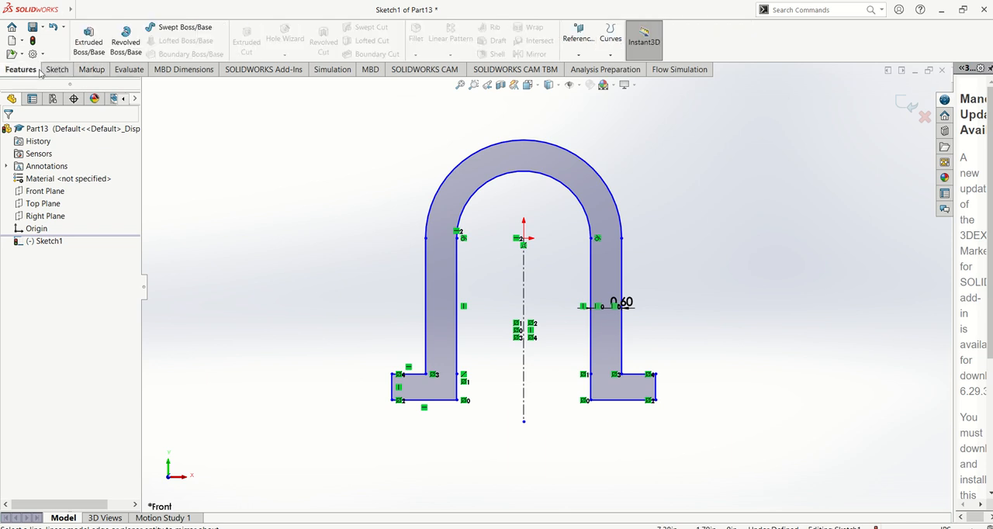
left_click(88, 40)
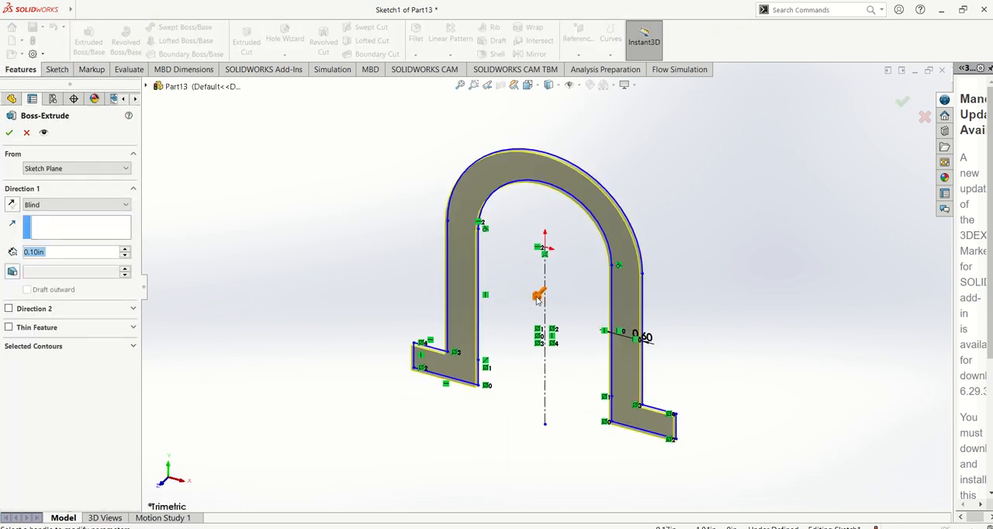
left_click_drag(538, 299, 437, 394)
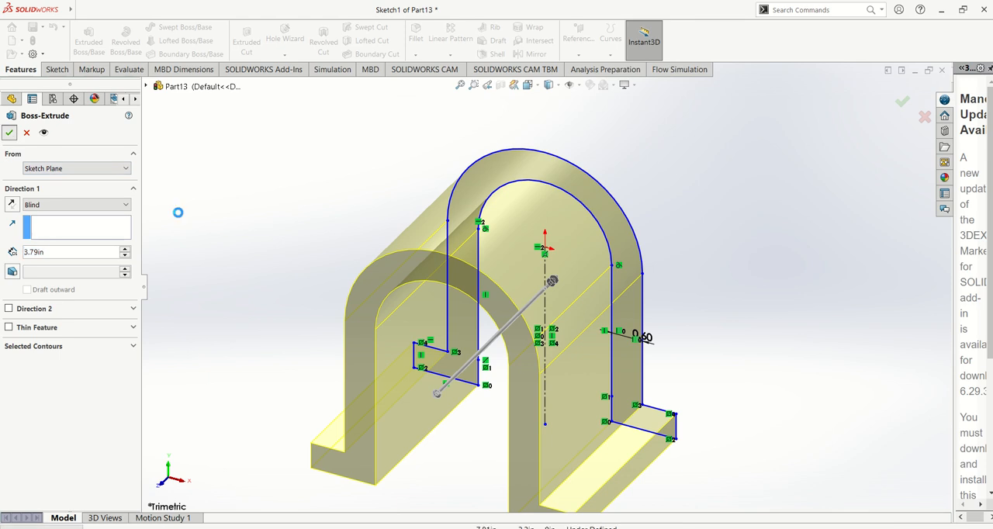
Orient the view normal to the foot's top face and start a new sketch on the left foot's top face.
middle_click_drag(361, 268, 525, 404)
left_click(595, 369)
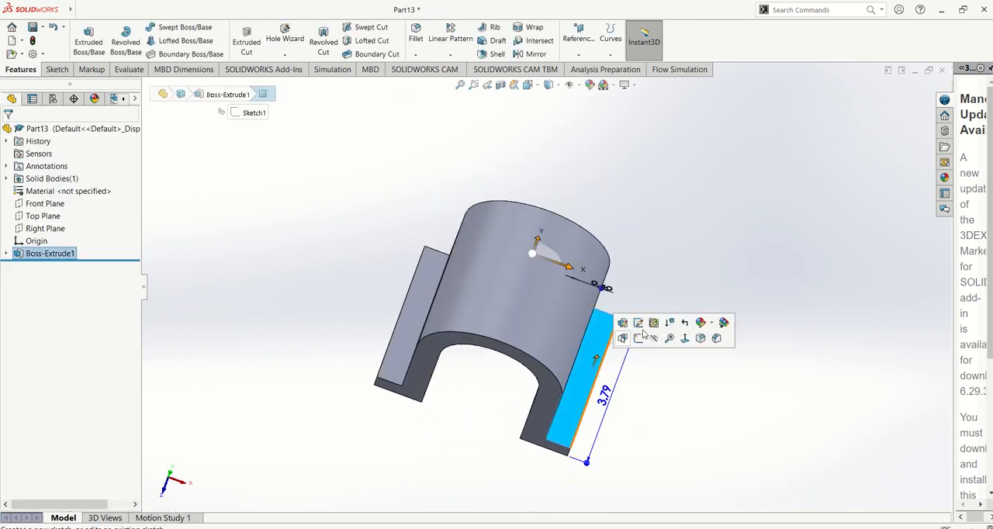
left_click(684, 338)
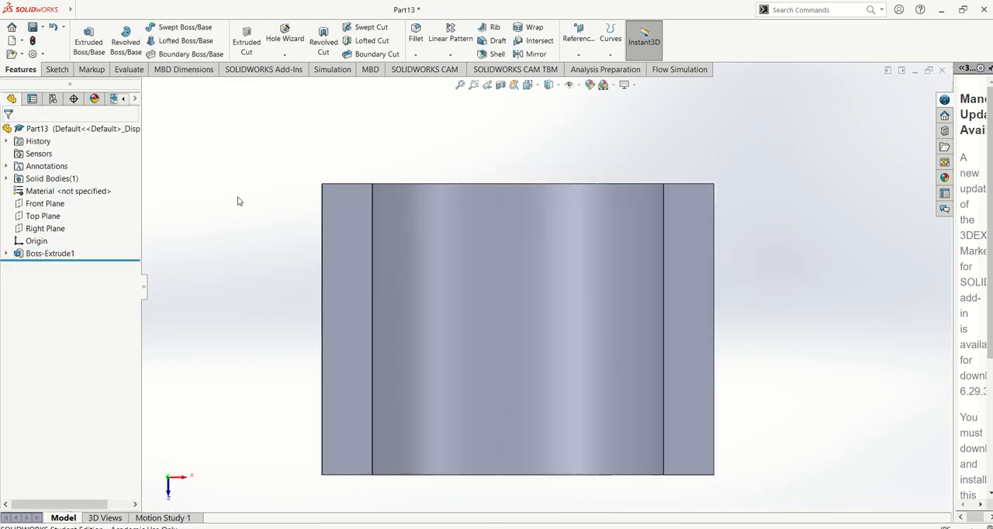
left_click(56, 70)
left_click(84, 41)
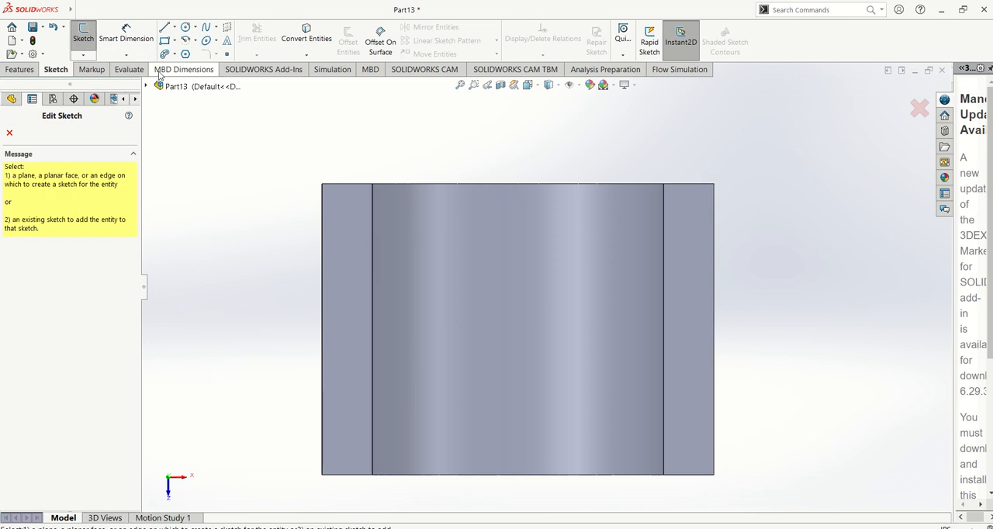
left_click(342, 256)
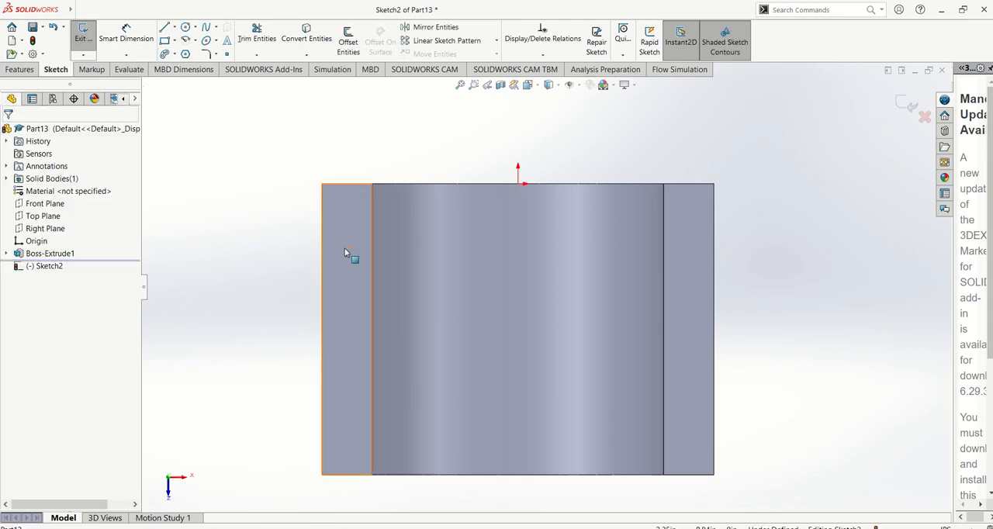
Sketch a vertical straight slot on the left foot, about 2.08 in between centers and 0.31 in wide.
left_click(174, 55)
left_click(182, 68)
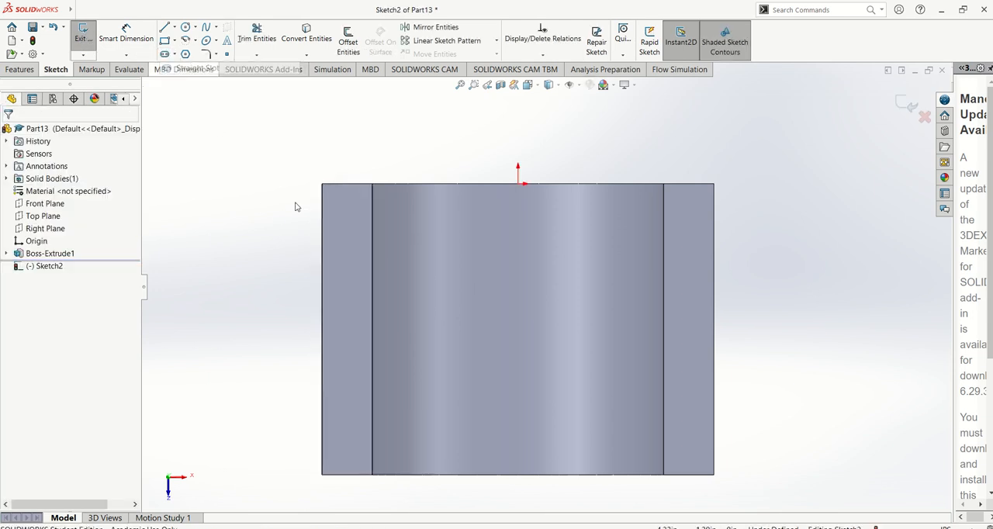
left_click(352, 245)
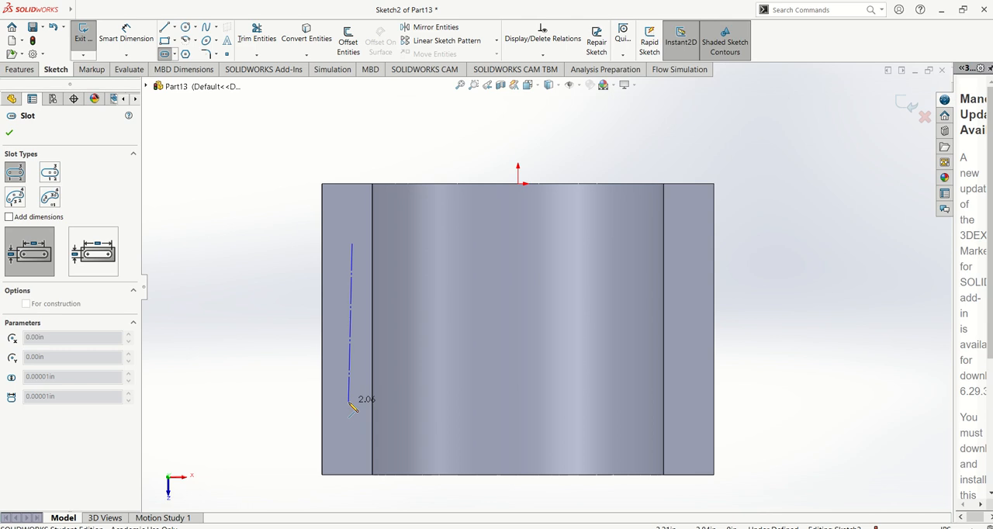
left_click(349, 404)
left_click(342, 404)
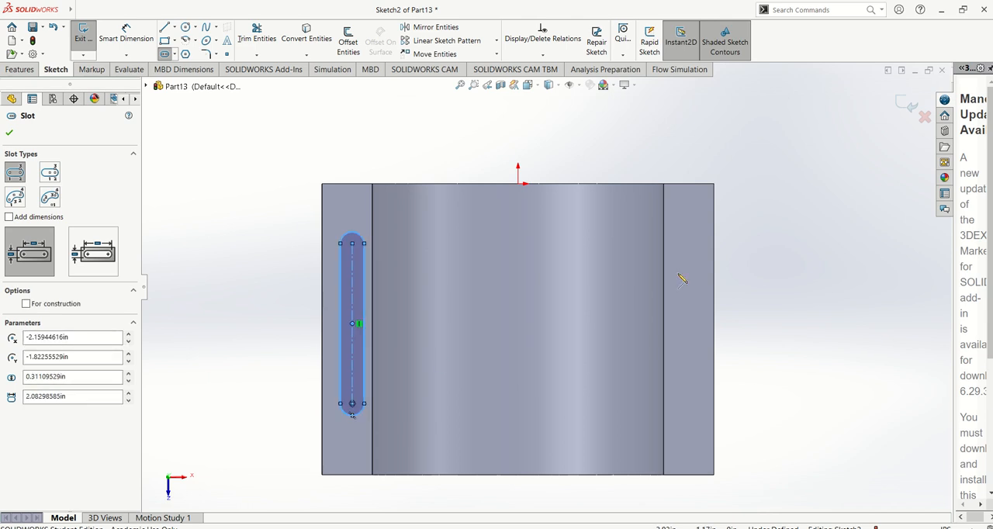
key("Escape")
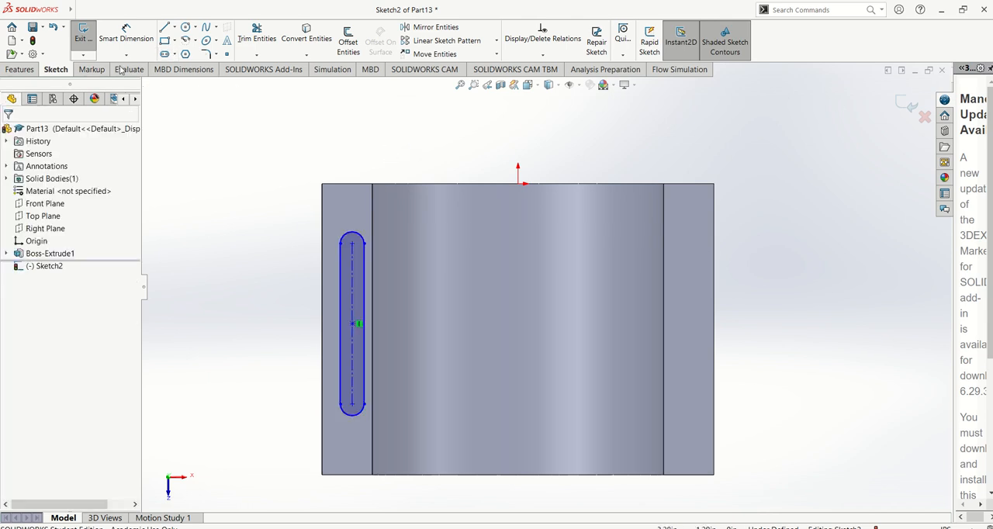
Cut the slot sketch through the left foot with an Extruded Cut set to Through All.
left_click(20, 69)
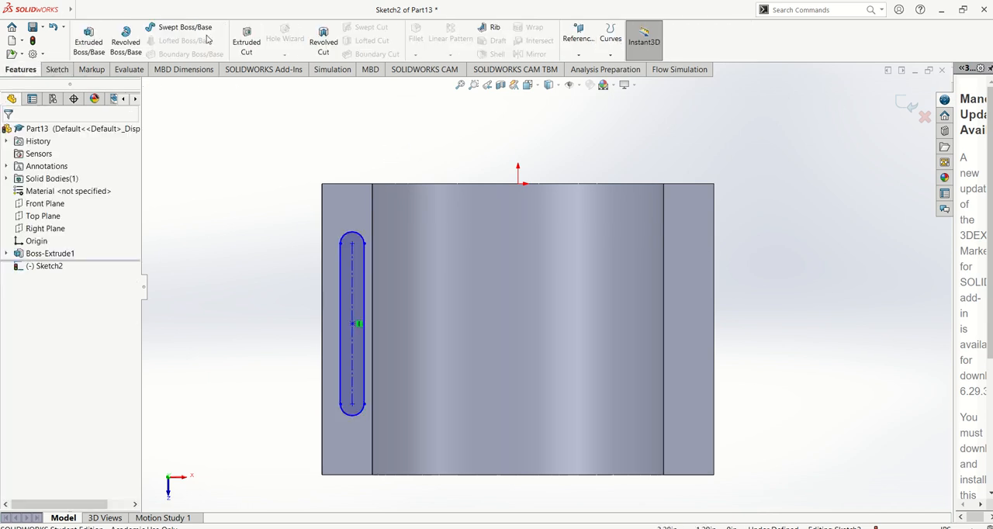
left_click(246, 43)
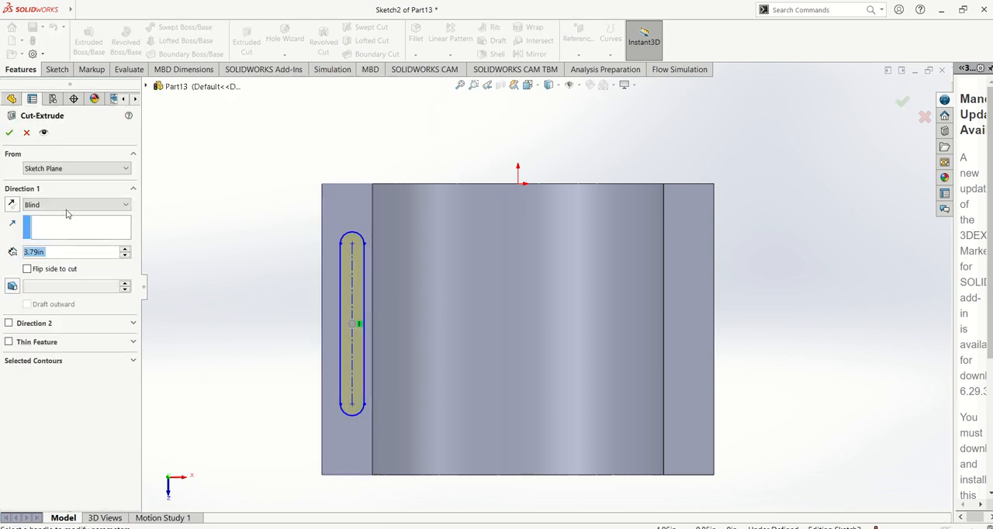
left_click(66, 205)
left_click(47, 215)
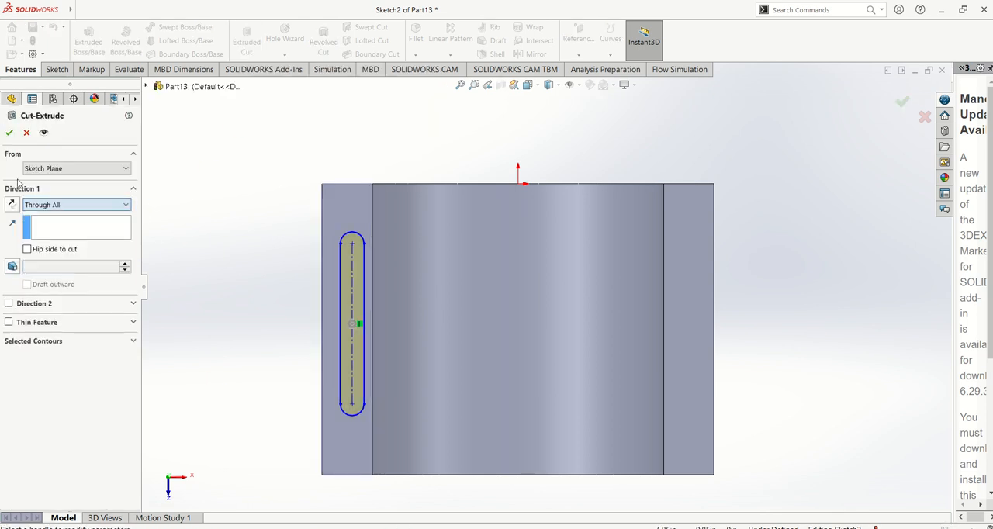
left_click(9, 133)
middle_click_drag(305, 305, 530, 427)
scroll(454, 379, "up", 5)
Switch to the PDF manual, examine the foot details of the bracket in Picture 12, and return to SOLIDWORKS.
key("alt+Tab")
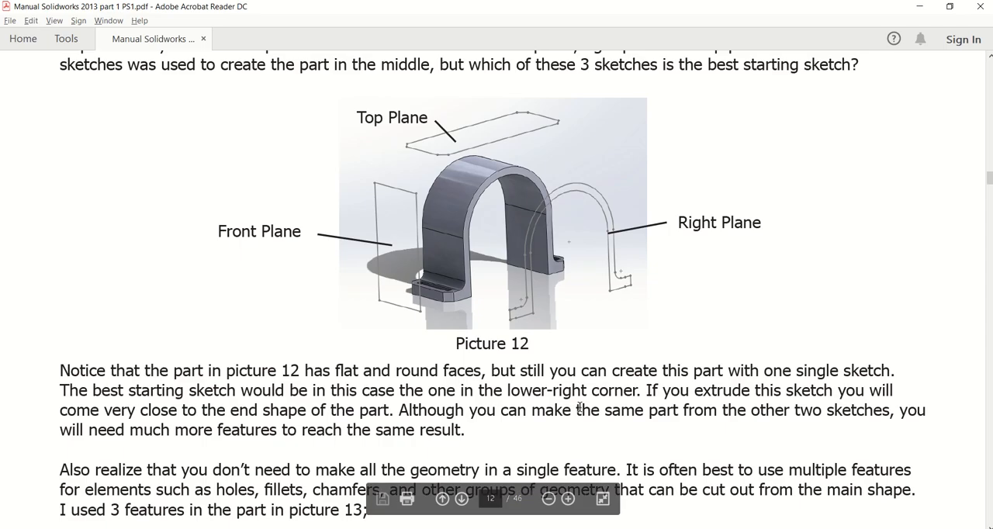
scroll(477, 295, "down", 3)
scroll(476, 295, "up", 3)
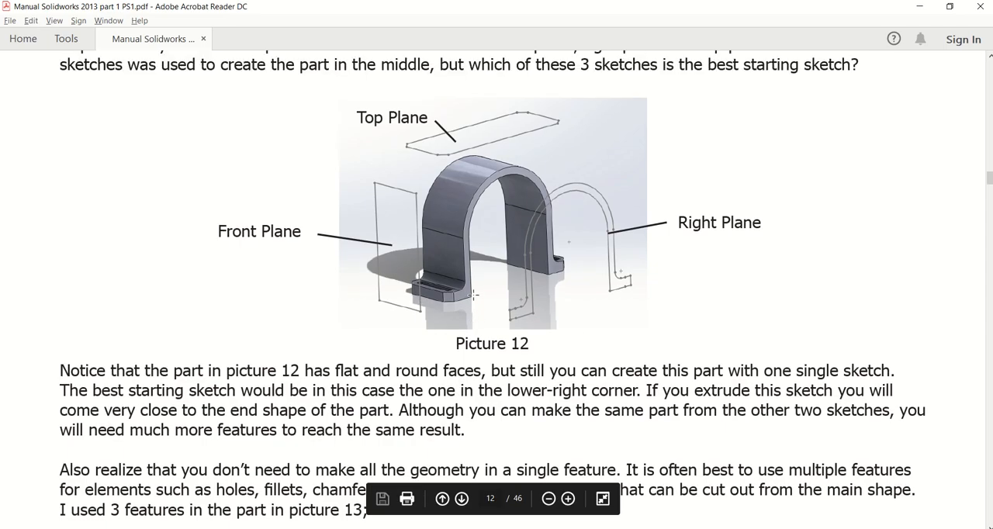
scroll(466, 295, "up", 4, "ctrl")
scroll(459, 294, "down", 4, "ctrl")
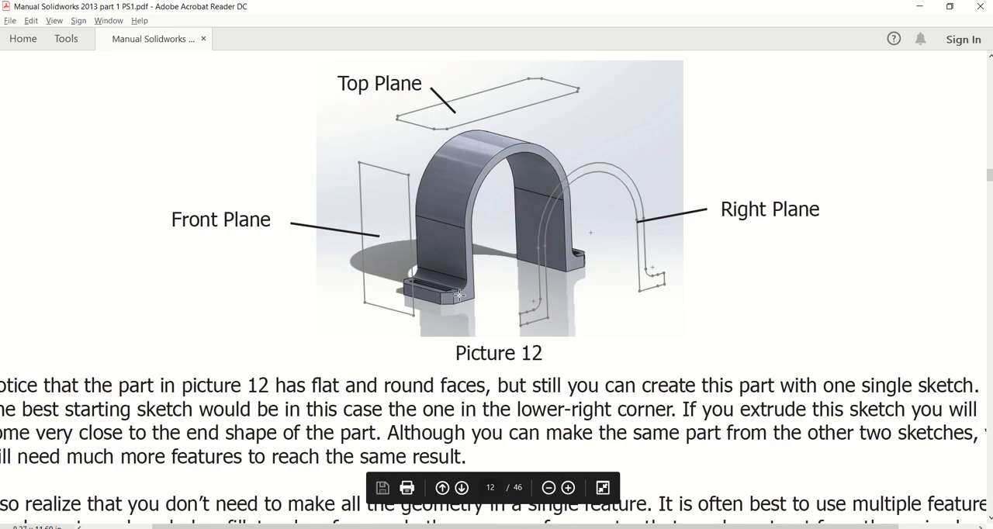
key("alt+Tab")
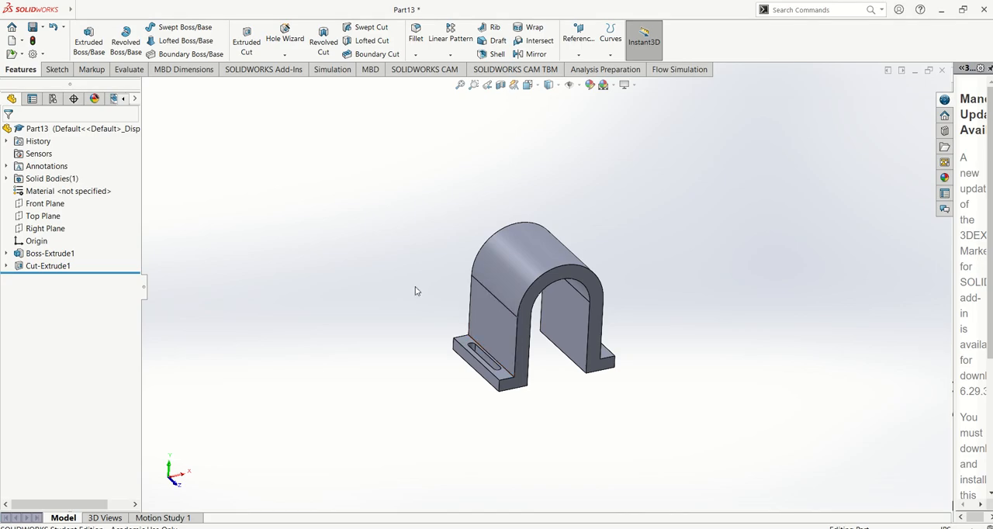
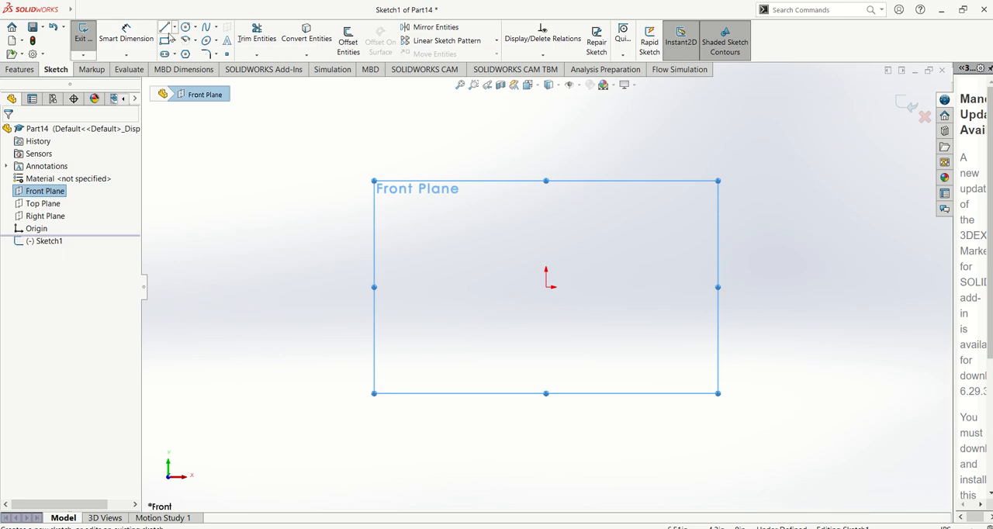
Sketch a corner rectangle on the Front Plane starting at the origin and extending up and right, about 60.6 mm wide.
left_click(166, 40)
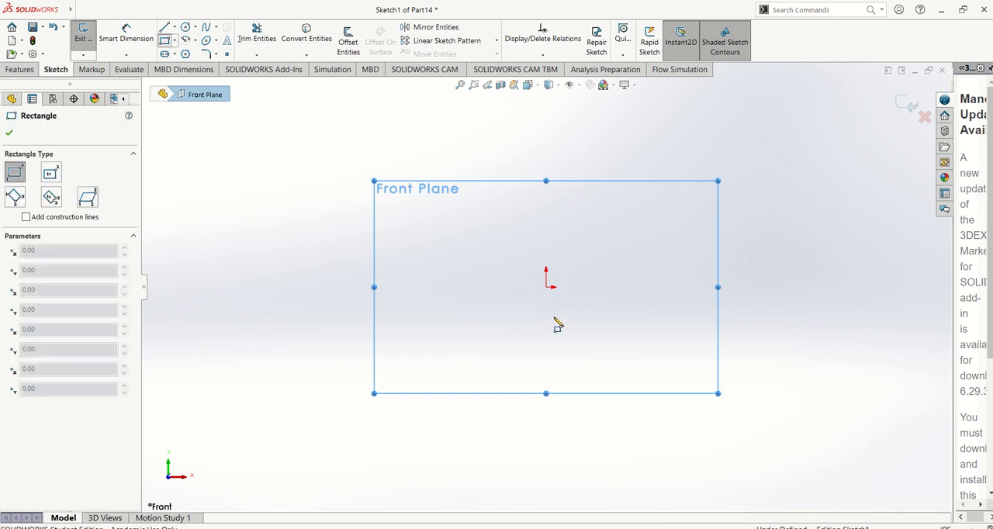
left_click(547, 287)
left_click(663, 191)
key("Escape")
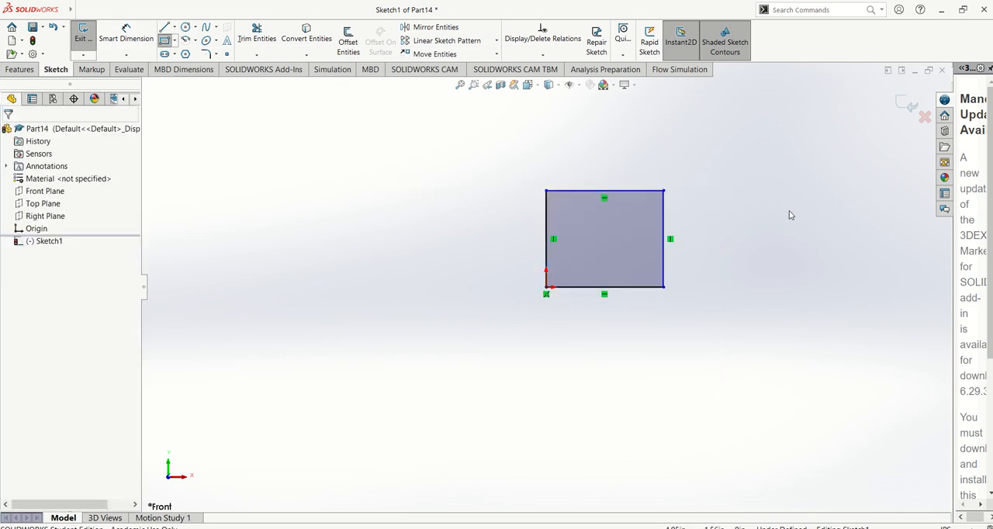
Change the document's unit system to MMGS (millimeter, gram, second).
scroll(757, 212, "down", 2)
left_click(945, 527)
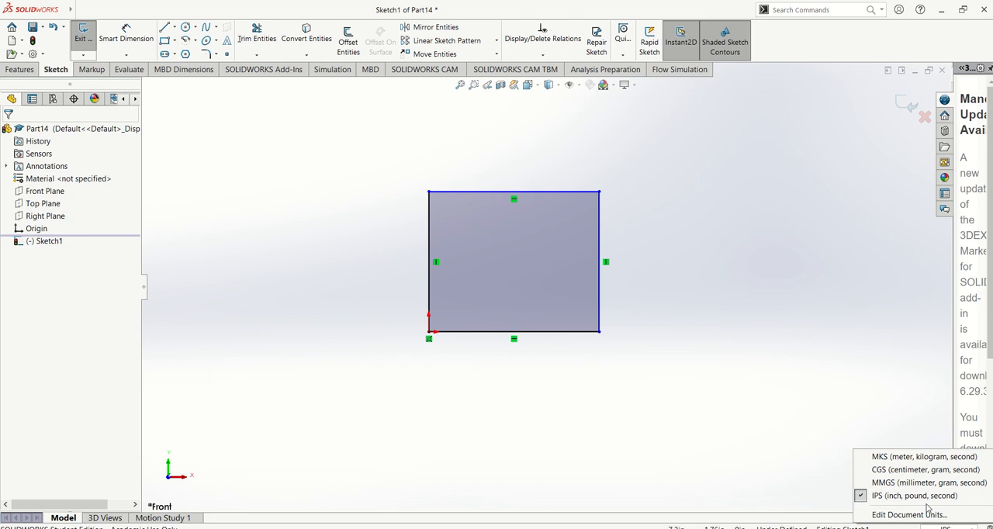
left_click(916, 486)
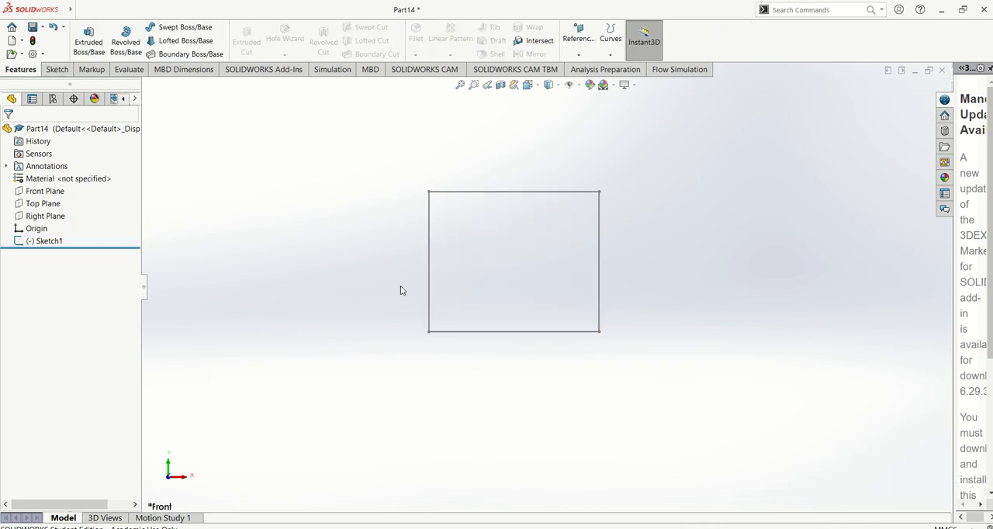
Reopen the rectangle sketch for editing and dimension its top edge as 100 mm.
left_click(44, 193)
left_click(45, 240)
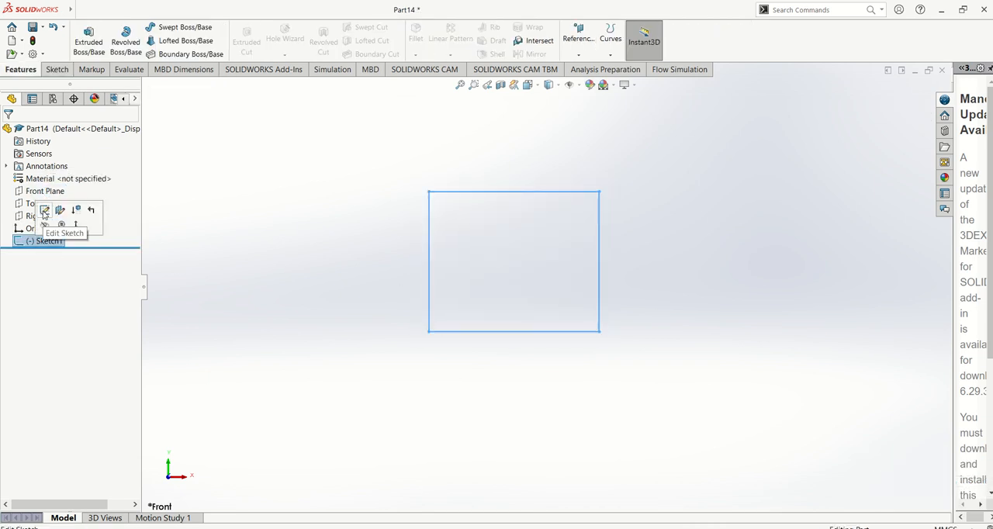
left_click(44, 211)
left_click(126, 35)
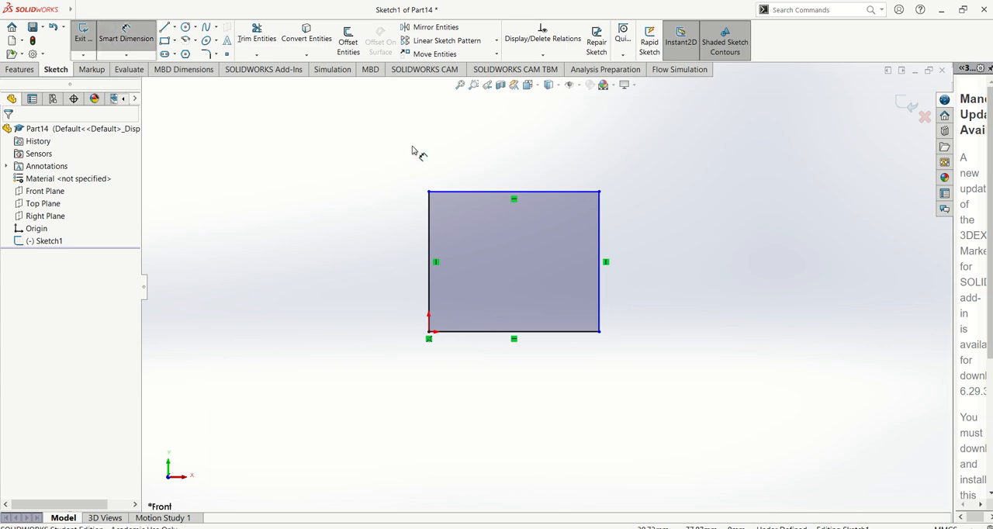
left_click(487, 178)
left_click(505, 171)
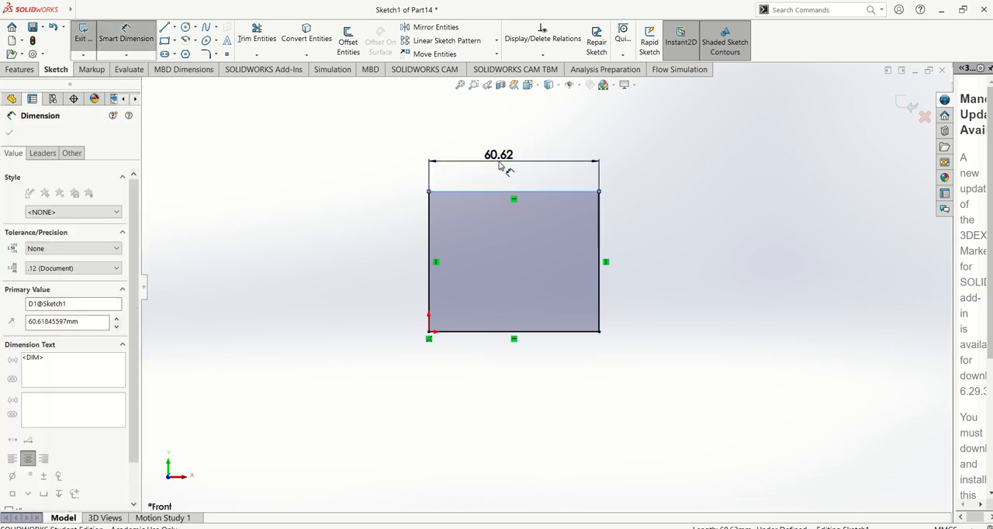
type("100")
key("Return")
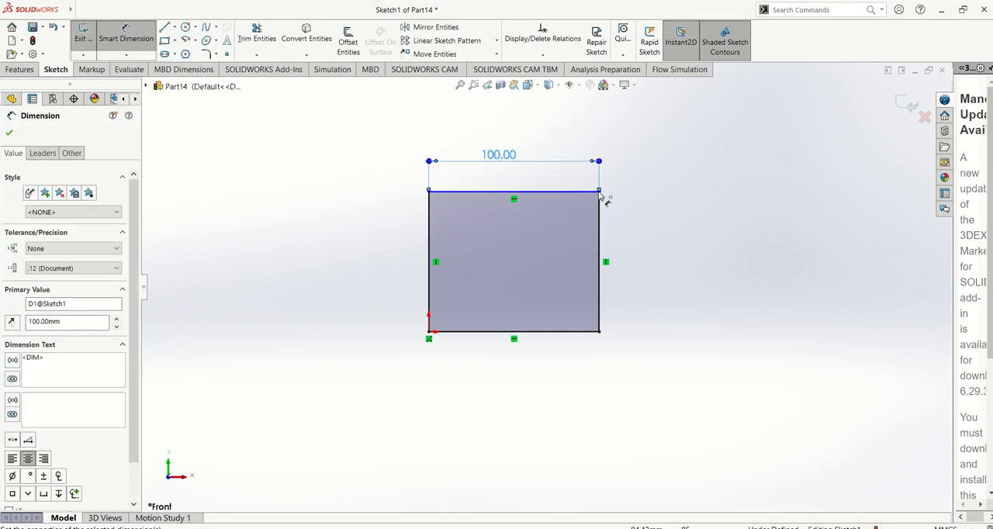
Dimension the rectangle's right vertical edge as 100 mm.
left_click(599, 233)
left_click(640, 230)
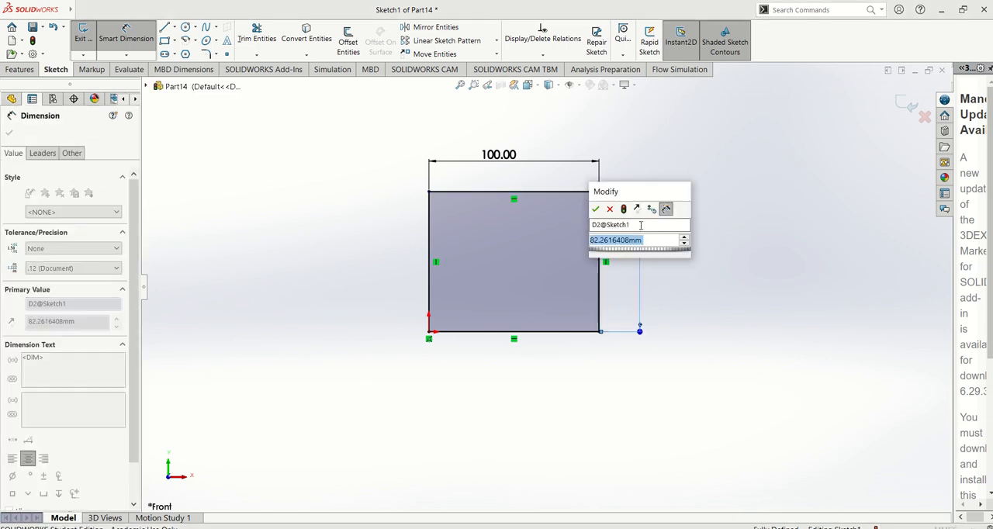
type("100")
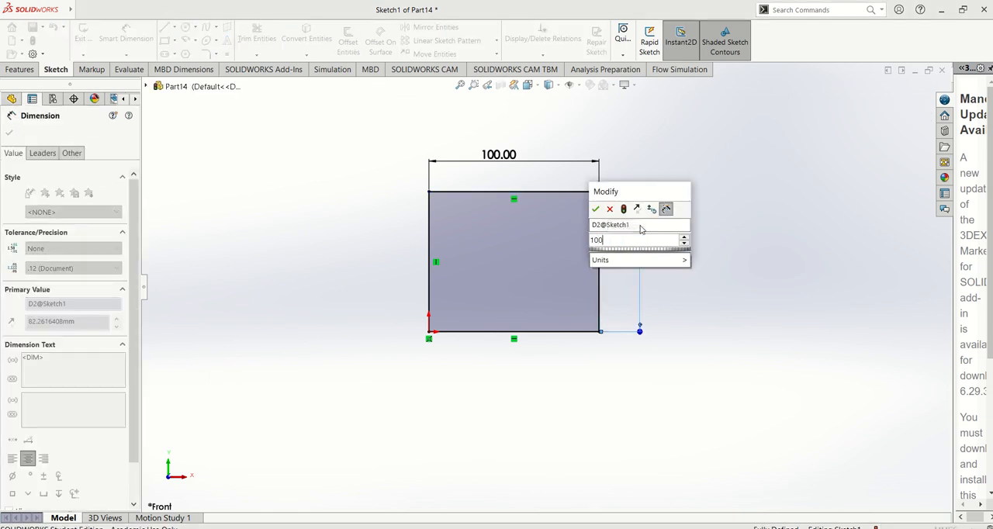
key("Return")
Extrude the square sketch 10 mm from the sketch plane as a Blind boss.
left_click(348, 256)
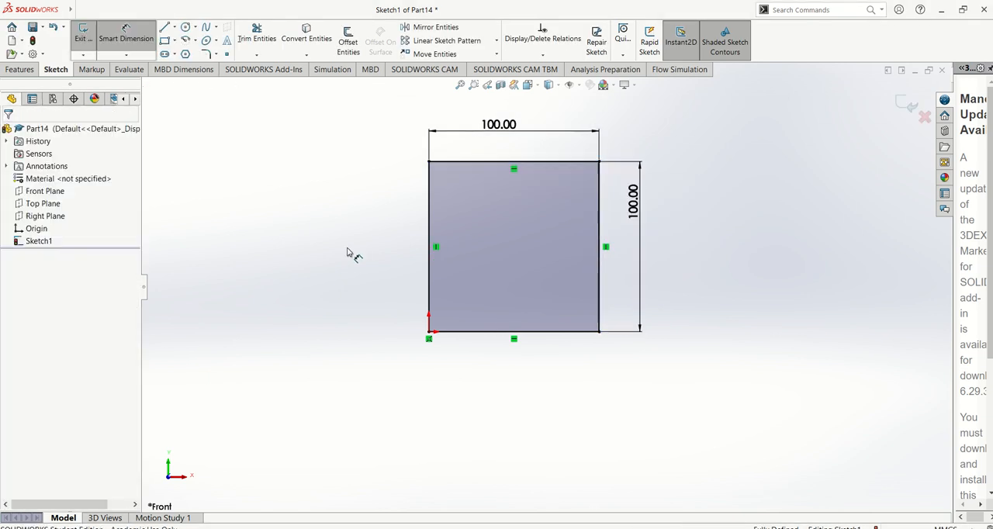
left_click(20, 69)
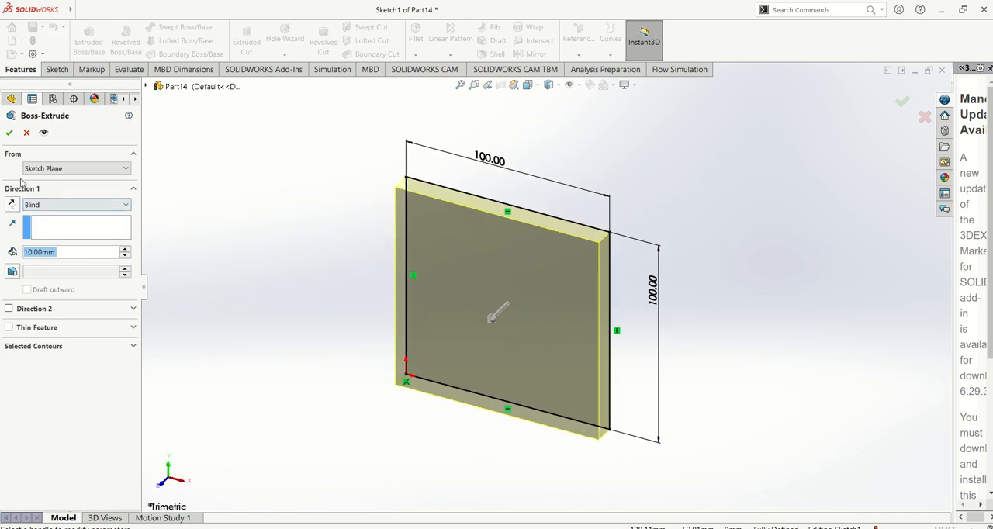
left_click(9, 134)
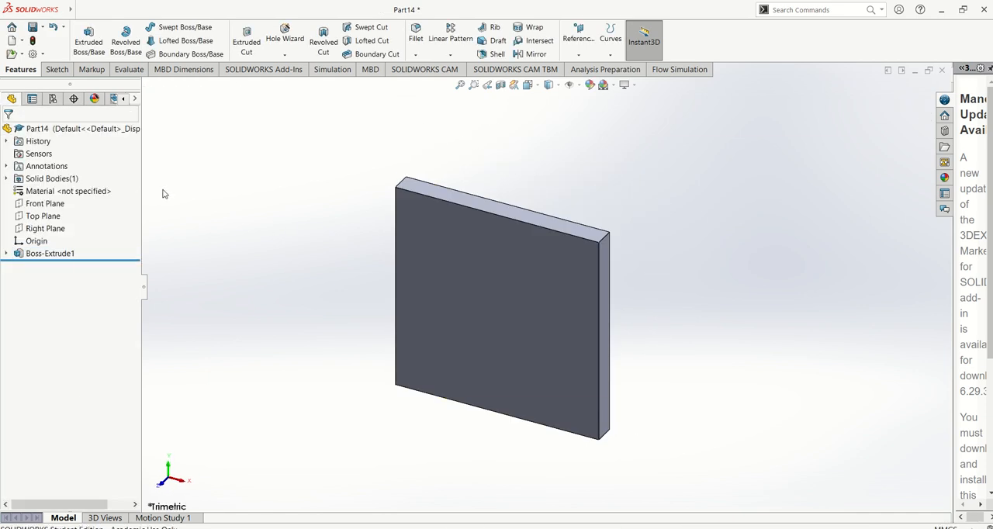
Check the required extrude depth in the PDF manual and set the square plate's Blind extrusion depth to 50 mm in SOLIDWORKS.
key("alt+Tab")
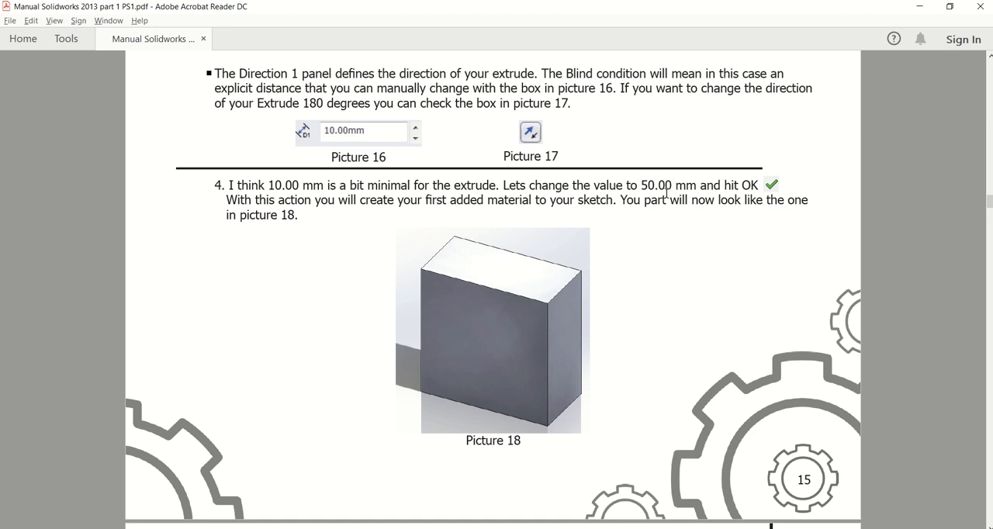
key("alt+Tab")
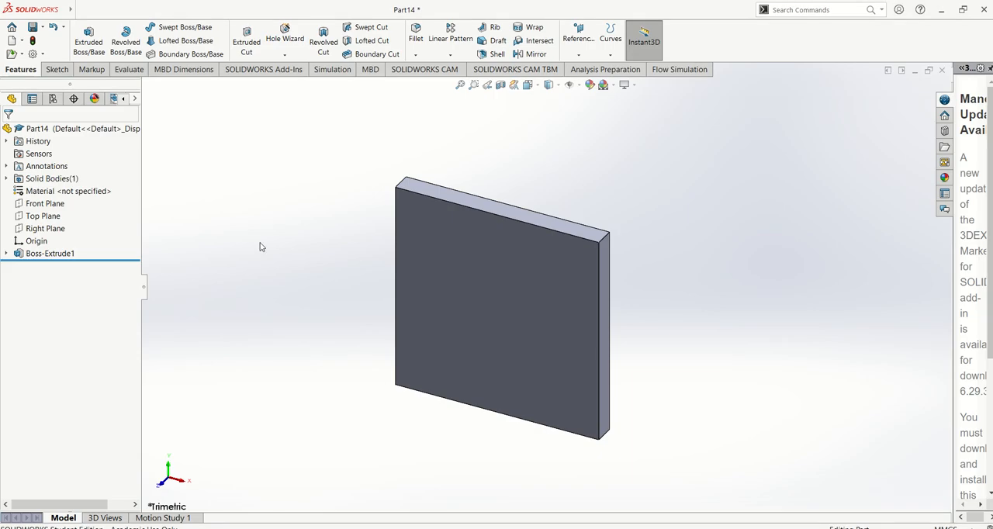
right_click(33, 259)
left_click(45, 226)
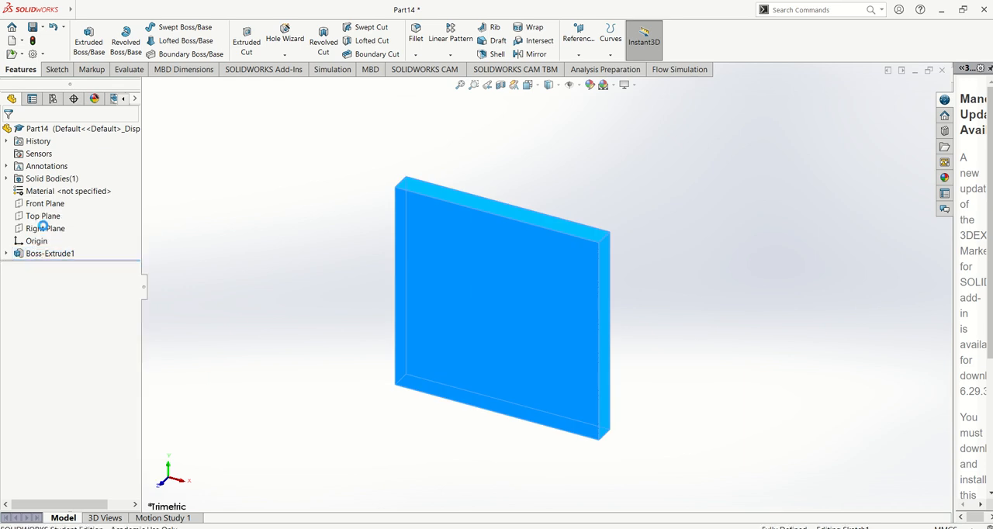
type("50")
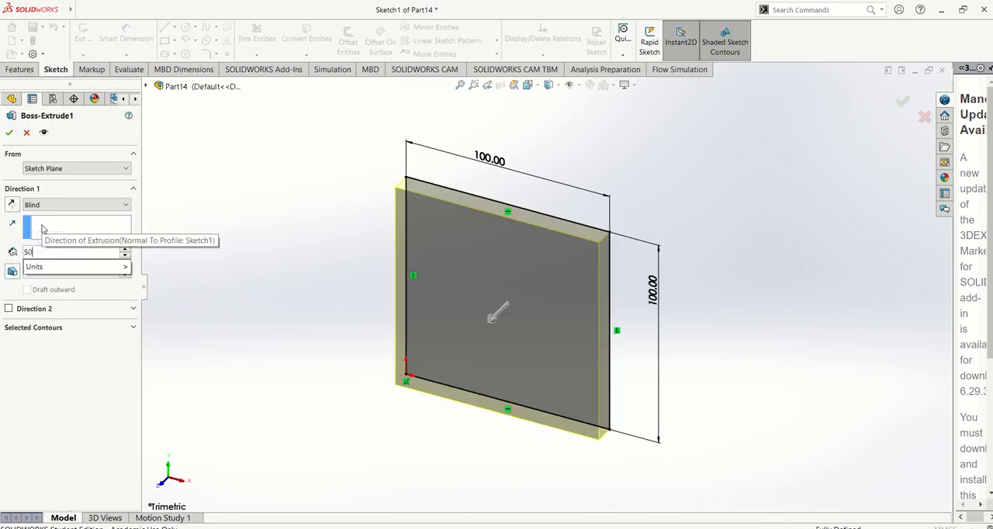
key("Return")
left_click(8, 133)
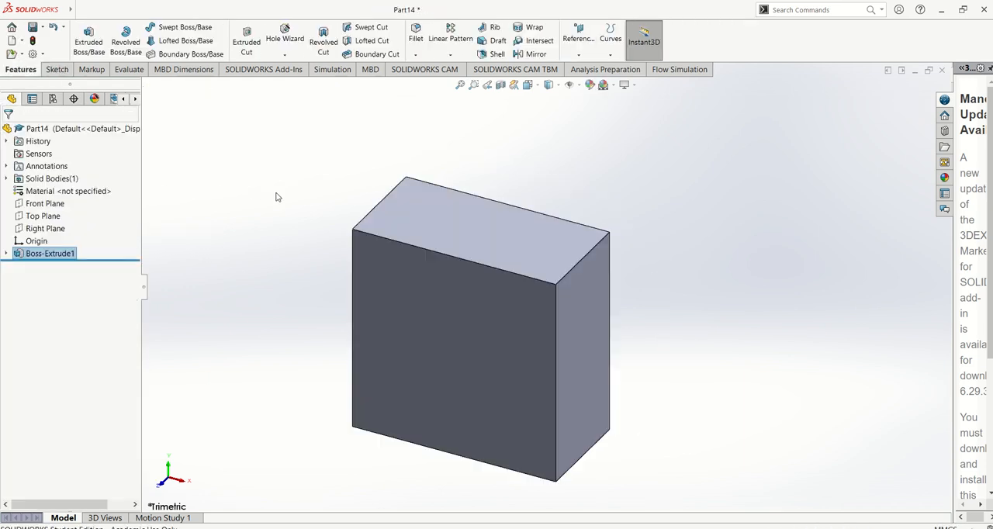
Read the manual's steps for removing material in the PDF, return to SOLIDWORKS and orient the view normal to the block's front face.
key("alt+Tab")
scroll(406, 271, "down", 10)
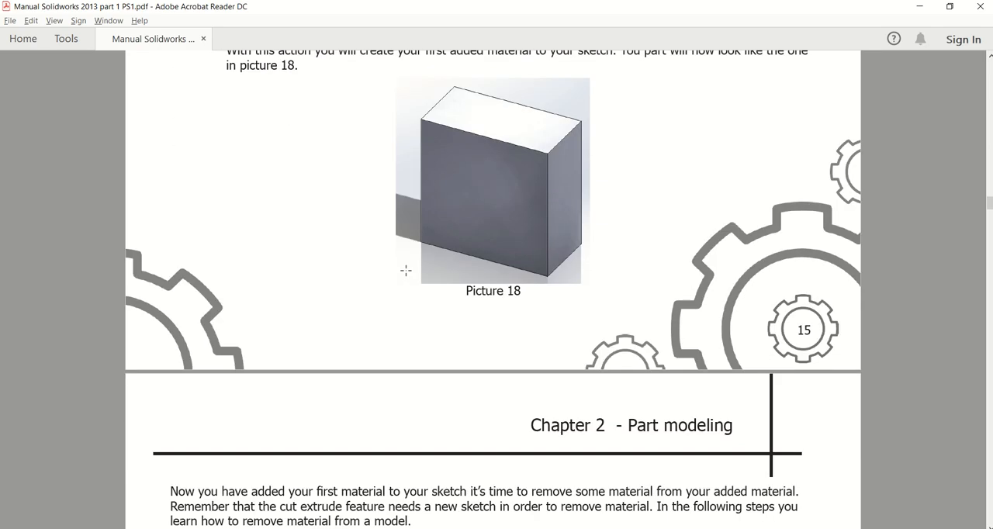
scroll(407, 280, "down", 4)
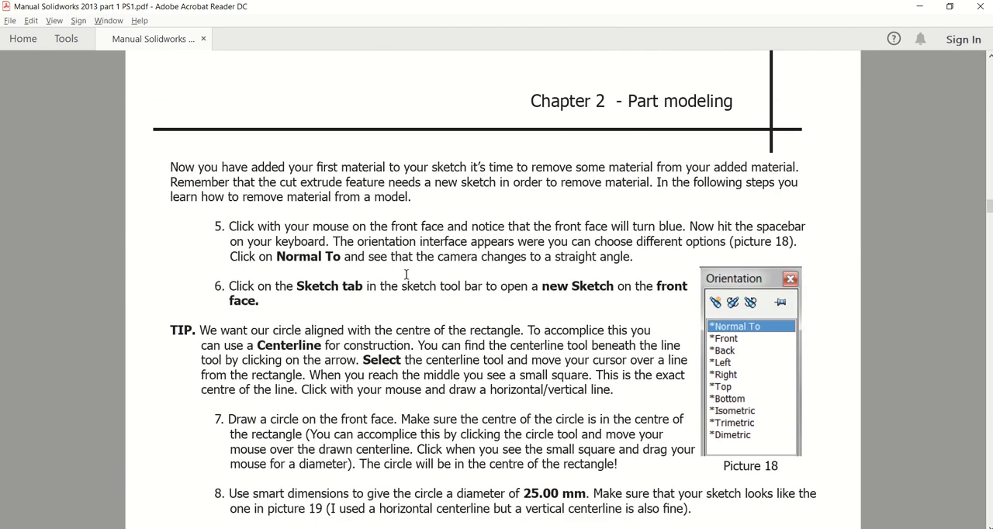
scroll(406, 274, "down", 2)
key("alt+Tab")
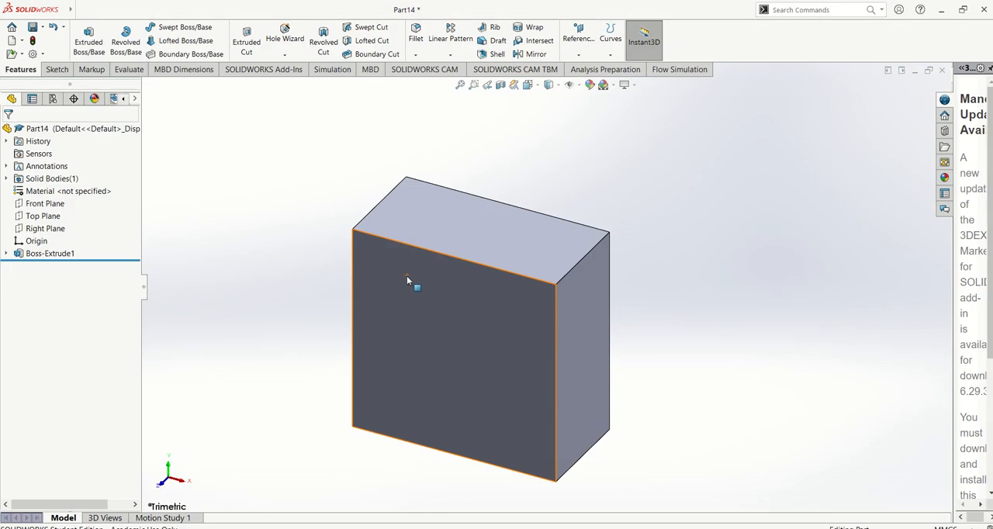
right_click(436, 268)
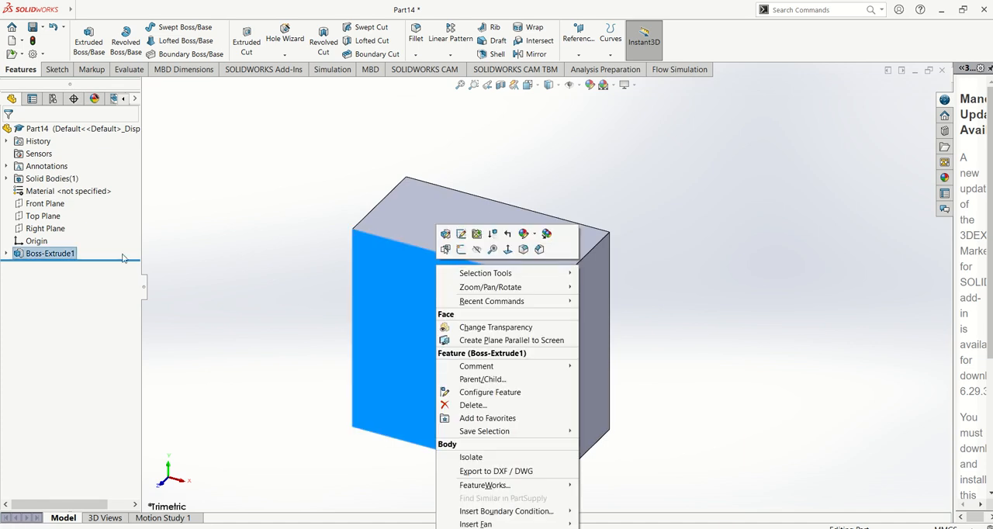
right_click(54, 258)
left_click(93, 239)
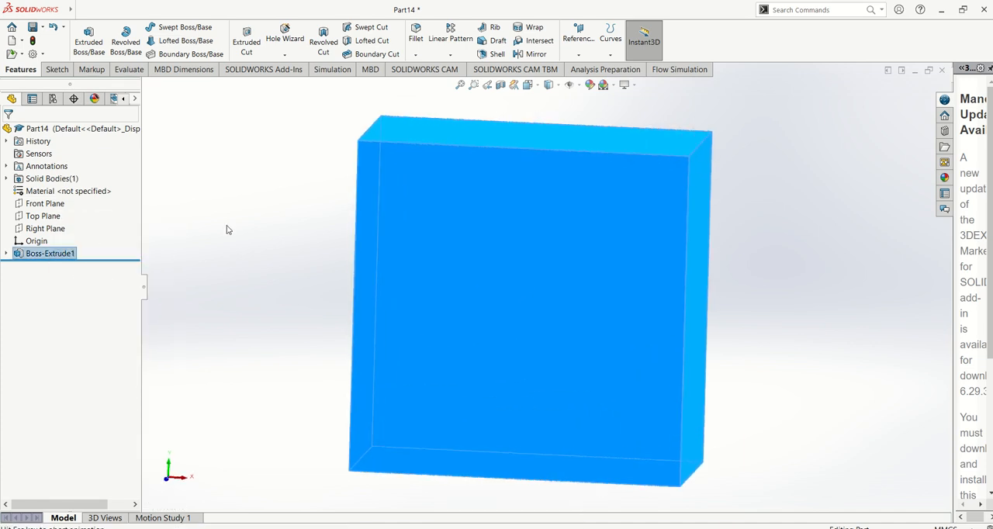
key("space")
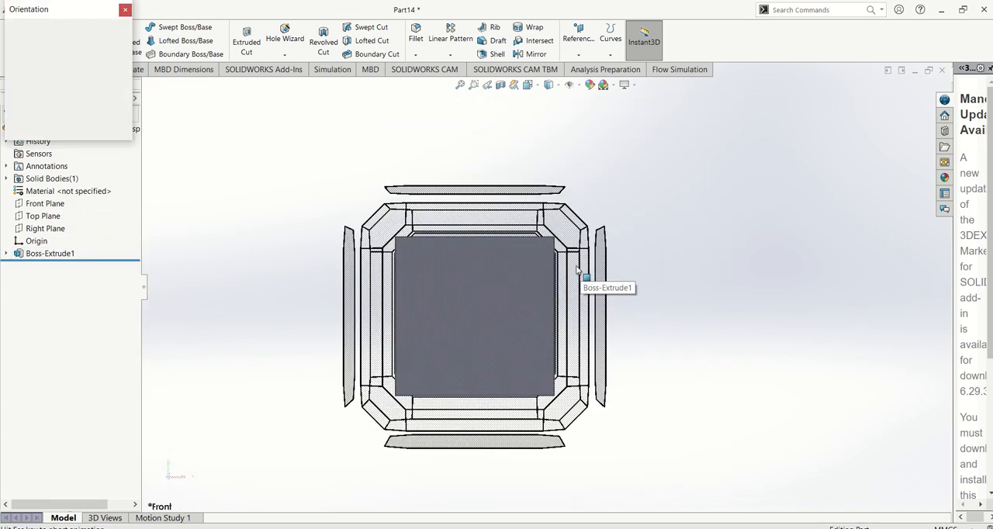
left_click(194, 219)
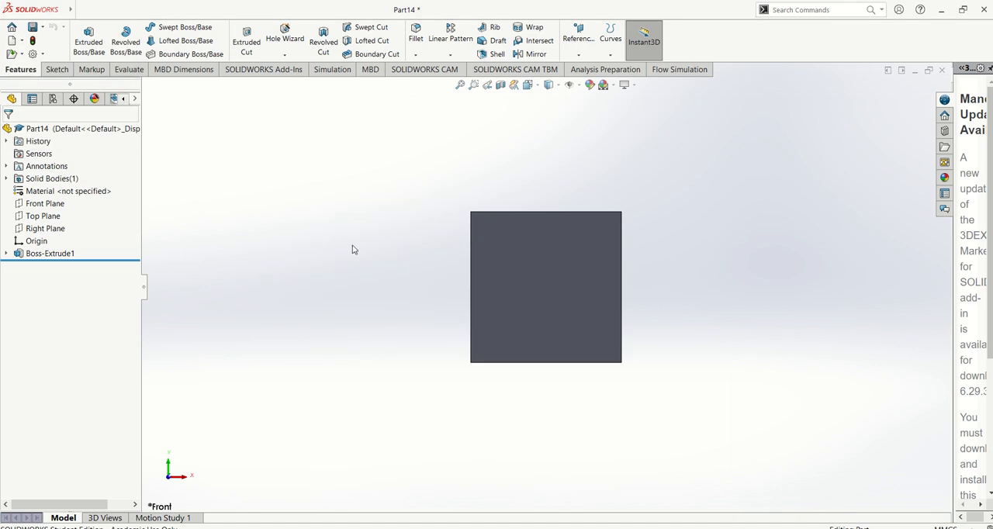
Switch to the PDF manual, examine the circle sketch and Extruded Cut instructions around Pictures 19 to 21, and return to SOLIDWORKS.
key("alt+Tab")
scroll(425, 282, "down", 3)
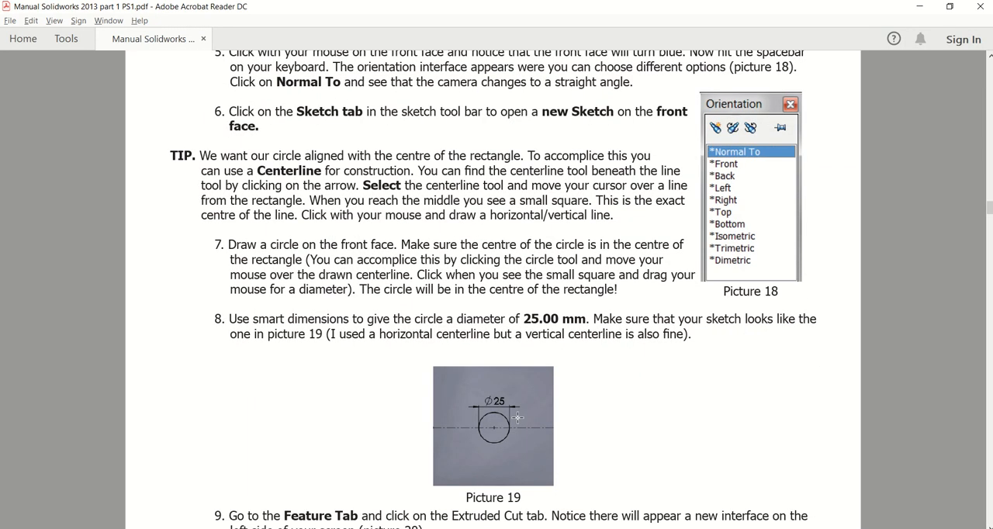
scroll(513, 433, "down", 4)
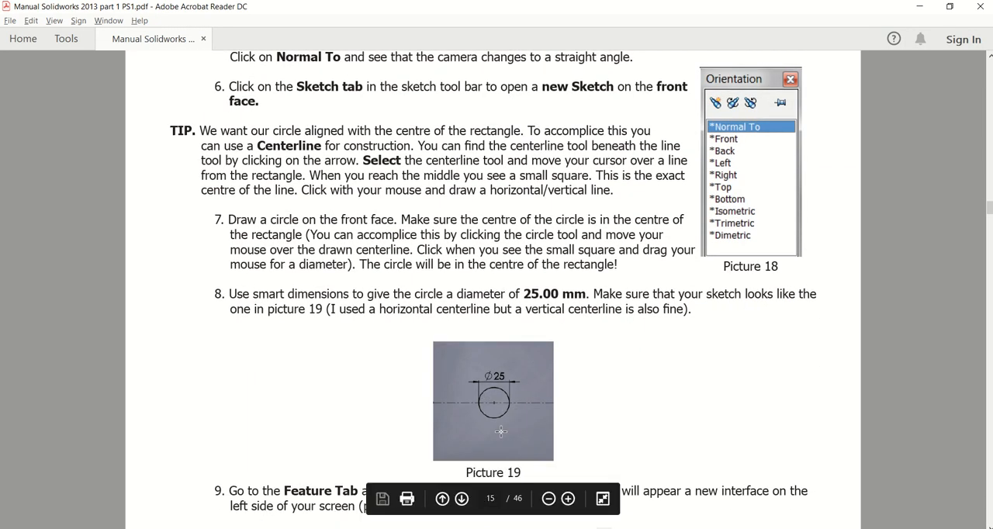
scroll(501, 431, "down", 1)
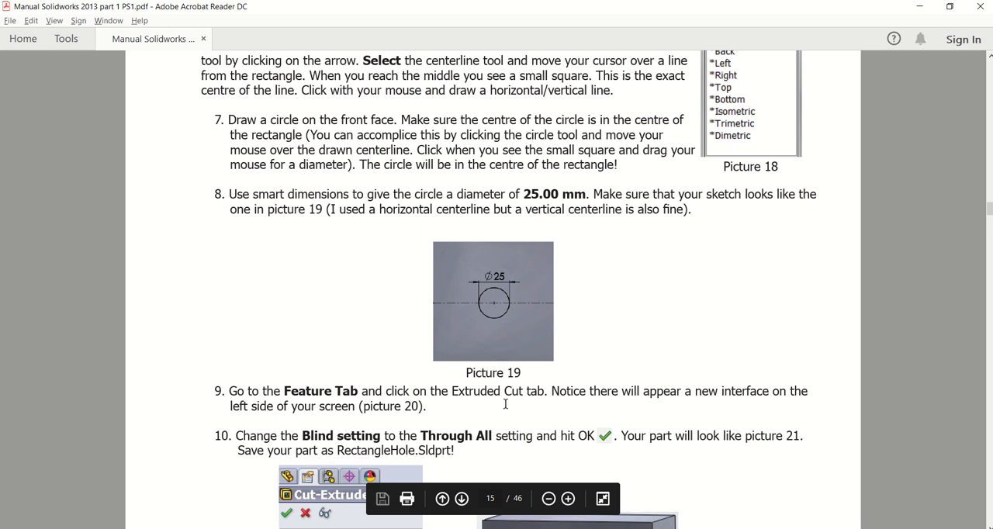
scroll(505, 404, "down", 5)
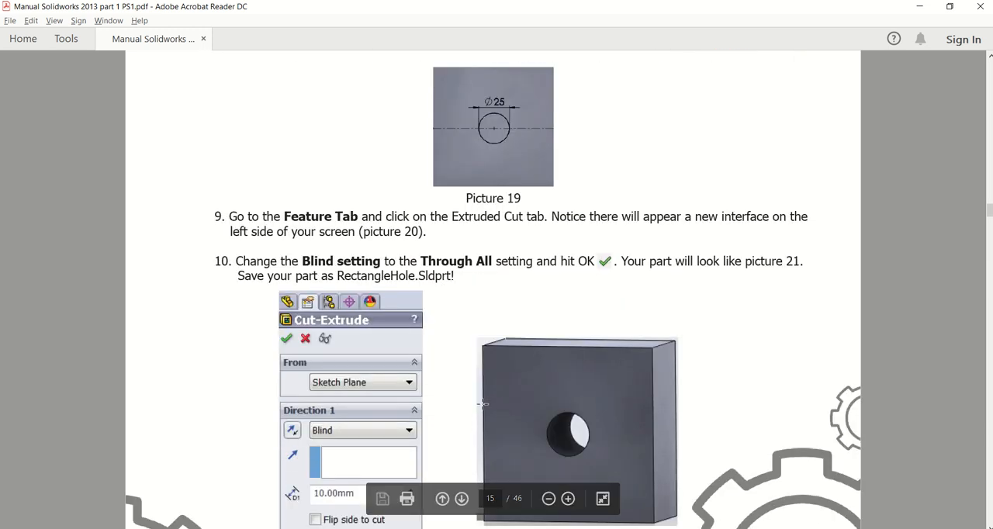
scroll(492, 260, "up", 2)
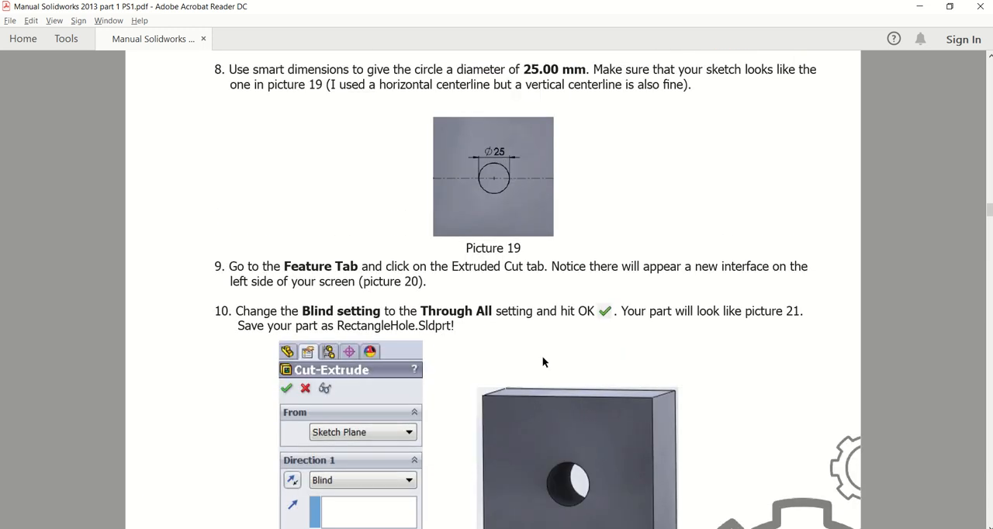
scroll(535, 369, "down", 3)
scroll(371, 457, "down", 1)
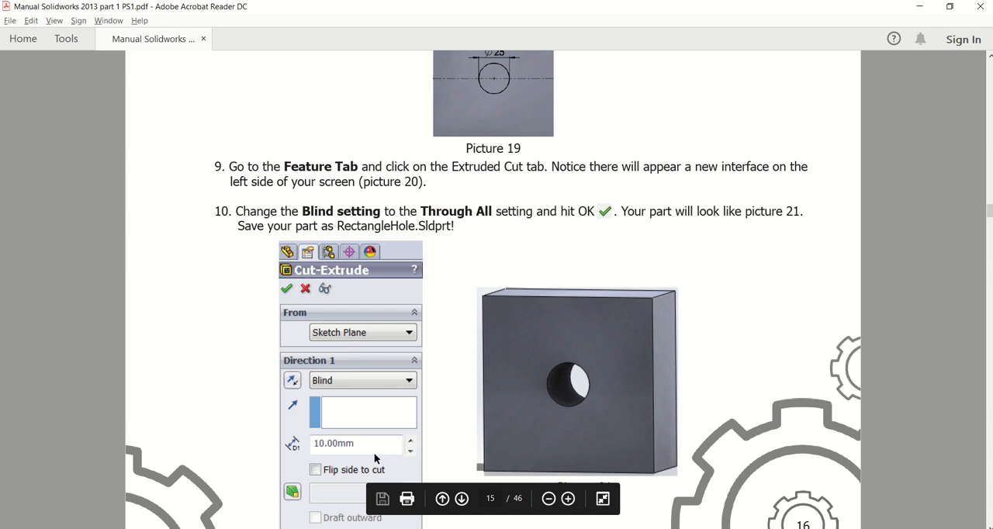
key("alt+Tab")
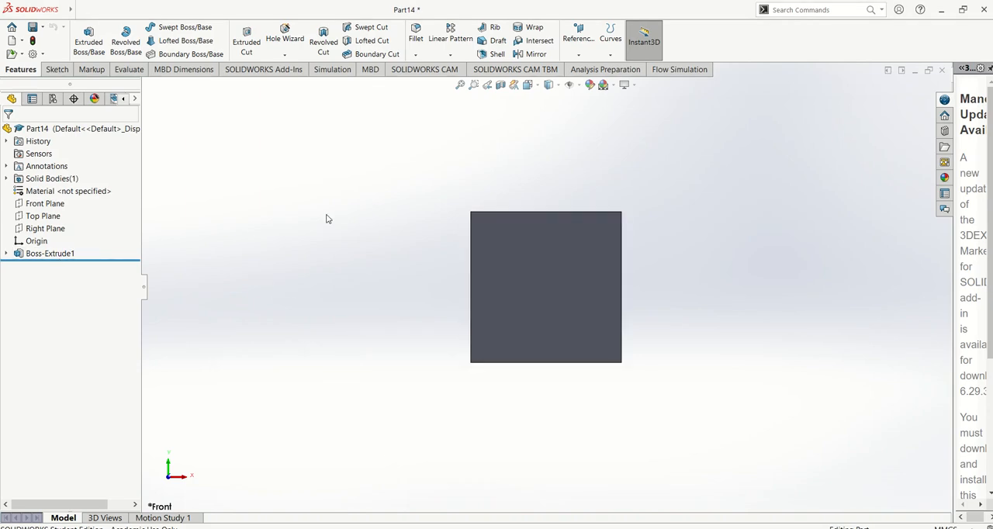
Start a sketch on the block's front face and draw a circle of about 14.2 mm radius near the face's center.
left_click(56, 69)
left_click(83, 35)
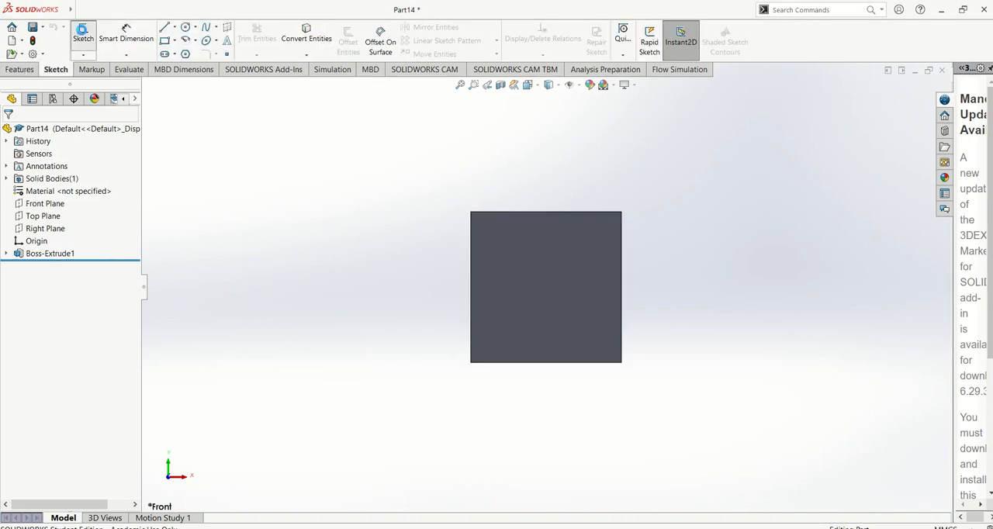
left_click(560, 245)
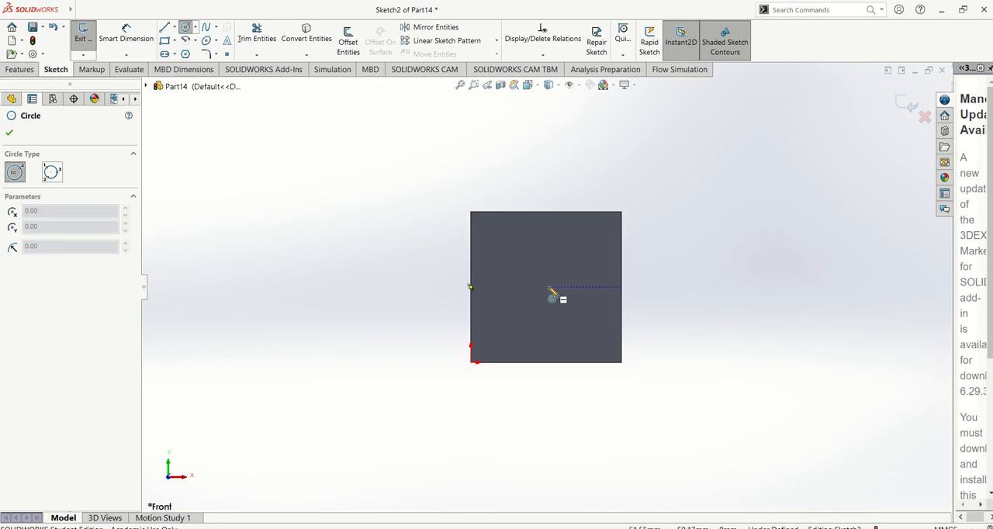
left_click(545, 287)
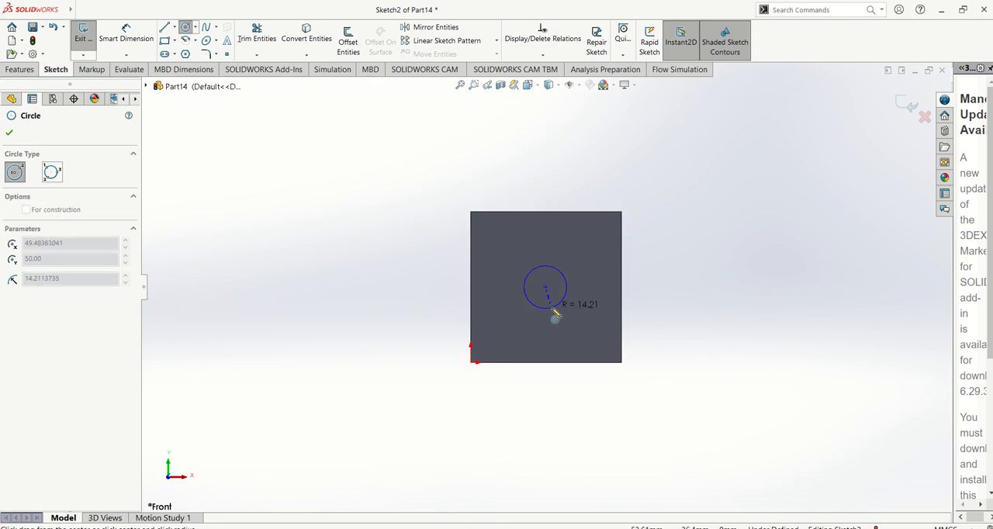
left_click(552, 308)
key("Escape")
Dimension the circle's diameter as 25 mm.
scroll(674, 274, "down", 2)
left_click(145, 40)
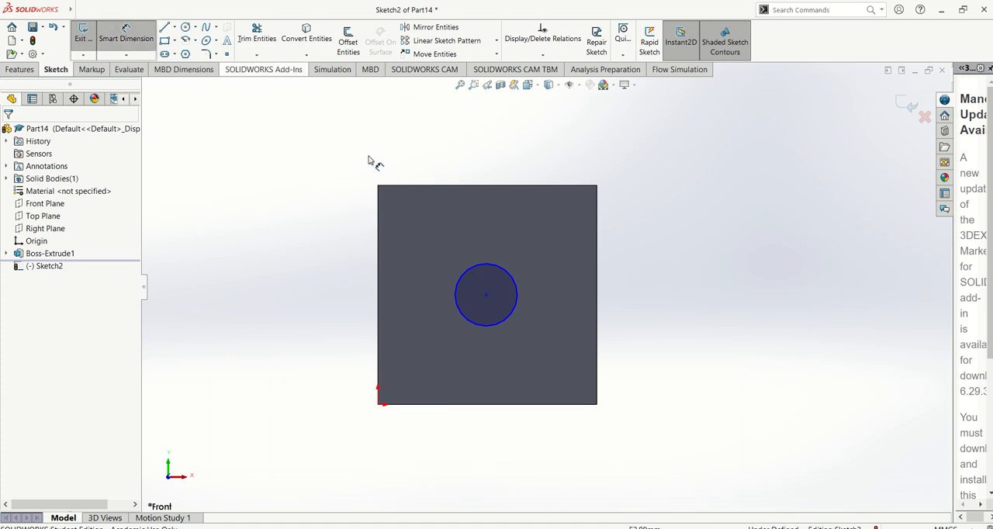
left_click(484, 264)
left_click(656, 191)
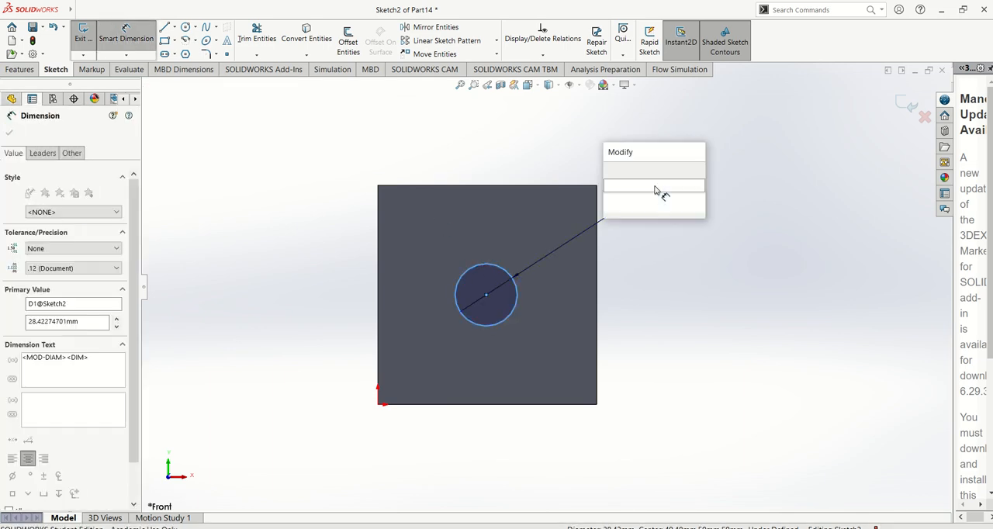
type("25")
key("Return")
key("Escape")
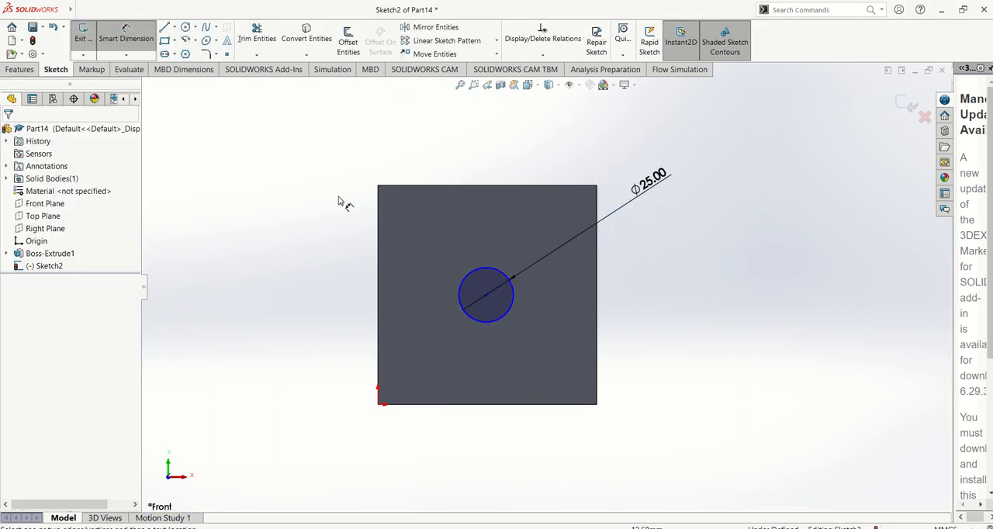
Draw a vertical centerline from the midpoint of the face's top edge to the midpoint of its bottom edge.
left_click(174, 27)
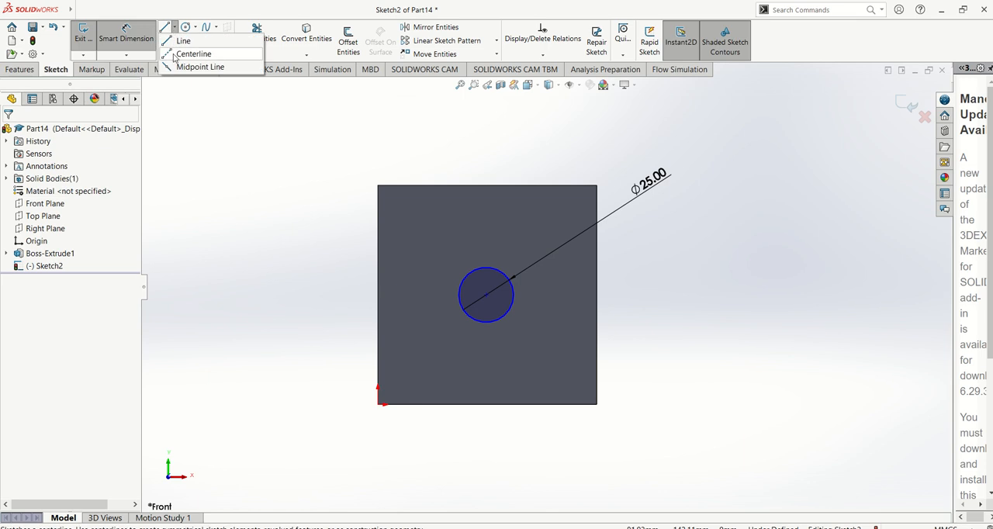
left_click(175, 56)
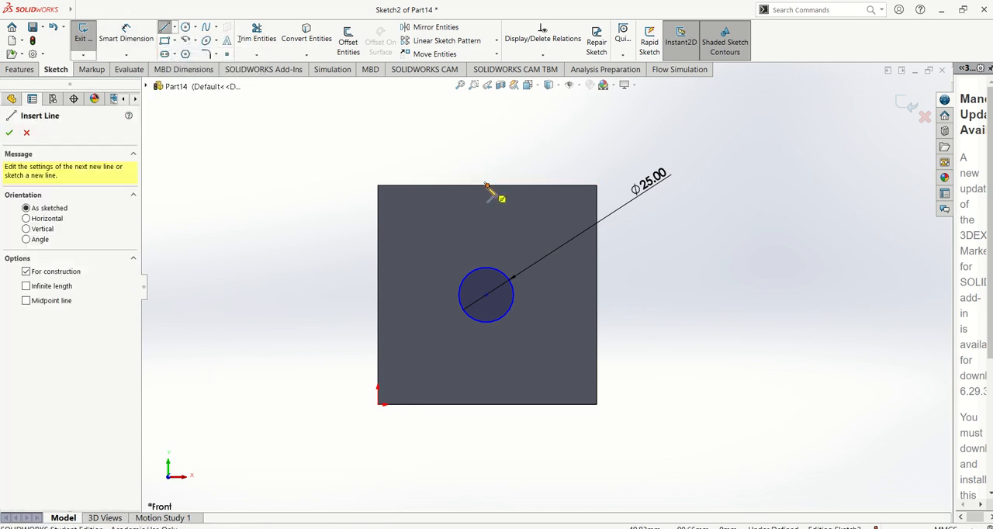
left_click(486, 184)
left_click(488, 400)
key("Escape")
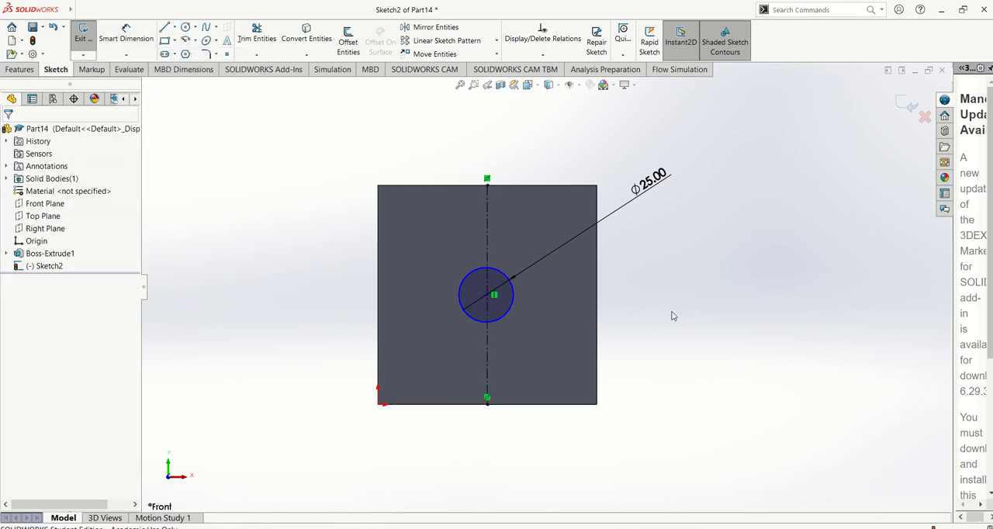
Add a Midpoint relation between the circle's center point and the vertical centerline.
scroll(590, 313, "down", 3)
left_click(410, 280)
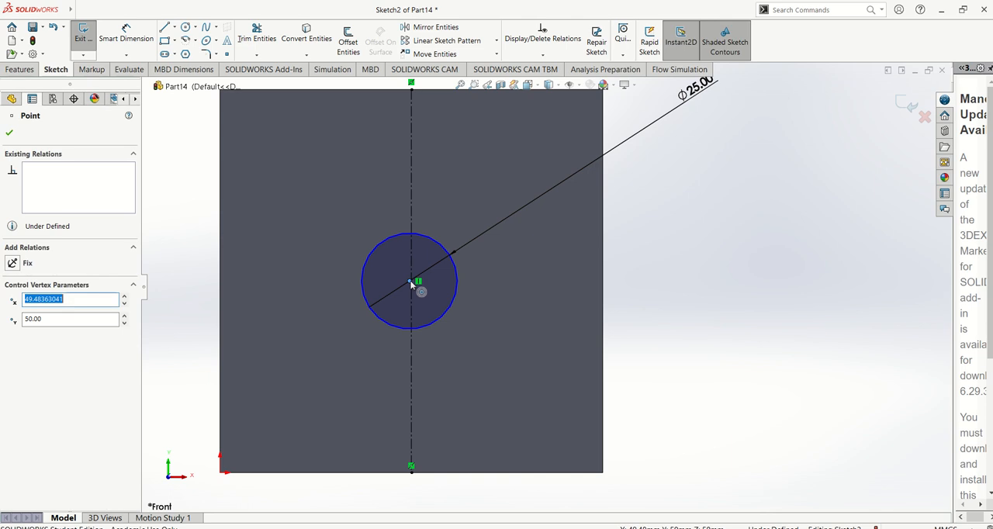
left_click(412, 223, "ctrl")
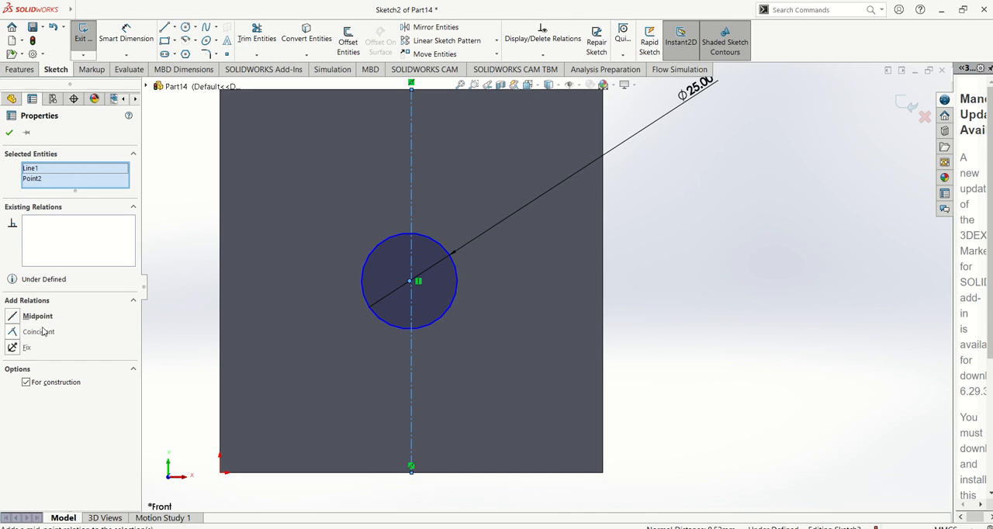
left_click(14, 316)
left_click(656, 277)
scroll(547, 285, "up", 5)
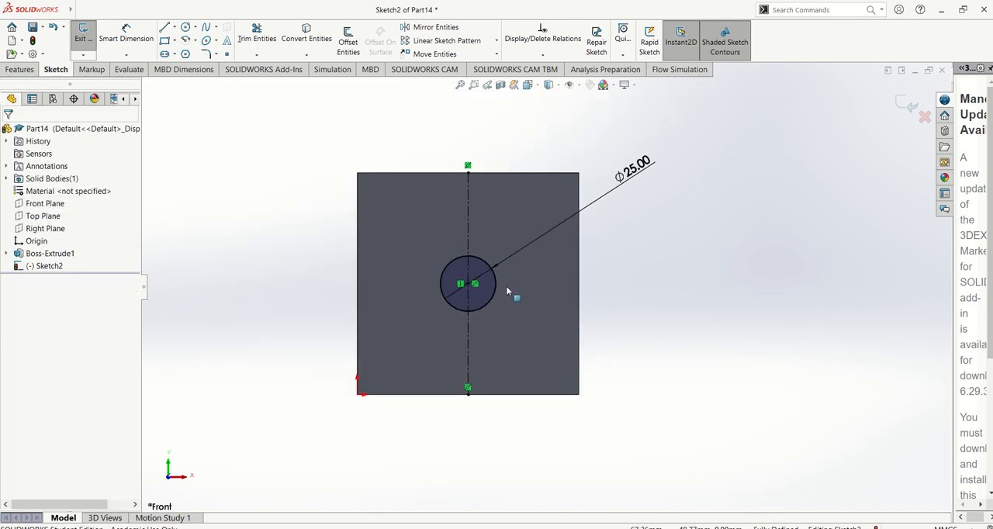
Cut the circle 10 mm deep into the block as a Blind Extruded Cut from the sketch plane and inspect the hole.
left_click(19, 69)
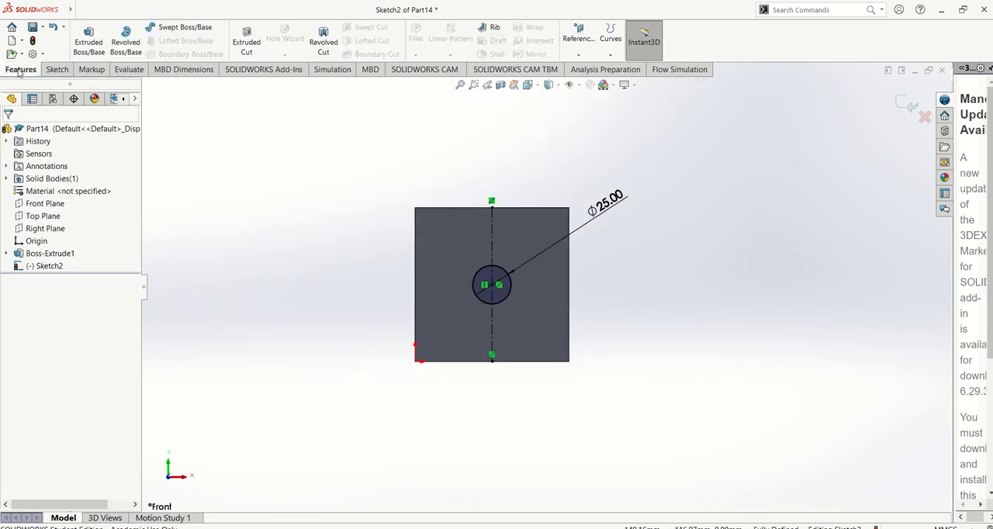
left_click(247, 39)
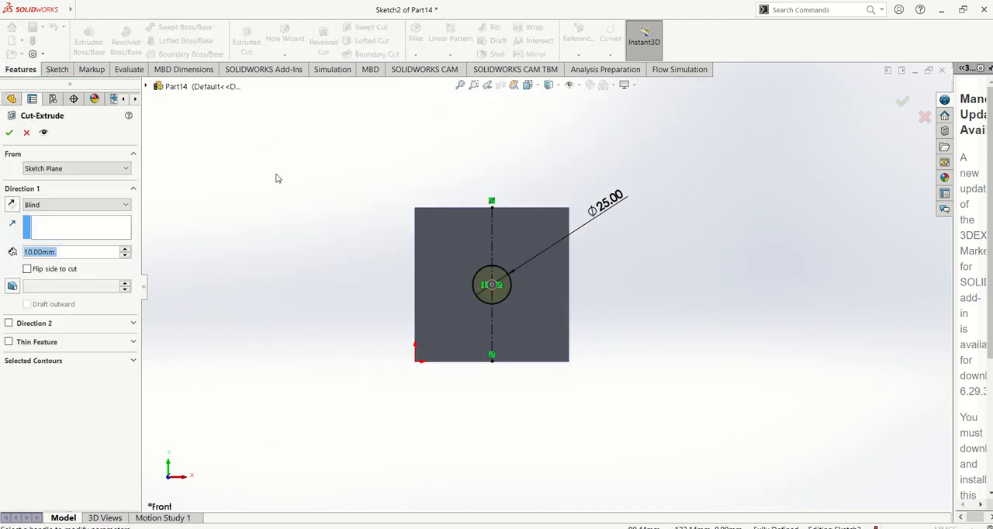
left_click(8, 134)
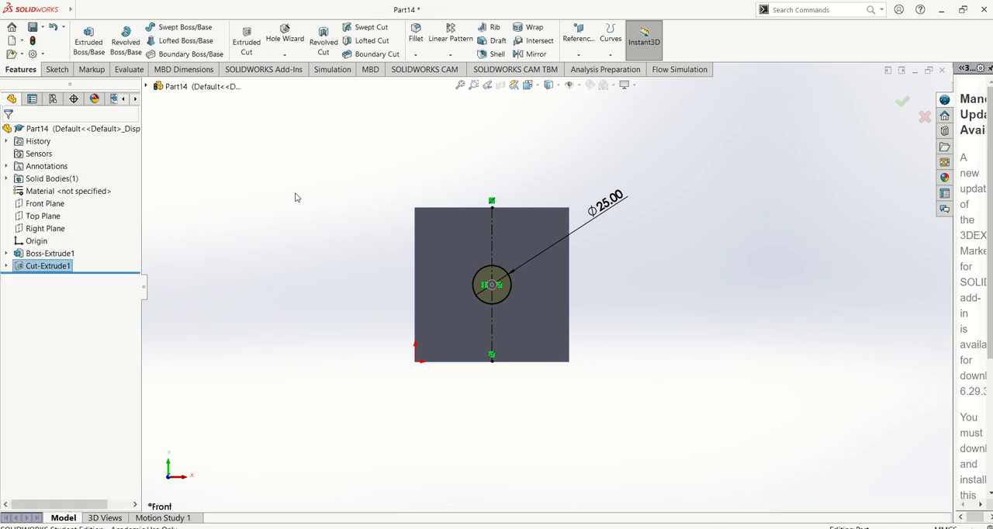
scroll(434, 268, "down", 3)
middle_click_drag(448, 265, 459, 208)
left_click(480, 247)
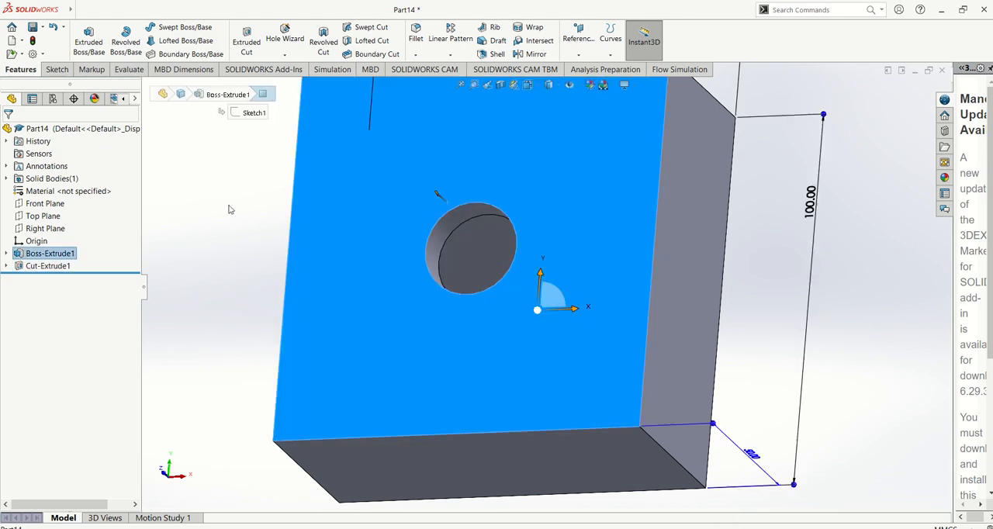
Edit the hole's cut feature to use the Through All end condition, inspect the hole and restore the front view.
left_click(49, 266)
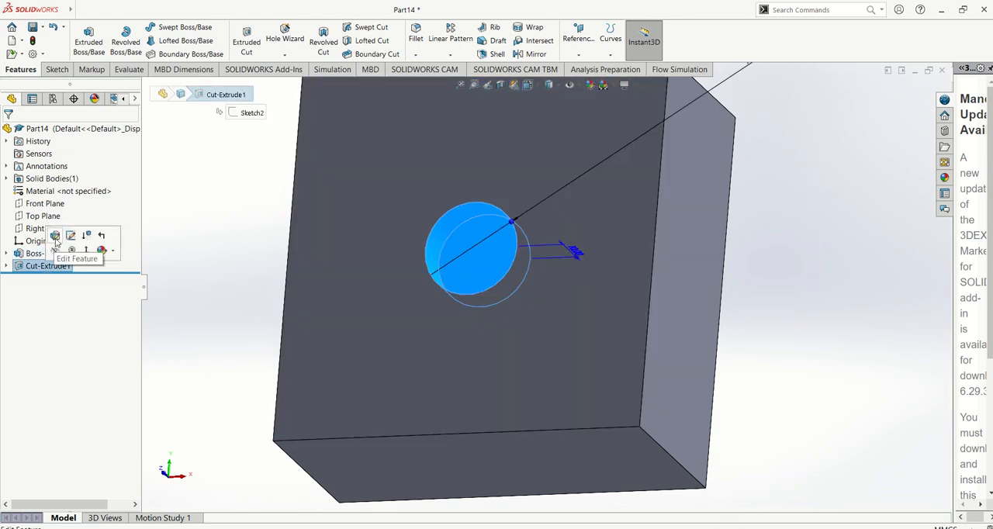
left_click(55, 239)
left_click(63, 206)
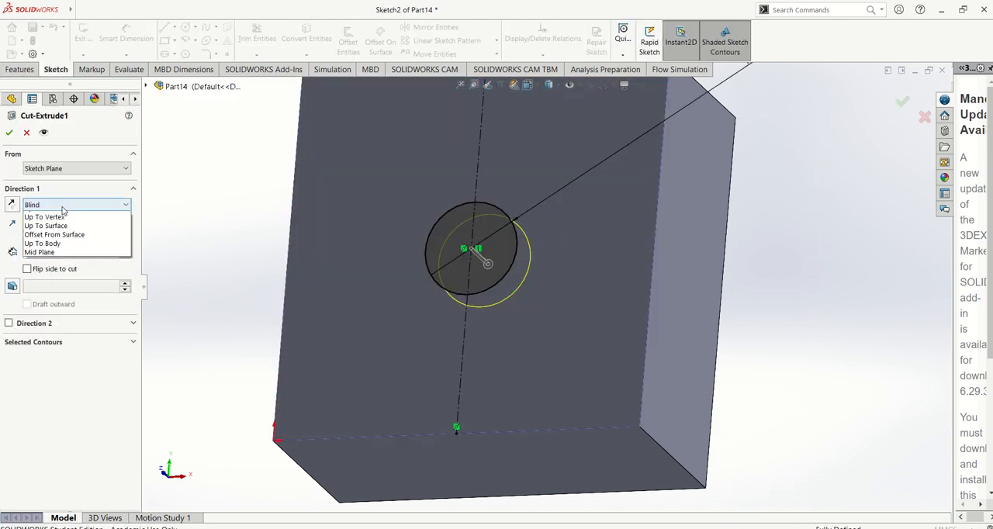
left_click(56, 220)
left_click(9, 133)
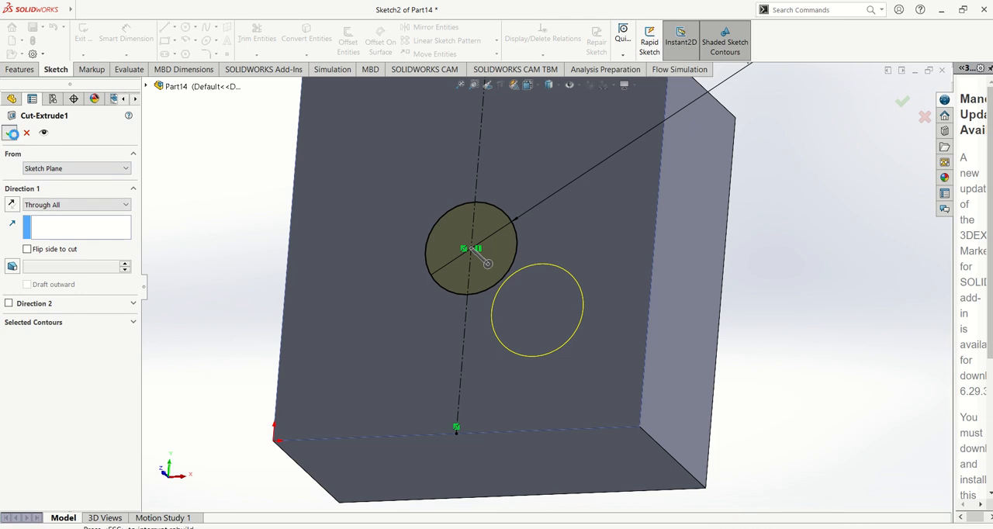
scroll(415, 281, "up", 4)
middle_click_drag(415, 280, 470, 363)
scroll(471, 364, "up", 1)
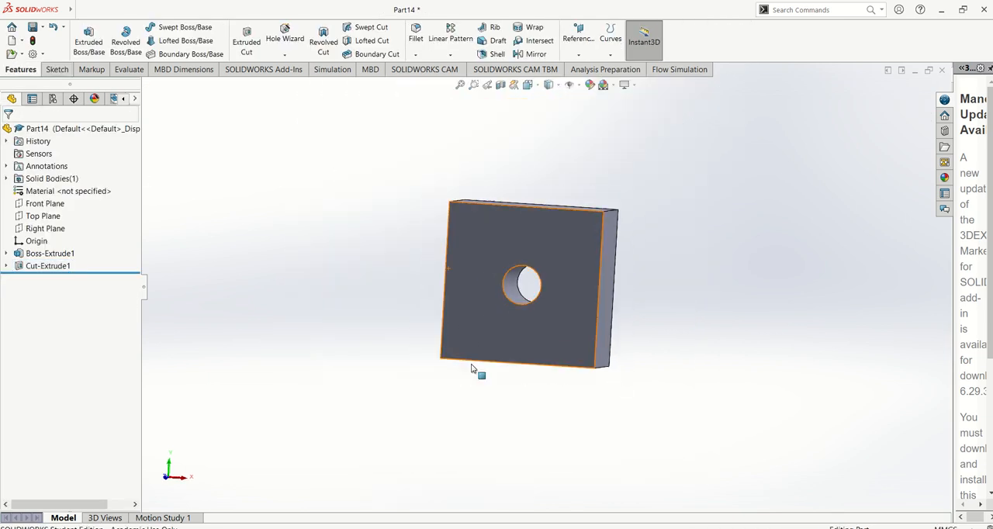
key("ctrl+1")
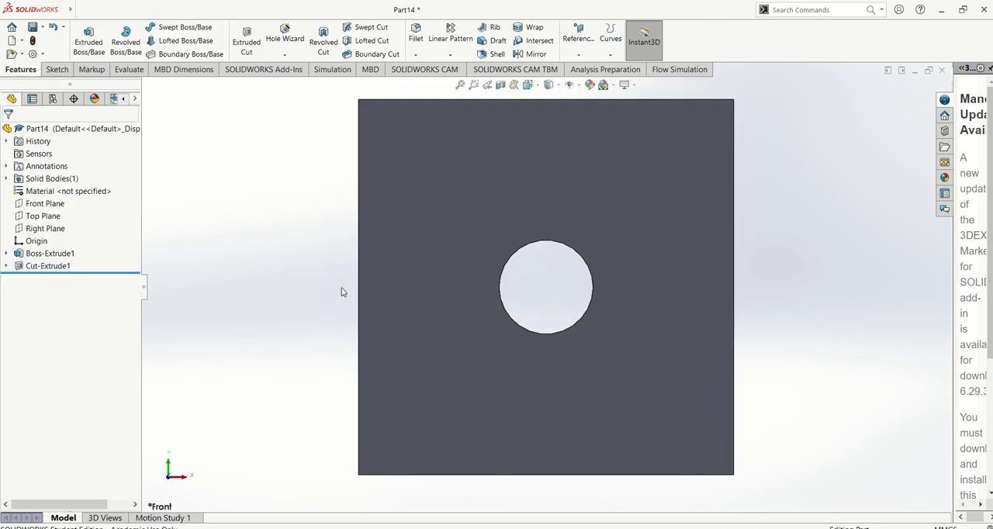
Switch to the PDF manual, read section 2.3 on changing features through to the Chapter 3 title page, and return to SOLIDWORKS.
key("alt+Tab")
scroll(508, 359, "down", 5)
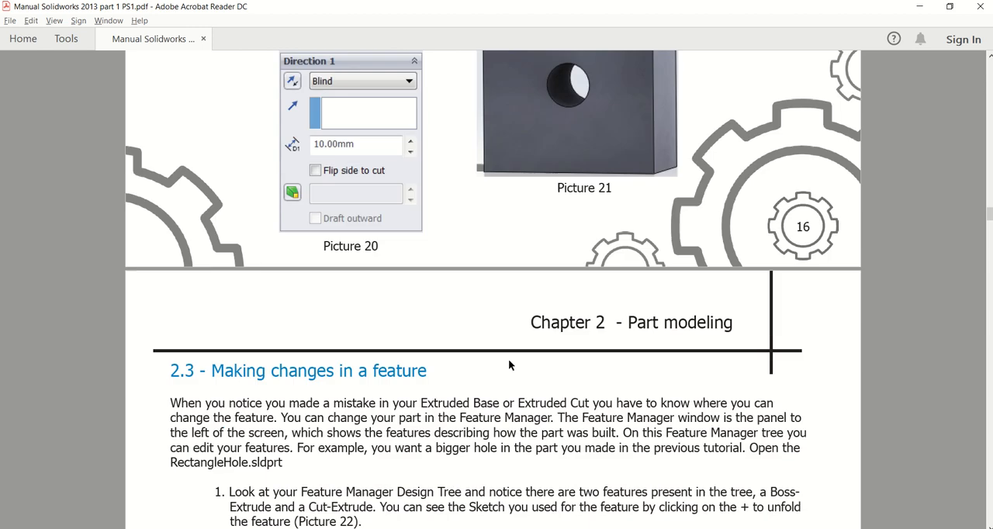
scroll(508, 359, "down", 4)
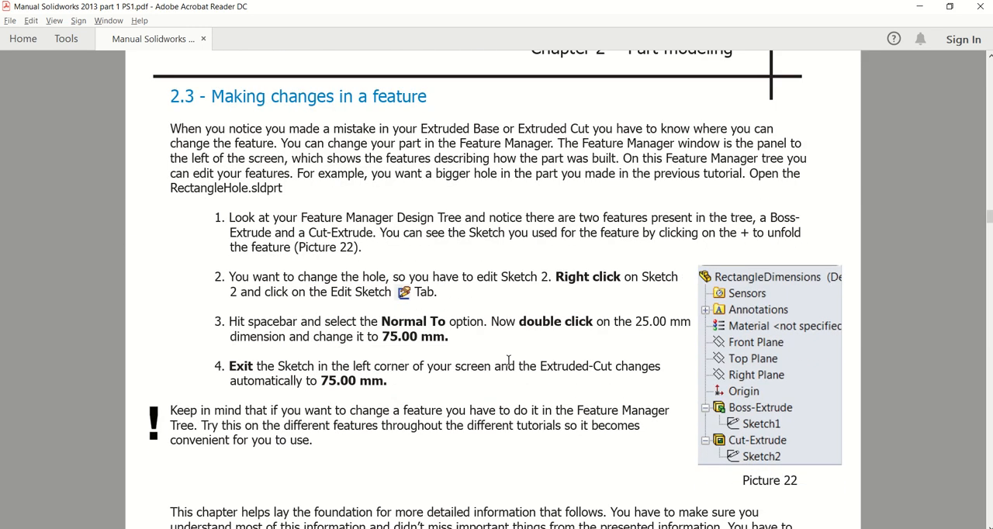
scroll(508, 359, "down", 5)
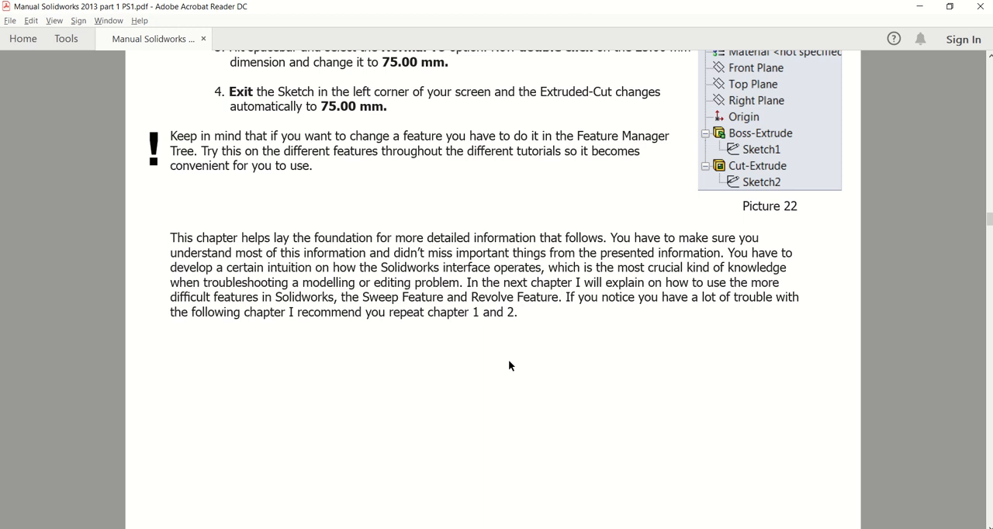
scroll(509, 362, "down", 6)
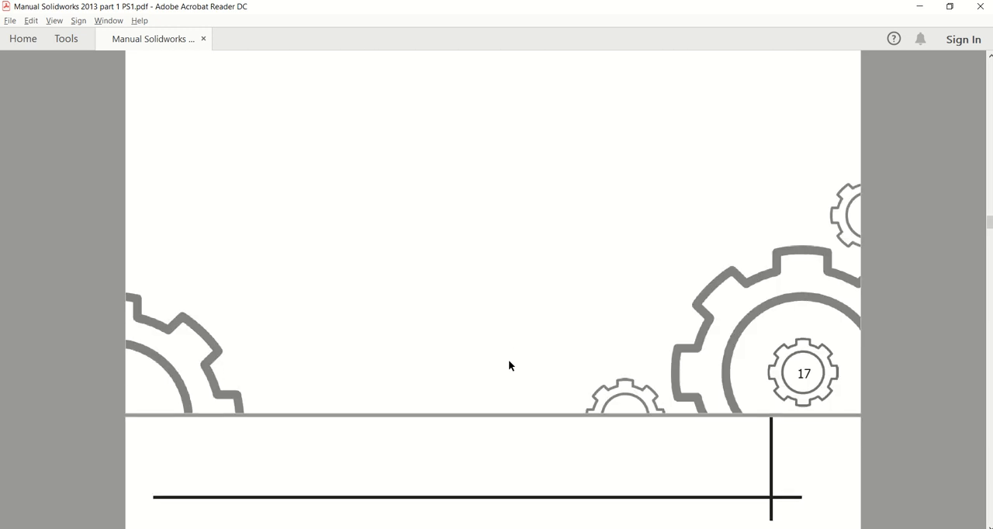
scroll(510, 361, "down", 10)
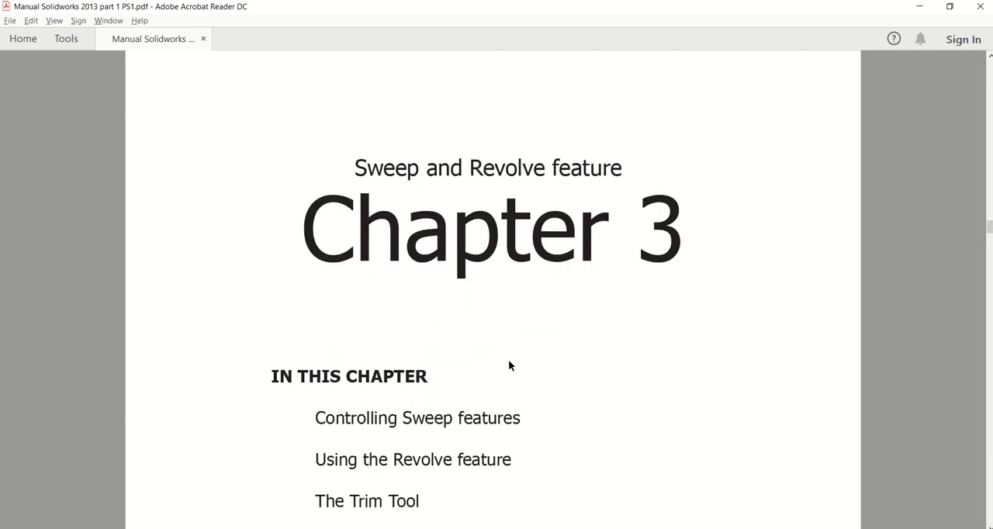
scroll(509, 366, "down", 1)
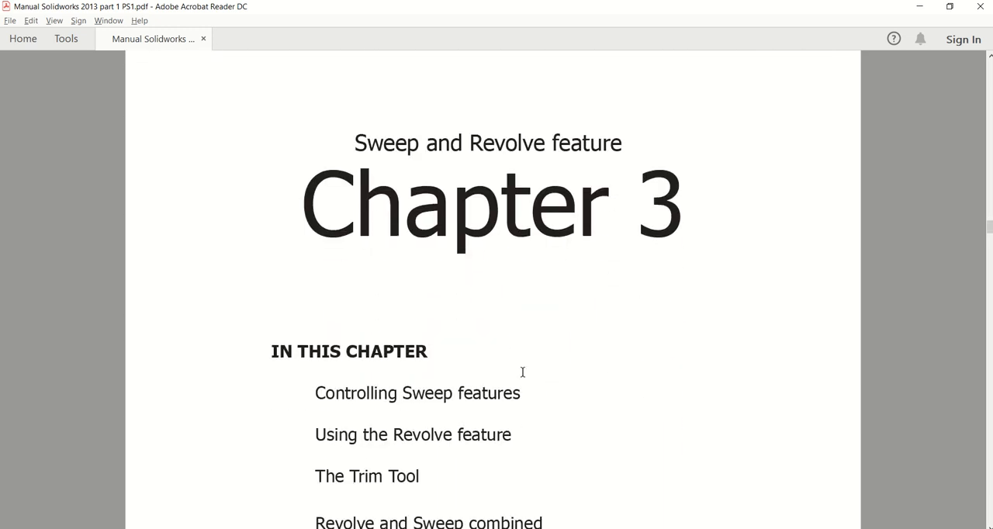
key("alt+Tab")
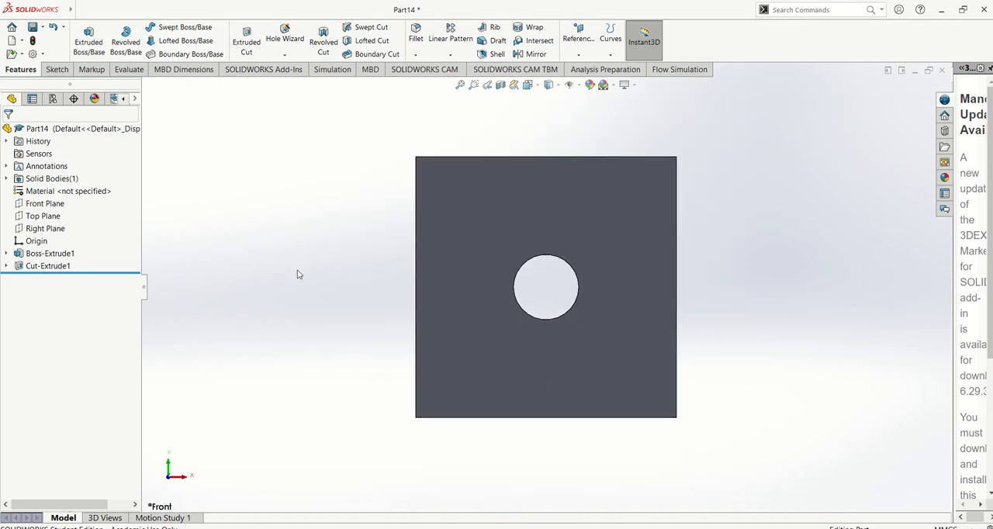
Assign Plain Carbon Steel as the part's material.
key("ctrl+1")
right_click(83, 191)
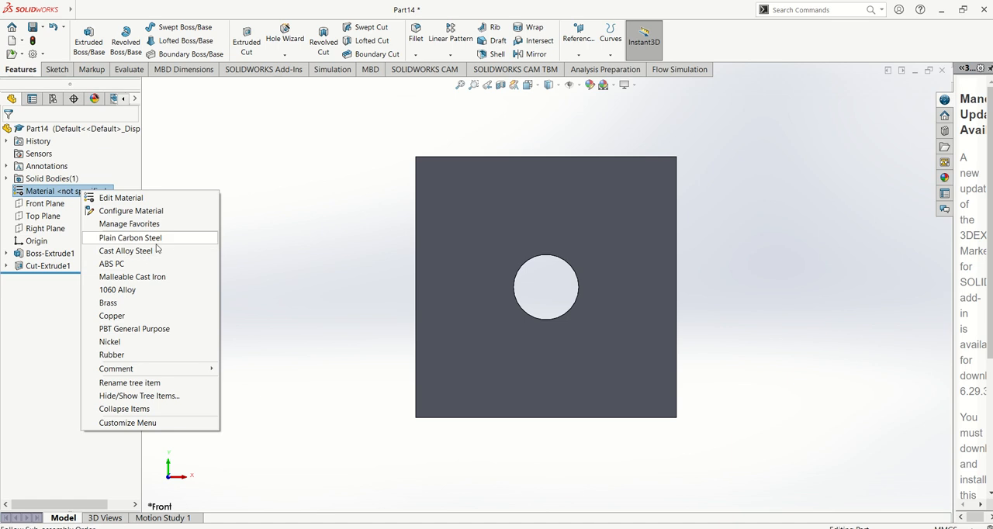
left_click(143, 238)
Set the part's material to AISI 304 from the Steel category of the SOLIDWORKS Materials library.
right_click(76, 192)
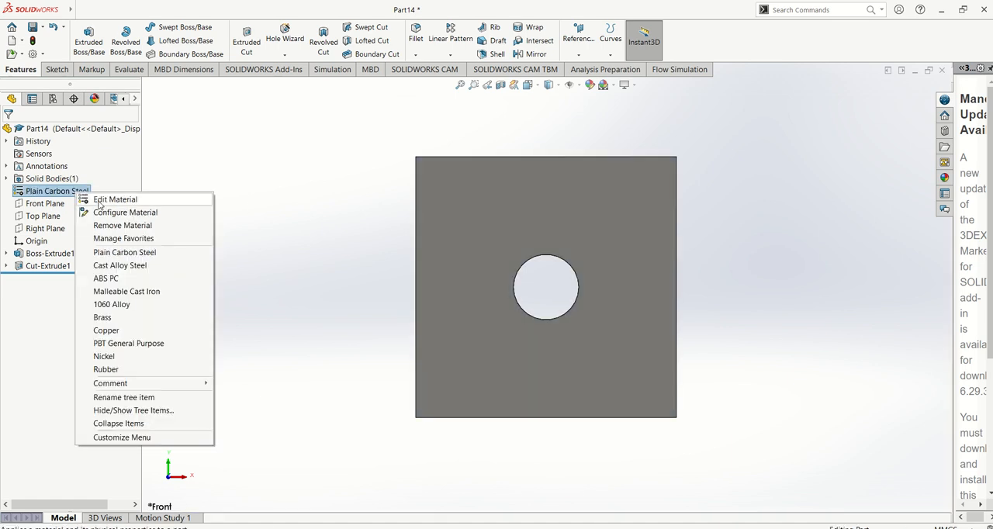
left_click(98, 202)
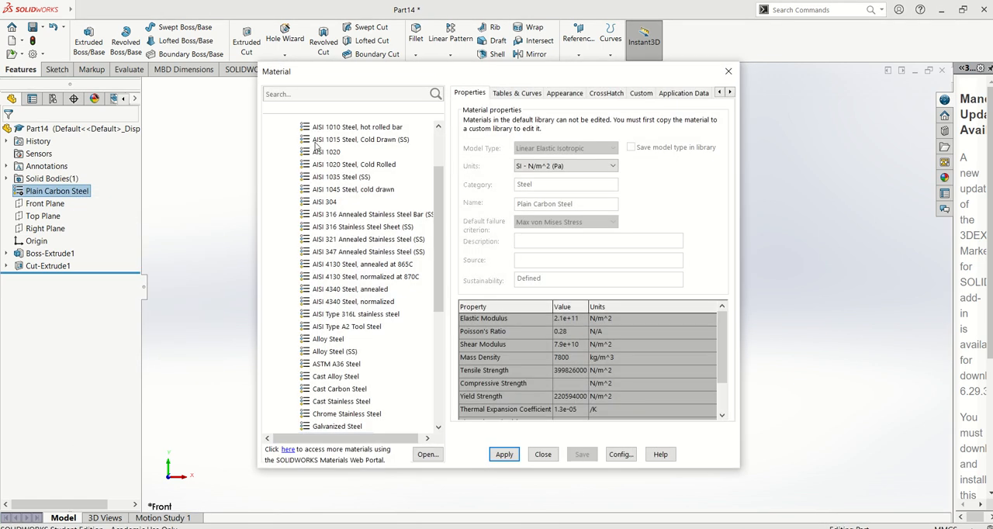
scroll(431, 264, "up", 3)
double_click(306, 153)
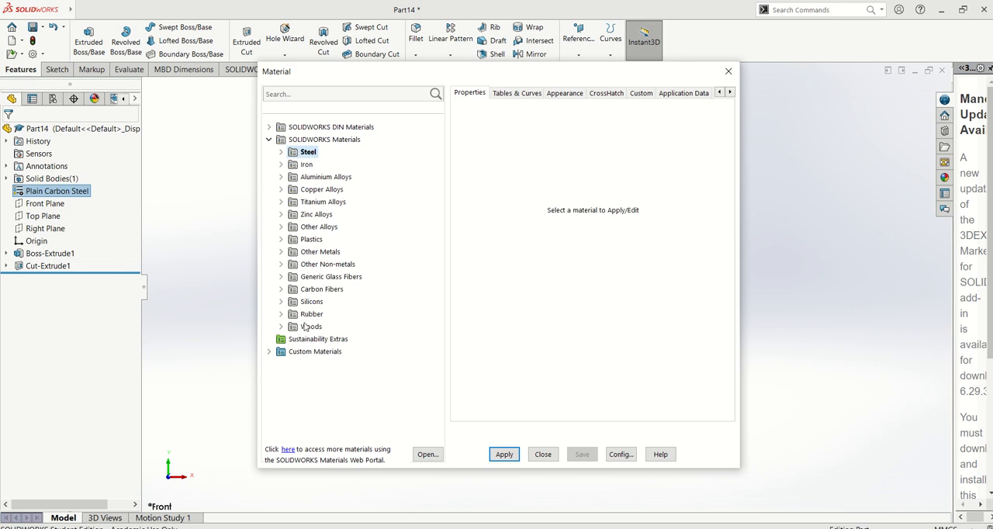
left_click(281, 155)
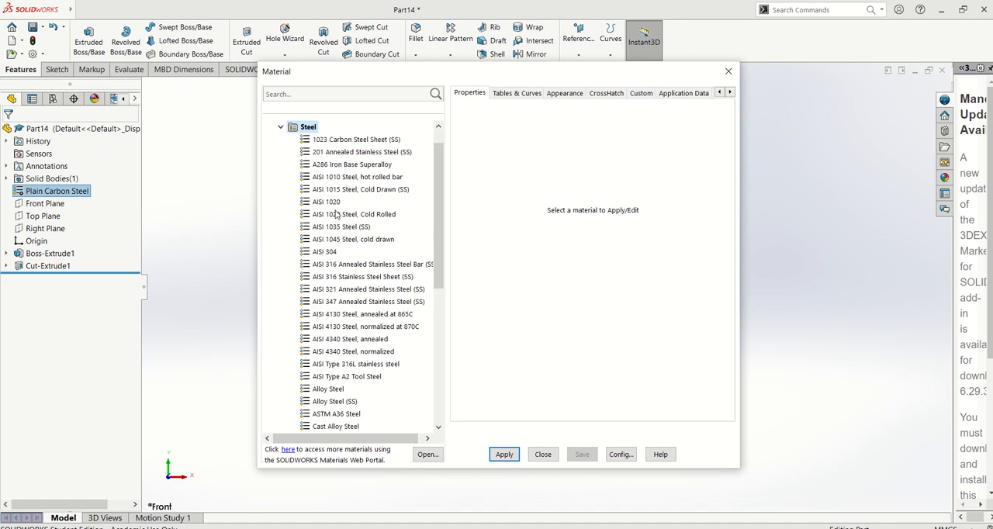
left_click(326, 252)
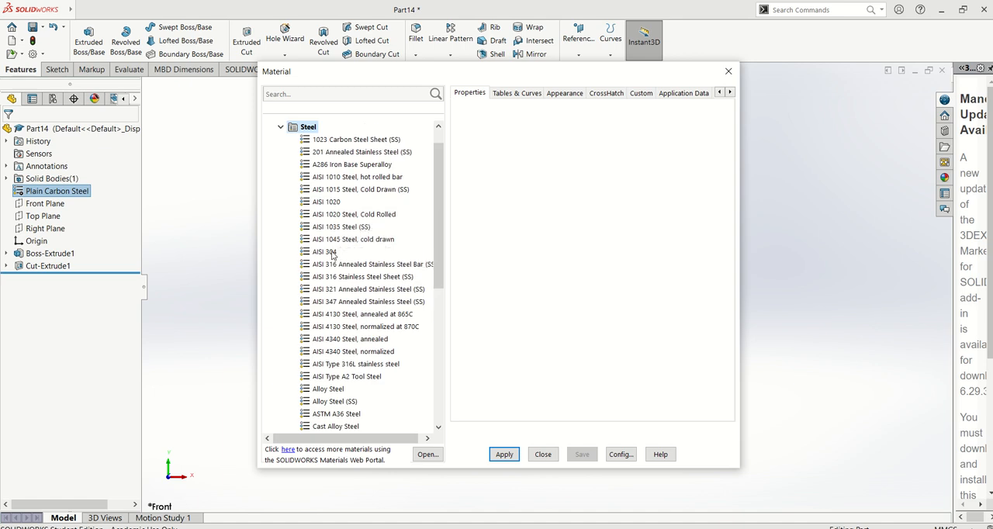
left_click(505, 454)
left_click(543, 454)
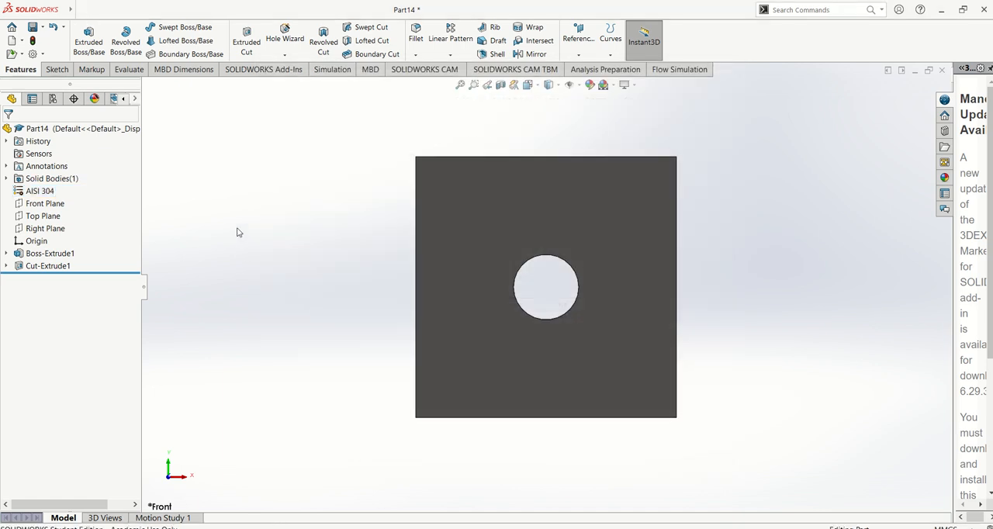
Evaluate the part's mass properties and switch their units option to custom settings, keeping millimeters and grams.
left_click(133, 69)
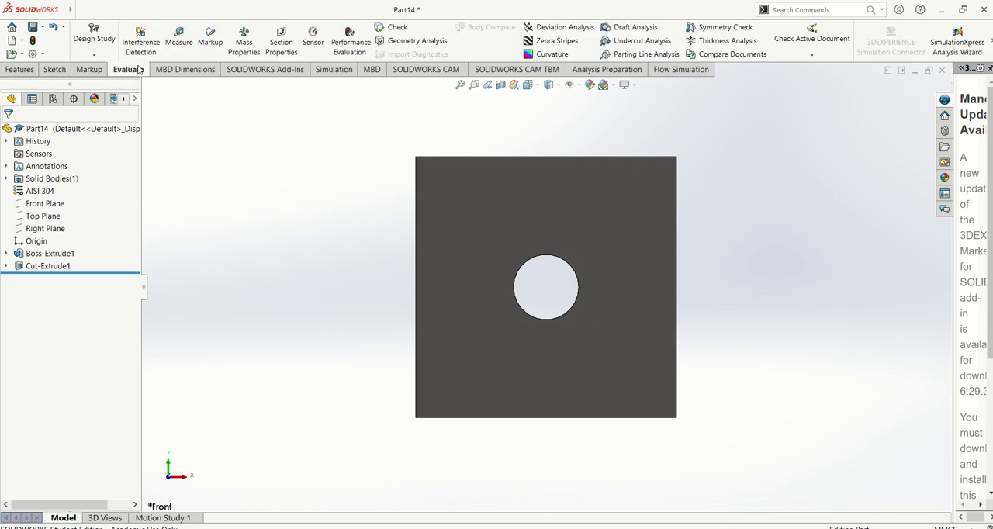
left_click(244, 49)
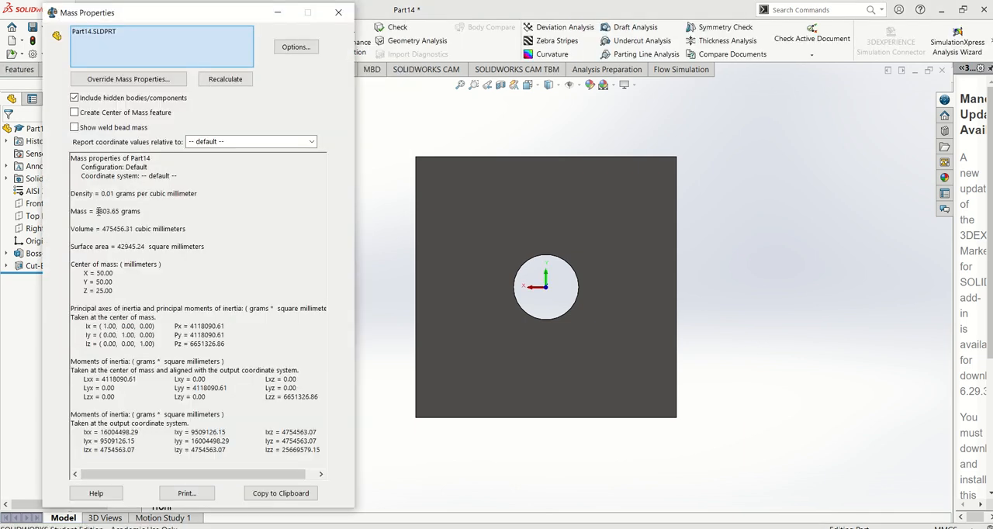
left_click_drag(97, 211, 169, 211)
left_click(140, 214)
left_click(296, 47)
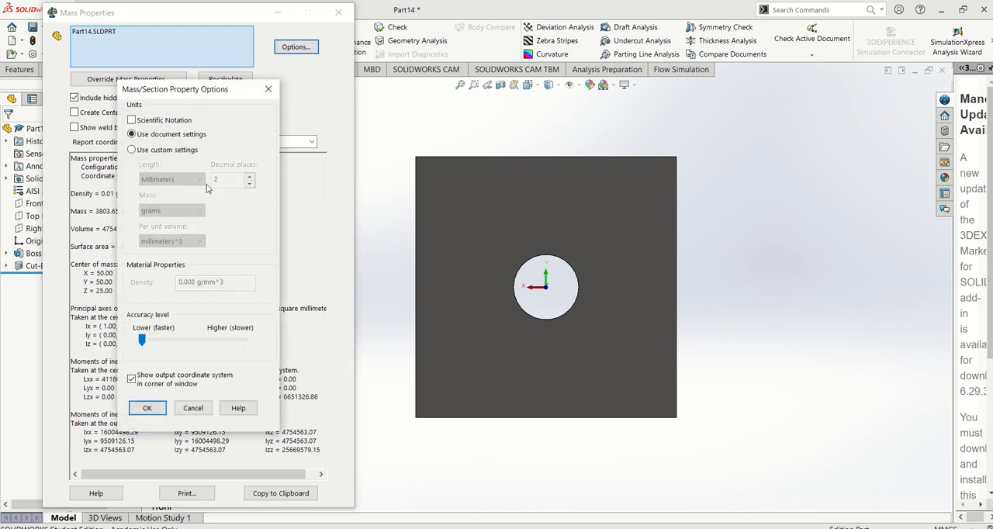
left_click(133, 150)
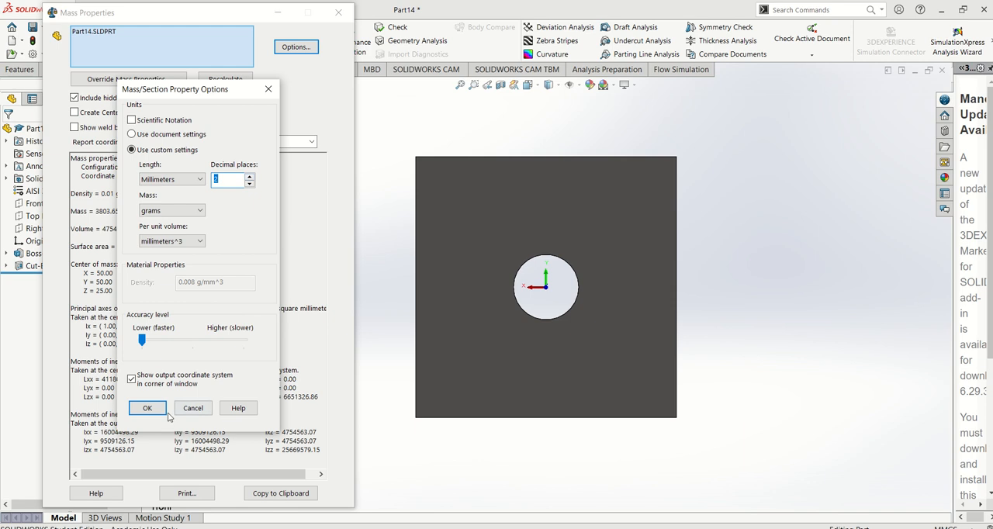
left_click(149, 409)
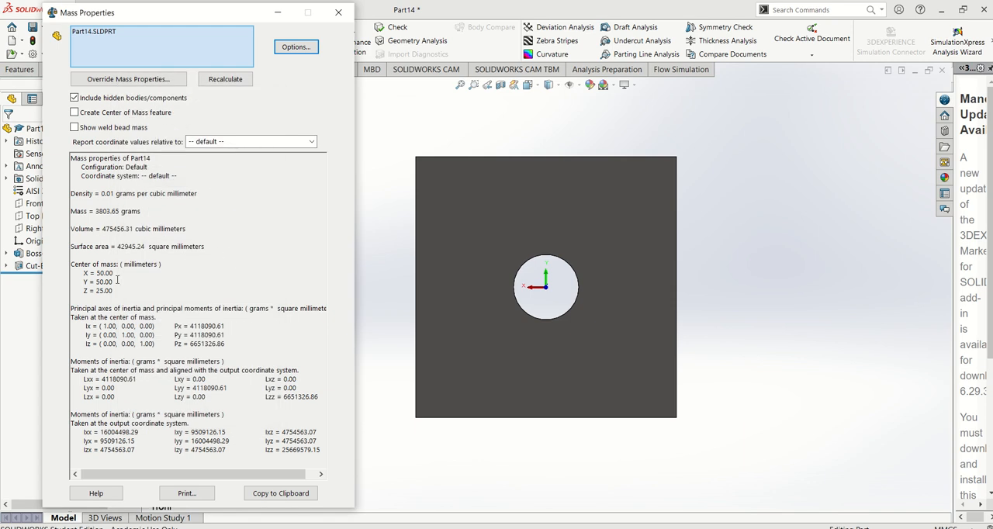
Examine the mass and center of mass in the mass properties report and close it.
left_click_drag(78, 264, 114, 284)
left_click(114, 284)
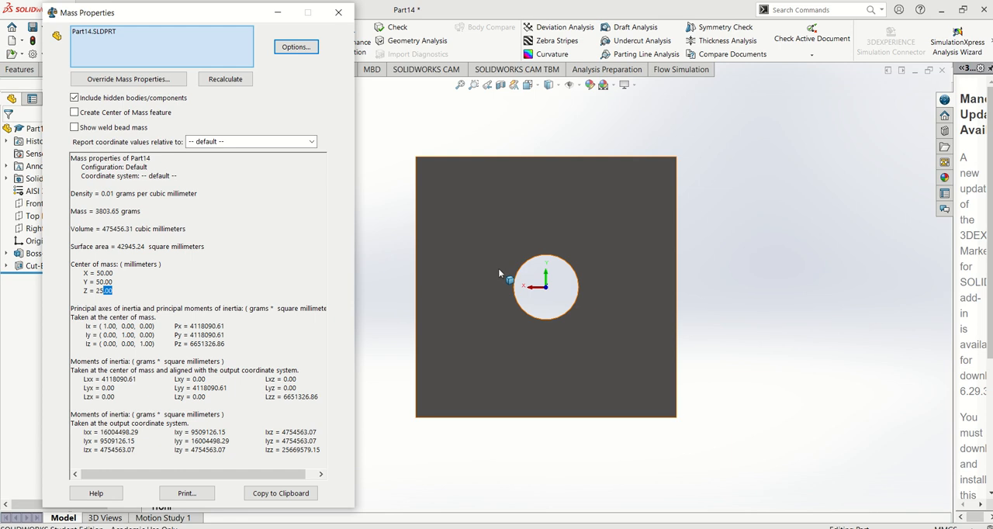
left_click(138, 235)
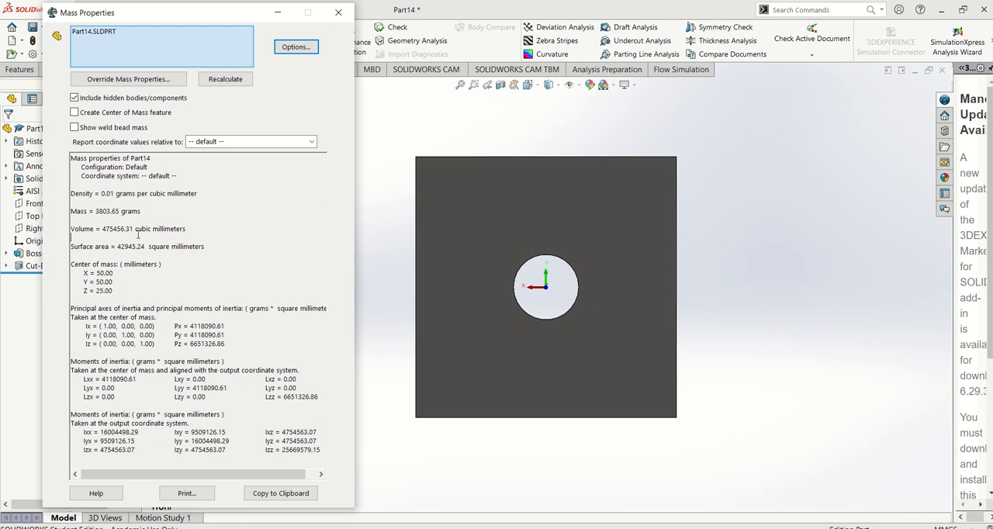
left_click_drag(72, 211, 144, 222)
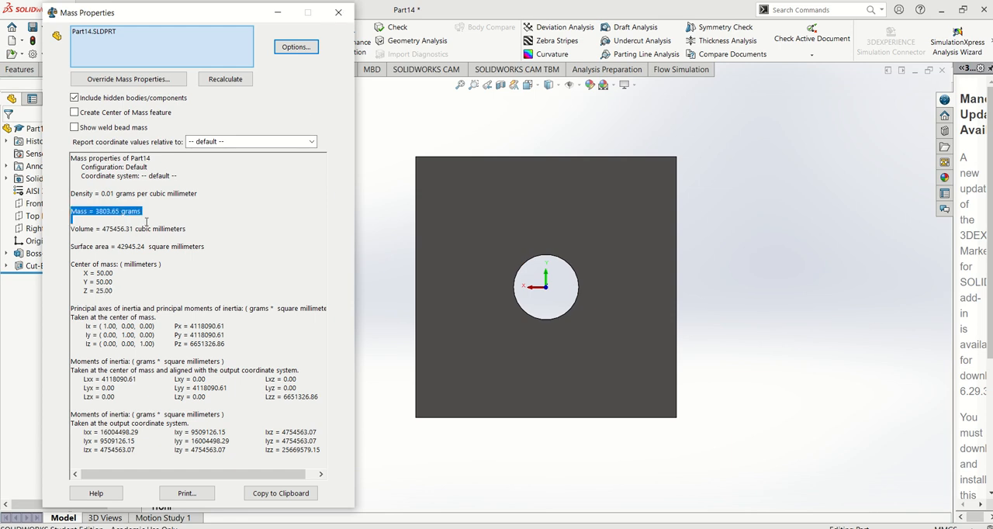
left_click(148, 222)
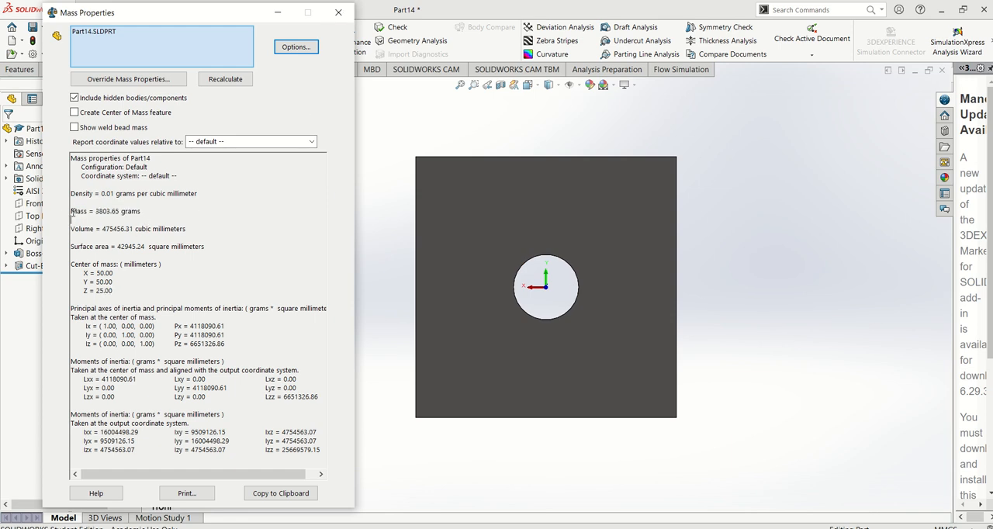
left_click_drag(71, 211, 144, 217)
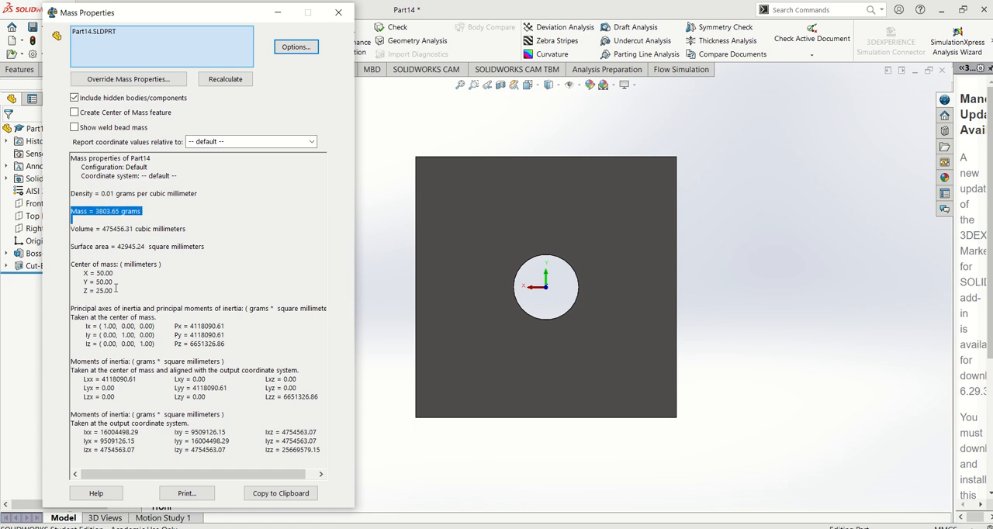
left_click_drag(116, 288, 72, 264)
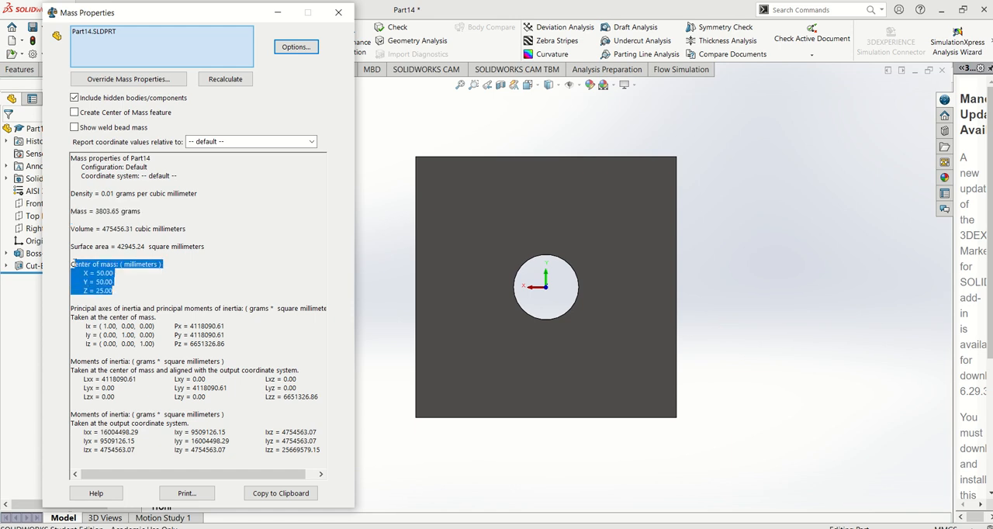
left_click(101, 273)
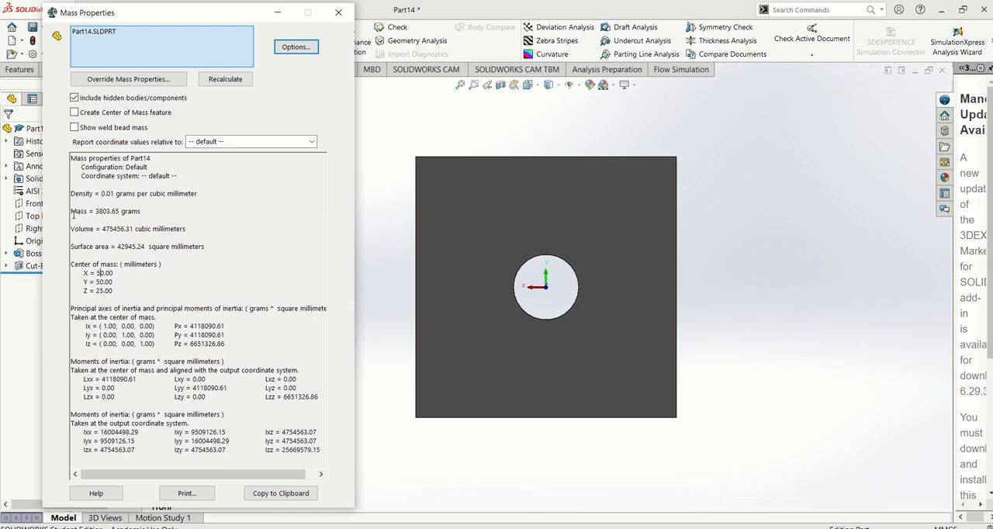
left_click(338, 12)
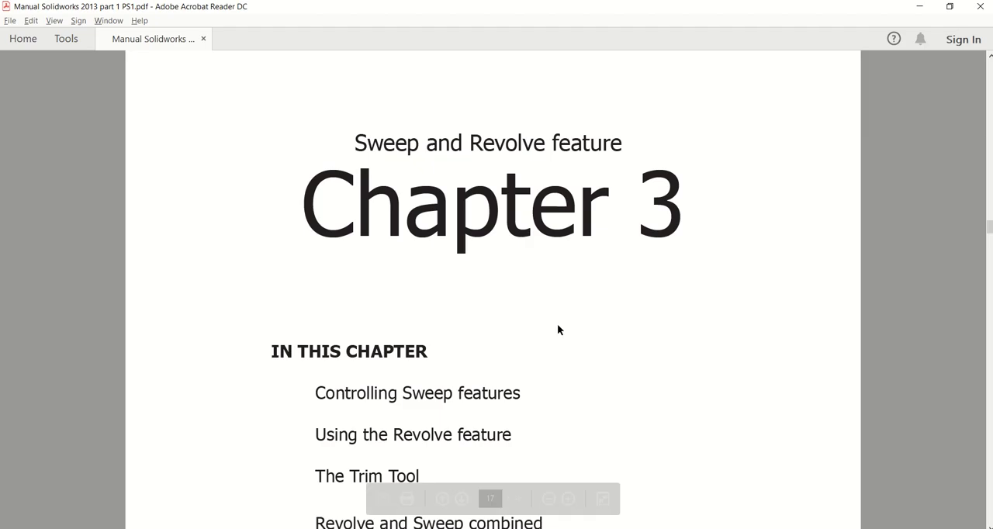
Switch to the PDF manual and read the Chapter 3 introduction on controlling sweep features, including the paper clip example.
scroll(536, 319, "down", 3)
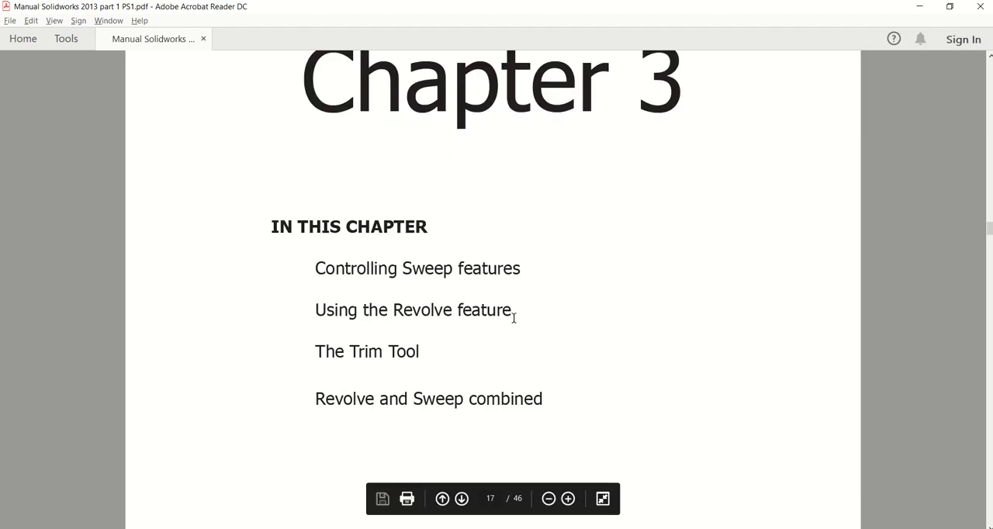
scroll(513, 318, "down", 1, "ctrl")
scroll(515, 321, "down", 1)
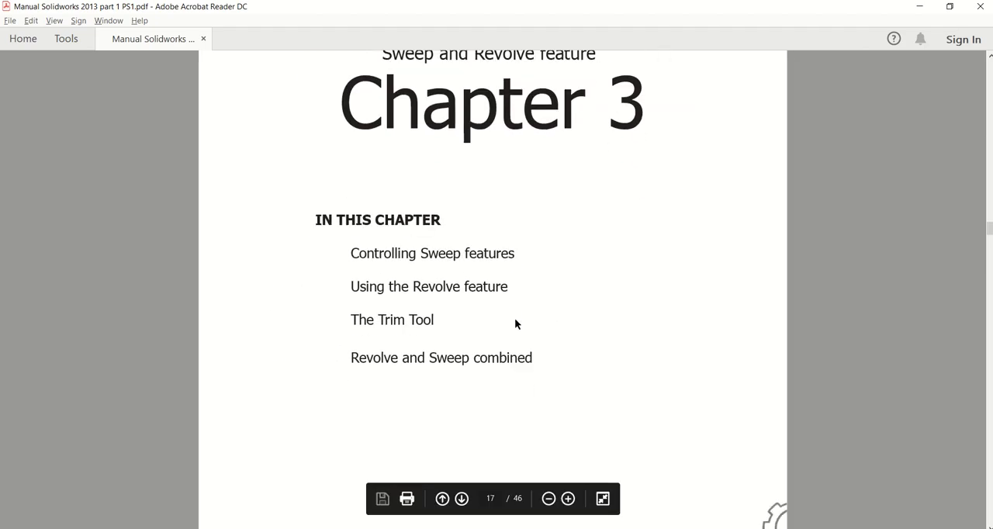
scroll(515, 325, "down", 10)
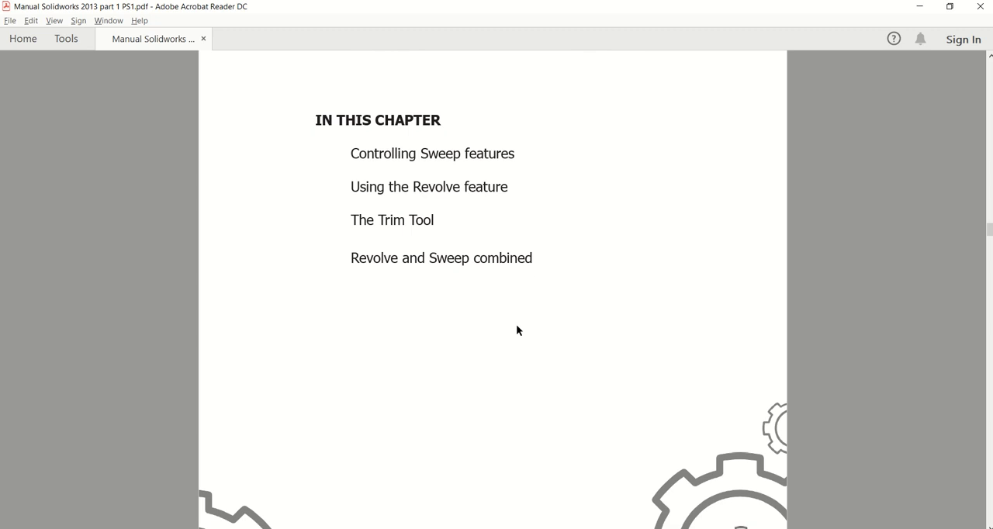
scroll(516, 327, "down", 2)
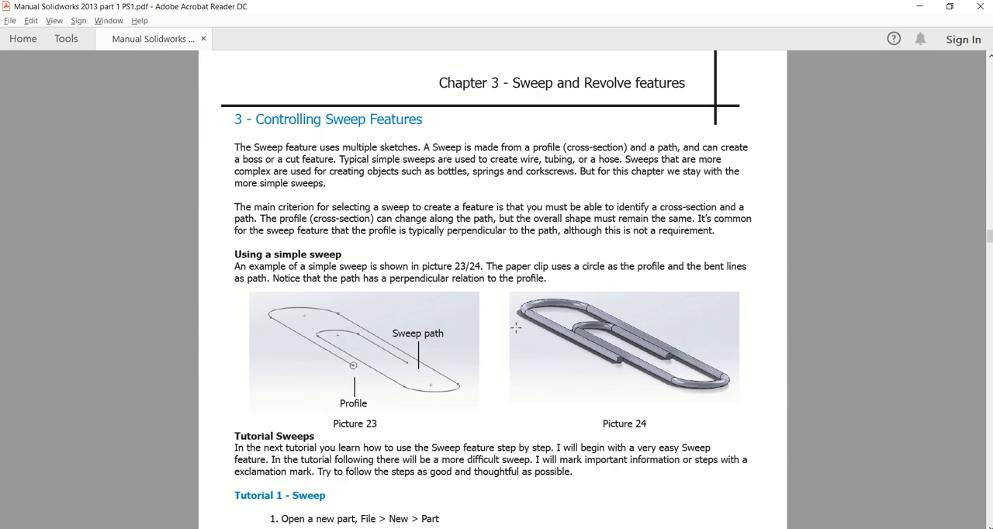
scroll(515, 327, "up", 1, "ctrl")
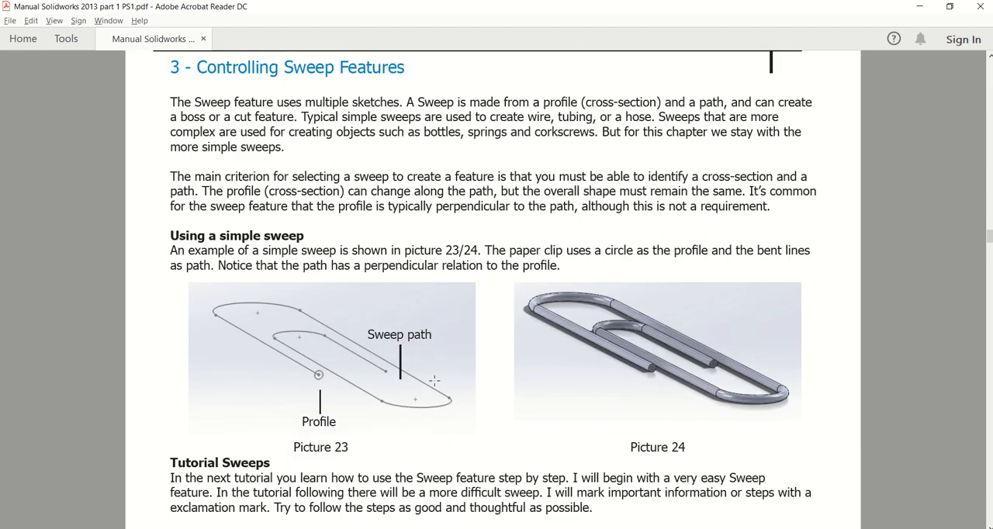
scroll(427, 382, "down", 1)
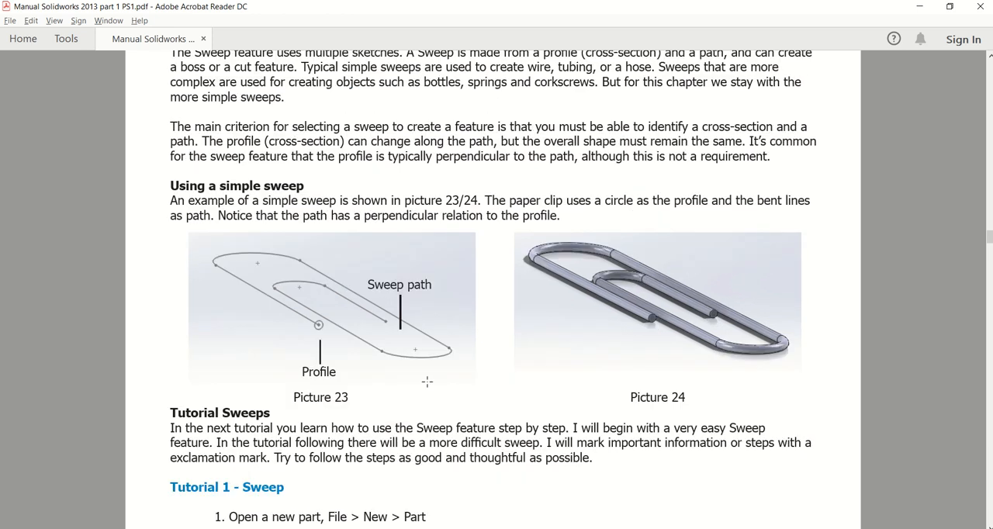
scroll(432, 396, "down", 2)
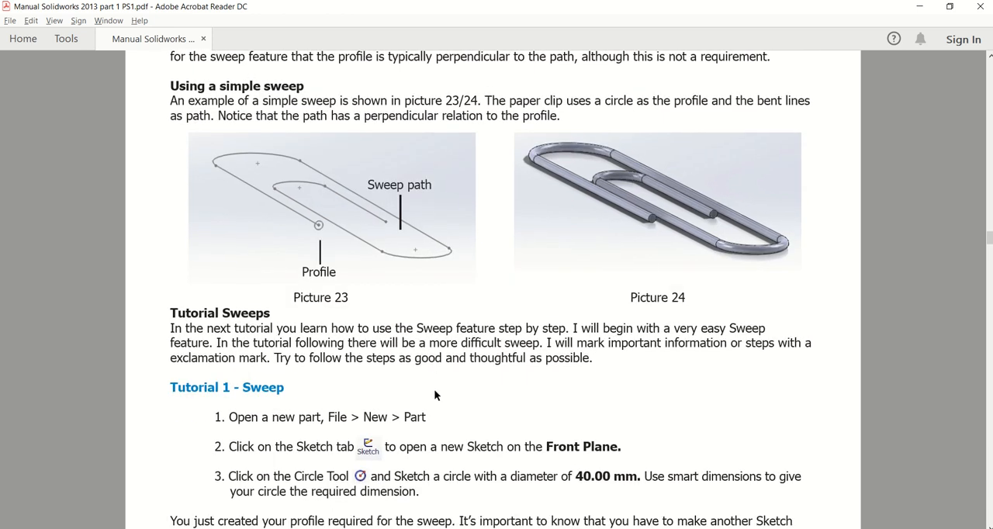
scroll(433, 389, "down", 1)
scroll(411, 376, "up", 2)
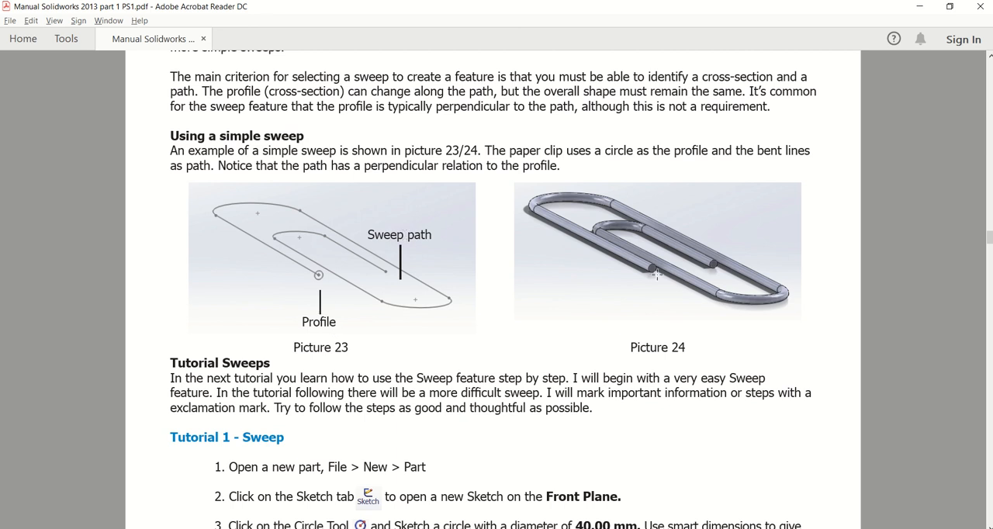
scroll(670, 271, "down", 12)
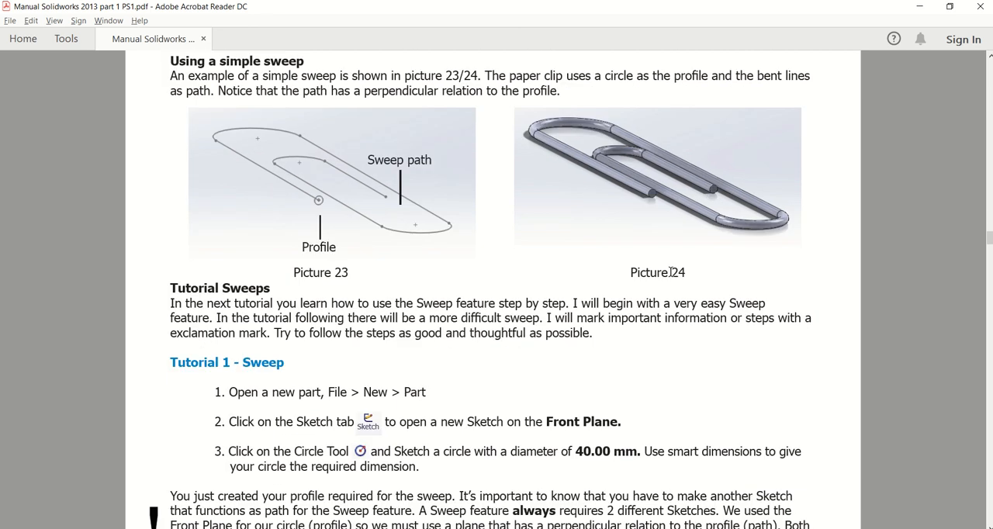
Read the Tutorial 1 - Sweep instructions from the Top Plane sketch through picture 28 and return to SOLIDWORKS.
scroll(593, 360, "down", 6)
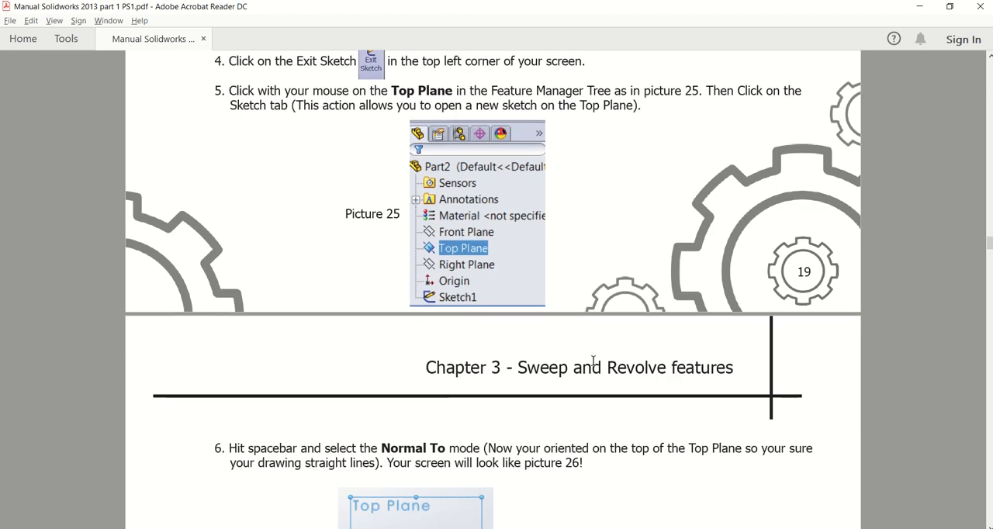
scroll(594, 361, "down", 5)
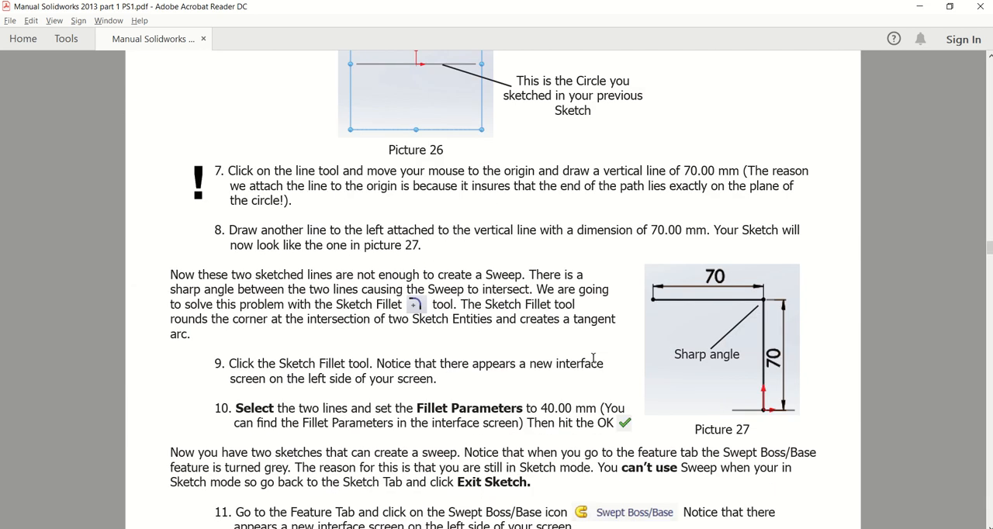
scroll(593, 359, "up", 5)
scroll(595, 364, "down", 4)
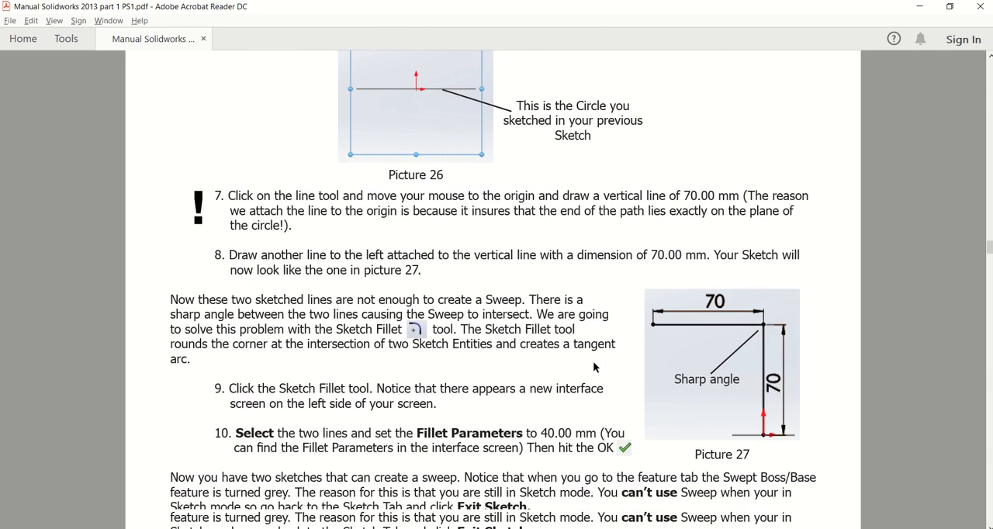
scroll(594, 367, "down", 2)
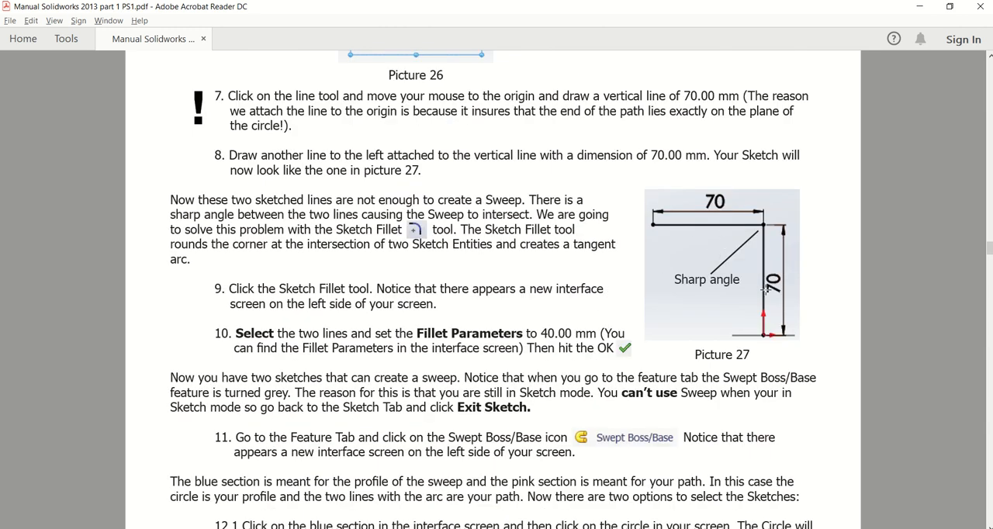
scroll(766, 289, "down", 1)
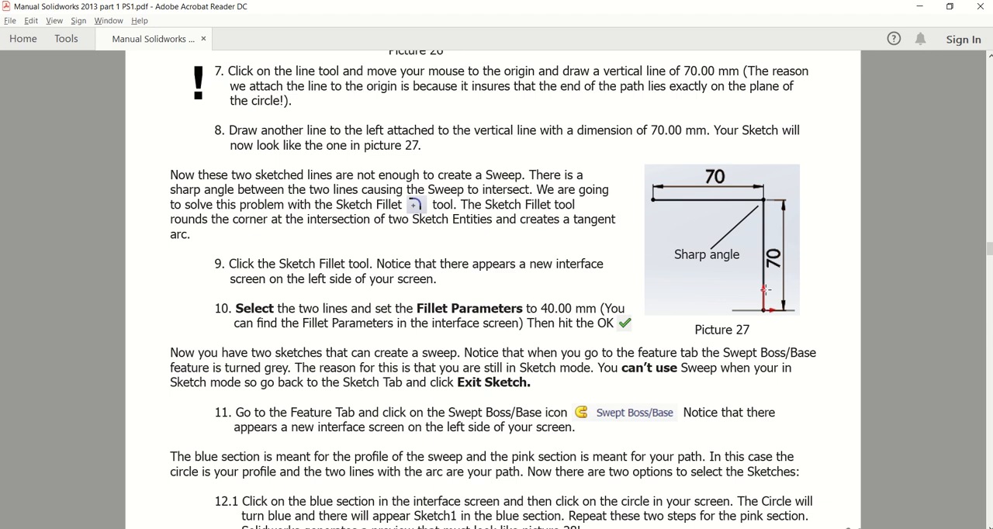
scroll(764, 290, "down", 10)
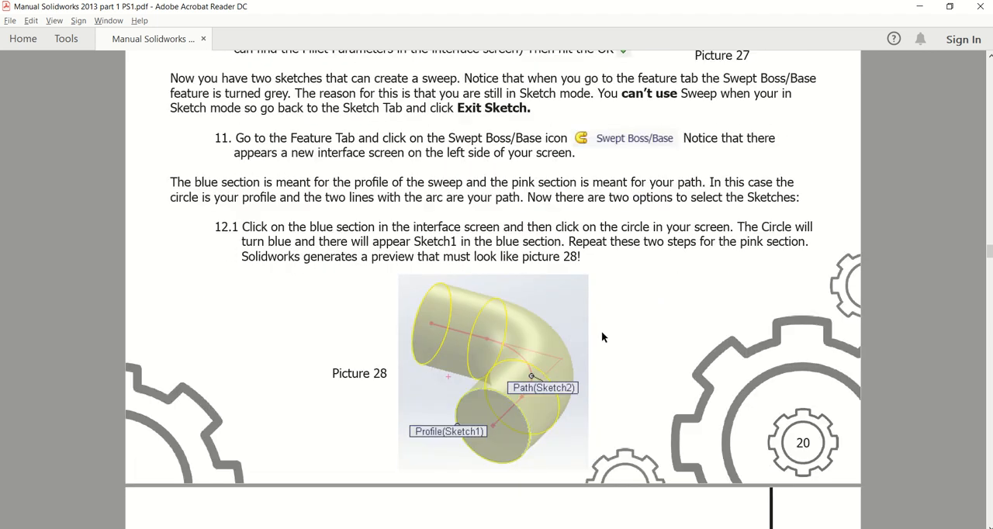
scroll(603, 336, "up", 1)
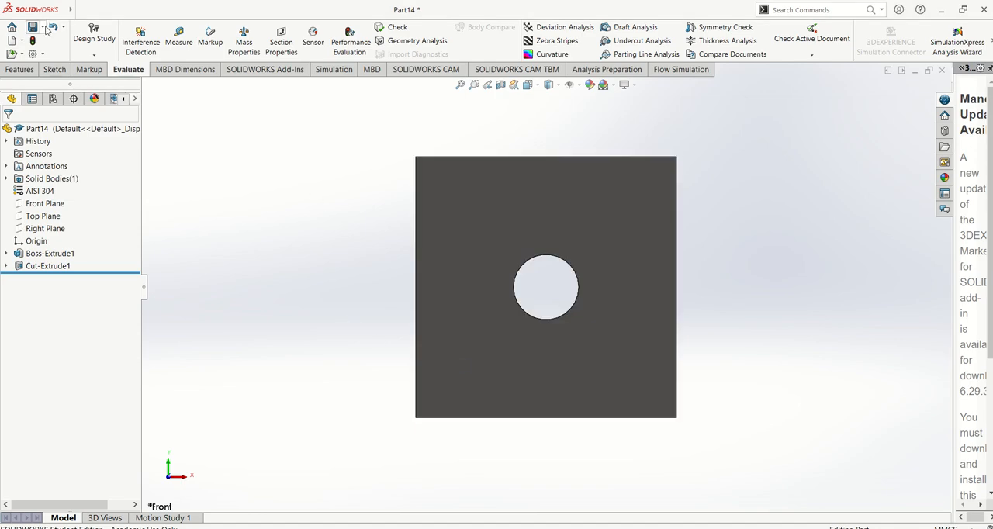
Create a new part document and set its unit system to MMGS.
left_click(104, 8)
left_click(94, 29)
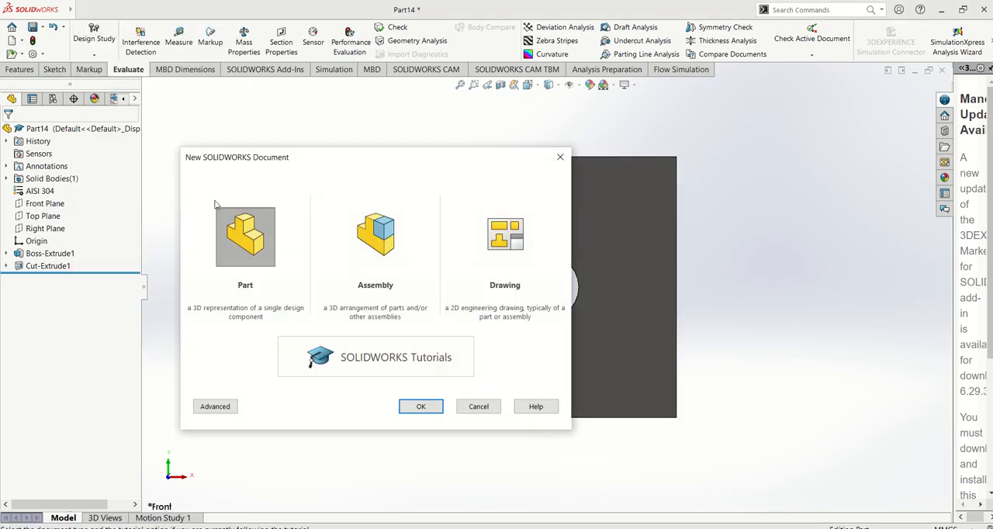
left_click(431, 406)
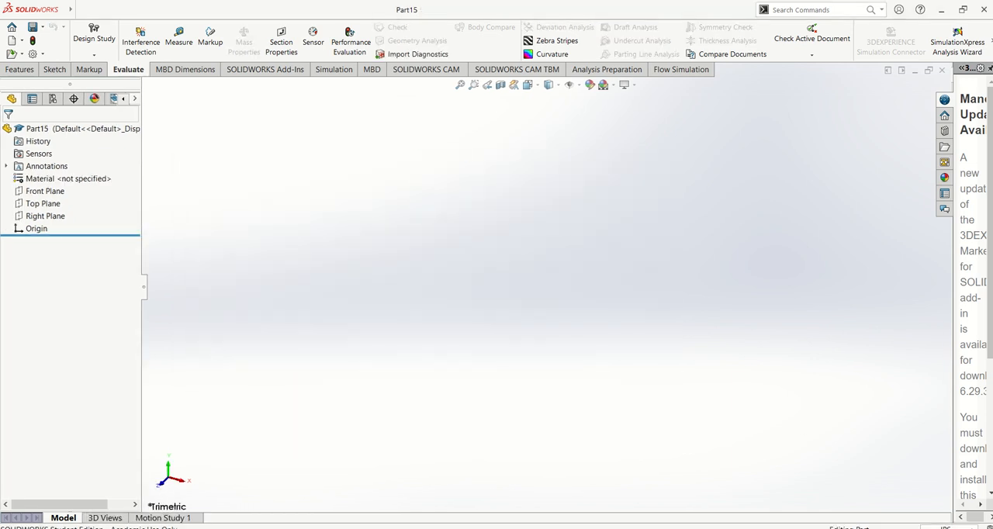
left_click(947, 526)
left_click(904, 479)
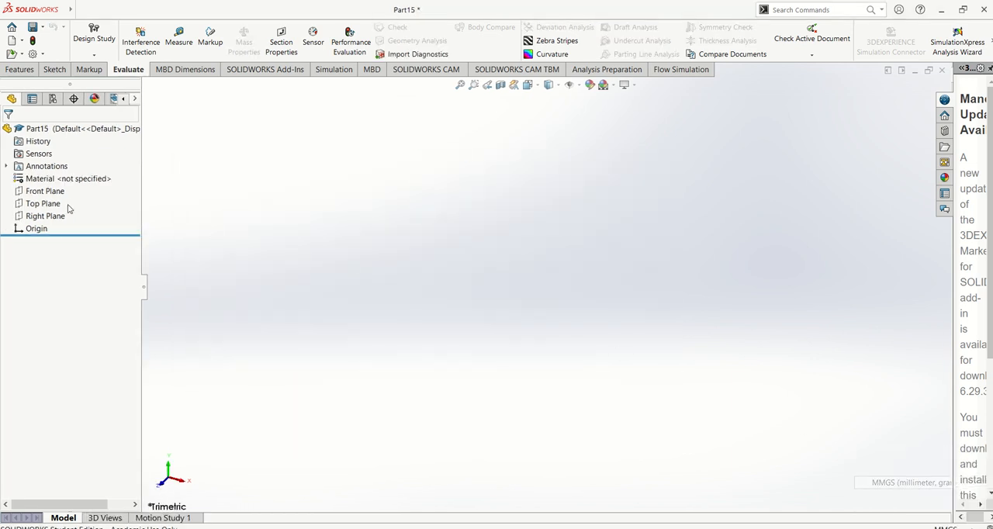
Sketch on the Front Plane a horizontal line about 43 mm long ending at the origin and a vertical line about 45 mm down from it.
left_click(47, 190)
left_click(70, 172)
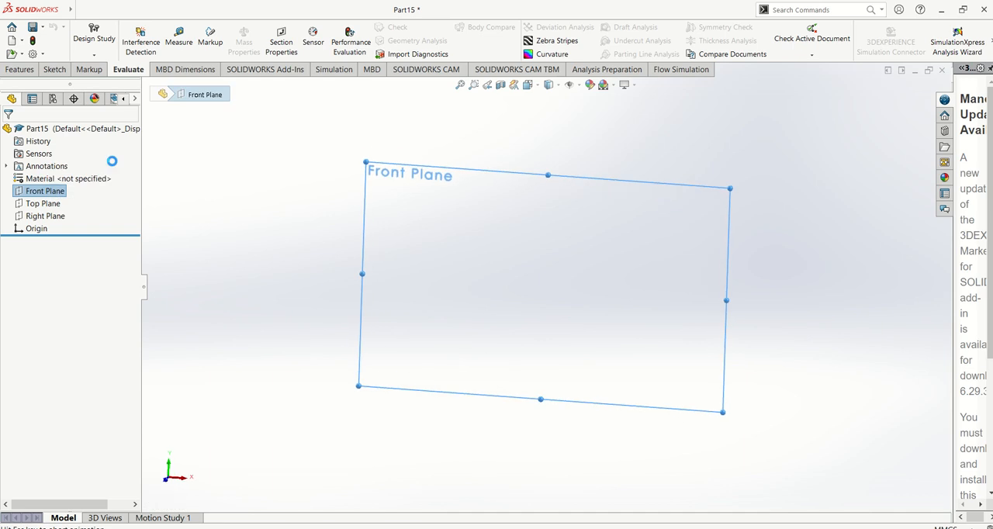
left_click(291, 135)
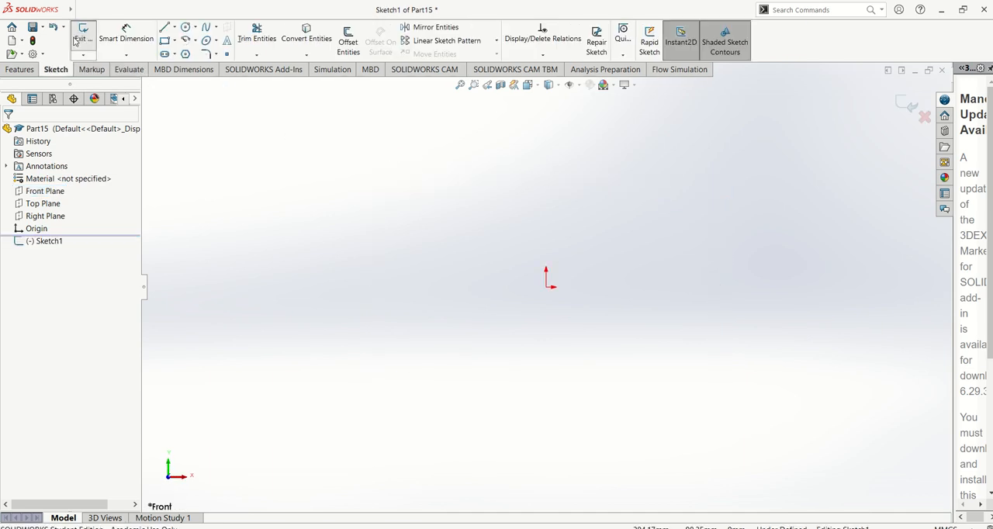
left_click(175, 27)
left_click(180, 36)
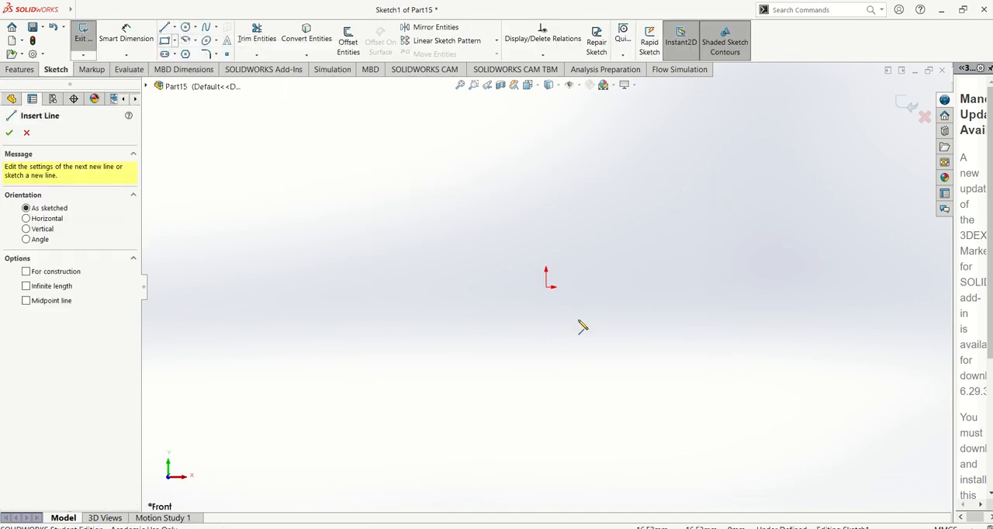
left_click(464, 287)
left_click(546, 287)
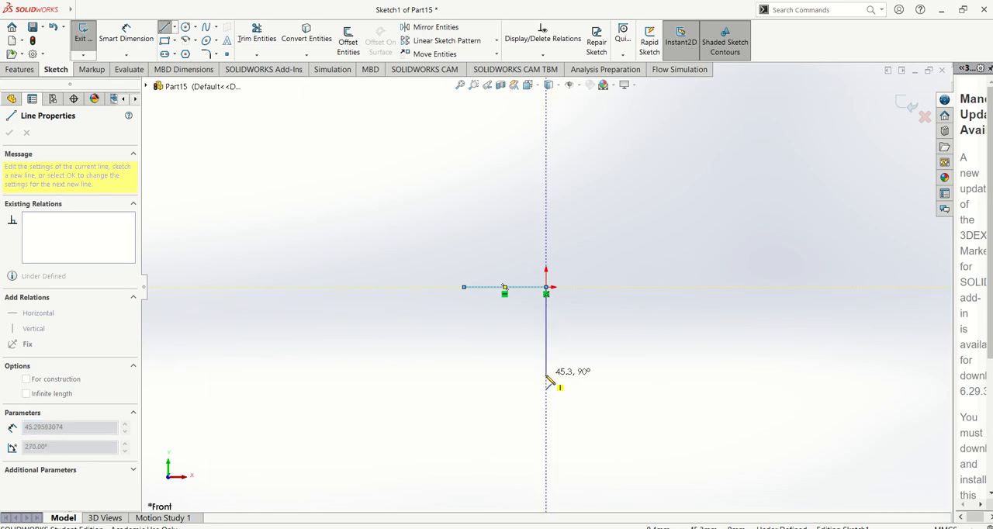
left_click(547, 373)
key("Escape")
Dimension the horizontal line and the vertical line to 70 mm each.
scroll(614, 304, "down", 2)
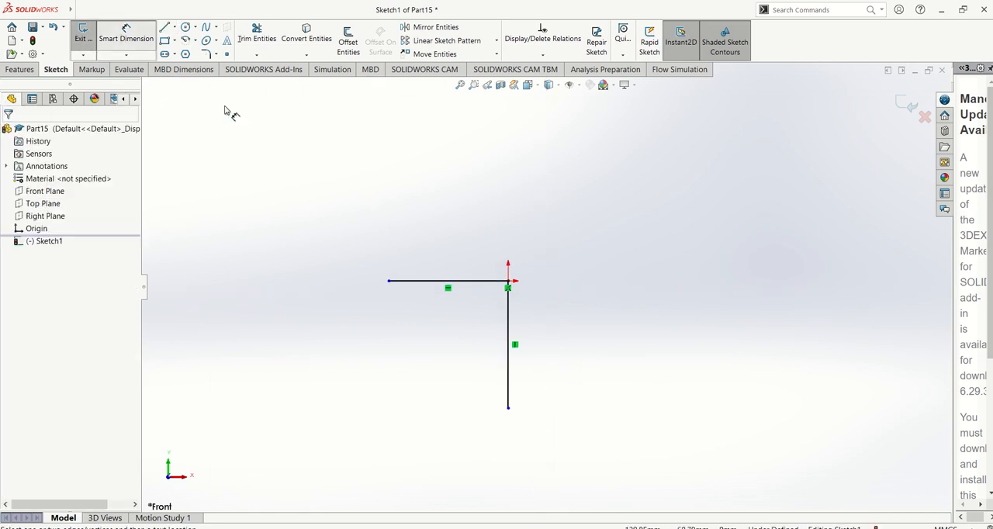
left_click(449, 281)
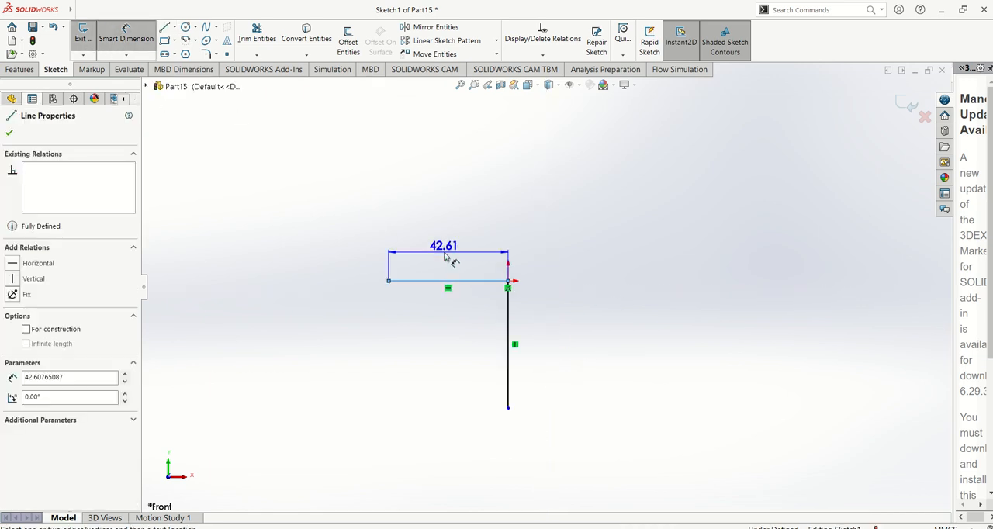
left_click(446, 257)
type("70")
key("Return")
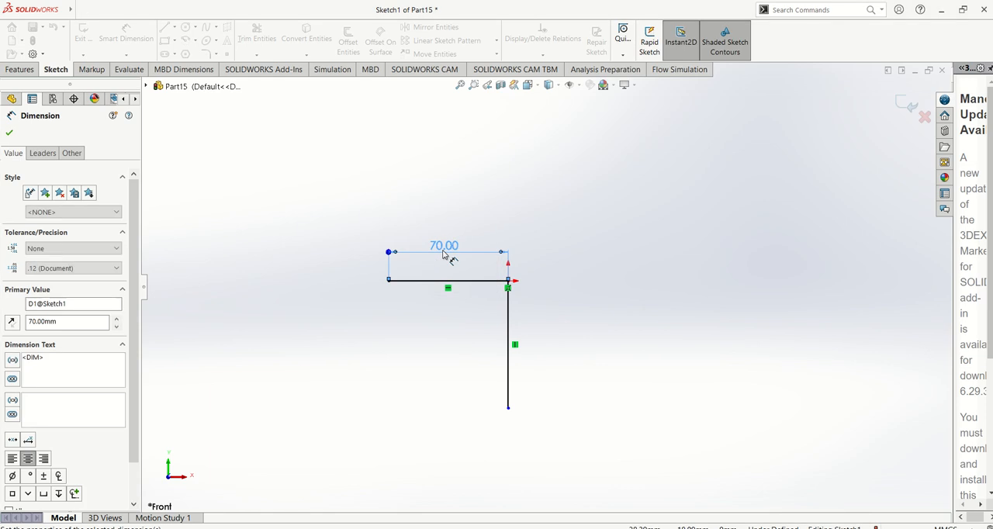
left_click(509, 324)
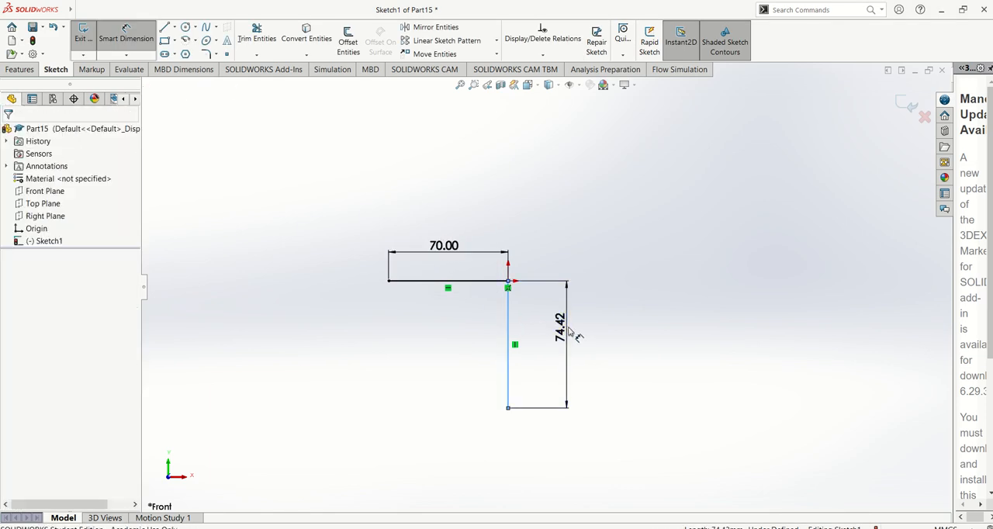
left_click(571, 332)
type("70")
key("Return")
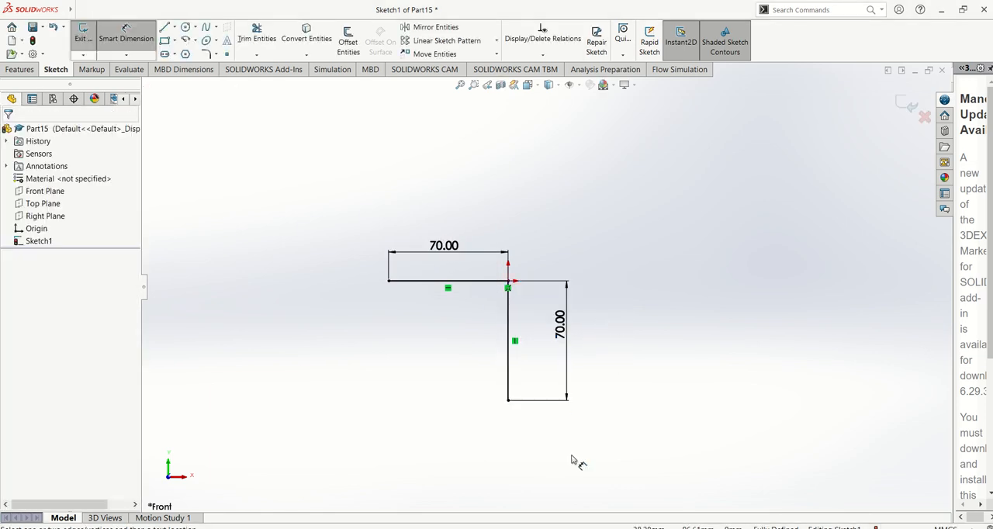
Switch to the PDF manual, read the Sketch Fillet instructions in steps 9 and 10, and return to SOLIDWORKS.
scroll(578, 466, "down", 2)
scroll(343, 253, "up", 3)
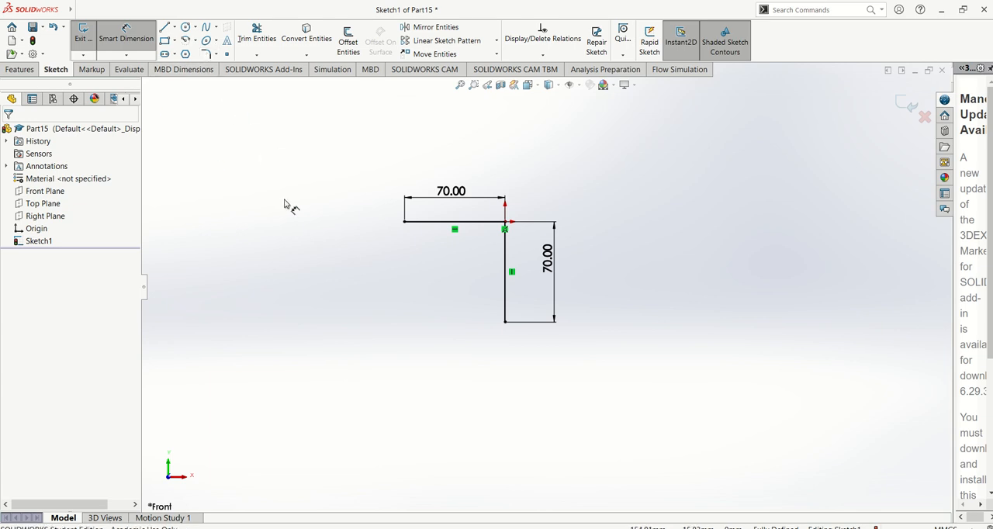
key("alt+Tab")
scroll(515, 281, "down", 1)
scroll(535, 283, "up", 4)
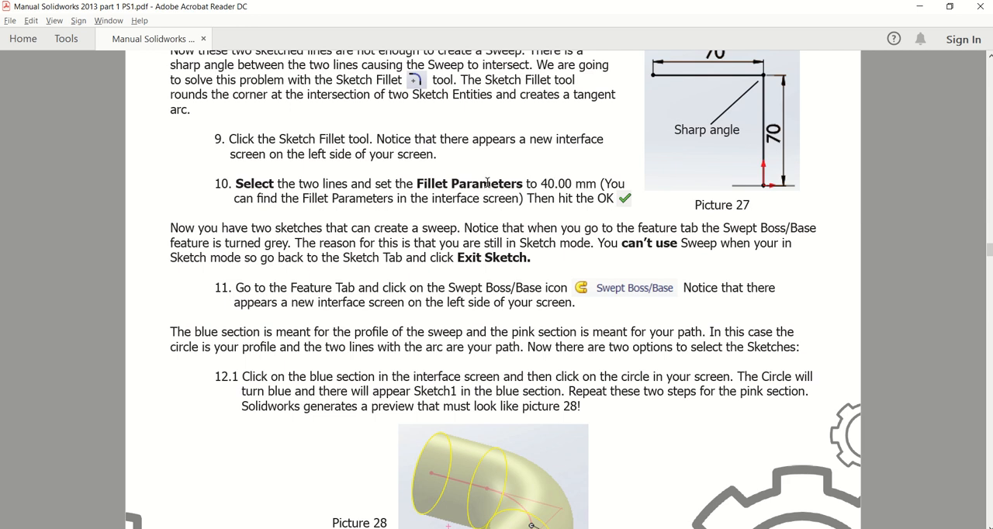
key("alt+Tab")
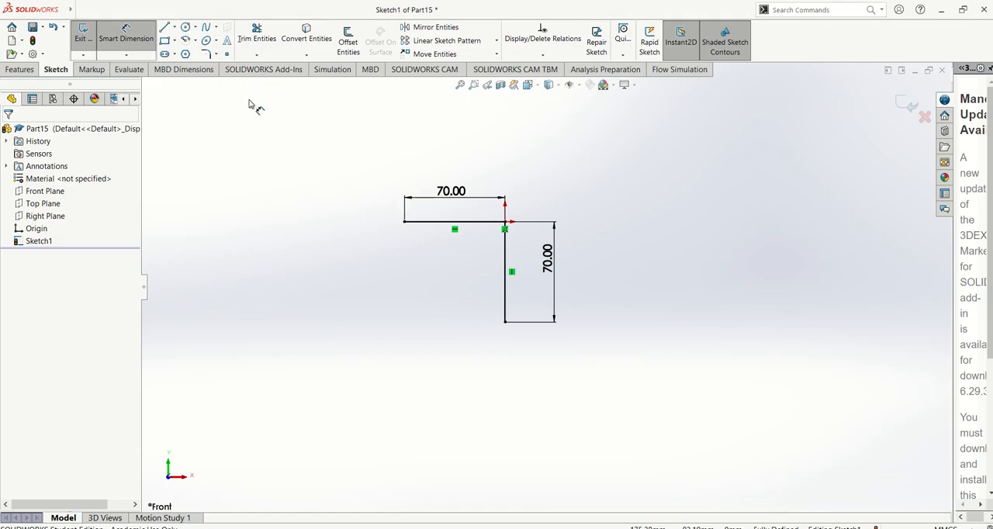
Round the corner where the two lines meet with a 40 mm sketch fillet.
left_click(207, 54)
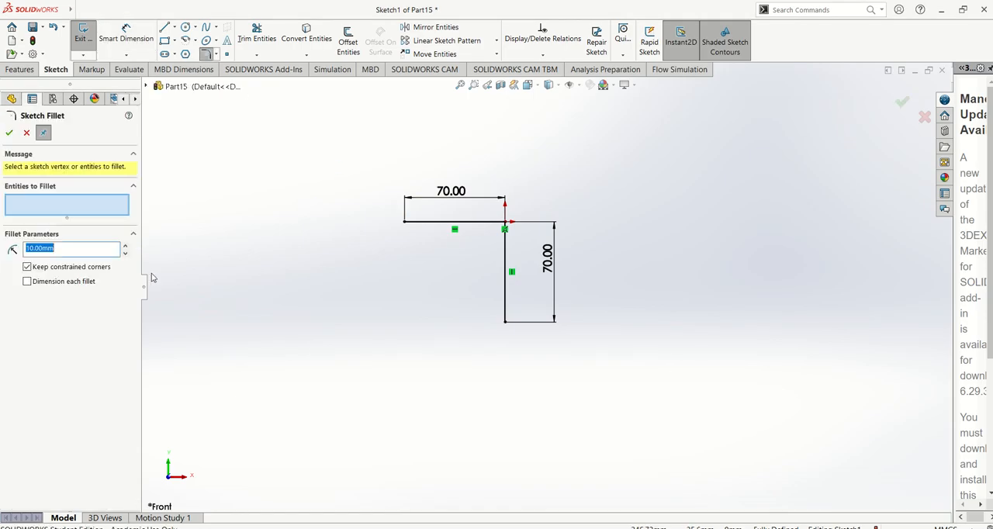
type("40")
key("Return")
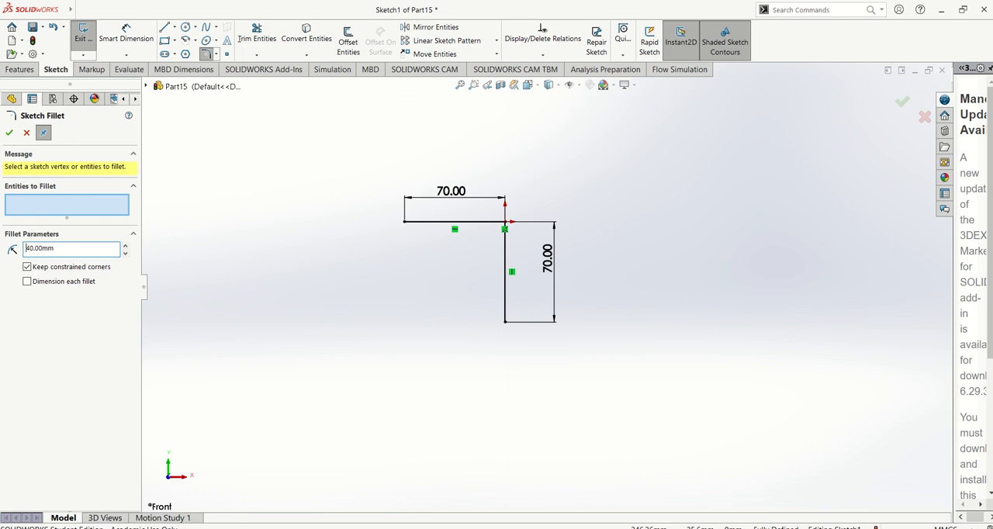
left_click(505, 223)
left_click(9, 133)
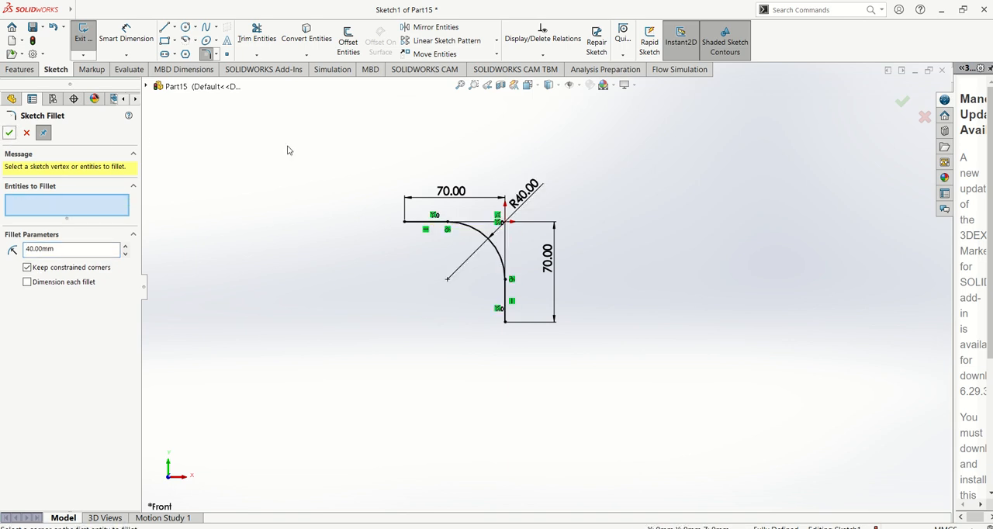
left_click(9, 133)
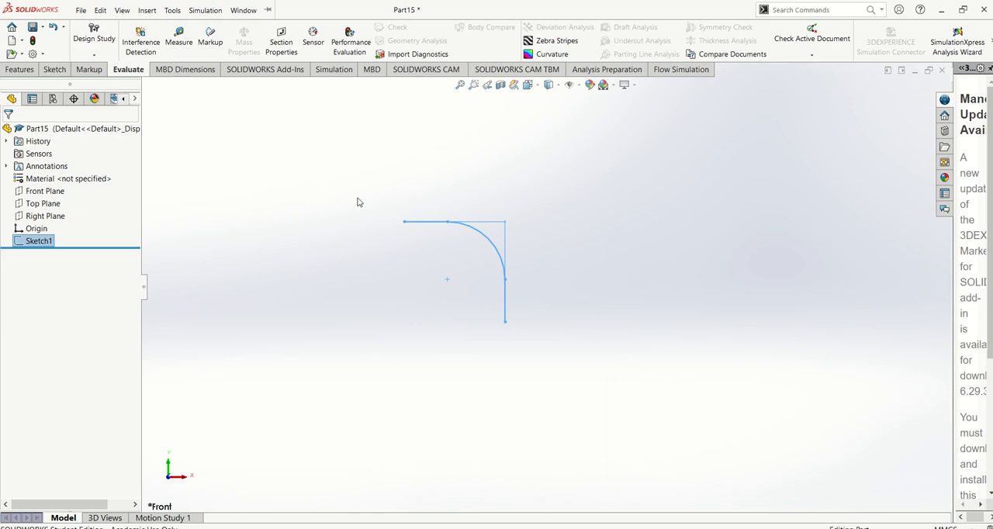
Rename the finished line-and-arc sketch in the feature tree as path.
left_click(45, 242)
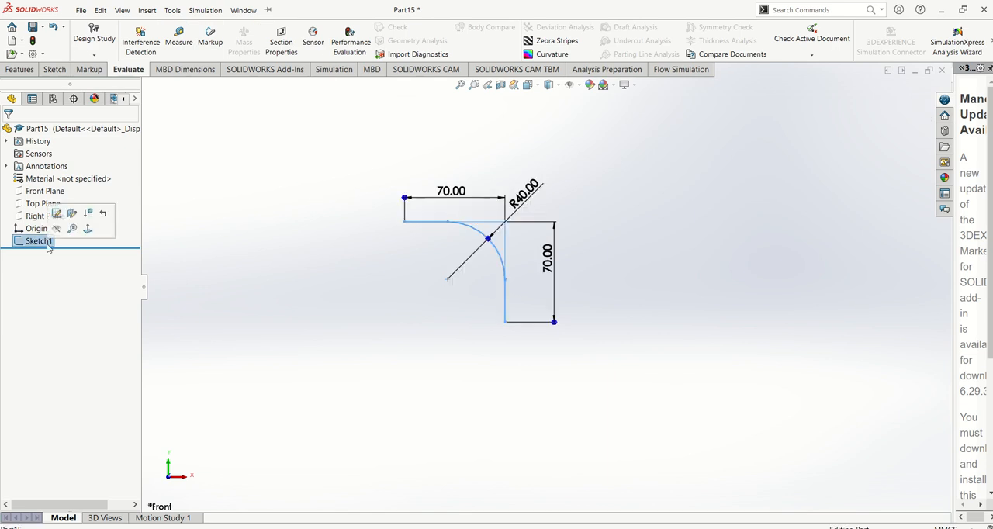
left_click(48, 244)
type("path")
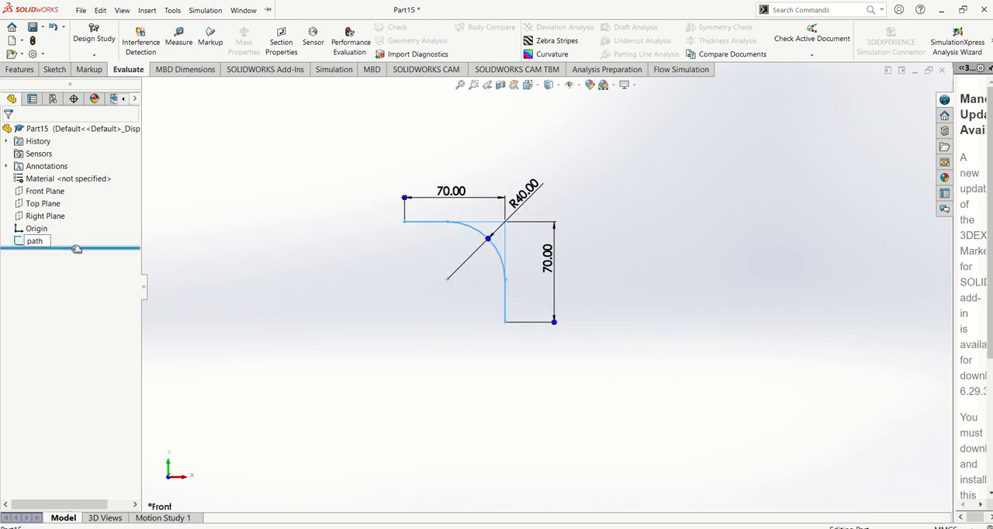
left_click(196, 236)
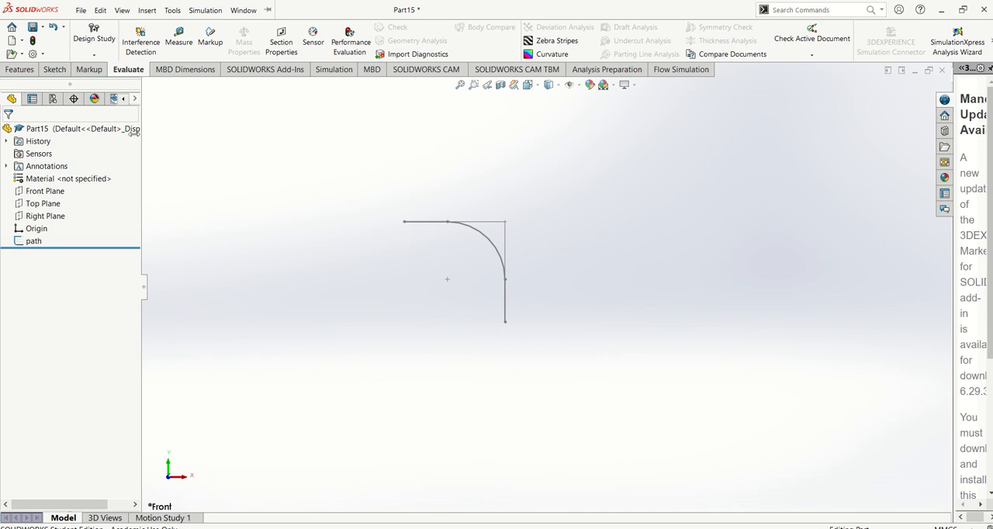
Examine how the Front, Top and Right Planes lie relative to the two ends of the path sketch.
left_click(31, 71)
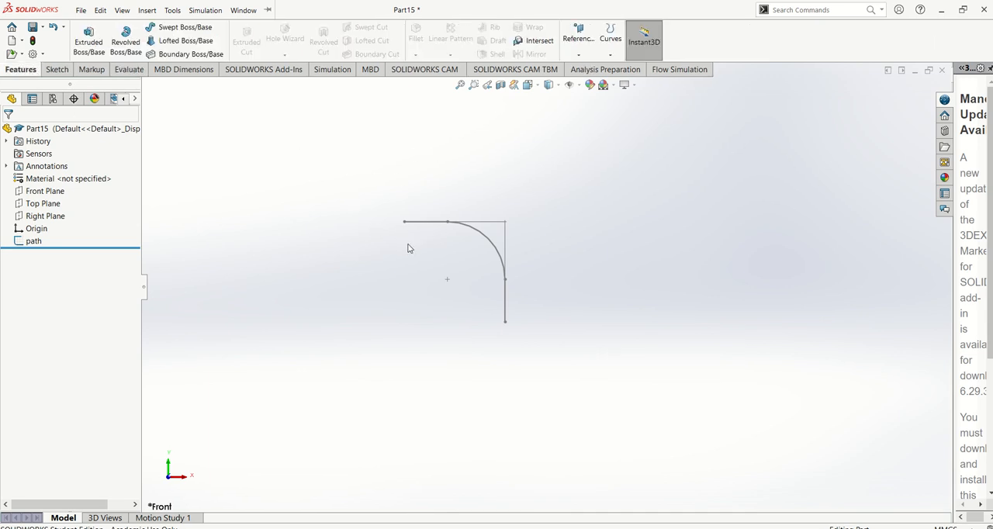
mouse_move(348, 223)
right_mouse_down()
mouse_move(359, 213)
mouse_move(409, 225)
right_mouse_up()
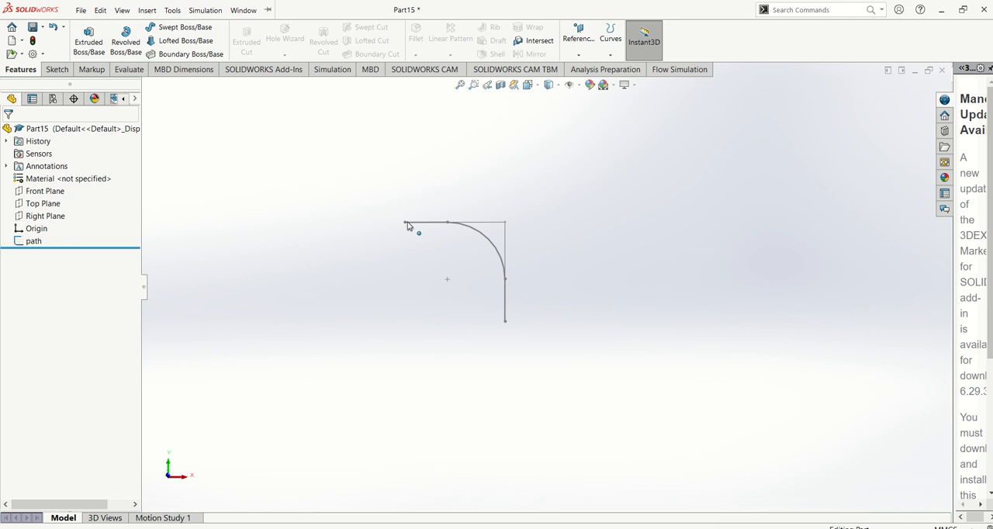
mouse_move(407, 223)
middle_mouse_down()
mouse_move(463, 197)
mouse_move(545, 182)
mouse_move(468, 163)
mouse_move(404, 247)
middle_mouse_up()
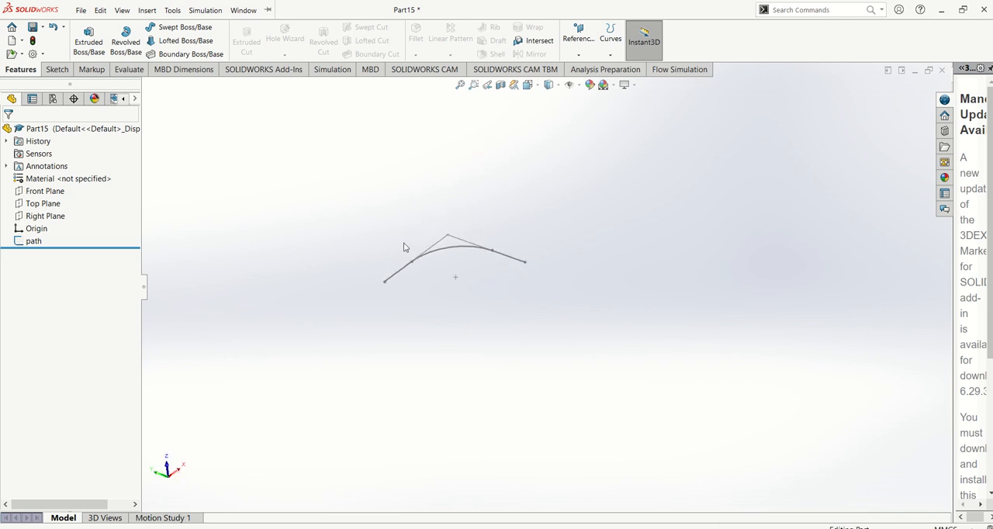
left_click(60, 218)
left_click(45, 204)
left_click(45, 193)
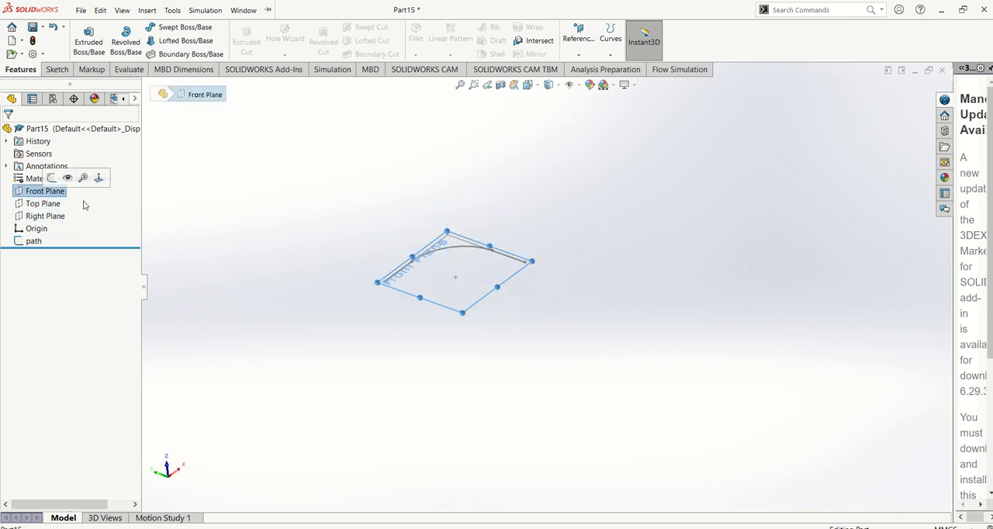
left_click(312, 229)
left_click(42, 203)
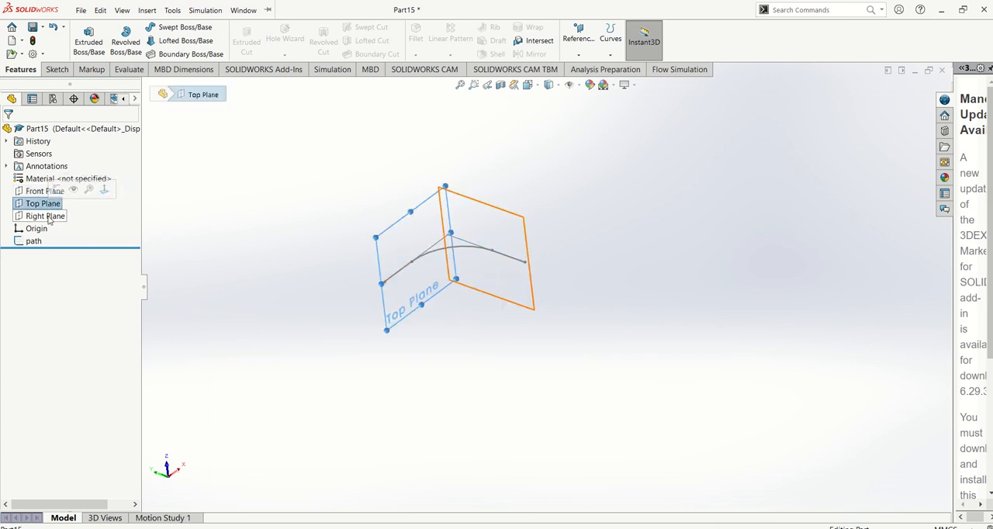
left_click(48, 218)
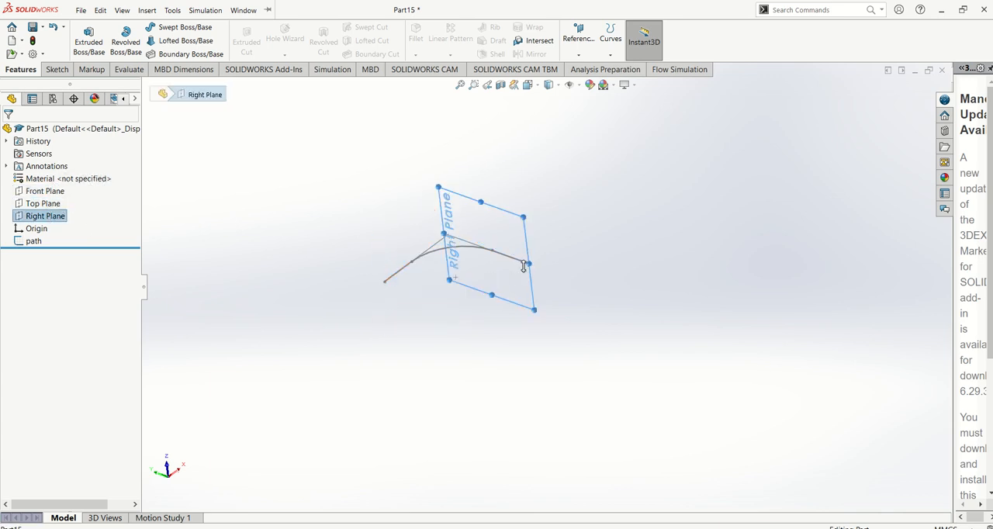
scroll(377, 289, "down", 4)
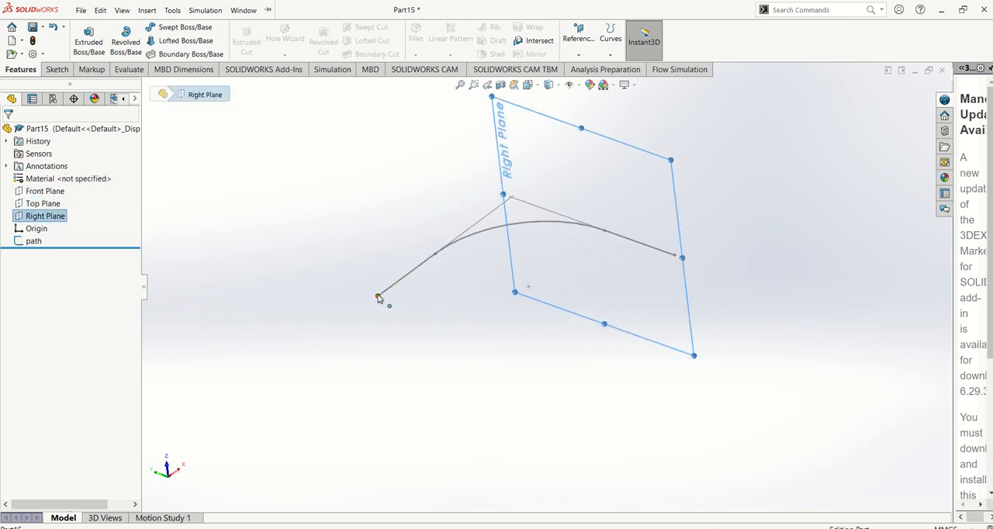
left_click(687, 261)
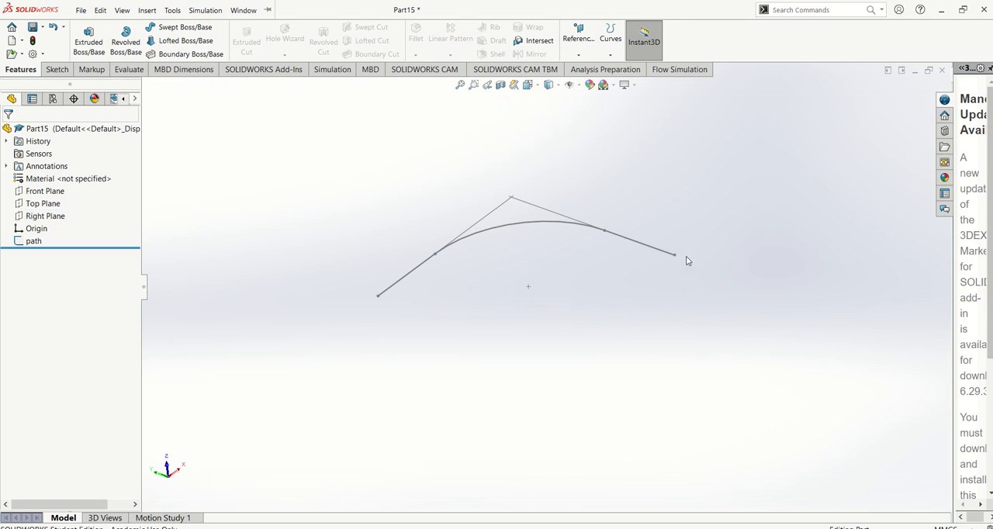
middle_click_drag(699, 230, 708, 221)
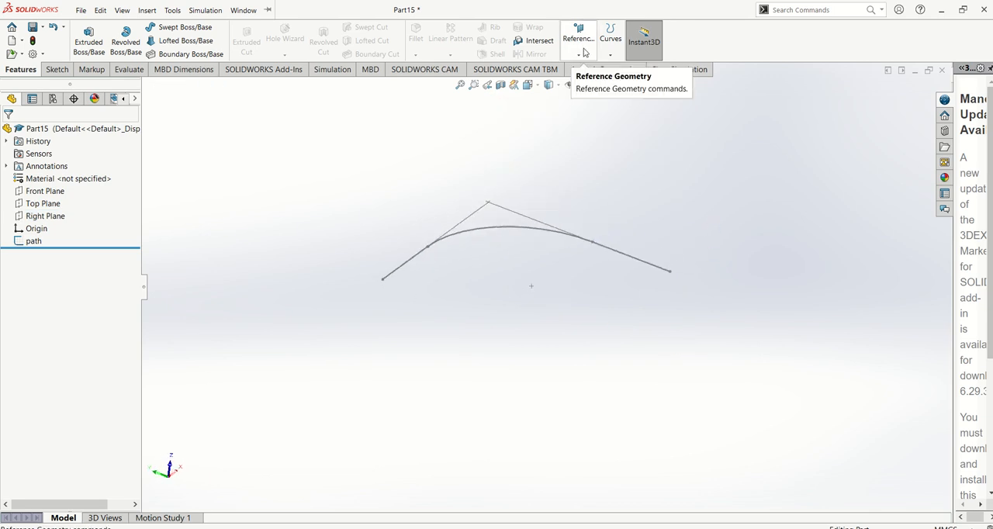
Create a reference plane coincident with the free end of the path's horizontal line and perpendicular to that line.
left_click(582, 53)
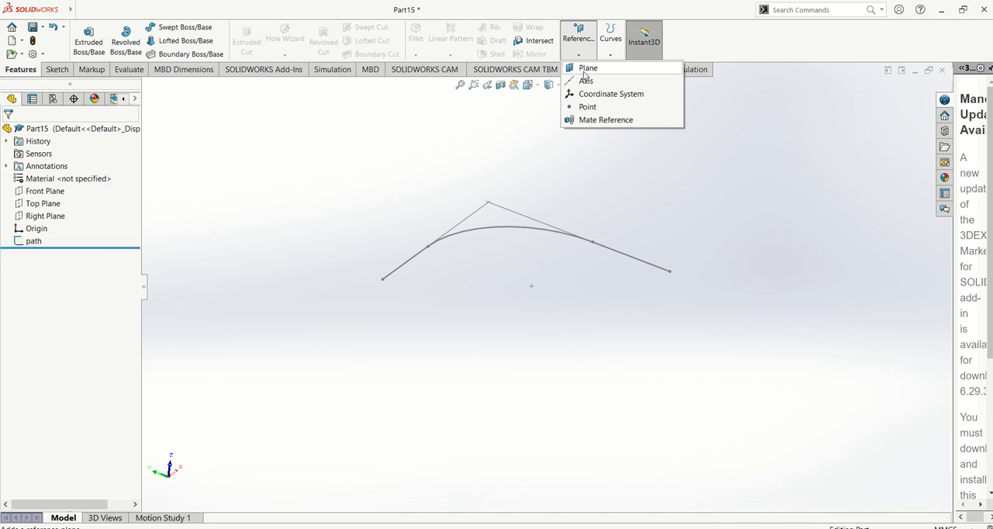
left_click(586, 70)
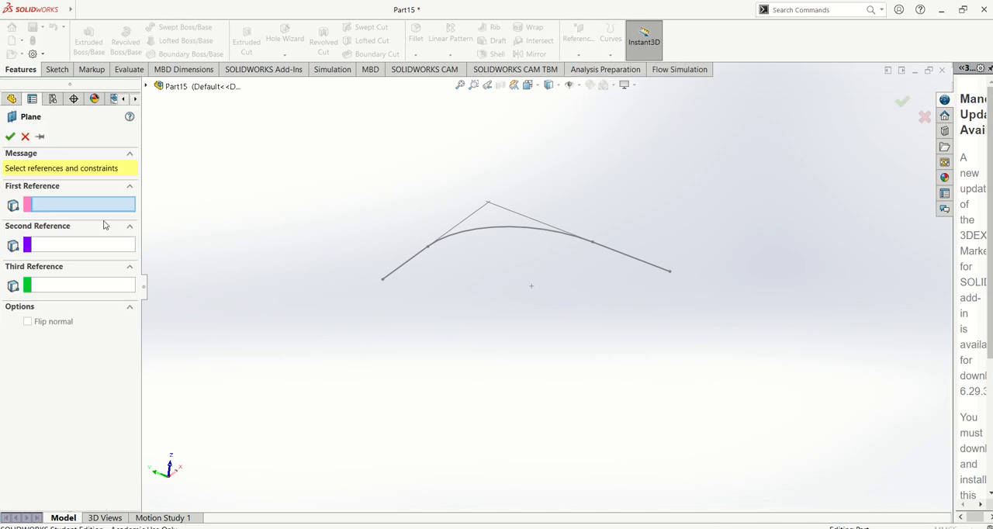
left_click(383, 283)
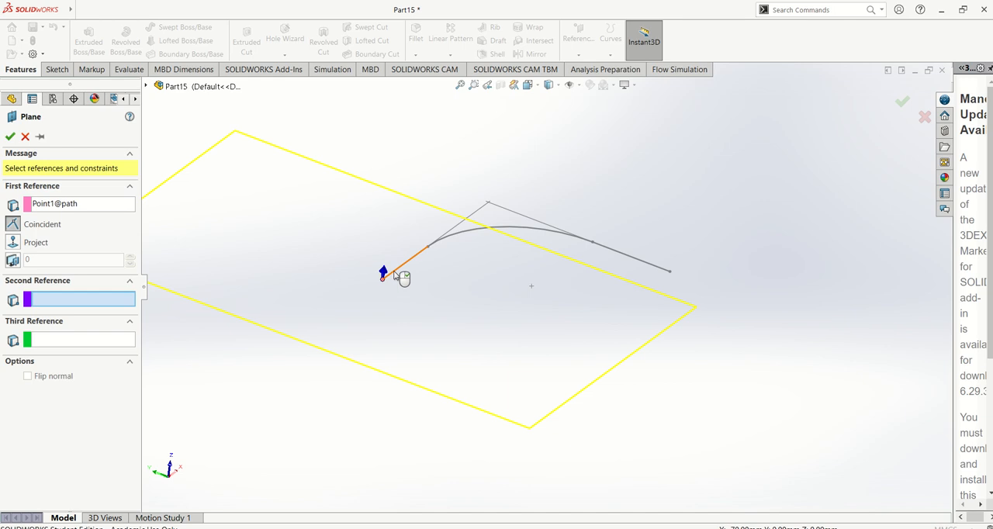
left_click(402, 267)
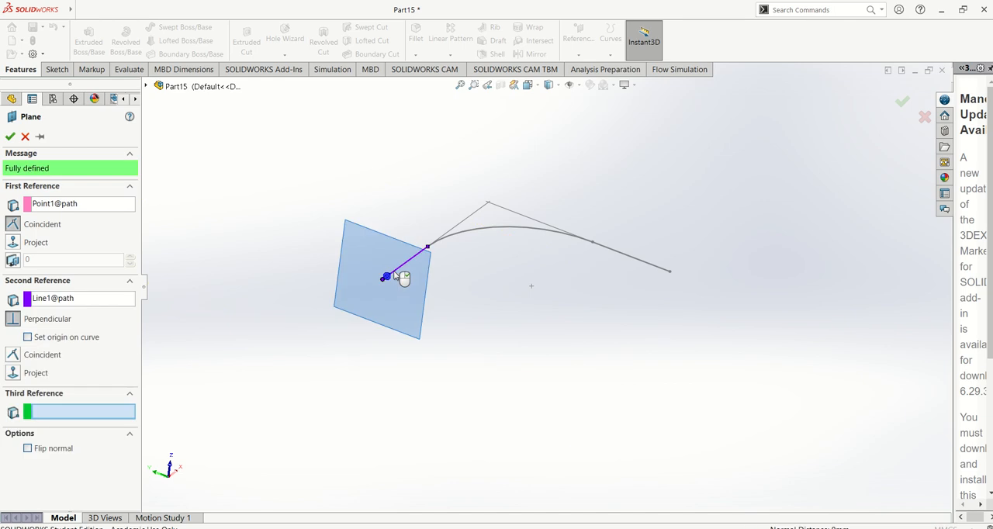
left_click(10, 136)
Orient the view normal to the new reference plane and flip it to face the plane's opposite side.
left_click(364, 239)
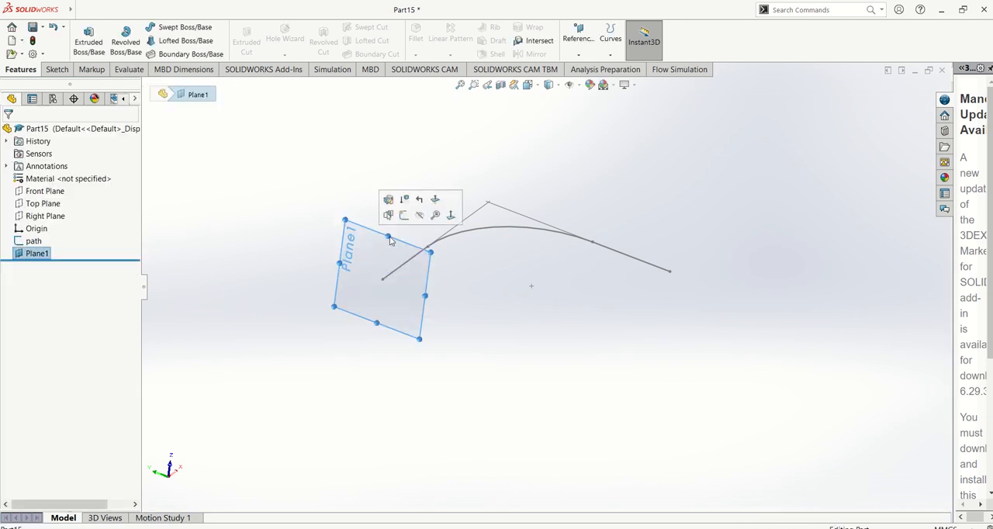
left_click(449, 216)
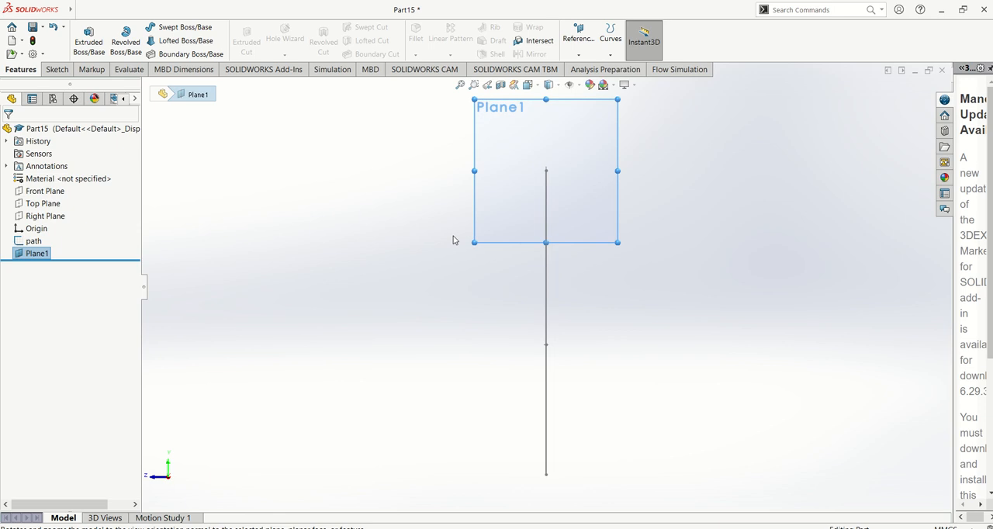
right_click(514, 194)
left_click(580, 177)
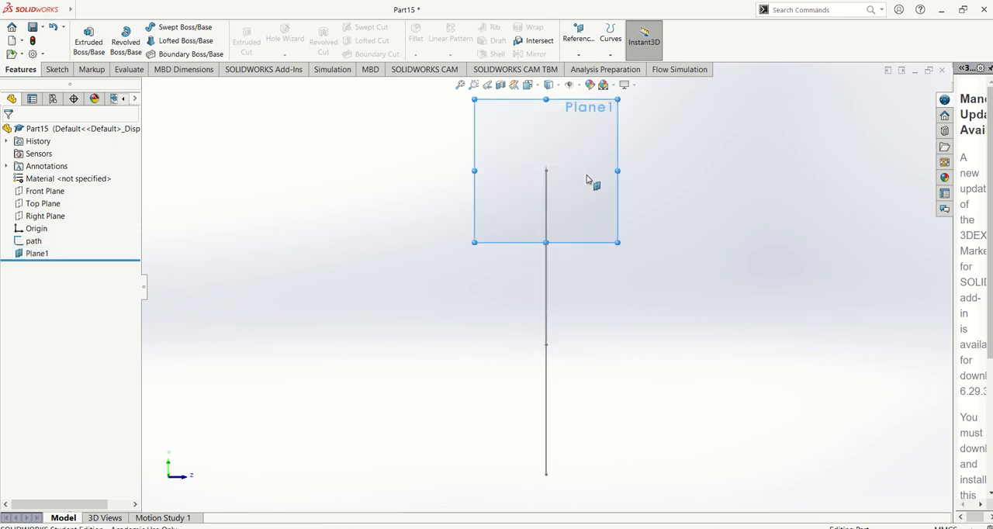
Sketch a circle about 14.4 mm in diameter on the new reference plane, centred on the end of the path.
left_click(57, 69)
left_click(83, 37)
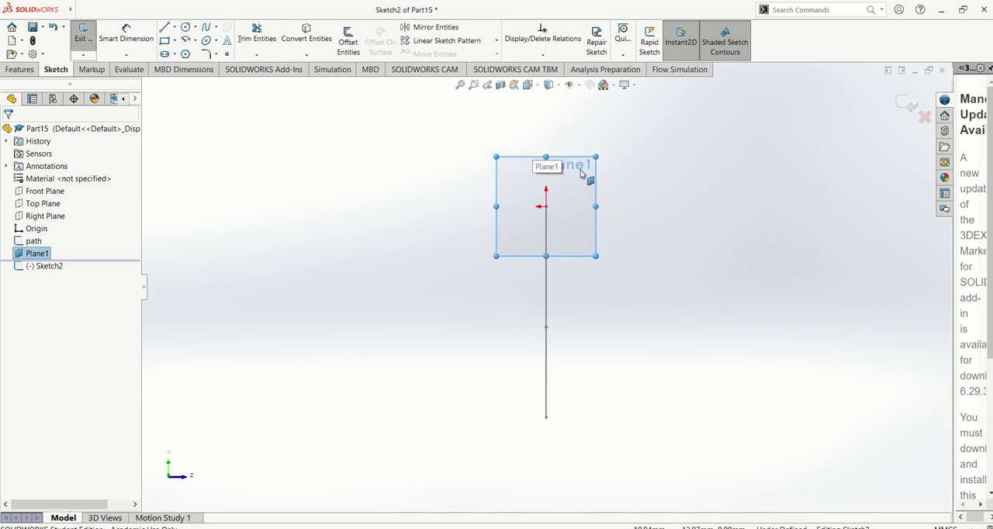
left_click(186, 27)
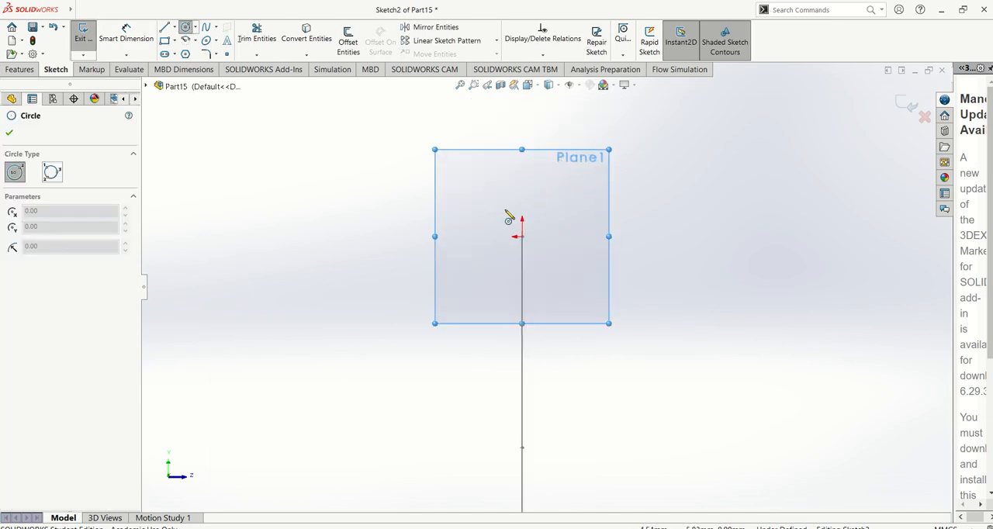
left_click(522, 236)
left_click(557, 264)
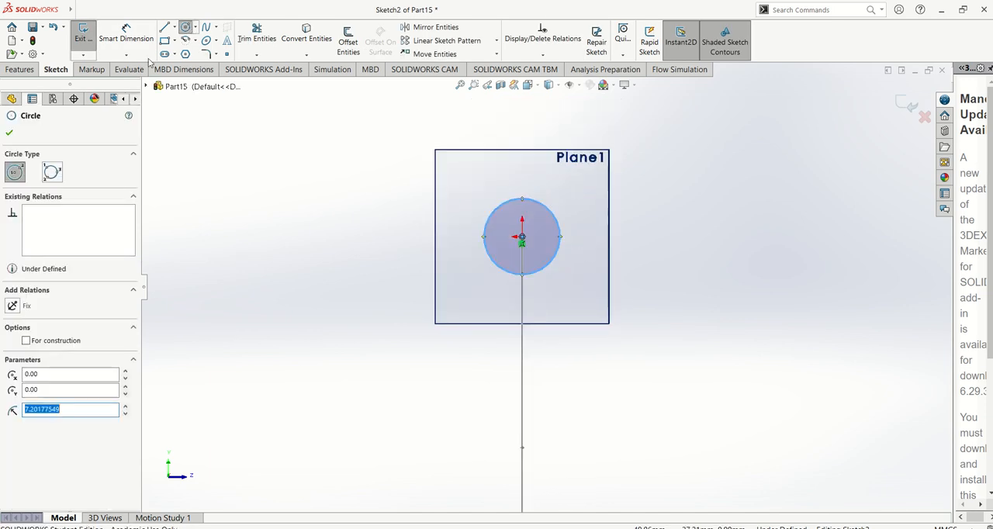
Dimension the circle's diameter as 10 mm and finish the sketch.
left_click(125, 38)
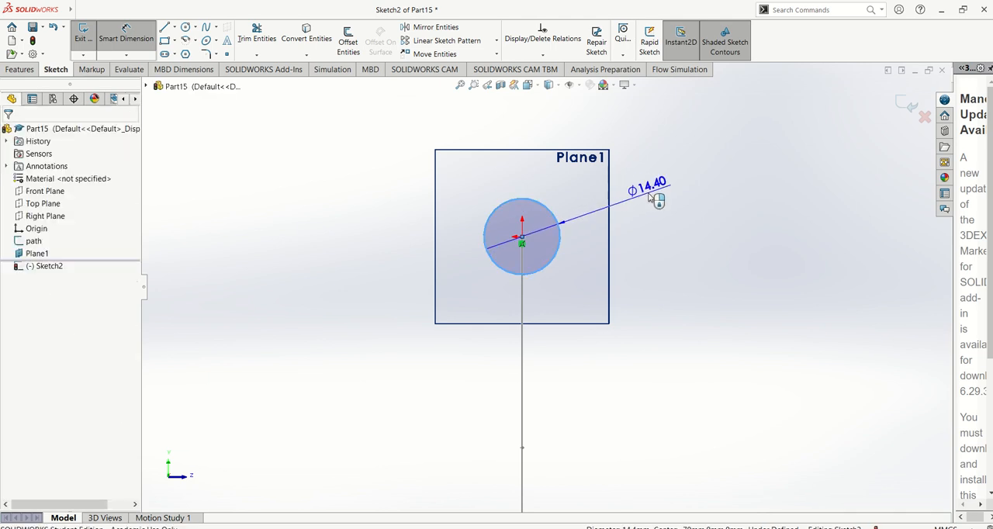
left_click(652, 193)
type("10")
key("Return")
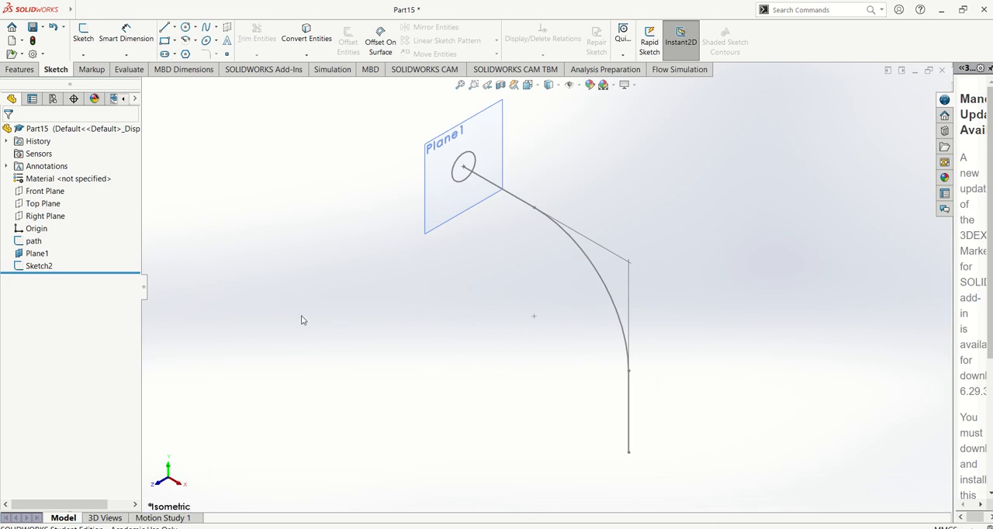
Rename the circle sketch in the feature tree as profile.
left_click(39, 265)
left_click(39, 265)
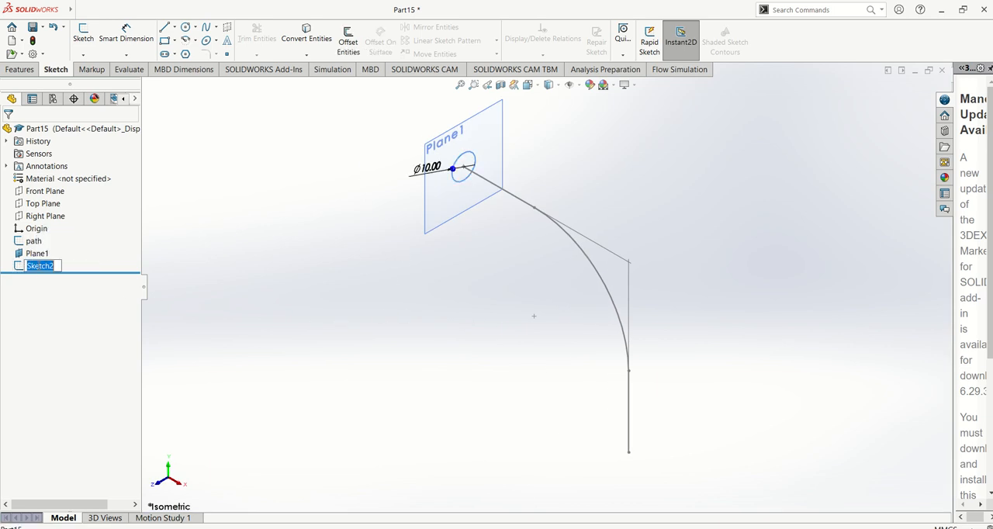
type("profile")
left_click(163, 270)
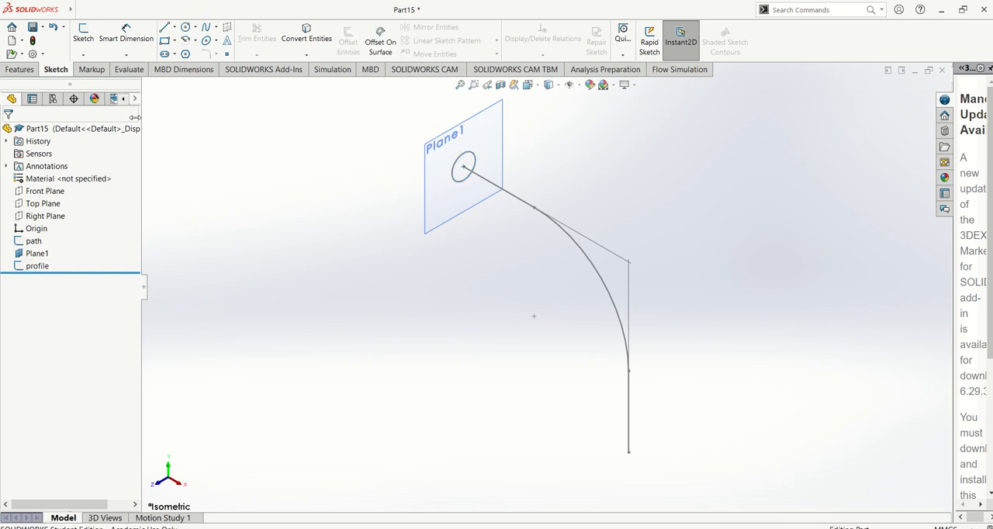
Create a Swept Boss/Base using the profile sketch as the profile and the path sketch as the path.
left_click(21, 70)
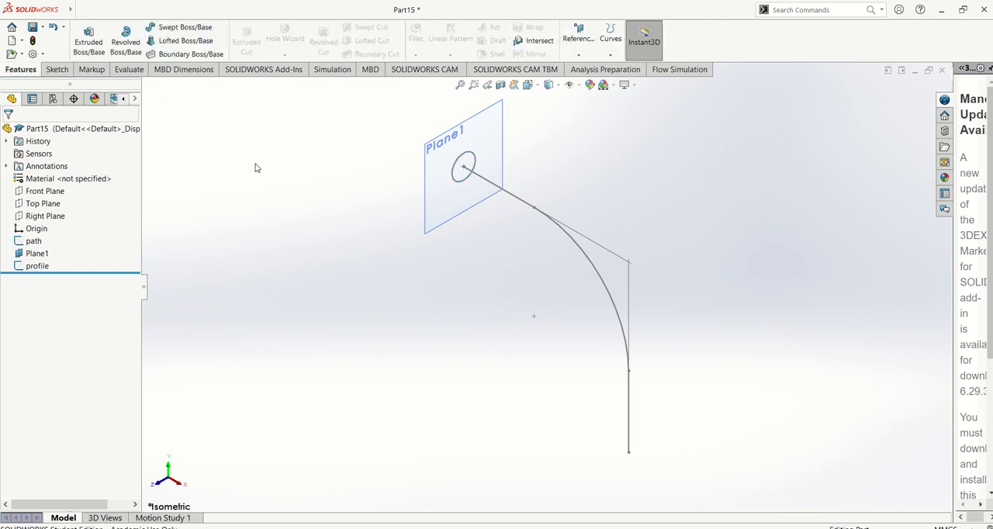
left_click(197, 29)
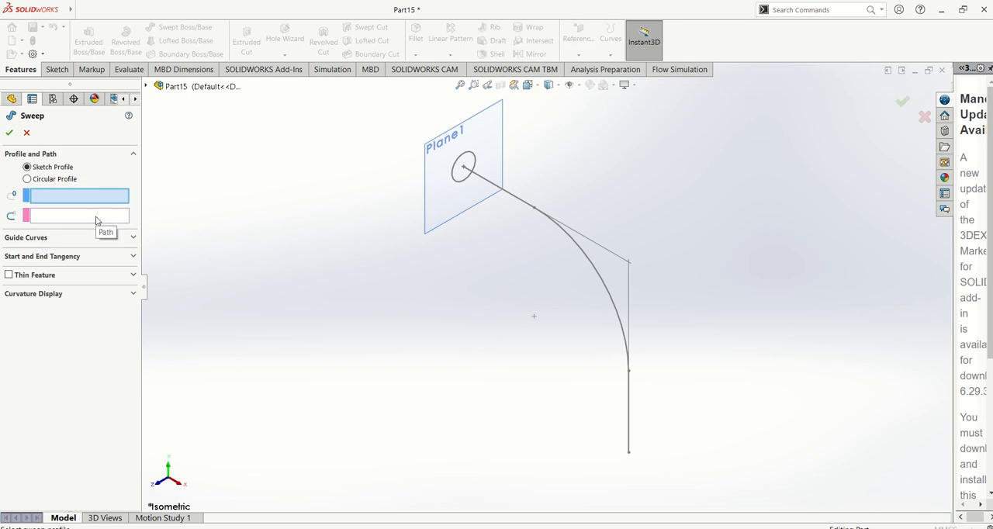
left_click(471, 156)
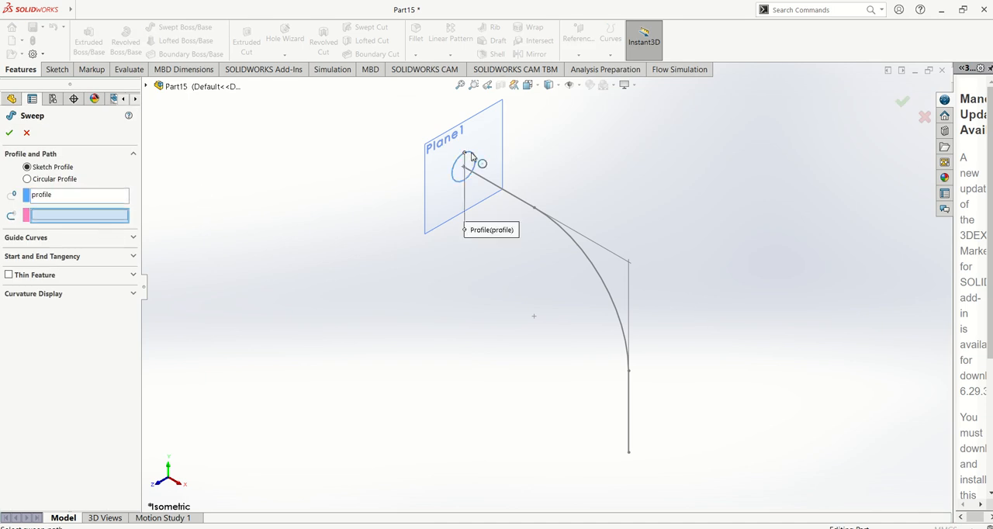
left_click(497, 187)
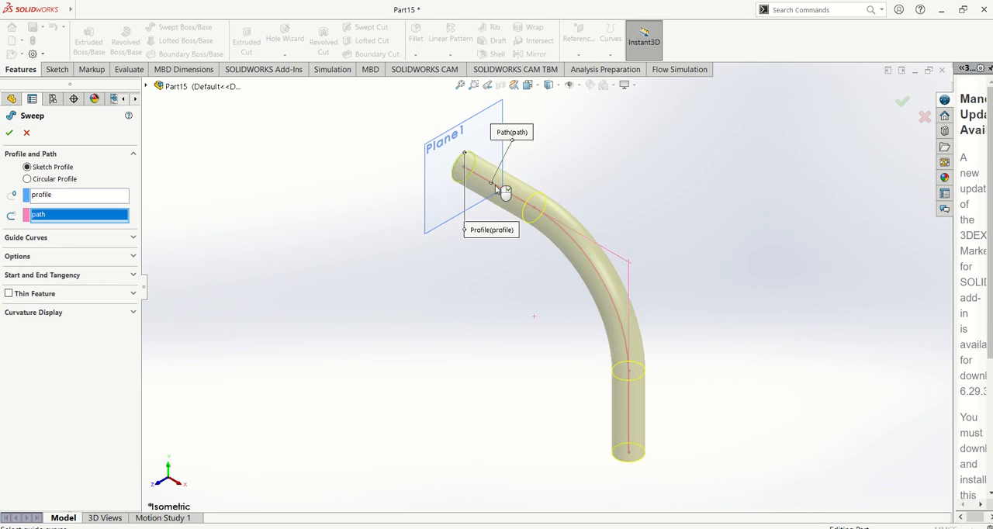
key("Return")
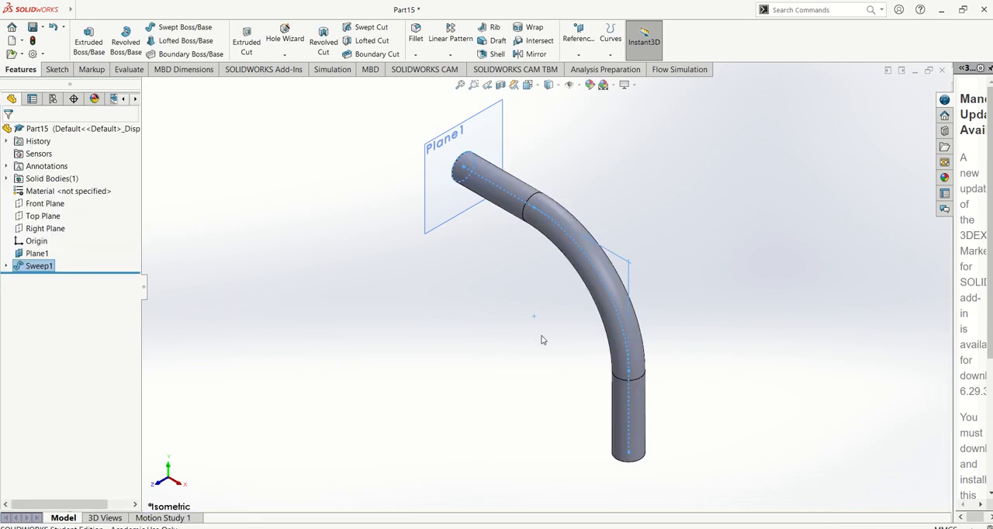
mouse_move(543, 340)
middle_mouse_down()
mouse_move(581, 317)
mouse_move(661, 211)
mouse_move(681, 208)
middle_mouse_up()
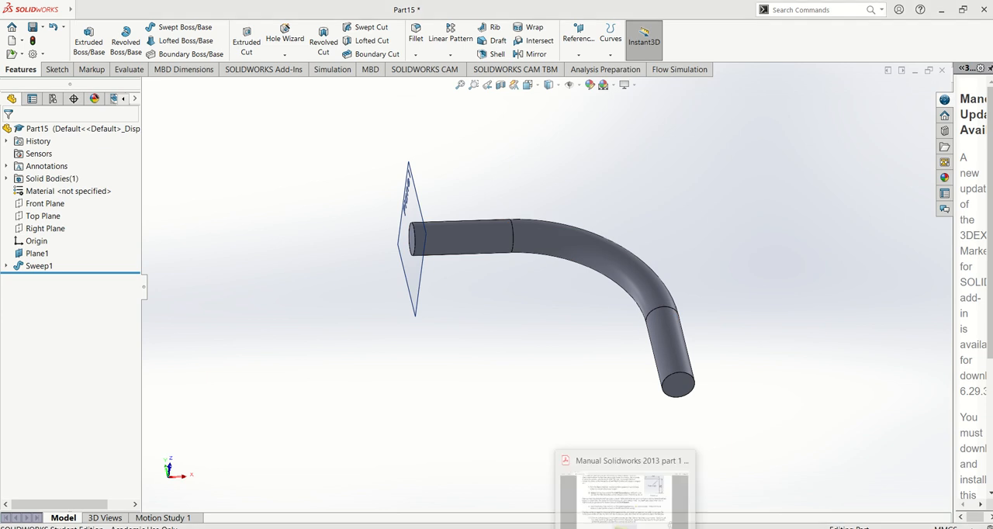
Switch to the Solidworks manual in Acrobat Reader, look up the circle diameter required in Tutorial 1 - Sweep, and return to SOLIDWORKS.
left_click(627, 528)
scroll(565, 368, "down", 2)
scroll(565, 367, "up", 9)
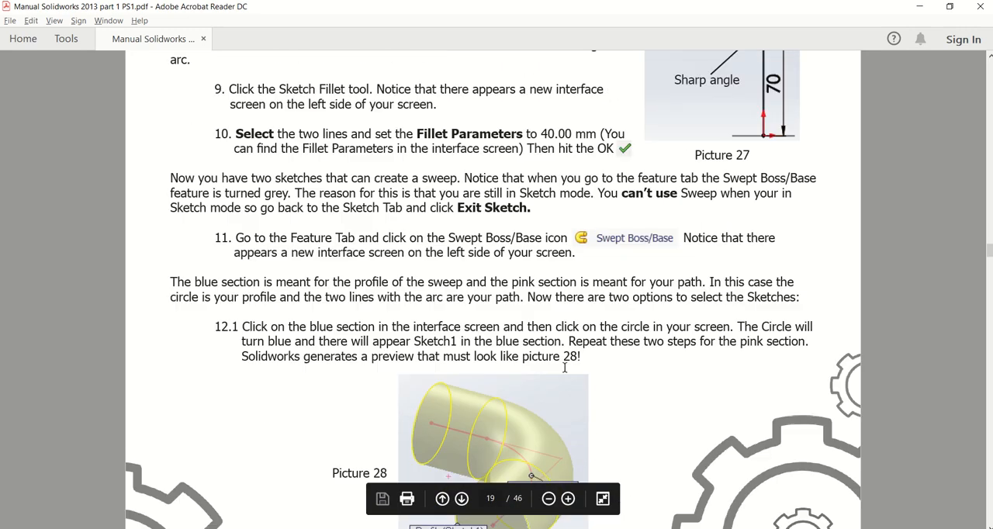
scroll(566, 365, "up", 8)
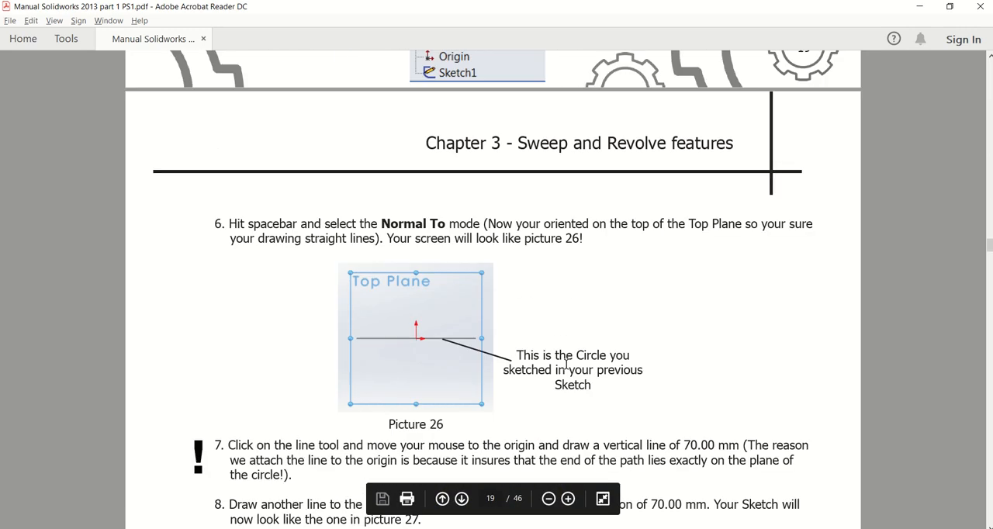
scroll(567, 364, "up", 4)
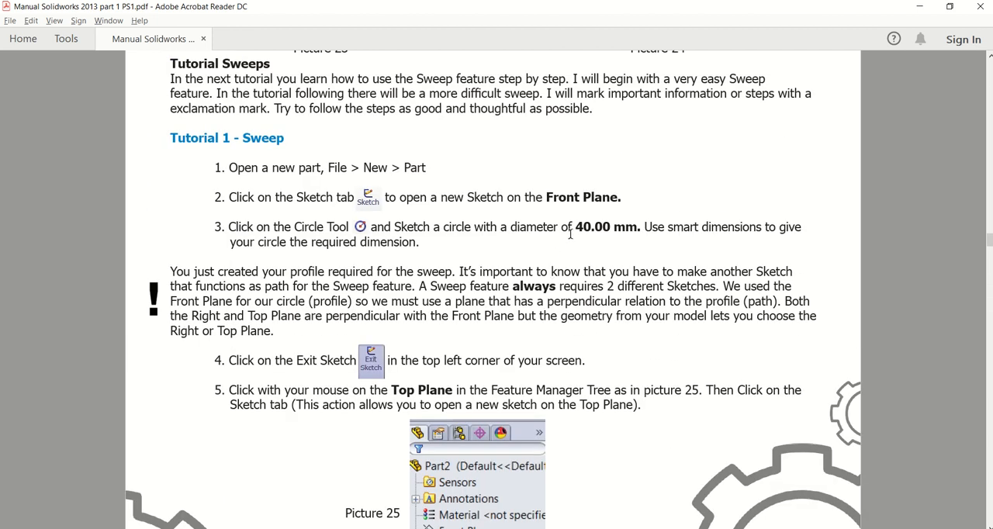
key("alt+Tab")
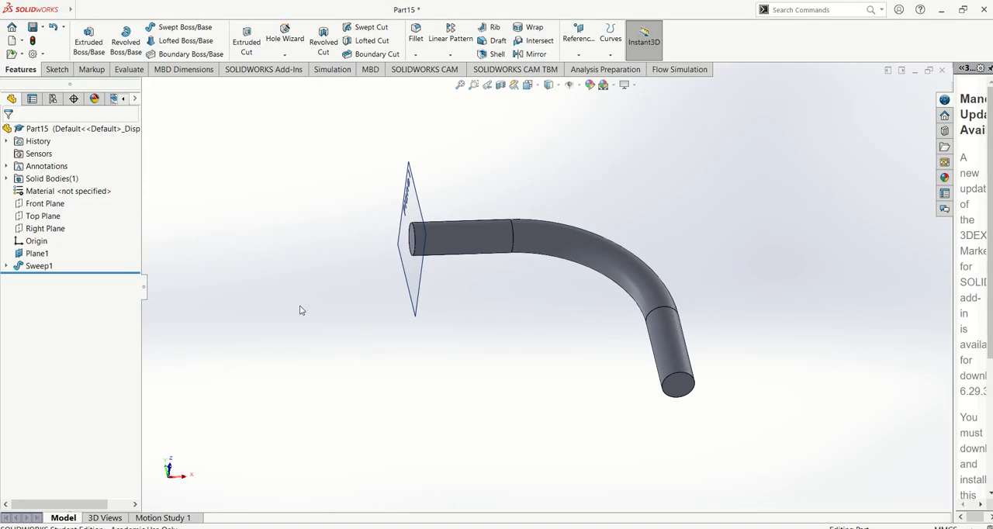
Edit the sweep's profile sketch, set the circle's diameter to 40 mm, and exit the sketch to rebuild the bend.
key("ctrl+7")
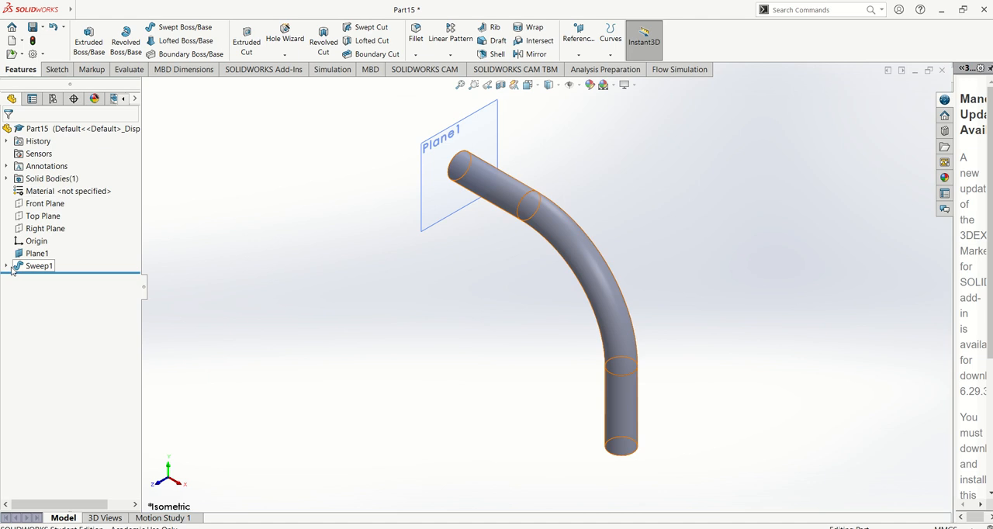
left_click(7, 267)
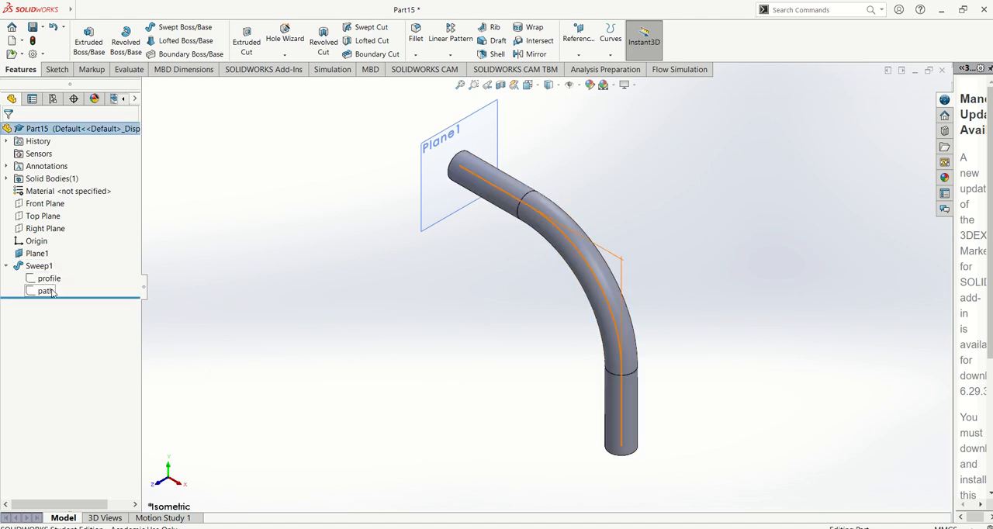
left_click(49, 278)
left_click(78, 247)
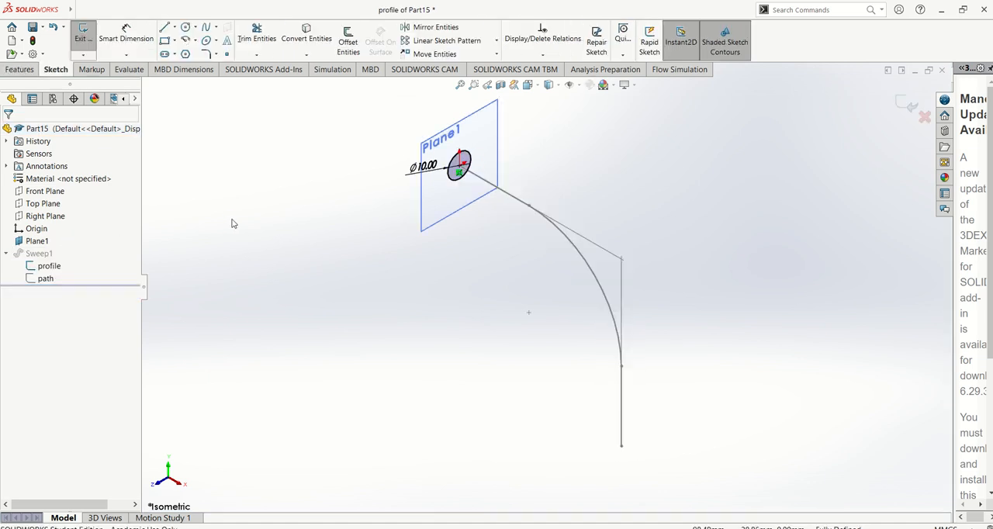
double_click(424, 169)
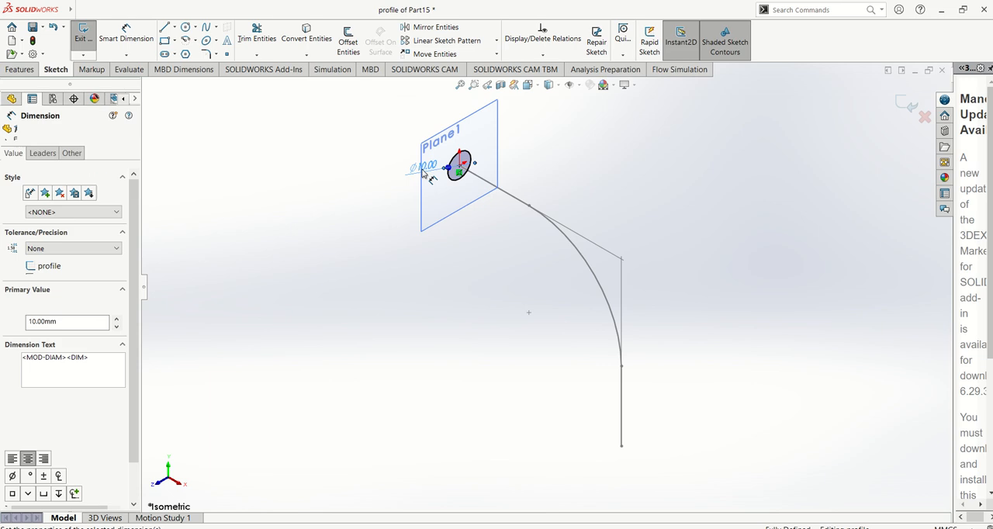
type("40")
key("Return")
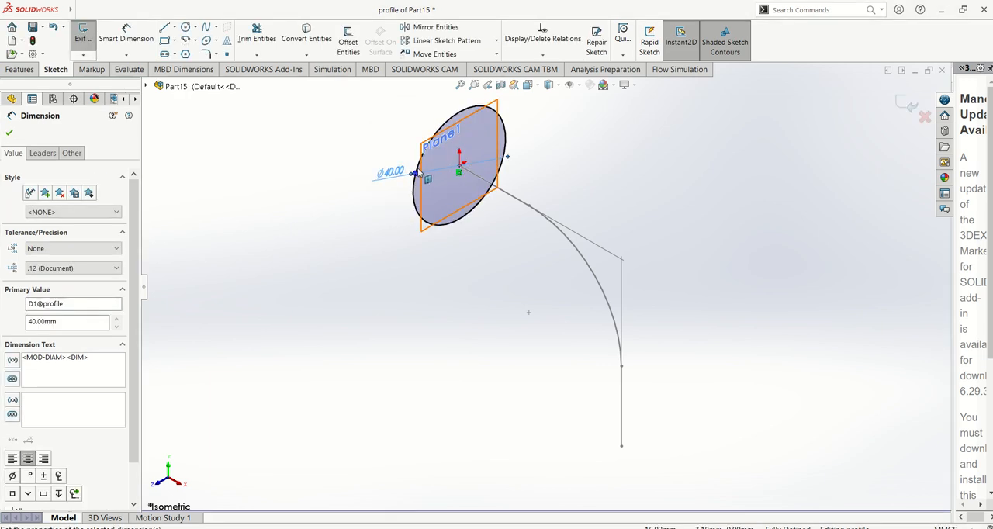
left_click(10, 134)
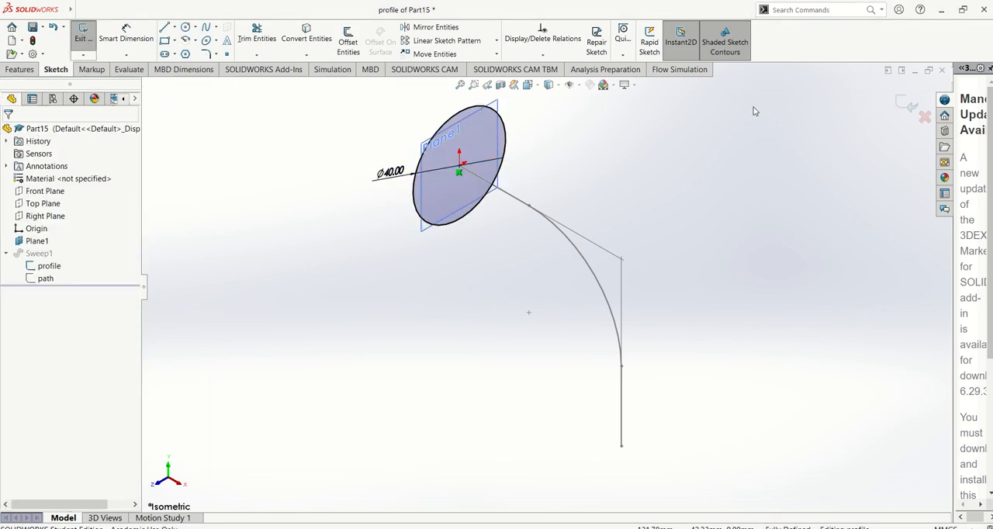
left_click(895, 102)
scroll(595, 179, "up", 3)
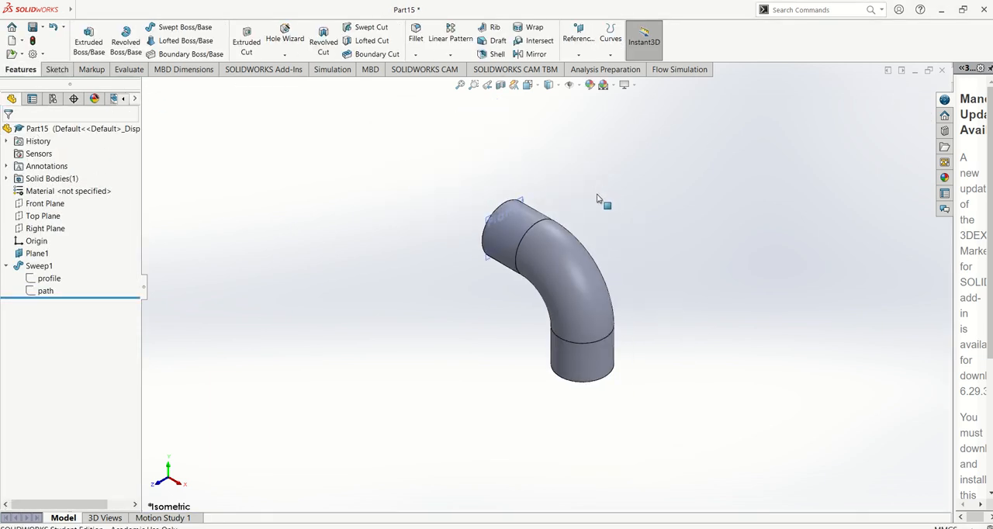
scroll(435, 207, "down", 4)
scroll(435, 206, "up", 3)
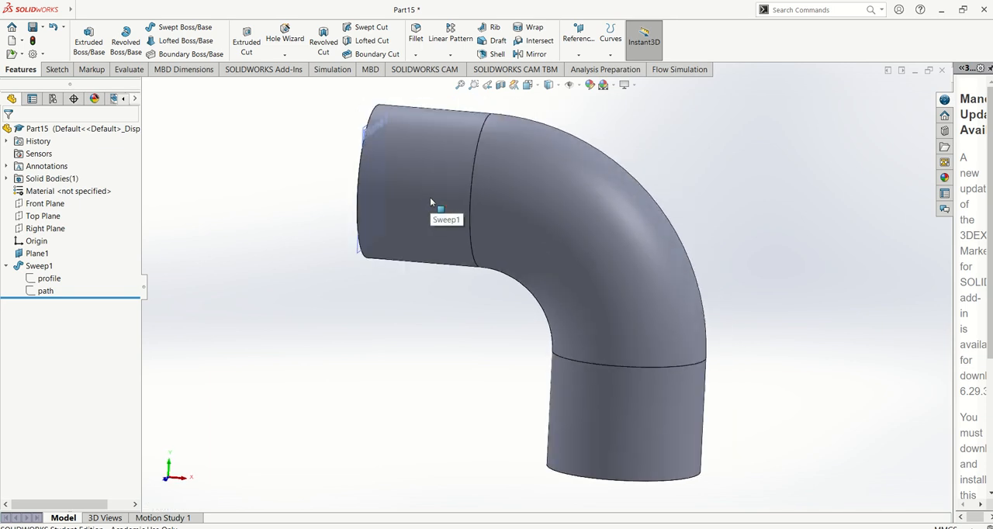
Assign Cast Alloy Steel as the part's material and check its mass in the mass properties.
right_click(78, 195)
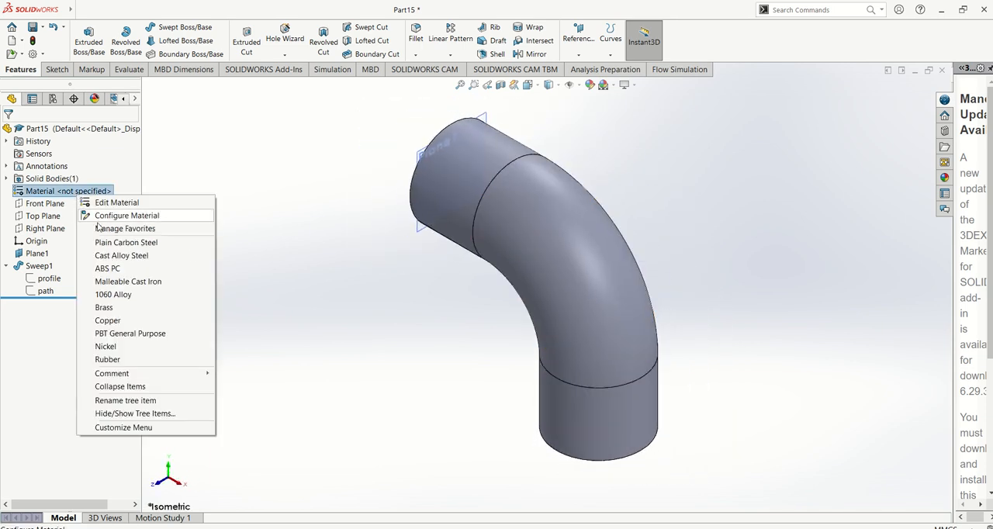
left_click(121, 256)
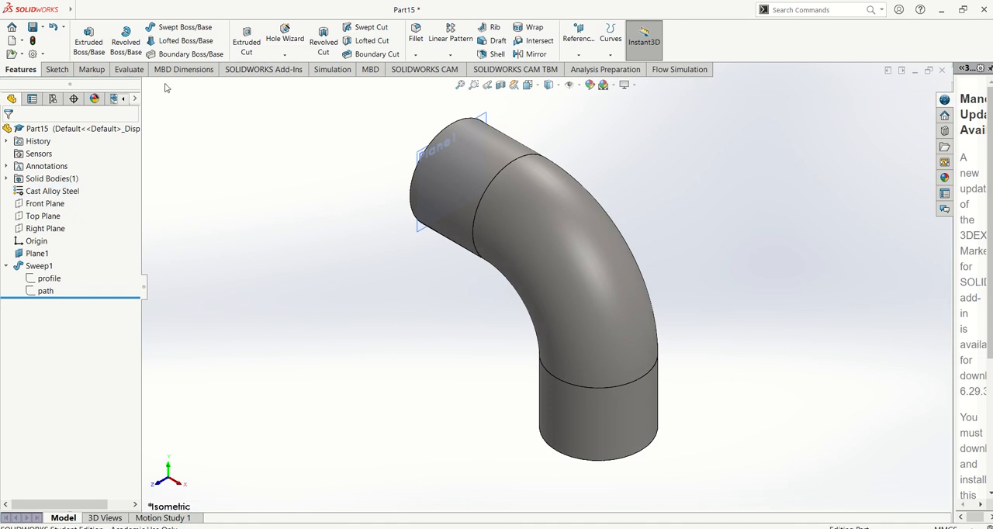
left_click(135, 73)
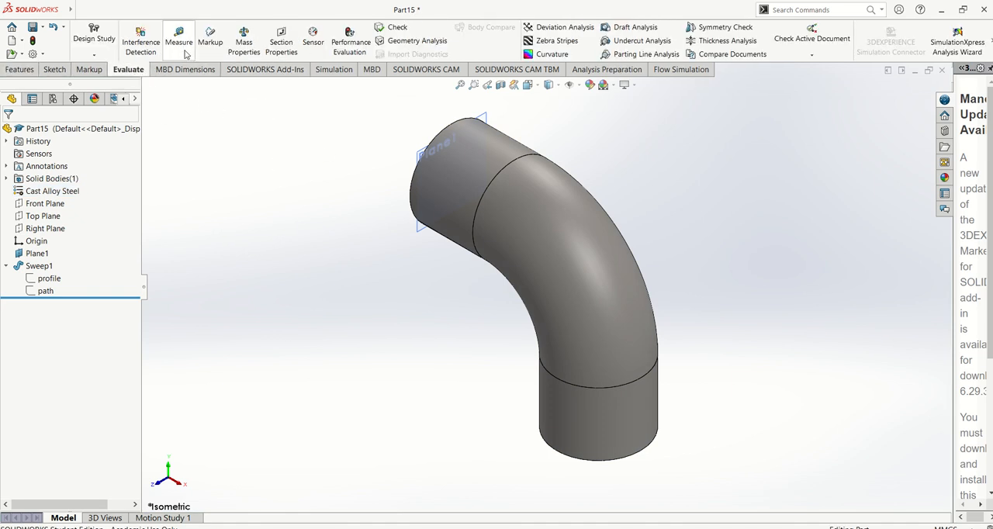
left_click(244, 43)
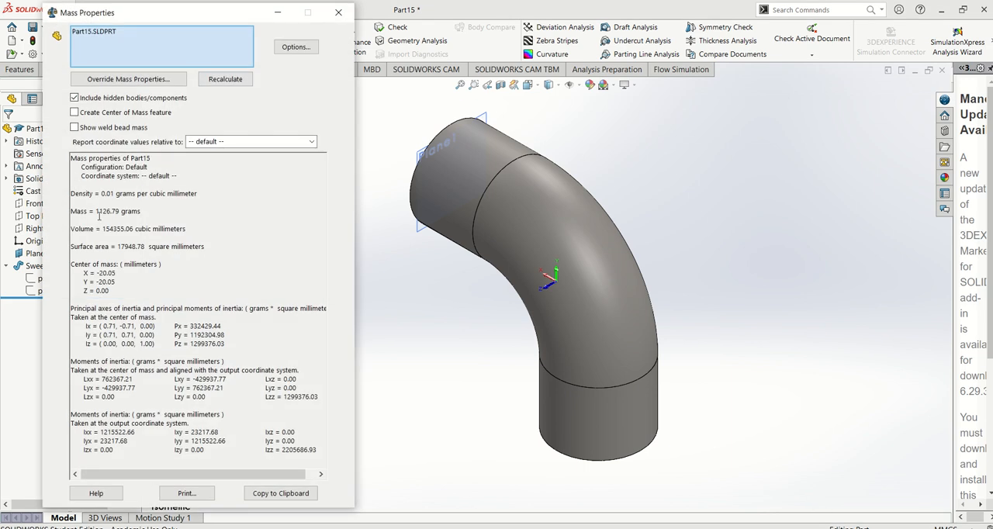
left_click_drag(71, 210, 145, 211)
left_click(150, 211)
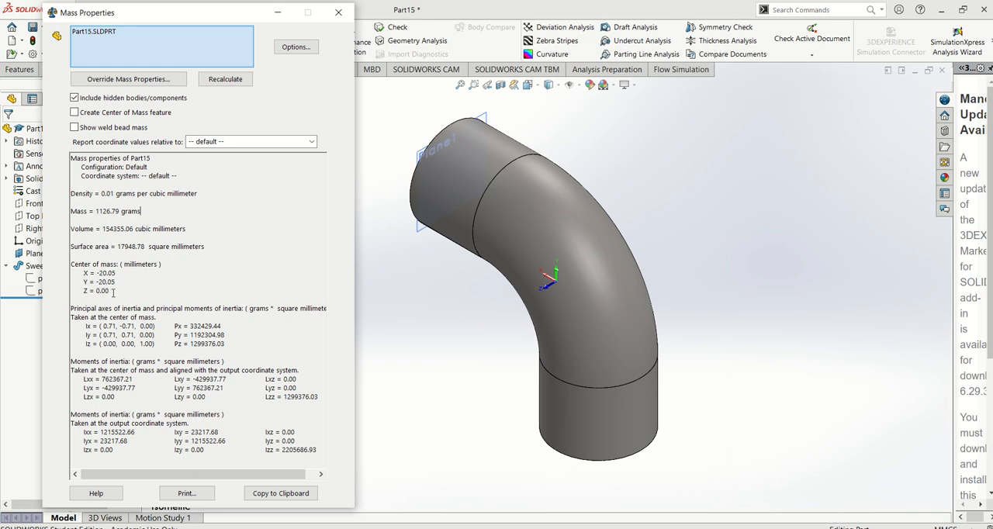
left_click(338, 12)
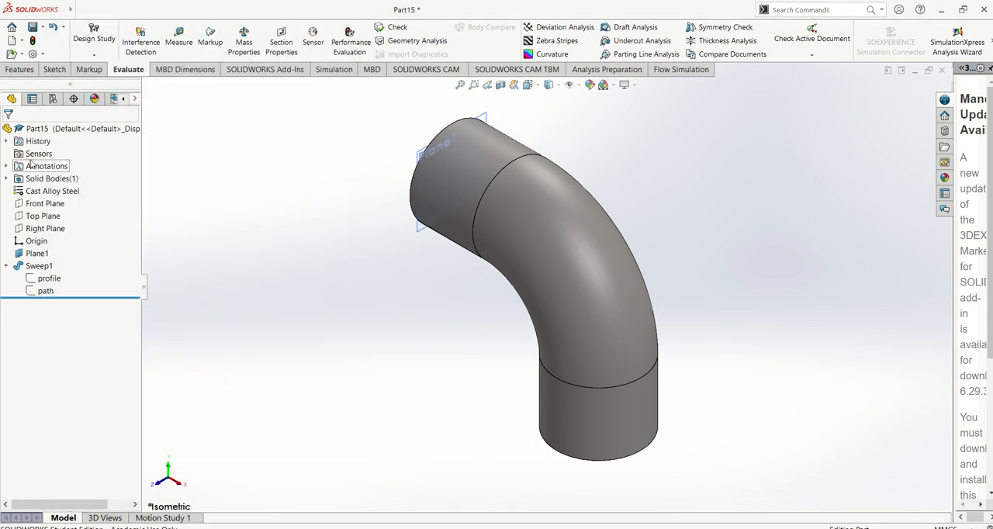
Change the part's material to 1060 Alloy and check the mass in the mass properties again.
right_click(48, 195)
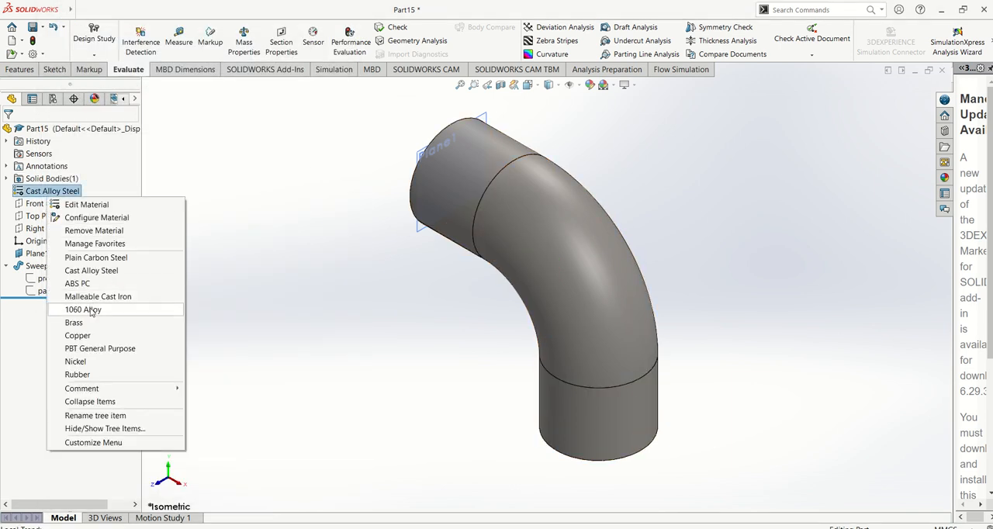
left_click(92, 312)
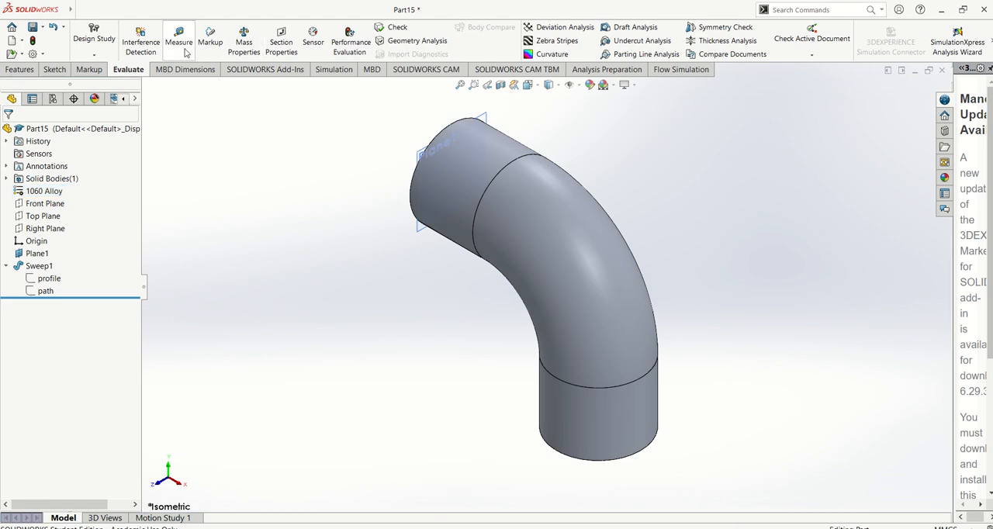
left_click(243, 43)
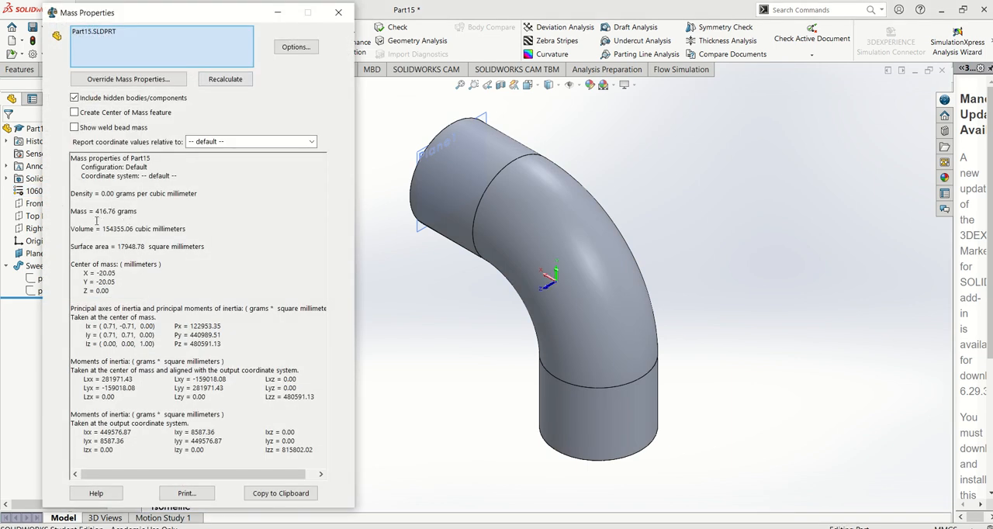
left_click(157, 216)
left_click(156, 211)
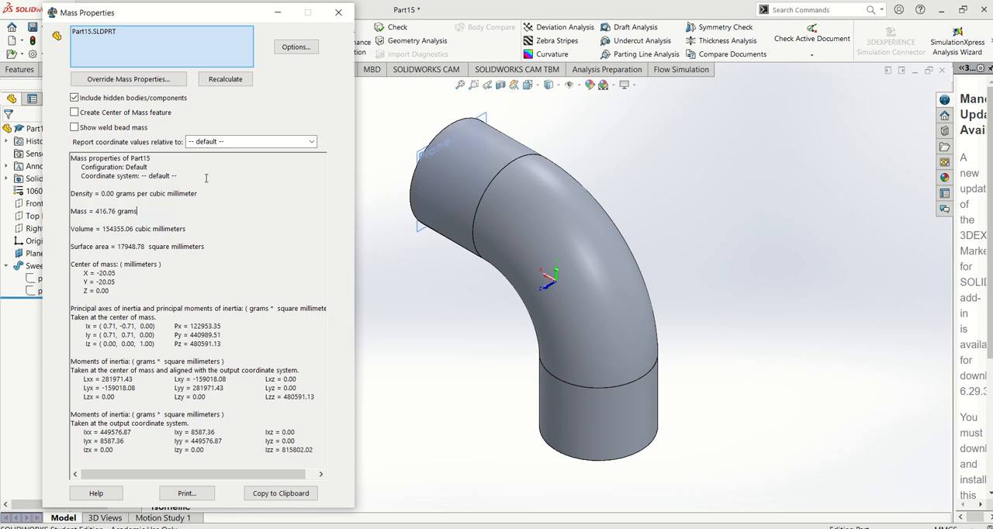
left_click(338, 13)
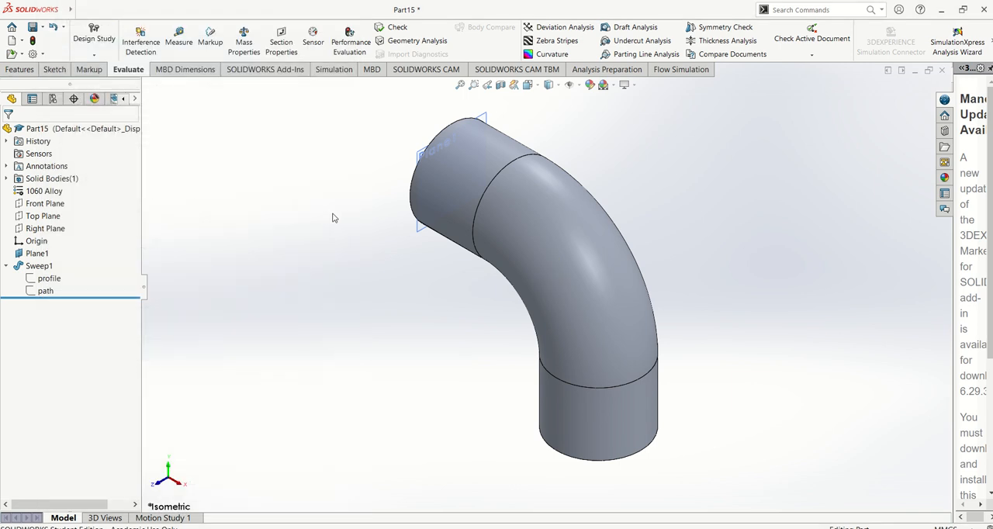
Open the sweep's path sketch to review its dimensions and exit the sketch without editing it.
right_click(45, 291)
left_click(52, 262)
left_click(412, 161)
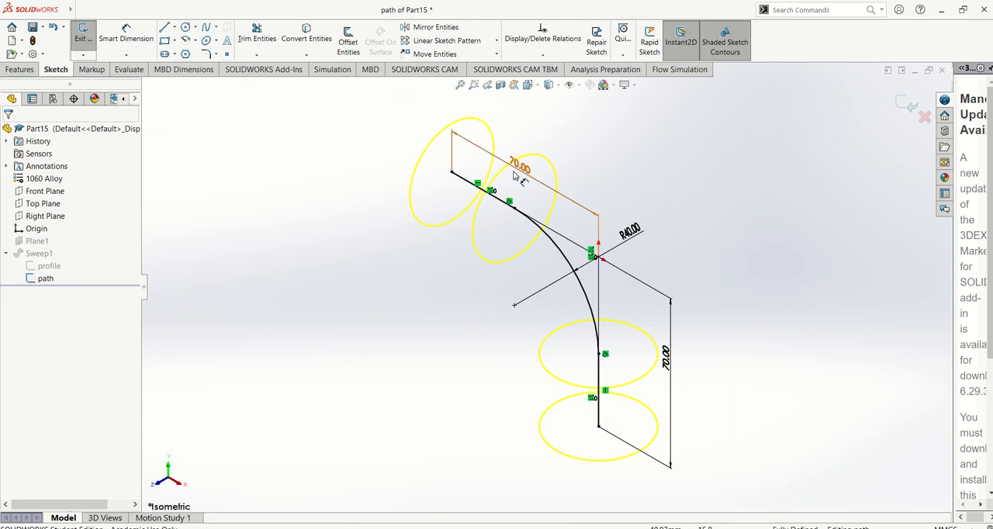
left_click(907, 104)
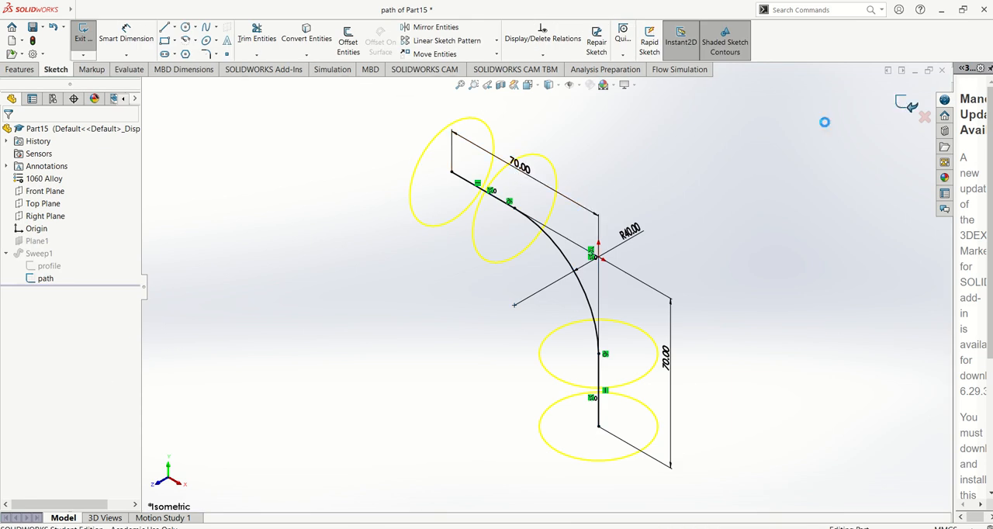
Edit the sweep's profile sketch, set the circle's diameter to 10 mm, and exit the sketch to rebuild the bend.
right_click(62, 281)
left_click(65, 246)
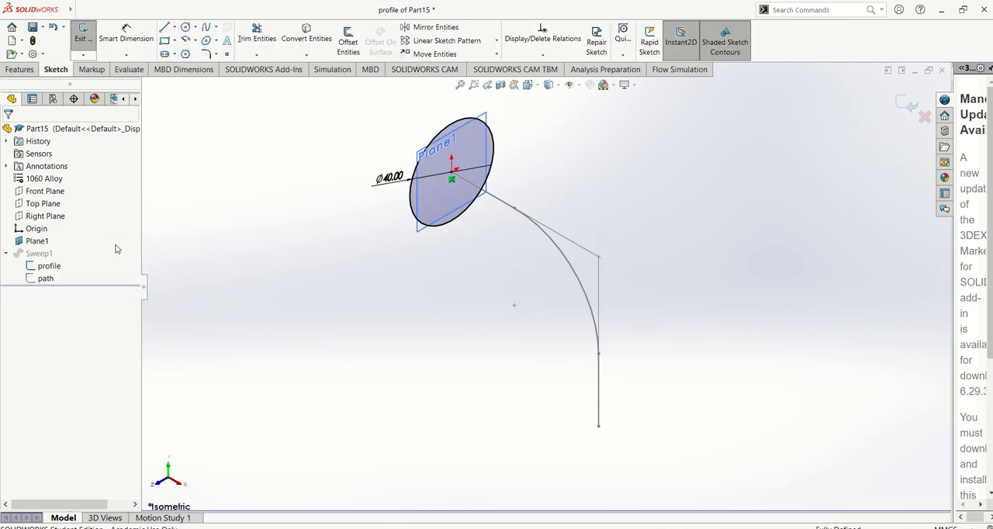
double_click(390, 179)
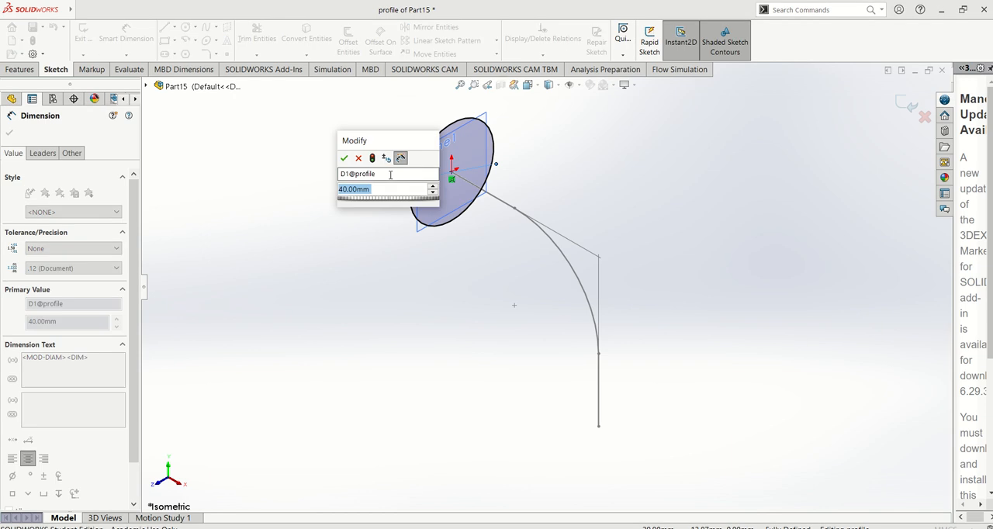
type("10")
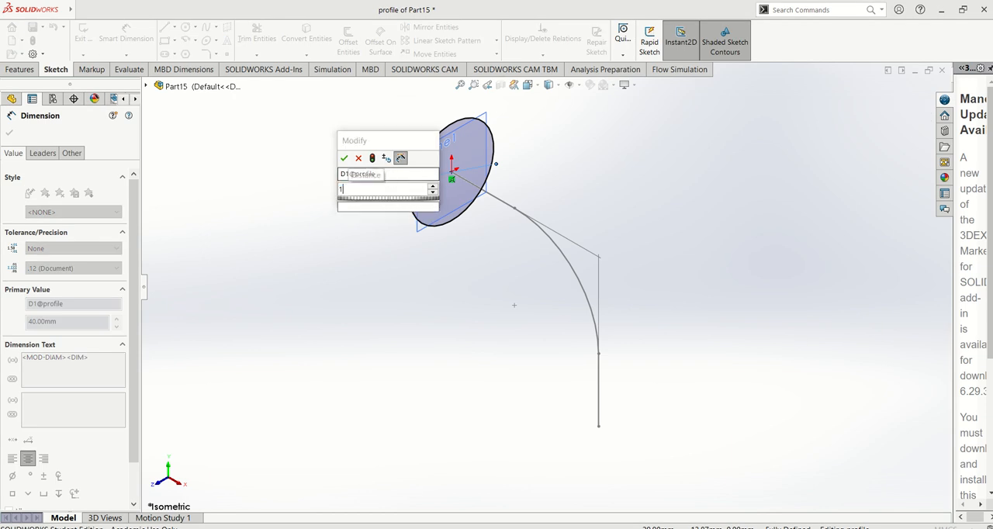
key("Return")
left_click(10, 134)
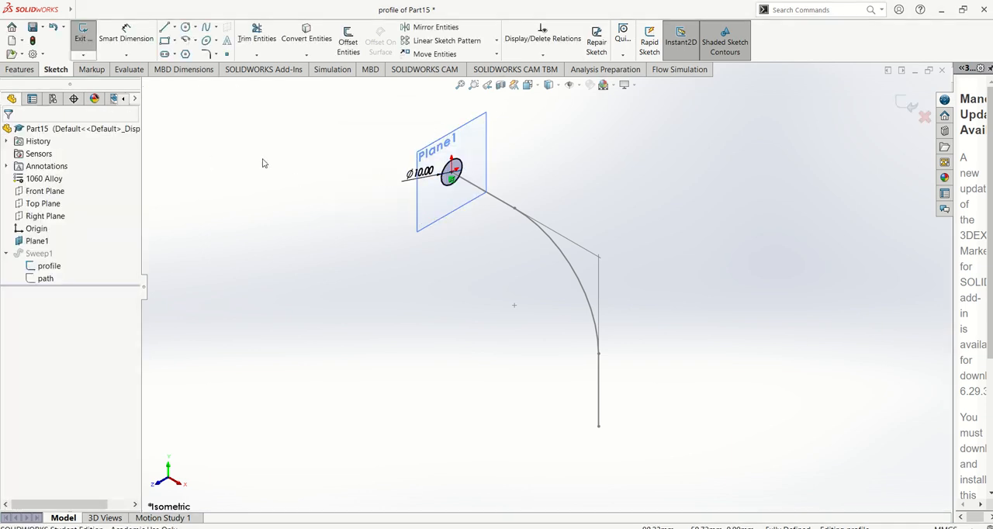
left_click(905, 104)
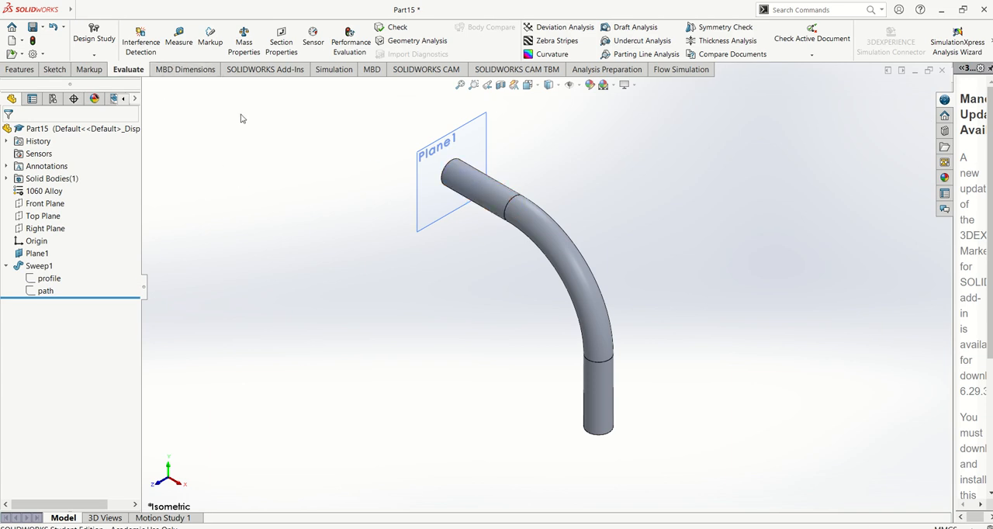
Check the mass of the thinner bend in the mass properties and close the report.
left_click(250, 56)
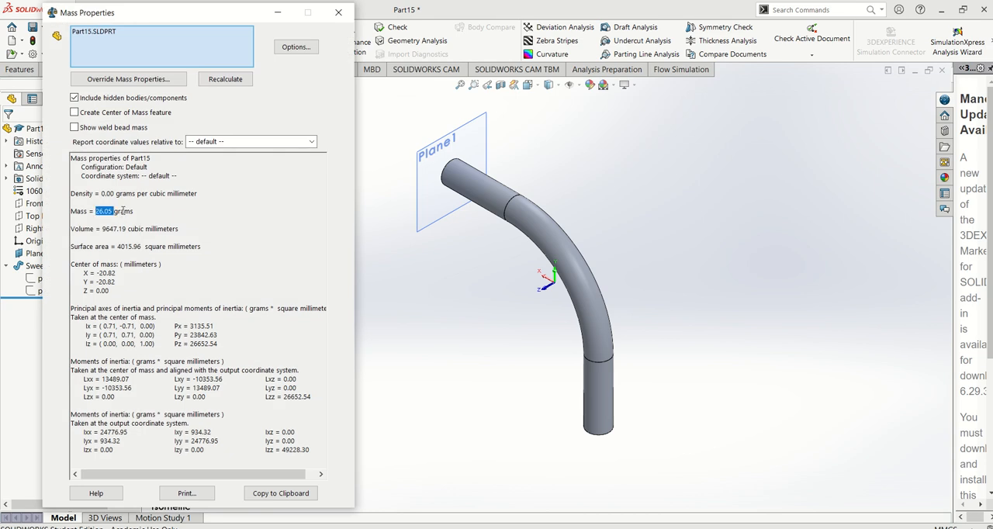
left_click(142, 210)
left_click_drag(142, 211, 92, 204)
left_click(735, 197)
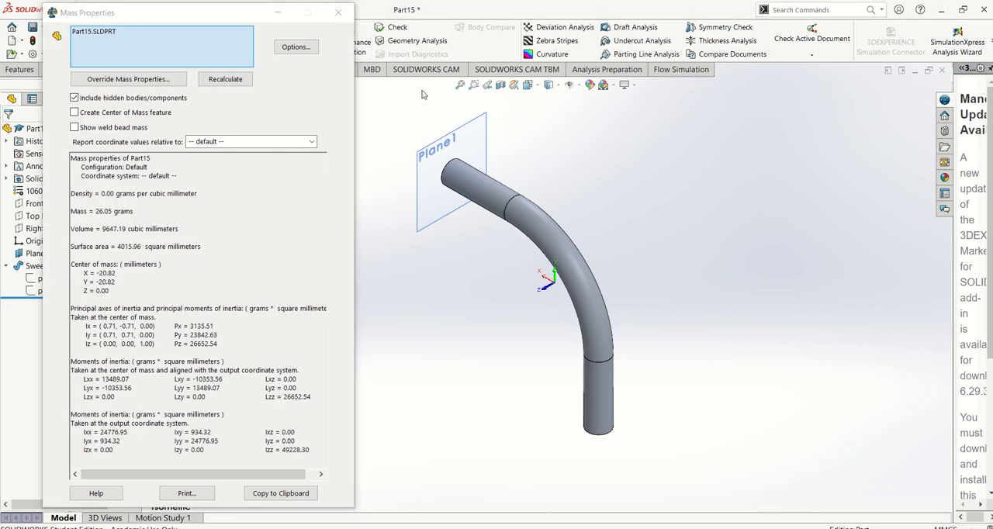
left_click(339, 13)
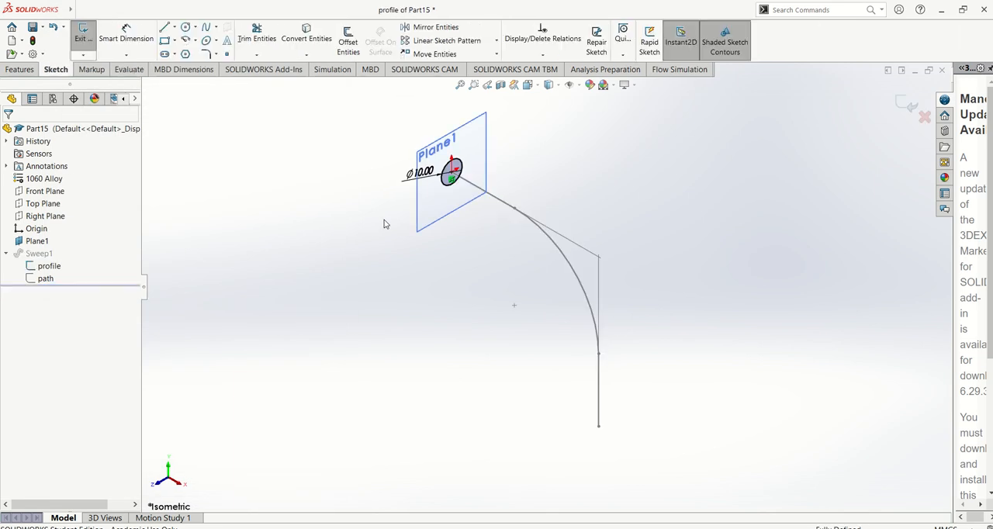
Undo the last diameter change in the profile sketch and exit the sketch to rebuild the bend.
key("ctrl+z")
left_click(916, 107)
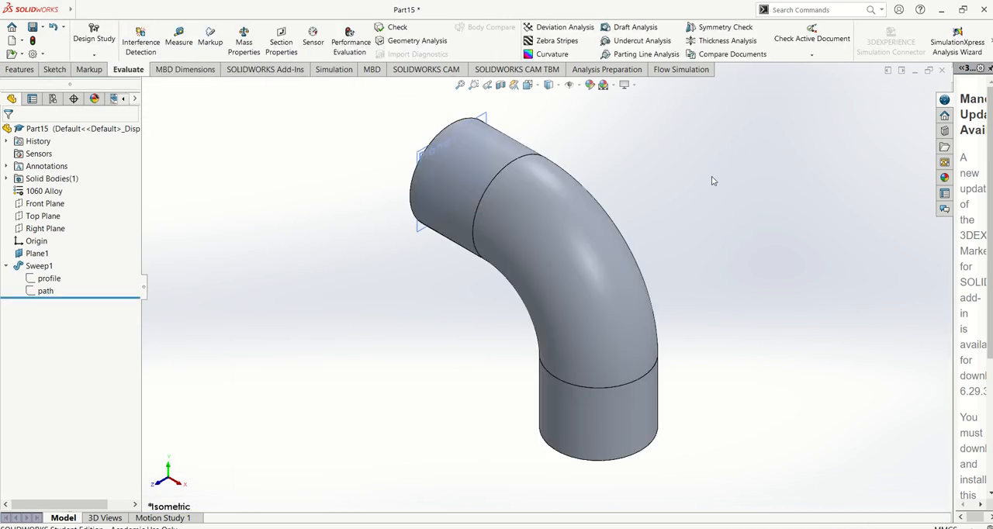
middle_click_drag(714, 193, 772, 215)
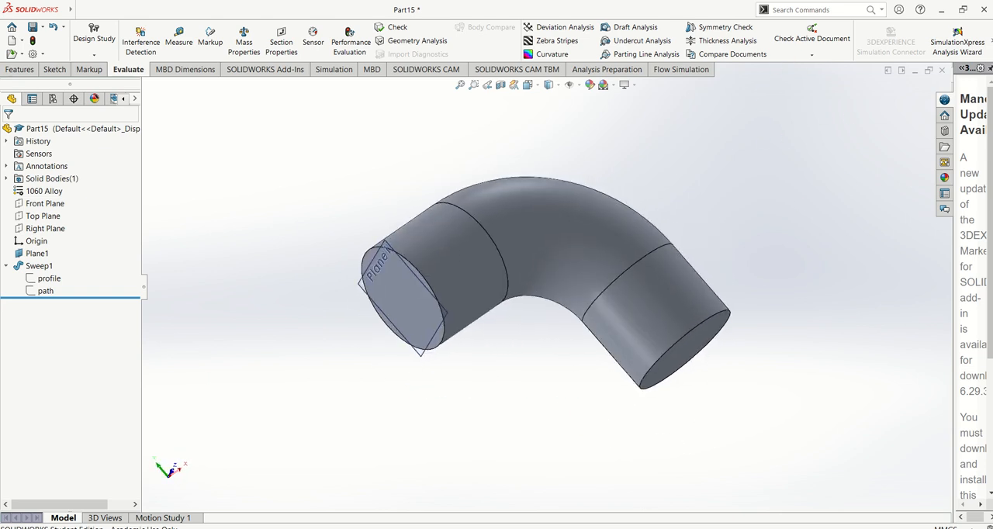
Switch to the Solidworks manual in Acrobat Reader, read the Mini Tutorial Shell Feature and the start of Tutorial 2 - Sweep, and return to SOLIDWORKS.
key("alt+Tab")
scroll(647, 352, "down", 3)
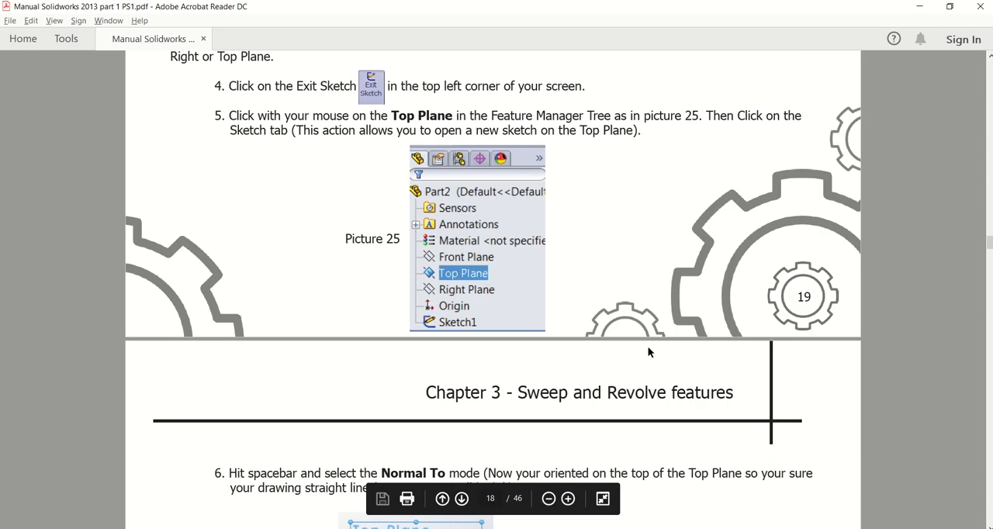
scroll(648, 346, "down", 10)
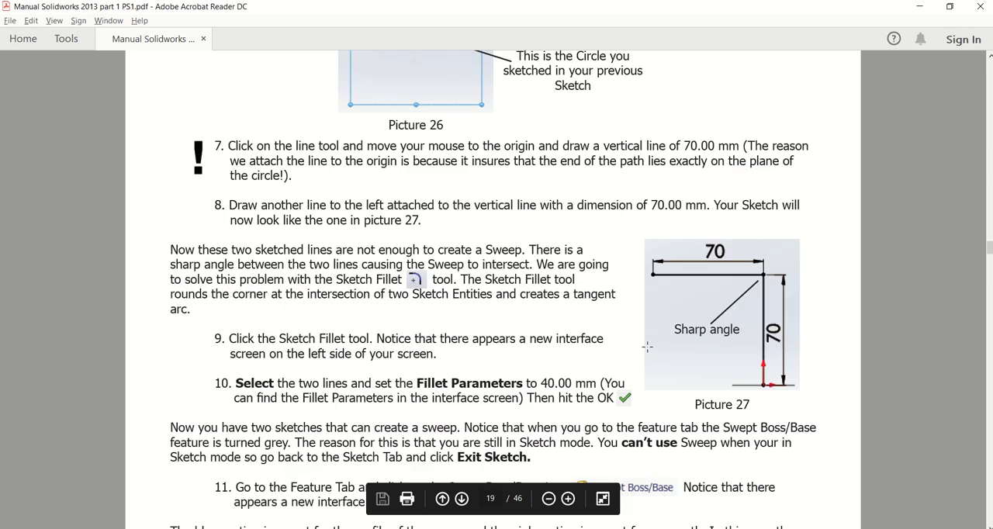
scroll(648, 346, "down", 10)
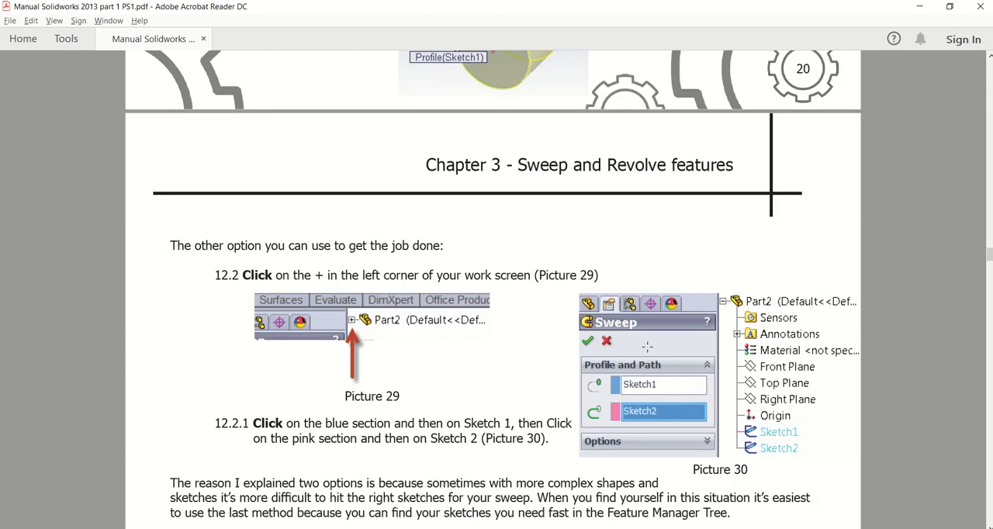
scroll(648, 346, "down", 10)
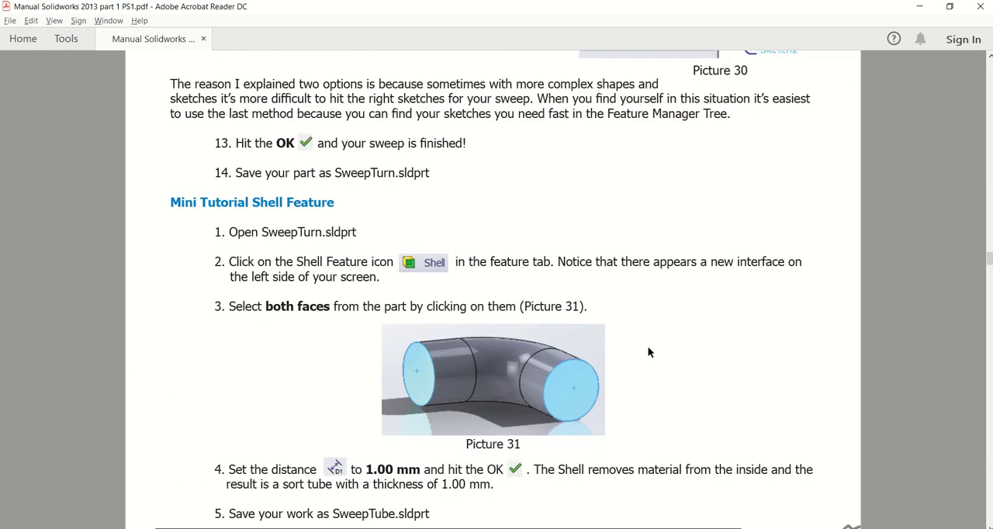
scroll(649, 353, "down", 5)
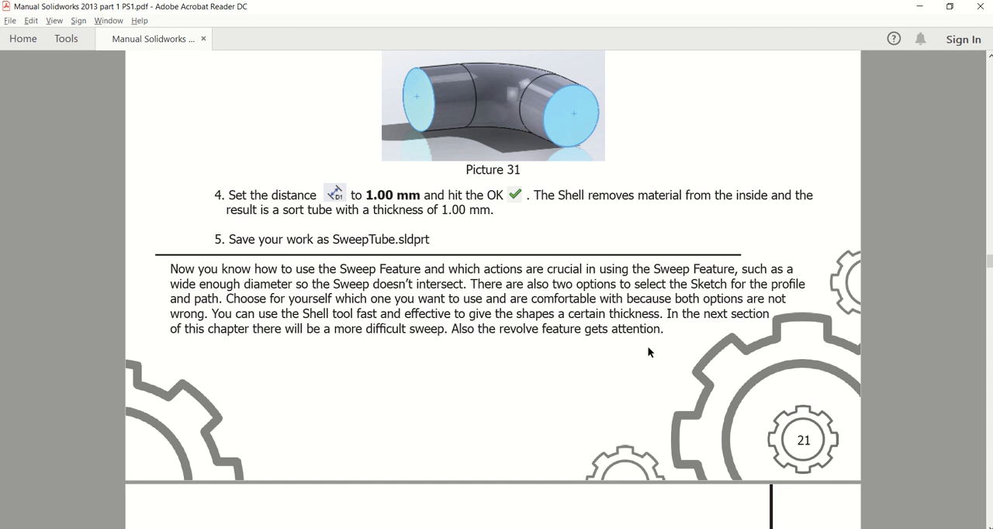
scroll(649, 352, "up", 4)
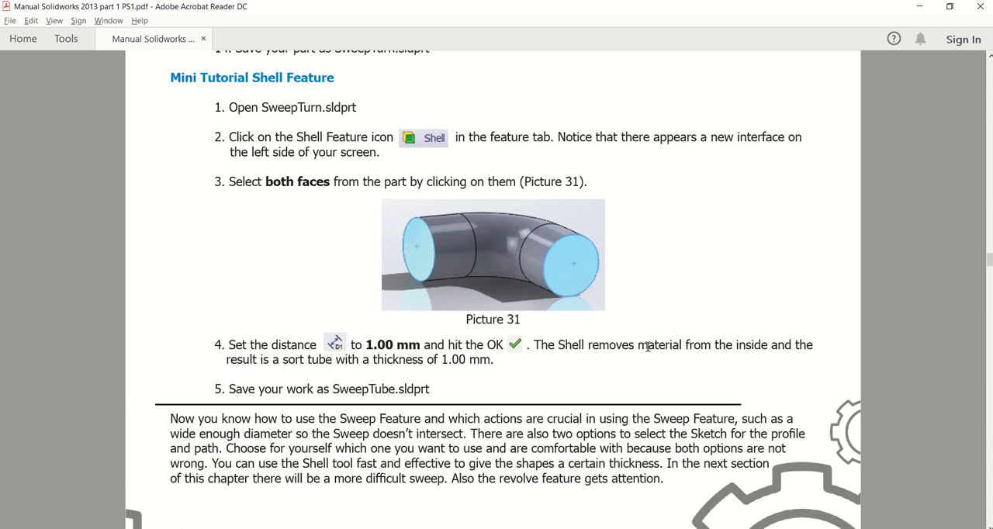
scroll(648, 346, "down", 12)
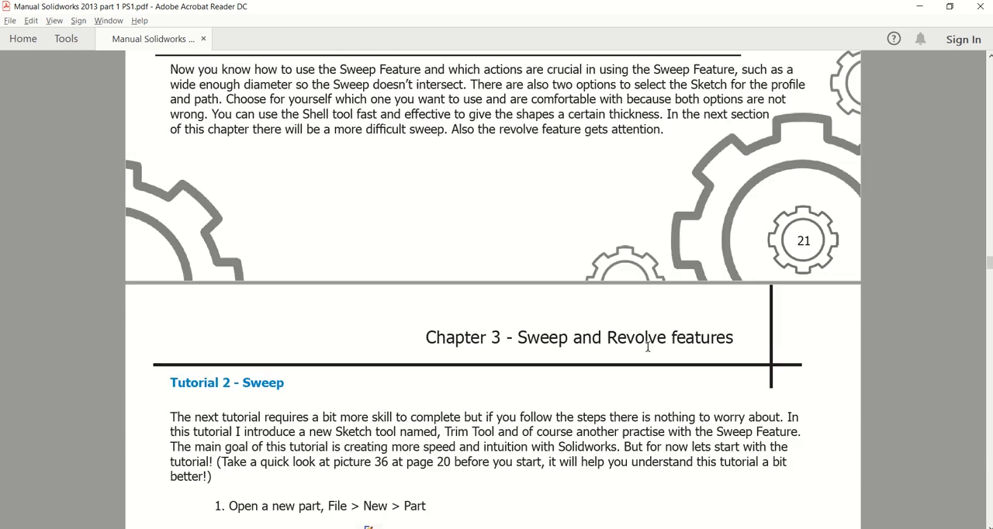
scroll(648, 353, "down", 10)
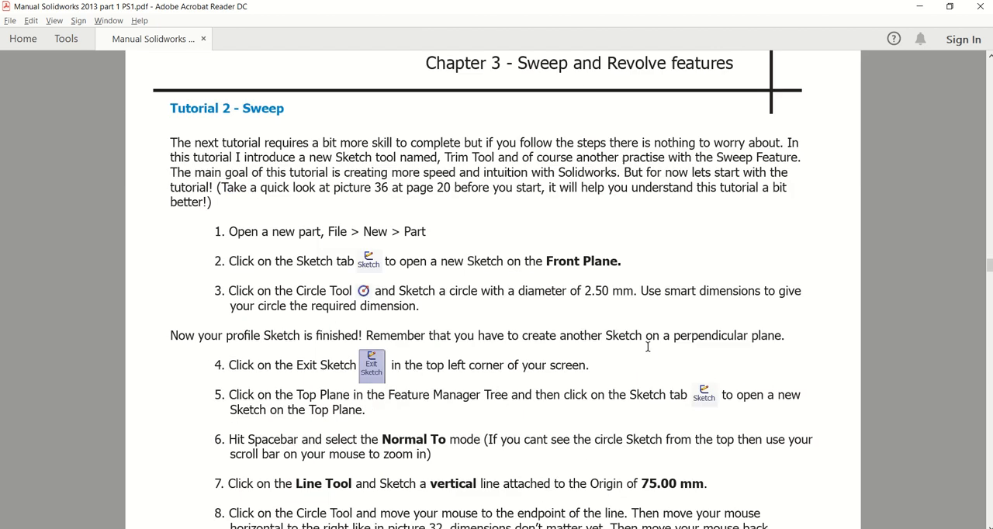
scroll(650, 347, "up", 20)
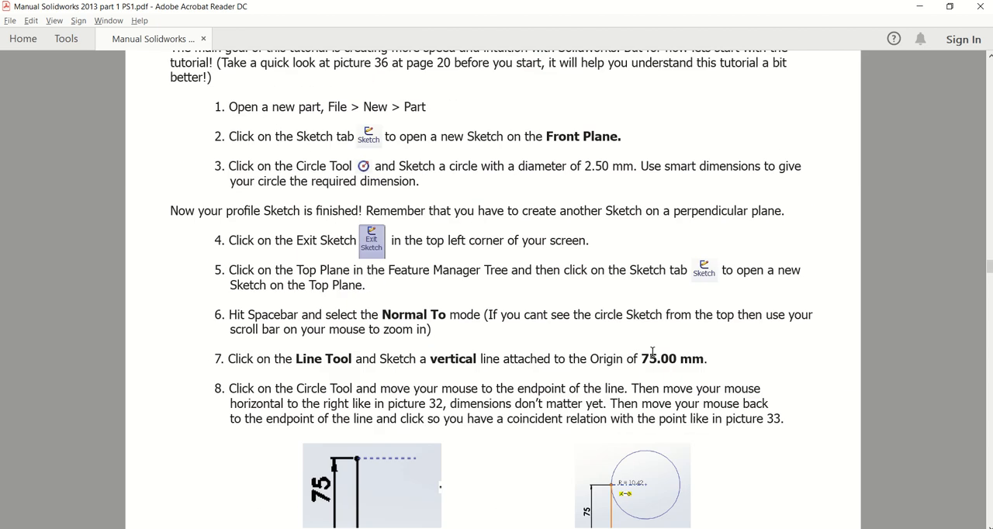
scroll(650, 347, "up", 3)
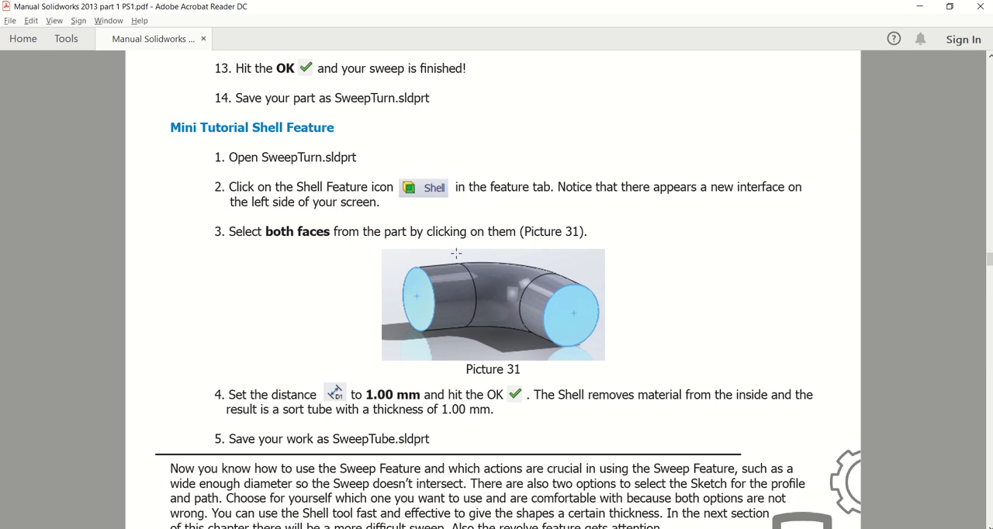
key("alt+Tab")
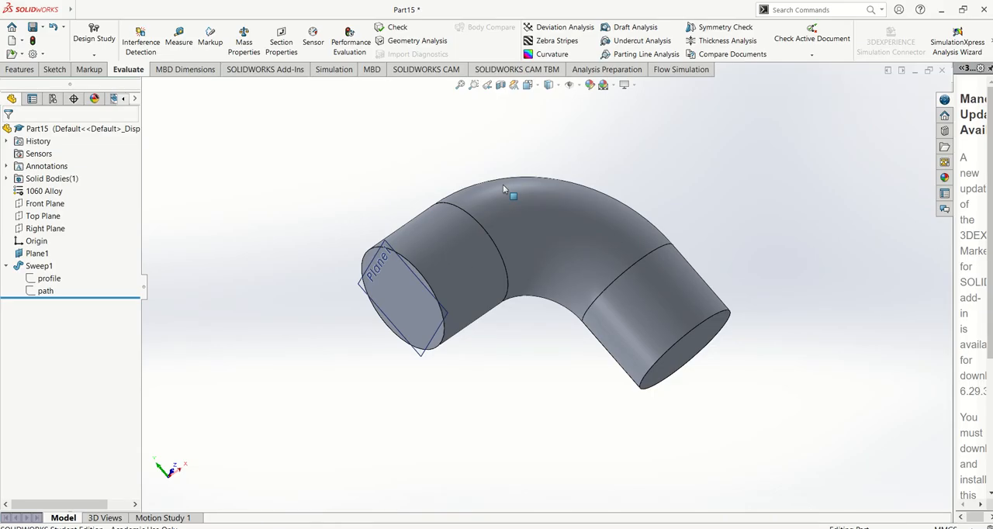
Shell the bend at 10 mm with the end face on Plane1 as a multi-thickness face and no faces removed.
left_click(19, 70)
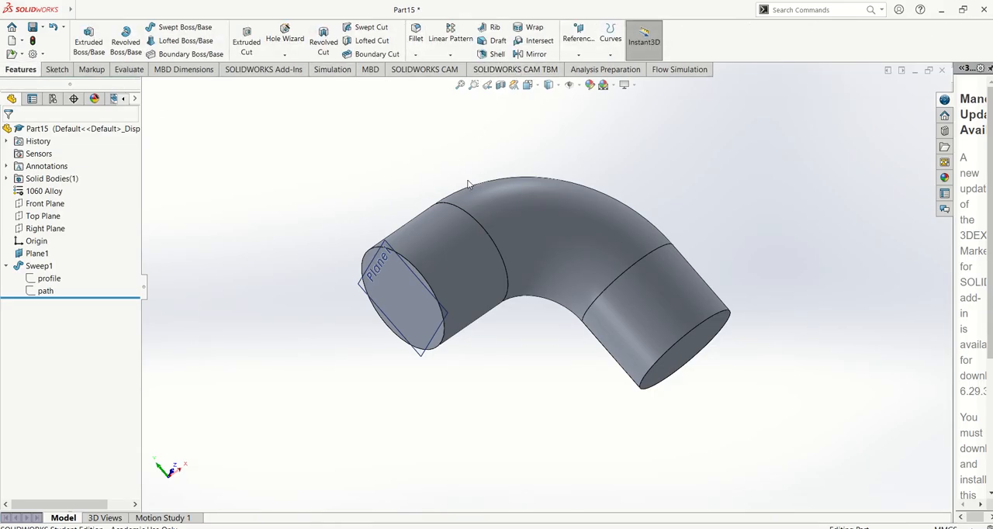
left_click(495, 54)
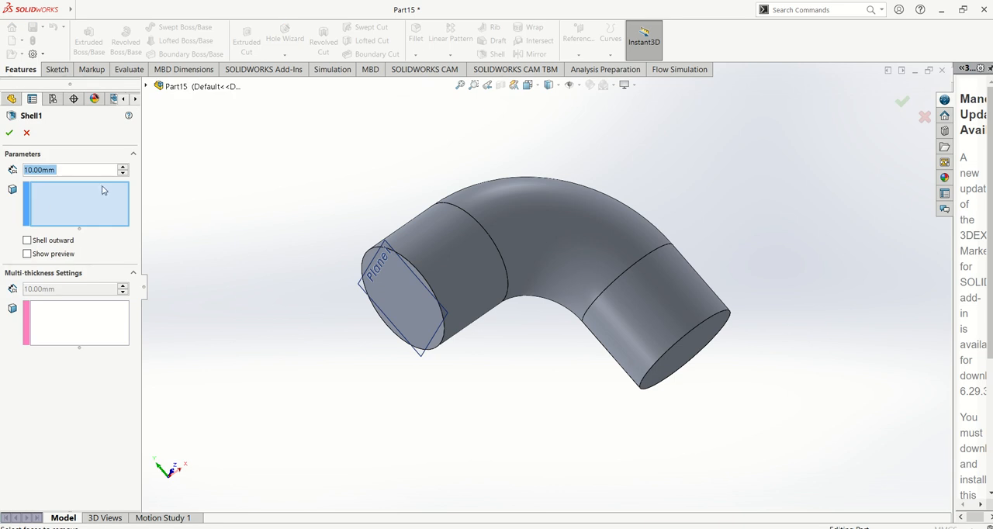
left_click(89, 339)
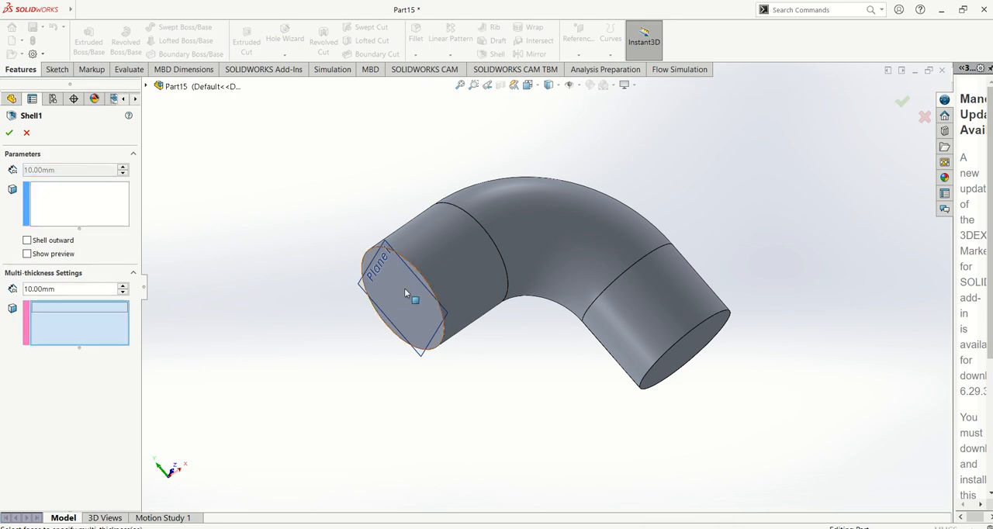
left_click(393, 300)
left_click(10, 133)
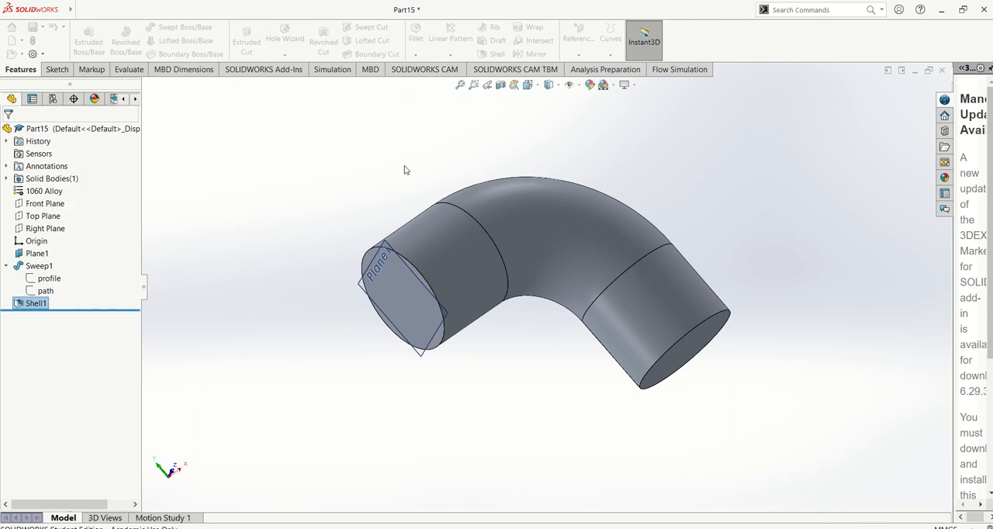
Reopen the shell feature to review its multi-thickness face selection and close it.
middle_click_drag(345, 243, 267, 190)
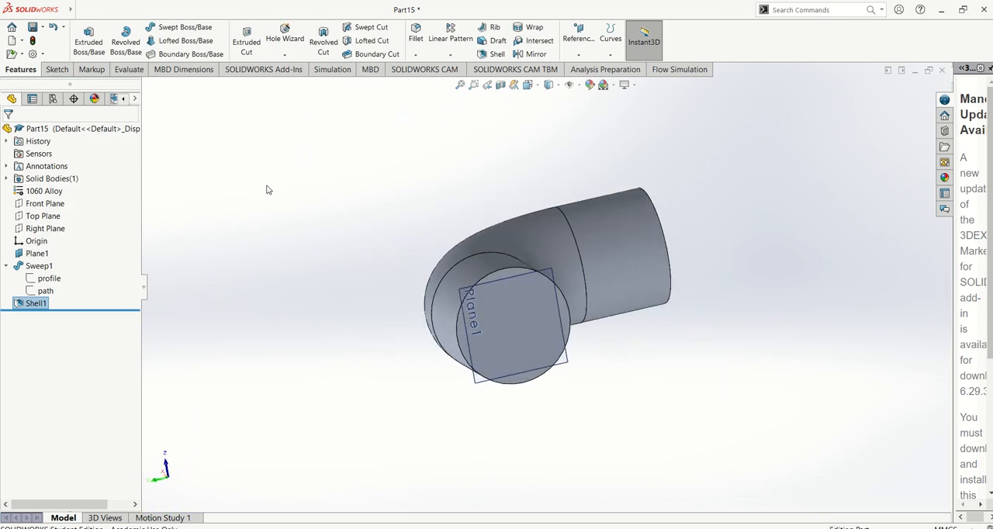
right_click(33, 303)
left_click(39, 324)
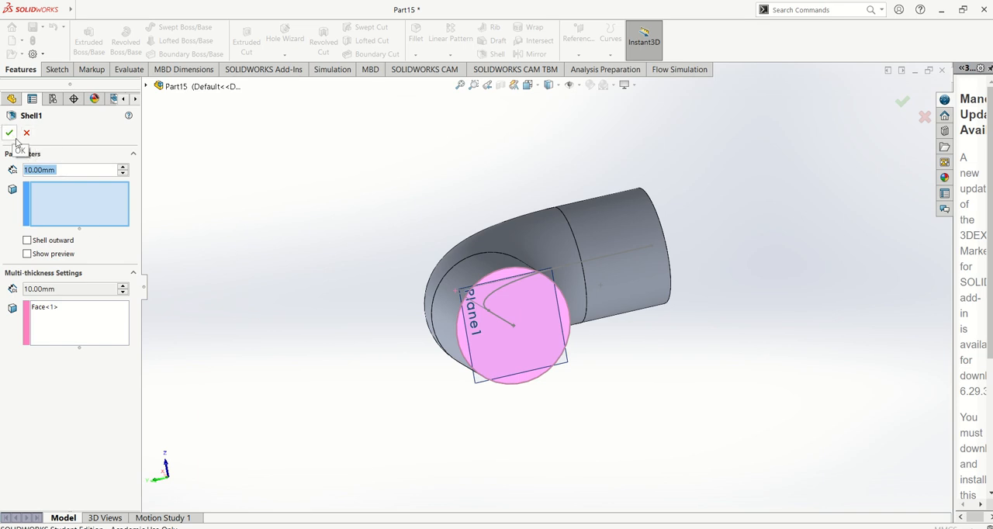
left_click(52, 309)
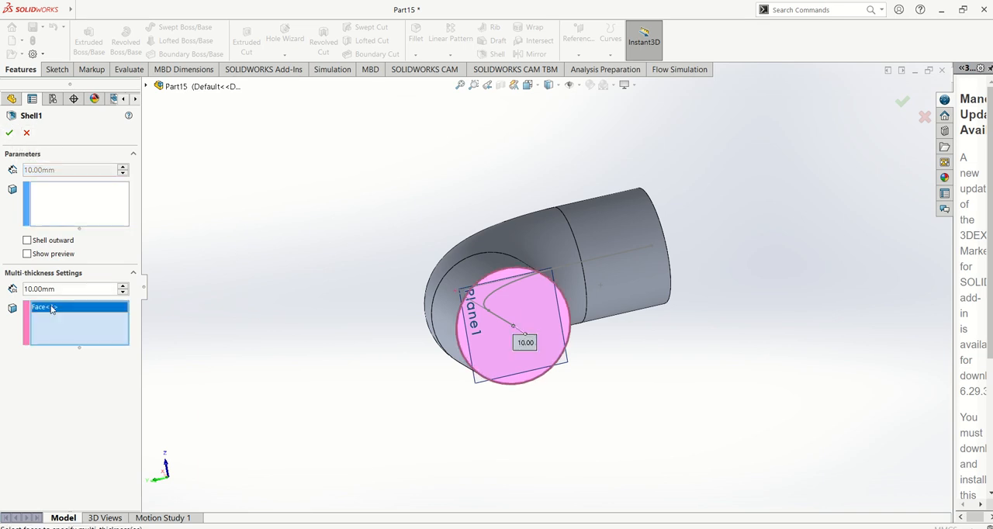
key("Return")
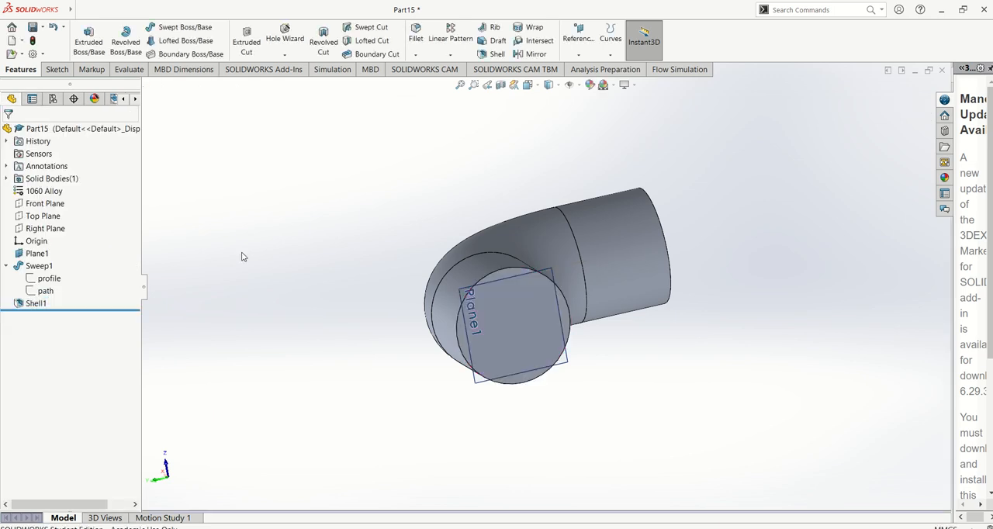
Delete the shell feature from the part.
right_click(25, 303)
left_click(54, 361)
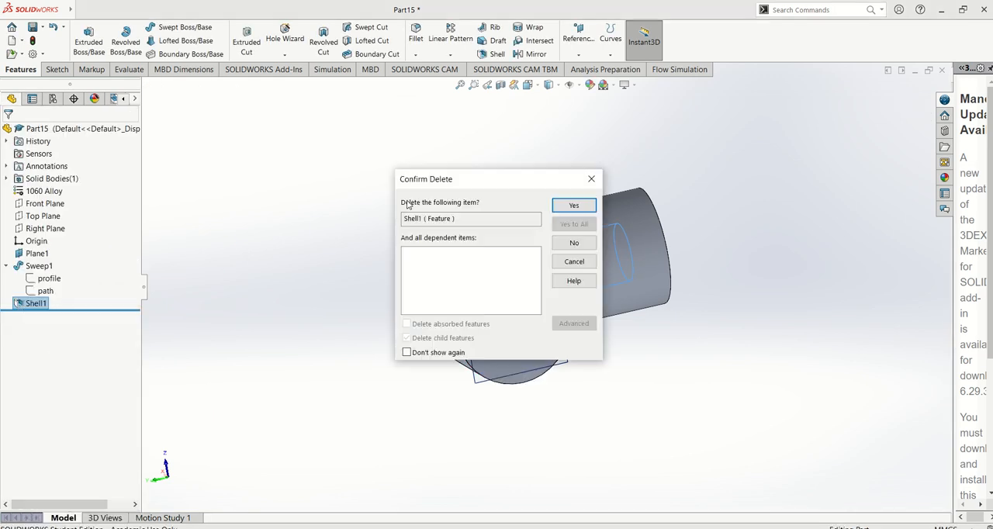
key("Return")
Shell the bend with a 10 mm wall thickness, removing the end face on Plane1, and inspect both ends.
middle_click_drag(445, 173, 404, 148)
left_click(497, 54)
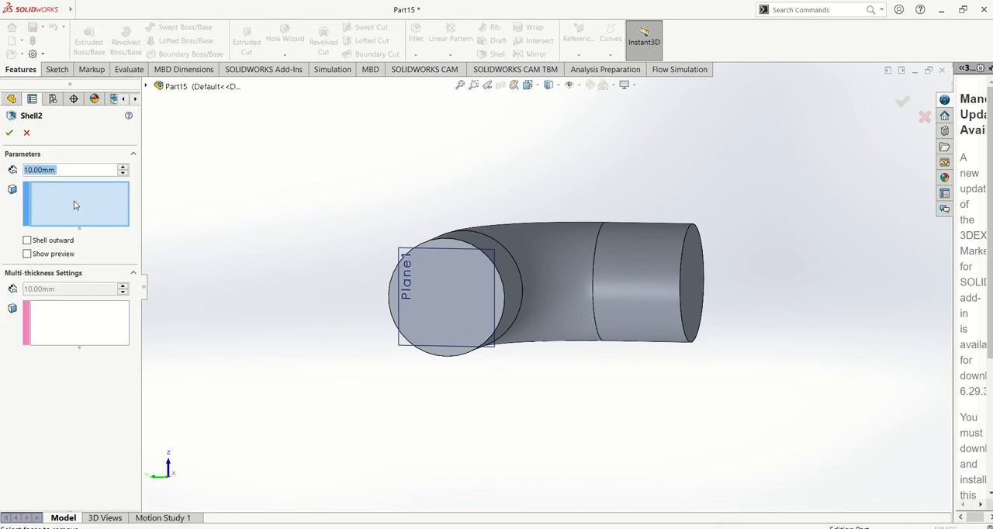
left_click(454, 288)
middle_click_drag(454, 288, 331, 324)
left_click(10, 132)
middle_click_drag(430, 182, 489, 156)
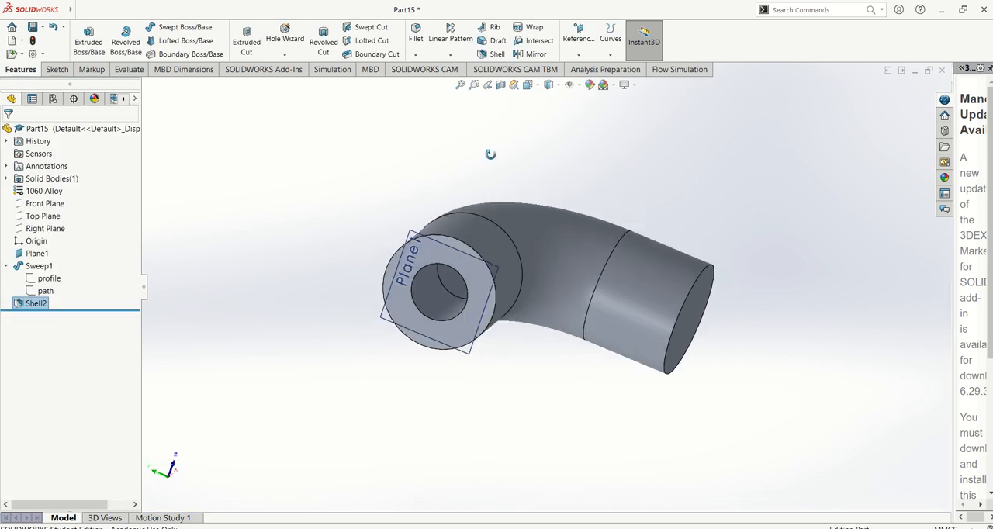
scroll(468, 281, "down", 3)
middle_click_drag(468, 284, 381, 227)
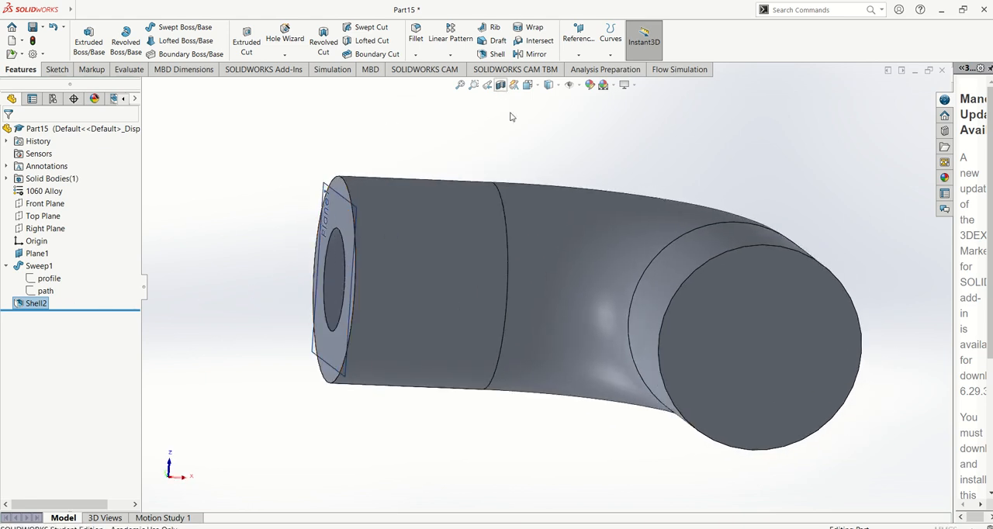
Cut the shelled bend open with a section view and inspect its hollow interior from an angle and from the front.
left_click(500, 84)
middle_click_drag(506, 233, 482, 380)
left_click(9, 133)
middle_click_drag(428, 300, 550, 233)
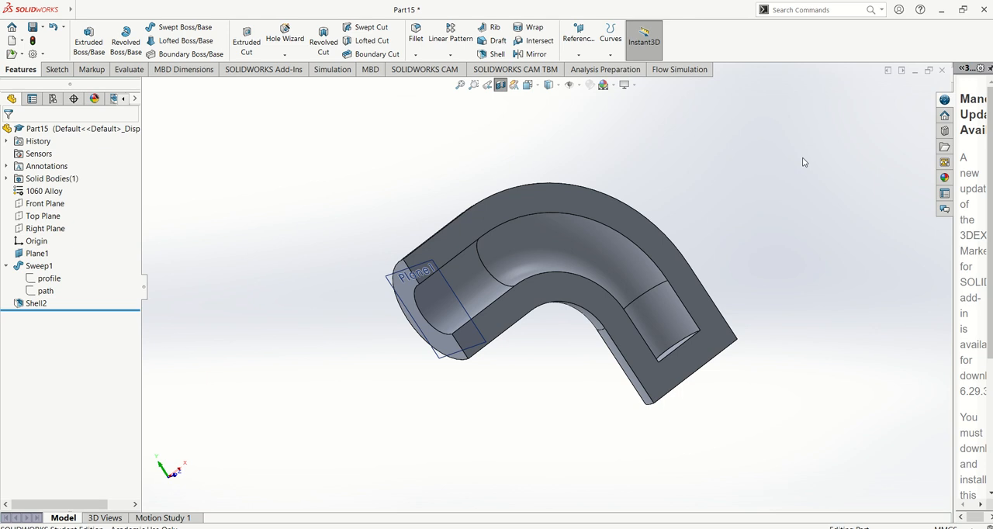
key("ctrl+1")
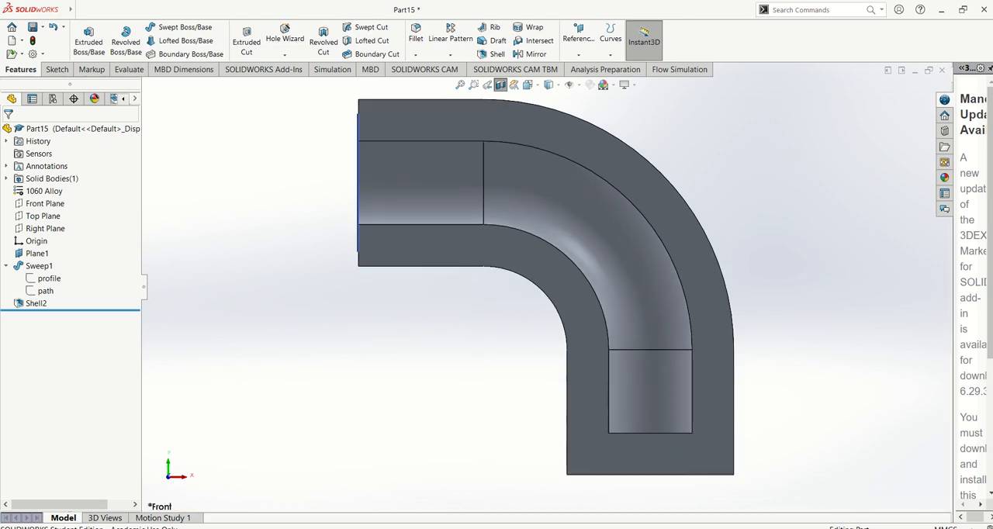
Switch to the SOLIDWORKS manual in Adobe Acrobat Reader and look through Tutorial 2 - Sweep up to the finished paperclip in picture 38.
key("alt+Tab")
scroll(519, 337, "down", 10)
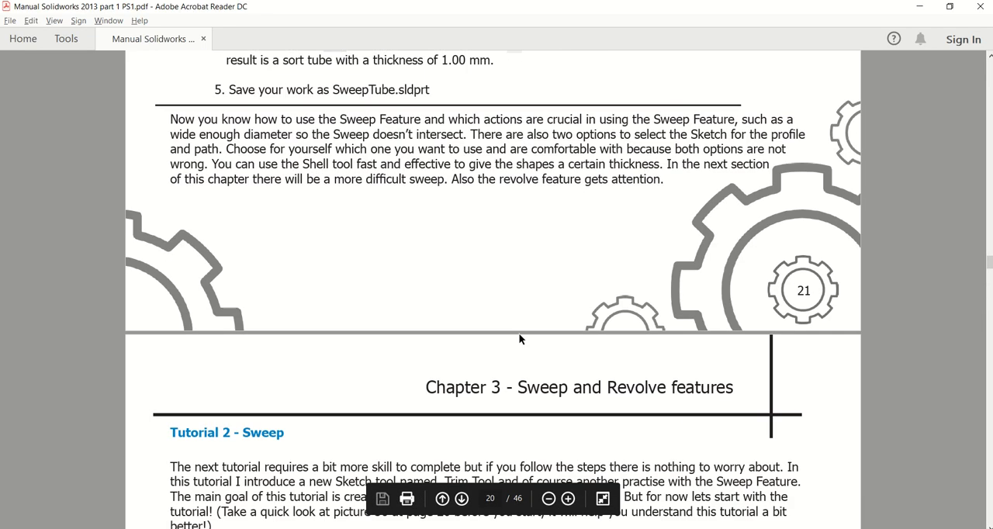
scroll(519, 337, "down", 4)
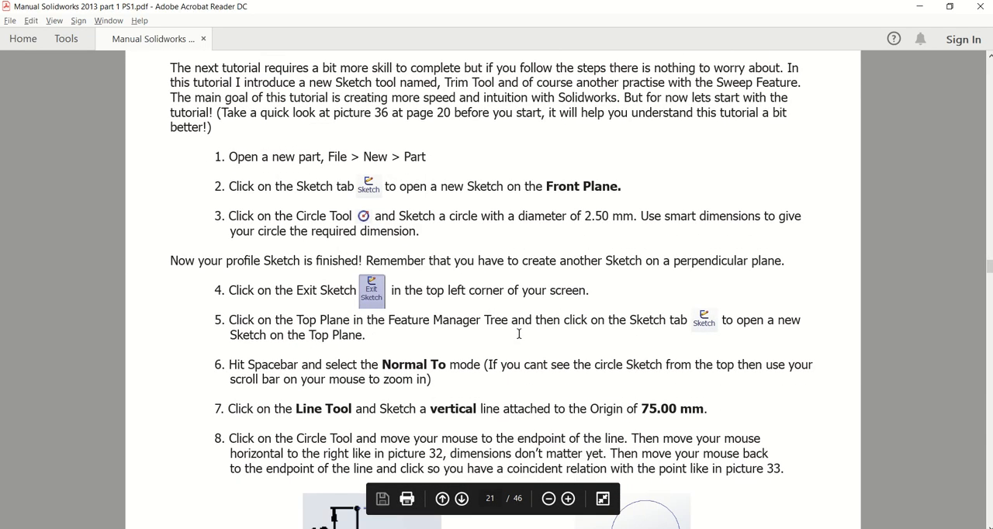
scroll(519, 334, "down", 1, "ctrl")
scroll(519, 333, "down", 10)
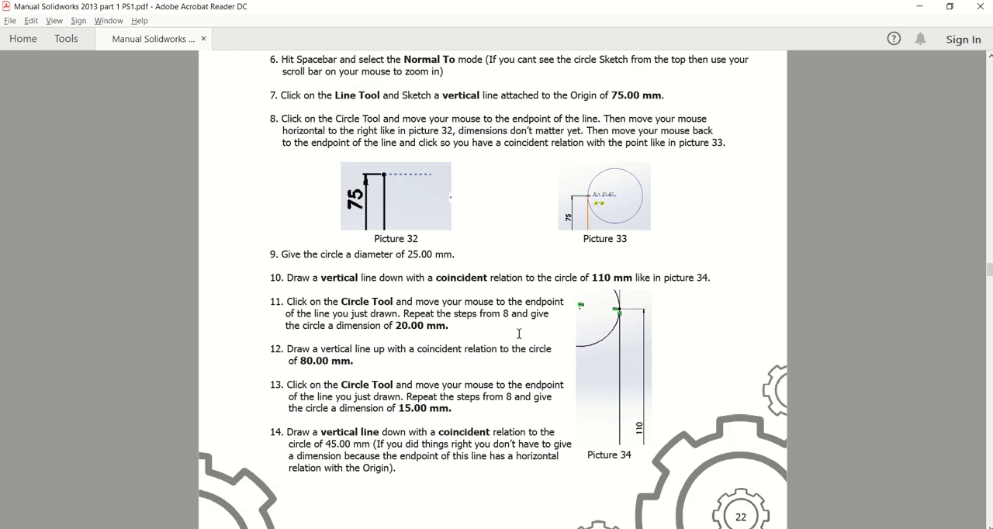
scroll(519, 334, "up", 5)
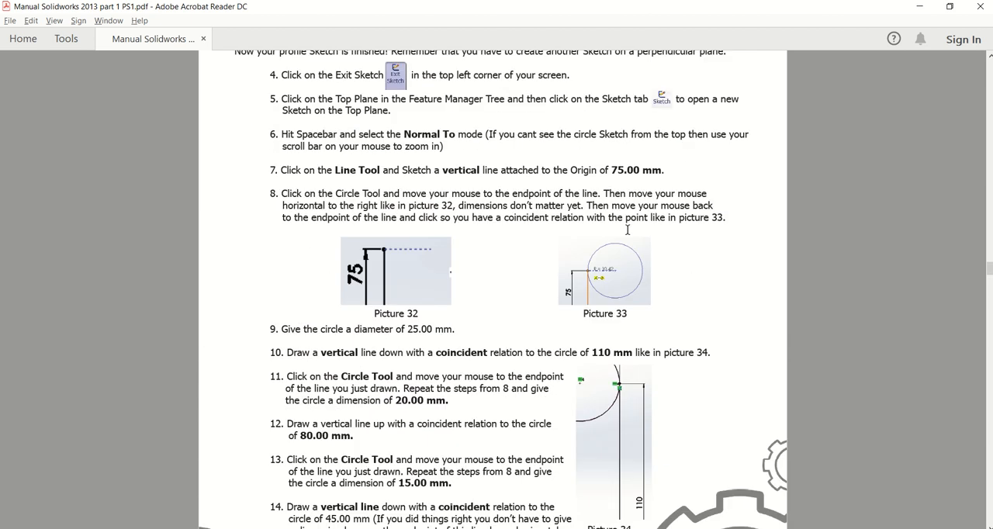
scroll(556, 223, "down", 1)
scroll(556, 223, "down", 10)
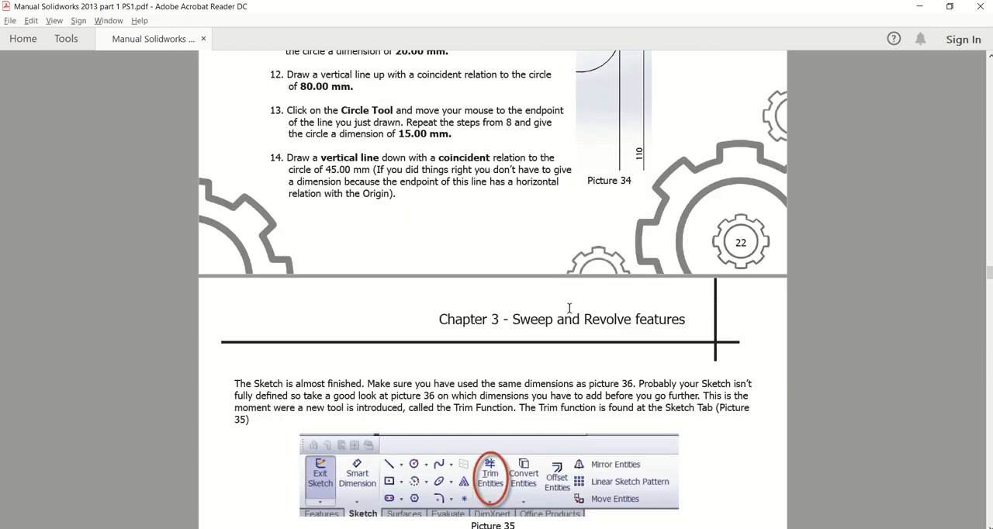
scroll(567, 307, "up", 8)
scroll(555, 299, "up", 6)
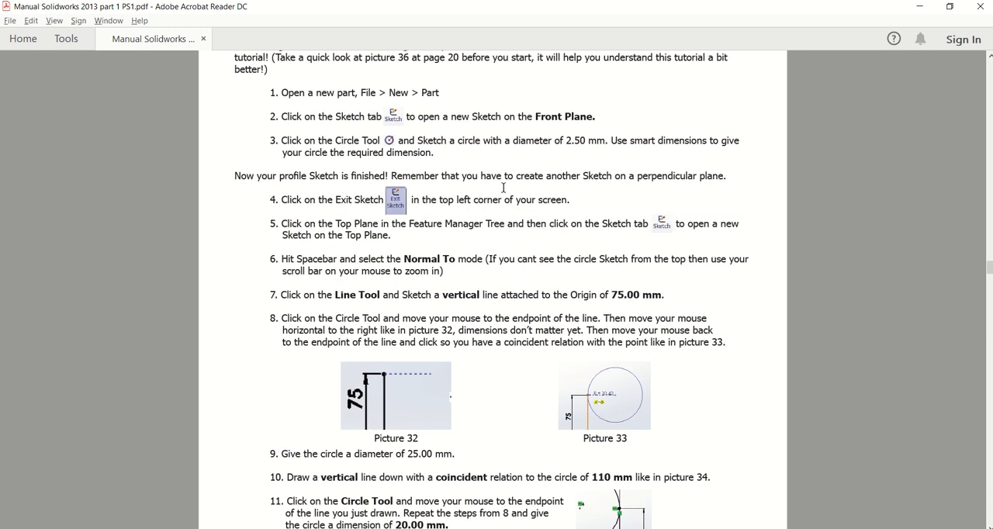
scroll(583, 149, "down", 13)
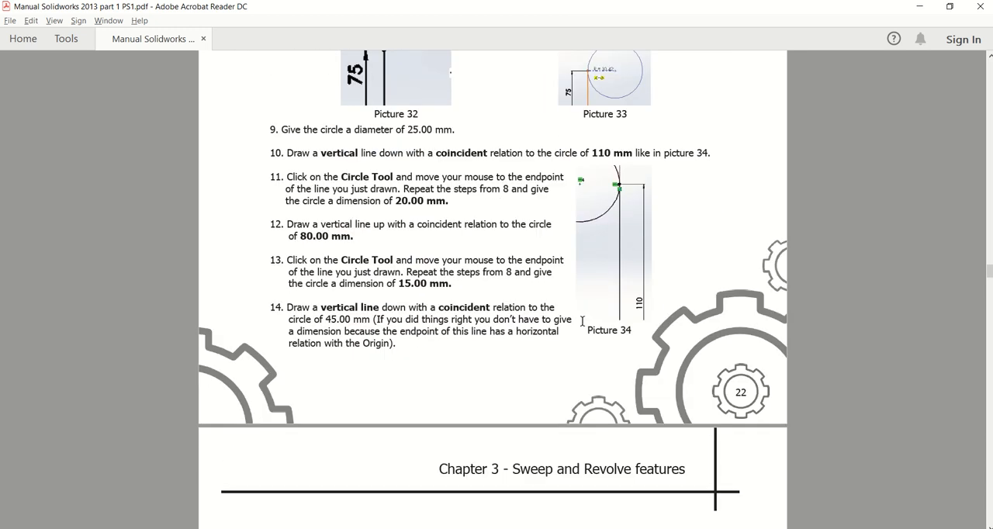
scroll(584, 327, "down", 3)
scroll(579, 361, "down", 5)
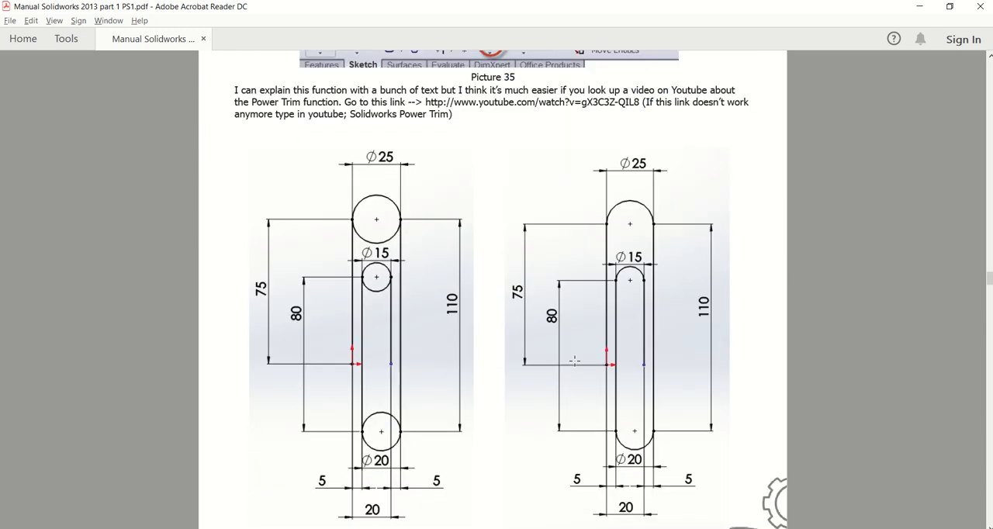
scroll(435, 330, "down", 12)
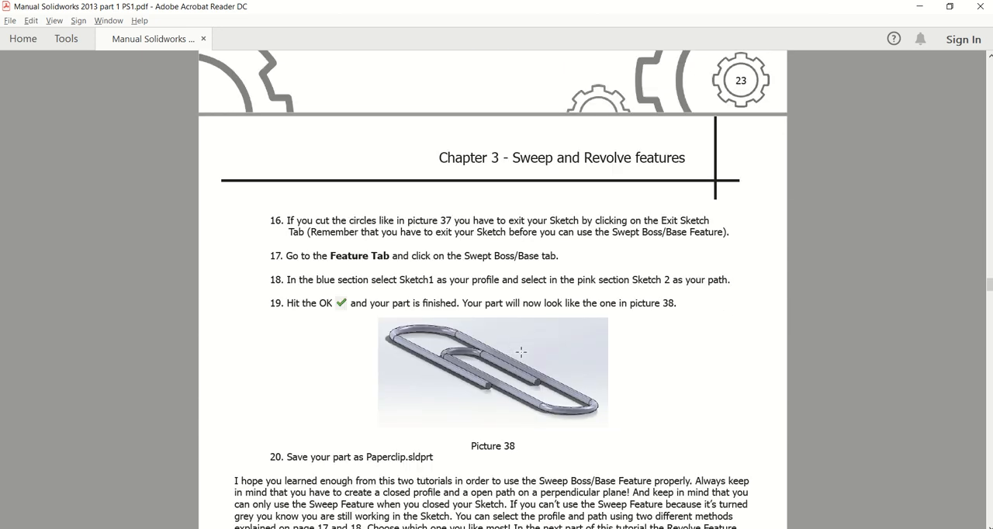
Reread Tutorial 2 from its opening instructions and examine the dimensioned path sketches in pictures 36 and 37.
scroll(521, 352, "up", 18)
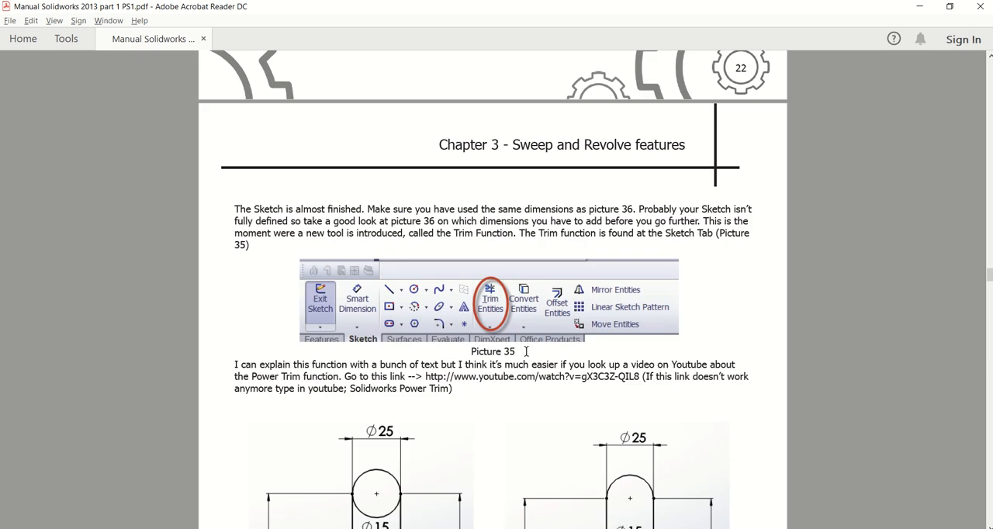
scroll(527, 351, "up", 20)
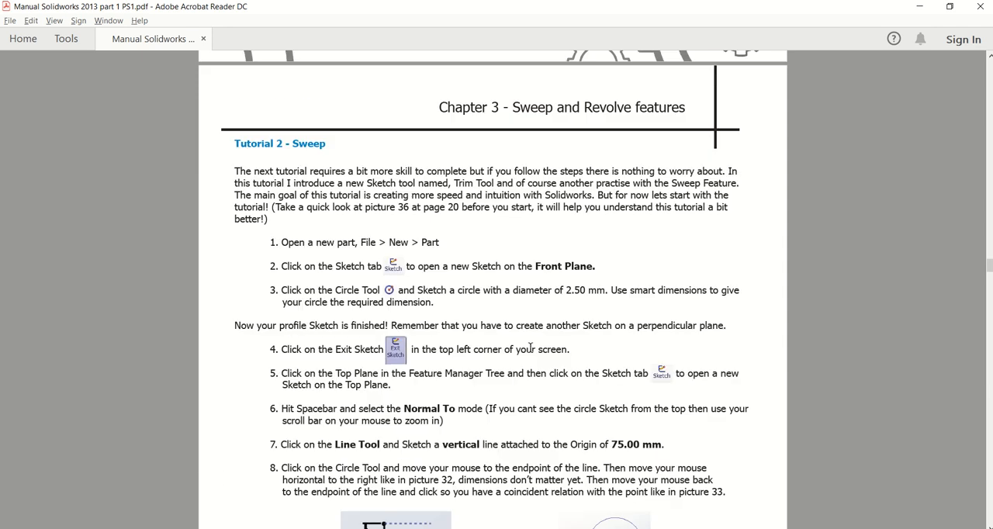
scroll(422, 270, "up", 2, "ctrl")
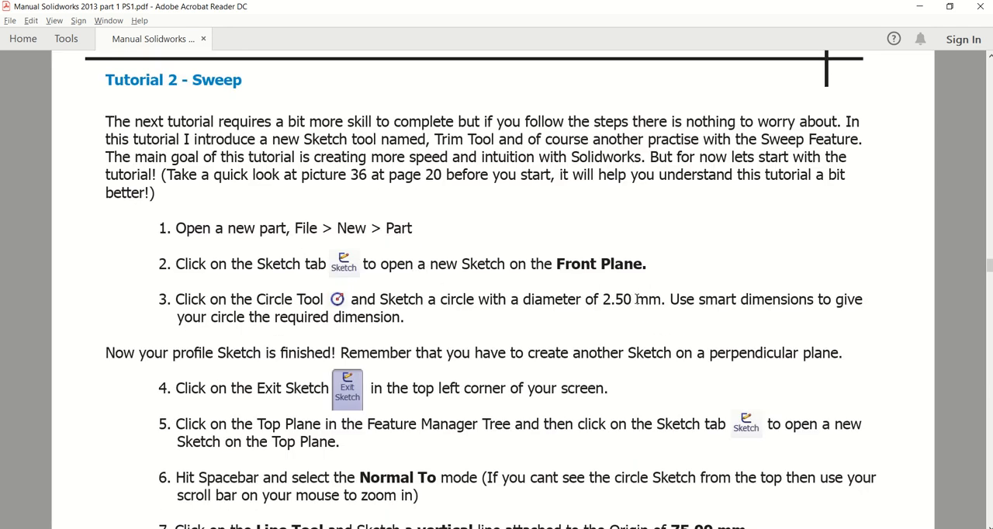
scroll(637, 299, "down", 2, "ctrl")
scroll(635, 304, "down", 8)
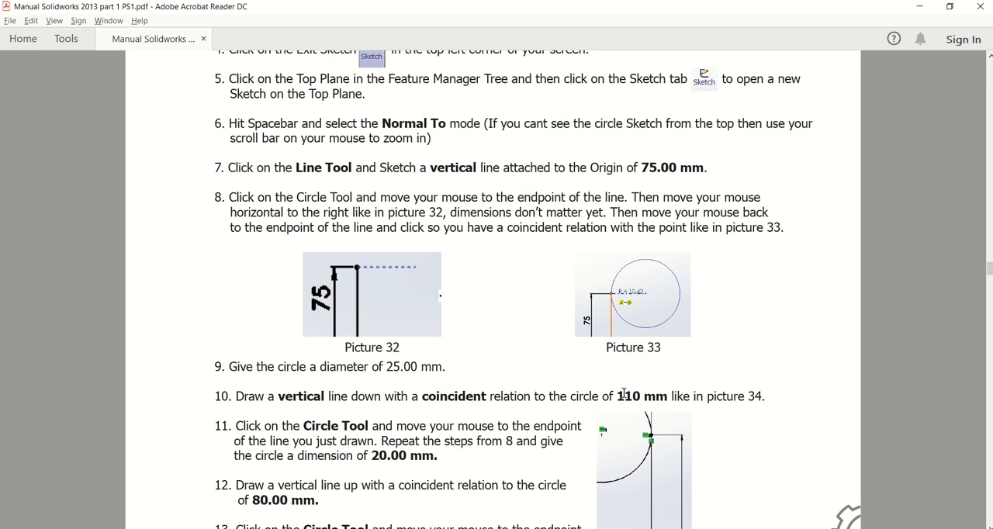
scroll(623, 378, "down", 2, "ctrl")
scroll(613, 381, "down", 8)
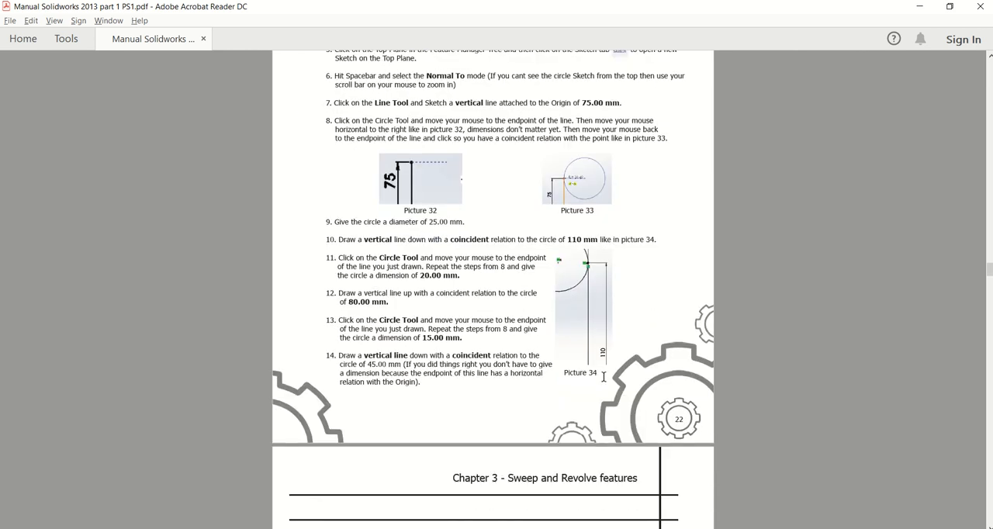
scroll(601, 384, "down", 5)
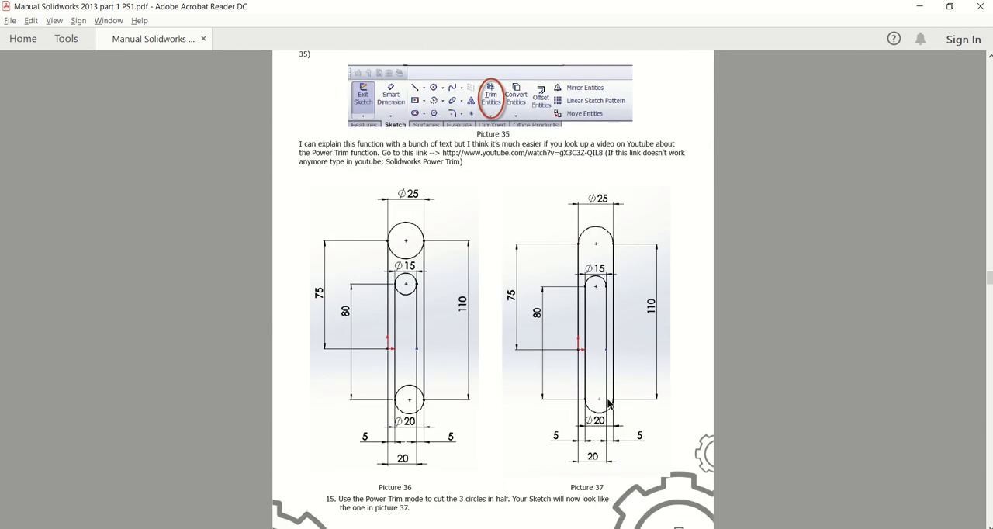
scroll(601, 384, "up", 1, "ctrl")
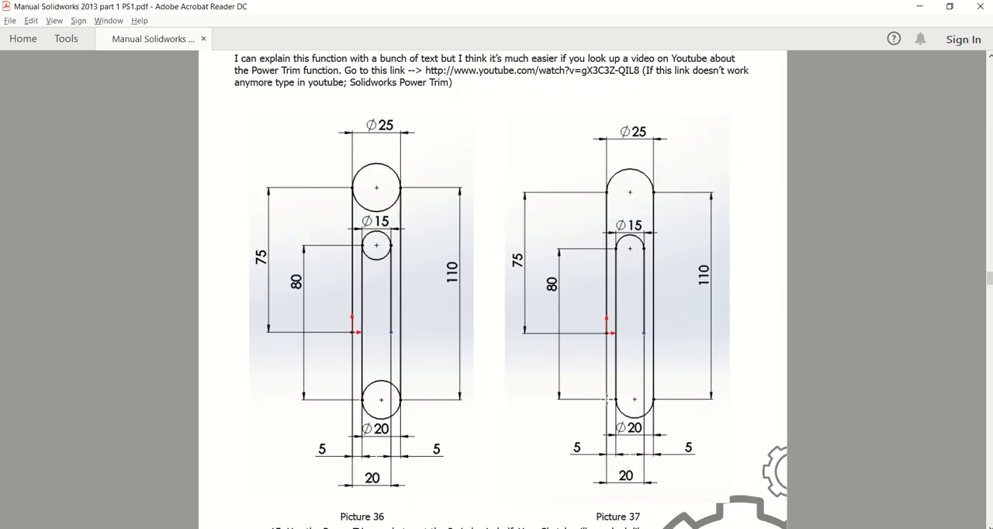
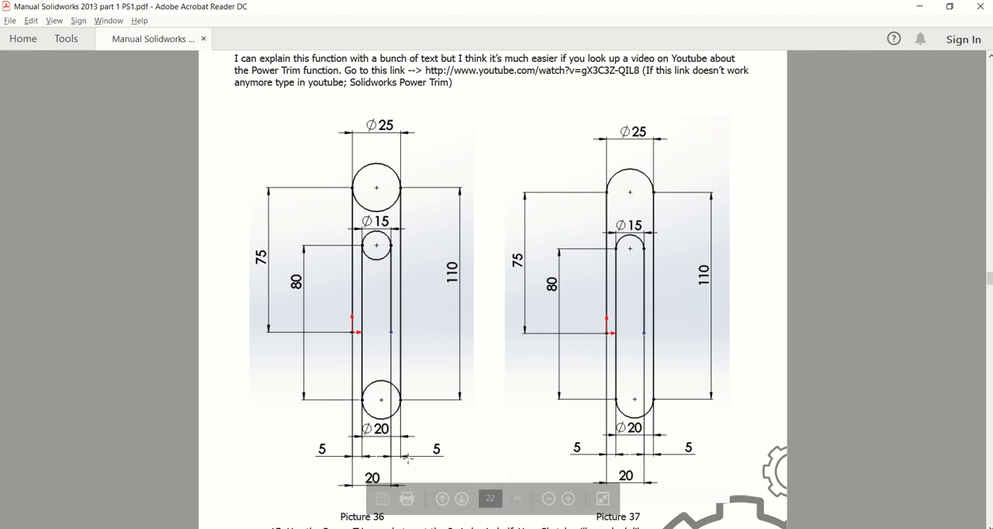
Switch back to SOLIDWORKS, create a new part with MMGS units, and start a sketch on the Front Plane.
scroll(408, 460, "down", 7)
scroll(576, 444, "down", 8)
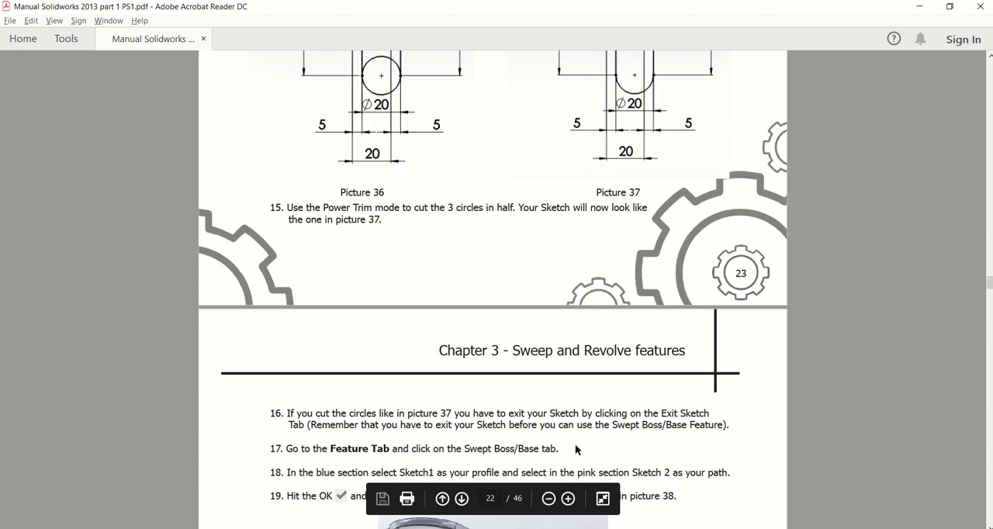
scroll(562, 375, "down", 4)
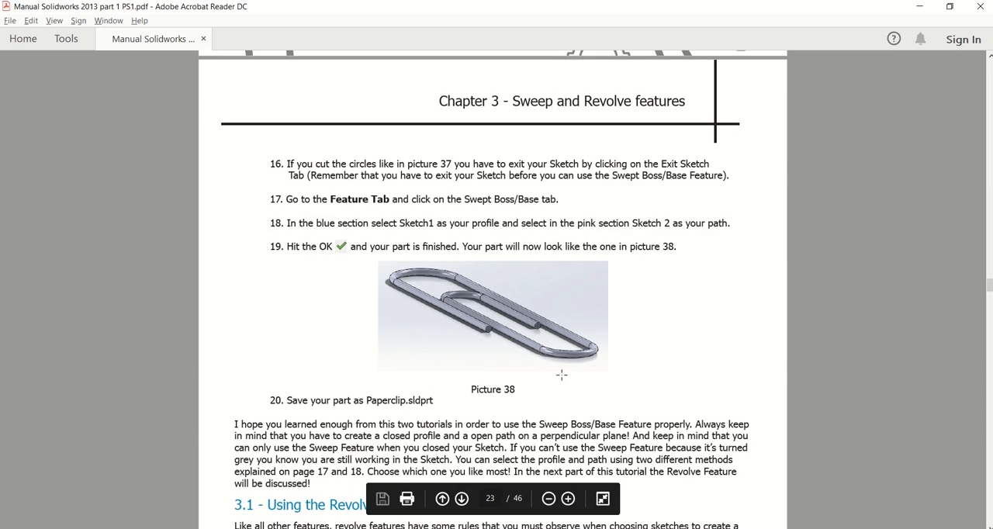
key("alt+Tab")
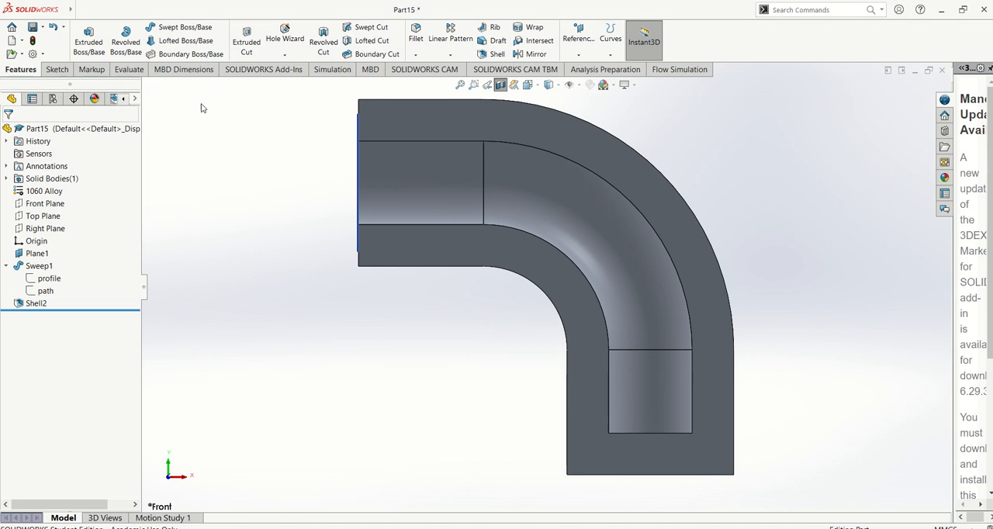
left_click(77, 8)
left_click(97, 29)
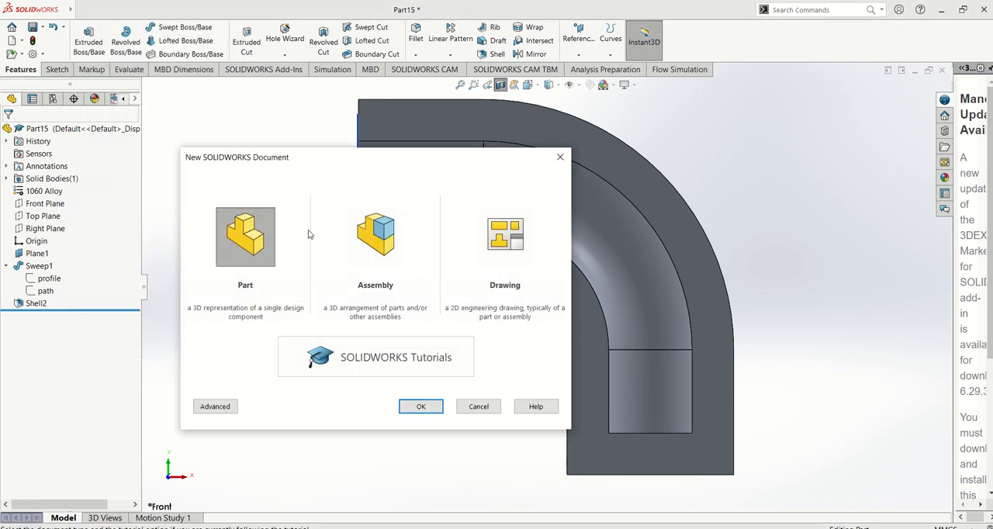
left_click(436, 406)
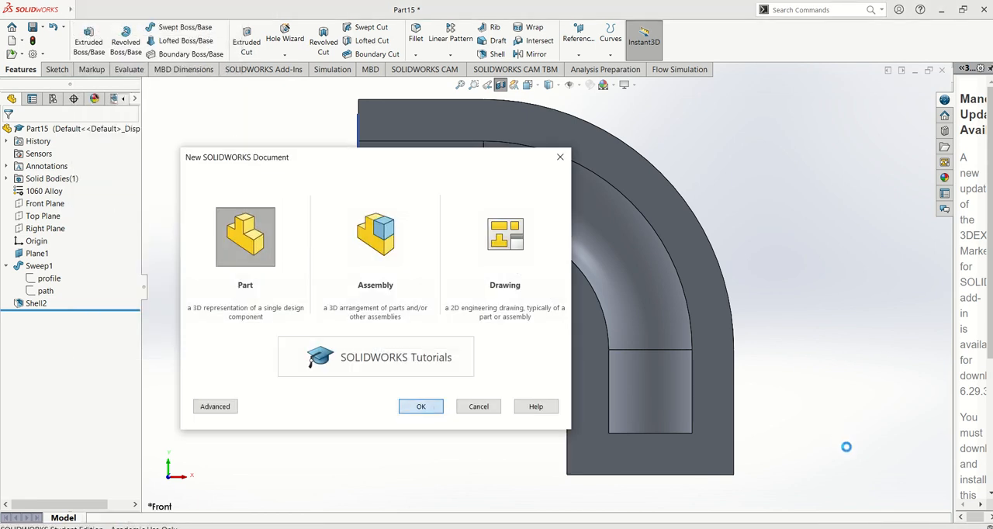
left_click(945, 527)
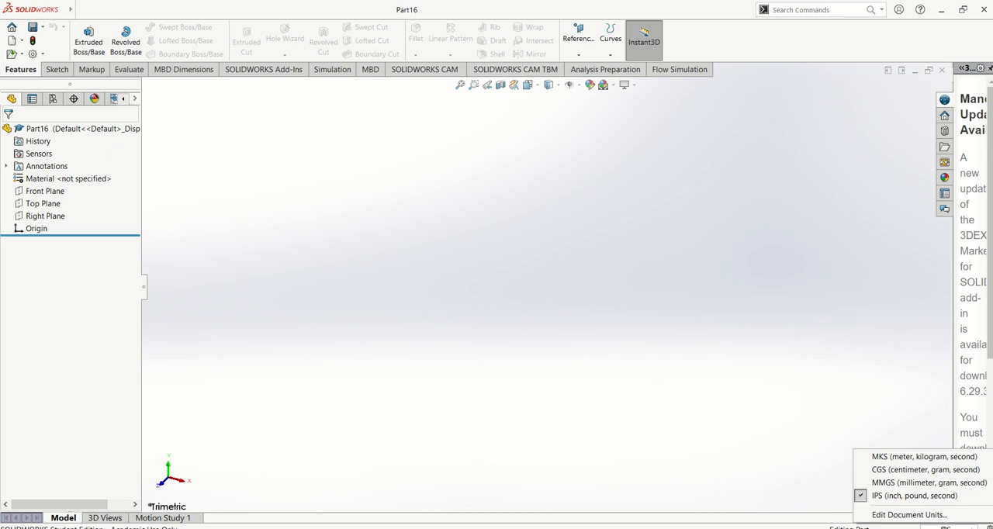
left_click(929, 484)
left_click(45, 191)
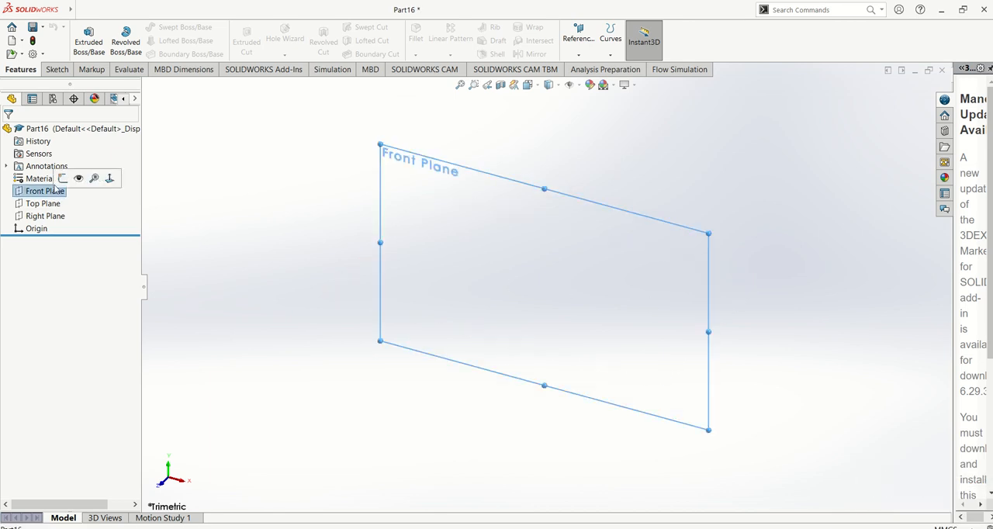
left_click(80, 177)
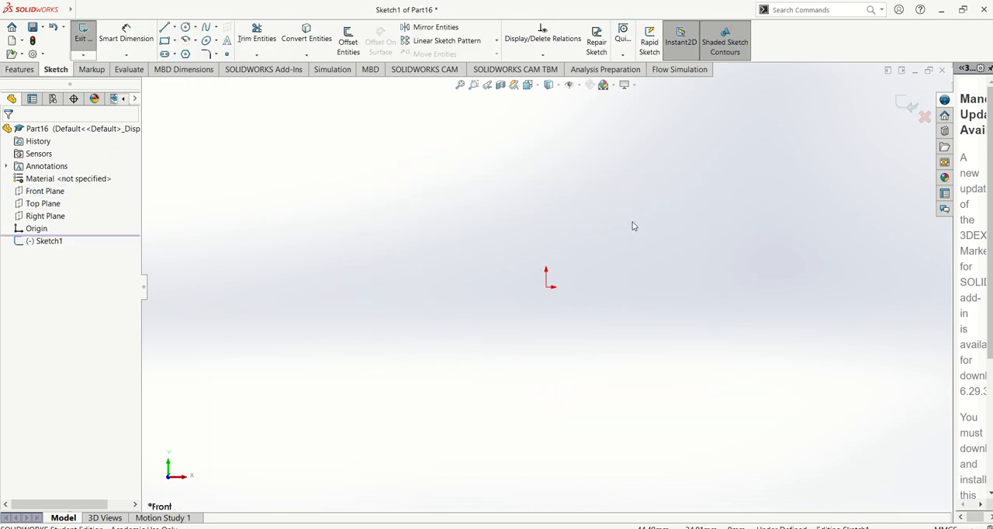
Check picture 36 in the Acrobat Reader manual and, back in SOLIDWORKS, sketch a vertical line about 59 mm long upward from the origin.
key("alt+Tab")
scroll(533, 231, "up", 10)
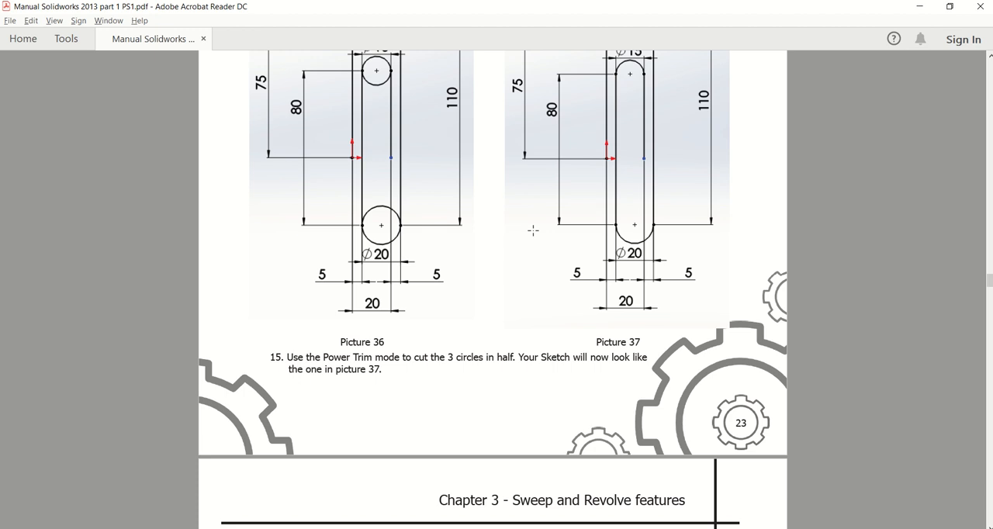
scroll(533, 231, "up", 2)
scroll(345, 243, "up", 2)
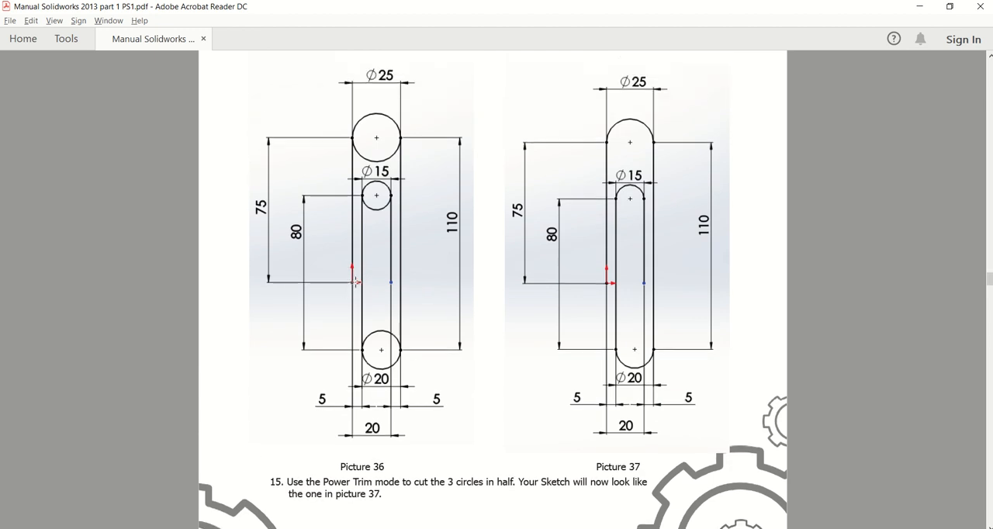
scroll(351, 282, "up", 1)
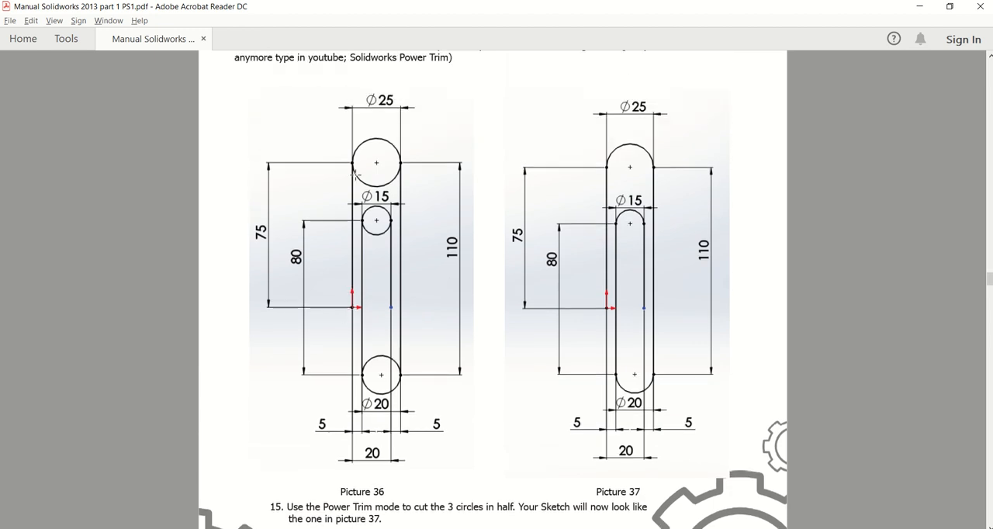
key("alt+Tab")
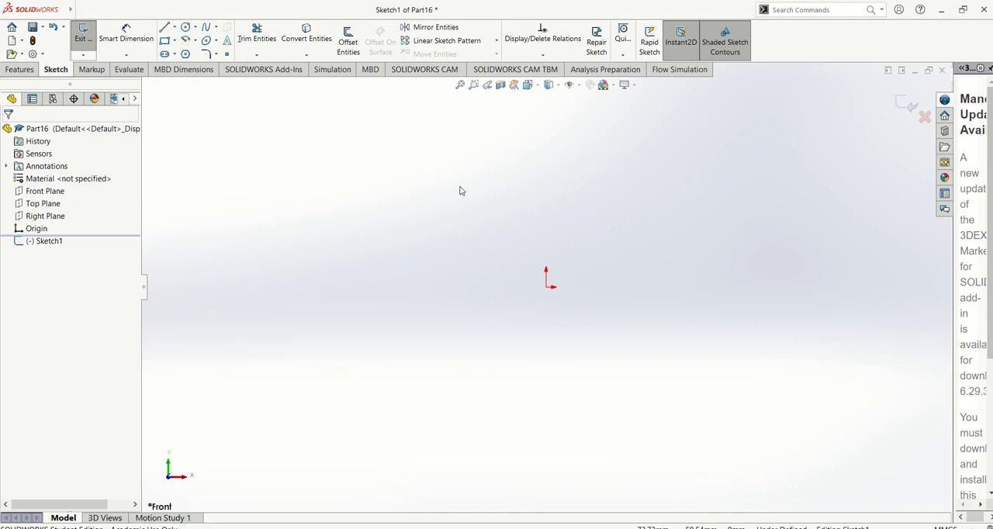
left_click(164, 30)
left_click(547, 286)
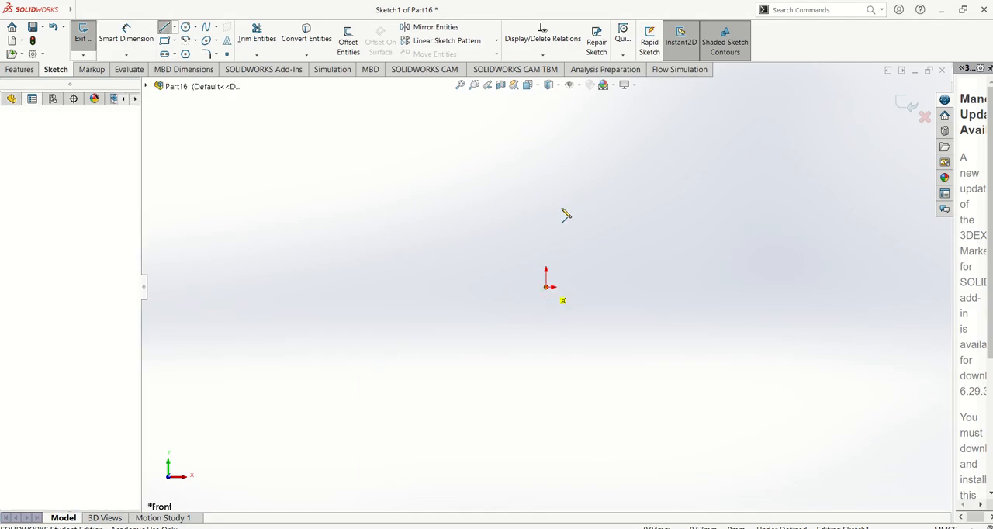
left_click(547, 177)
key("Escape")
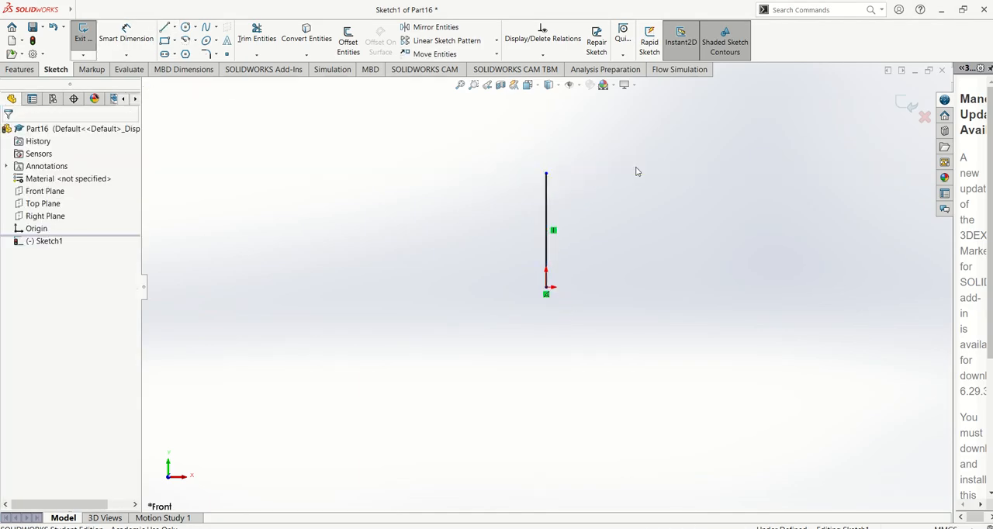
Sketch a circle about 38 mm in diameter, centred right of the line's upper endpoint and passing through that endpoint.
scroll(636, 167, "down", 1)
left_click(186, 27)
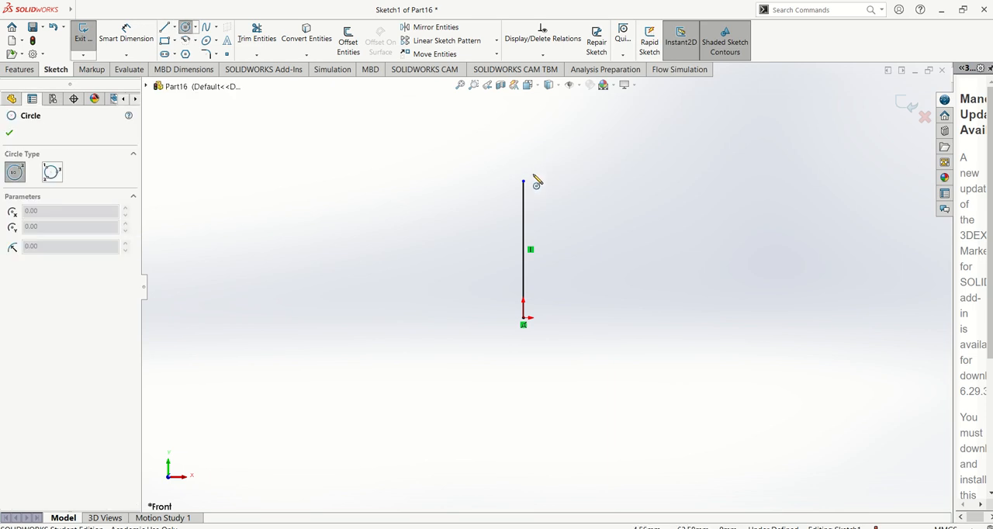
left_click(195, 28)
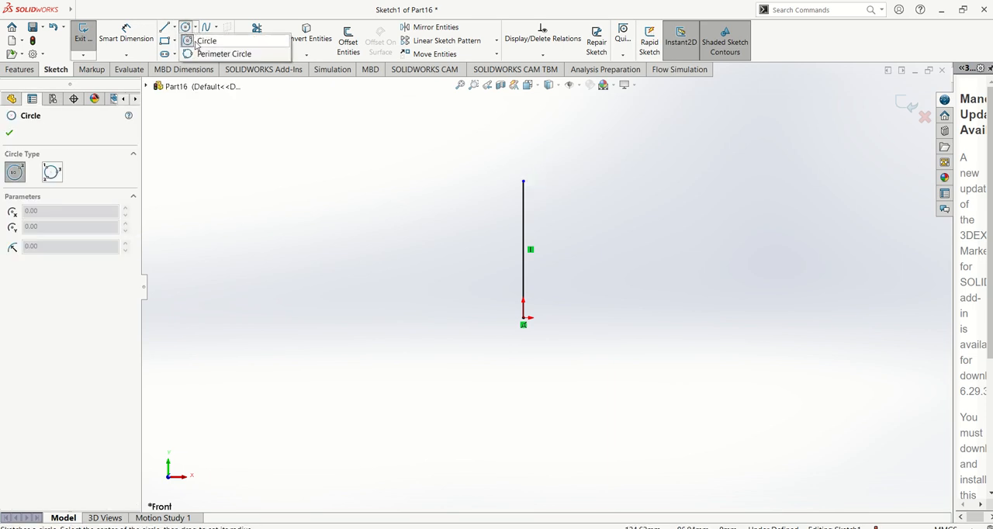
left_click(189, 43)
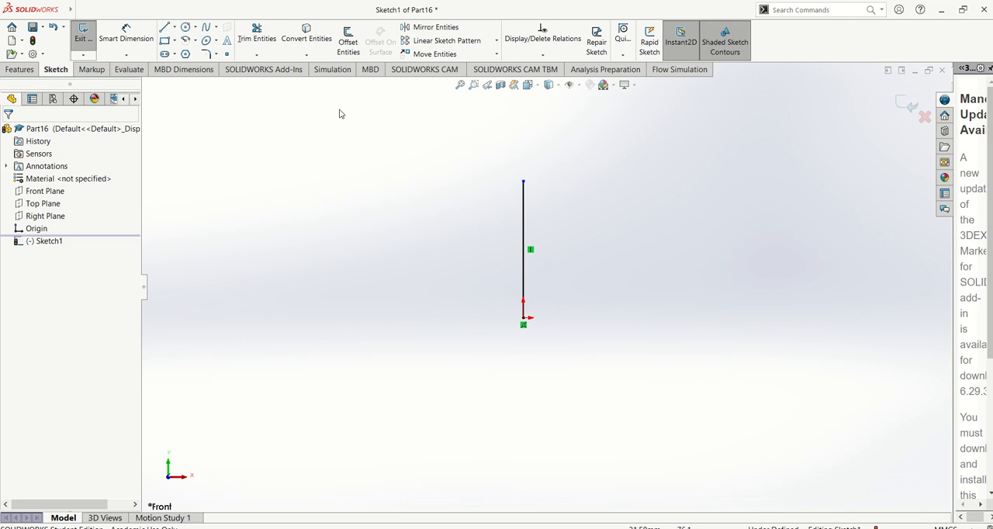
left_click(186, 26)
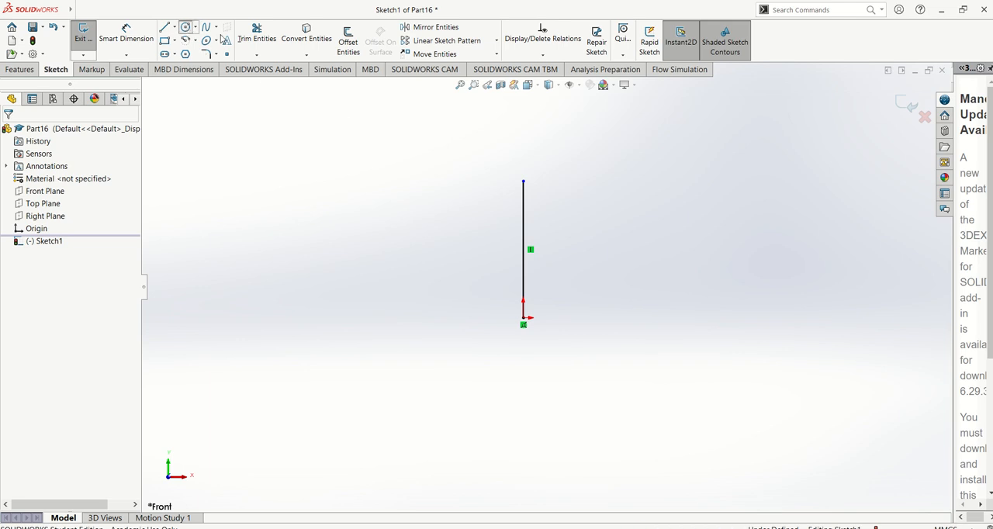
left_click(568, 182)
left_click(525, 181)
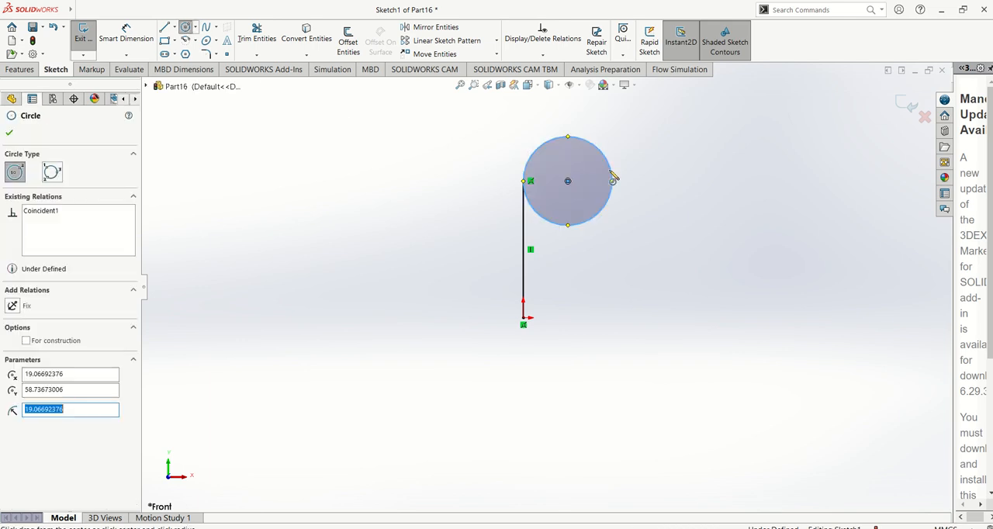
key("Escape")
Check the manual's picture 36 in Acrobat Reader and dimension the circle's diameter in SOLIDWORKS to 25 mm.
key("alt+Tab")
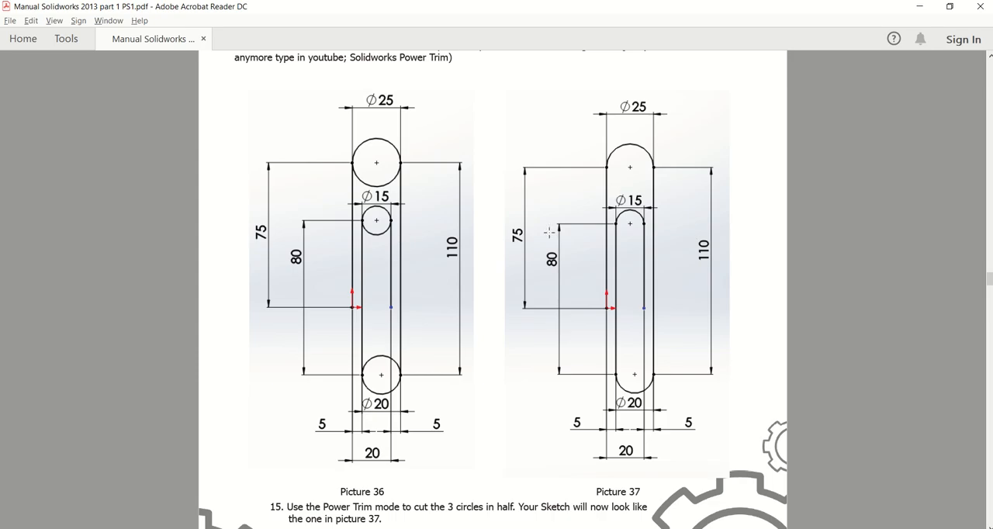
key("alt+Tab")
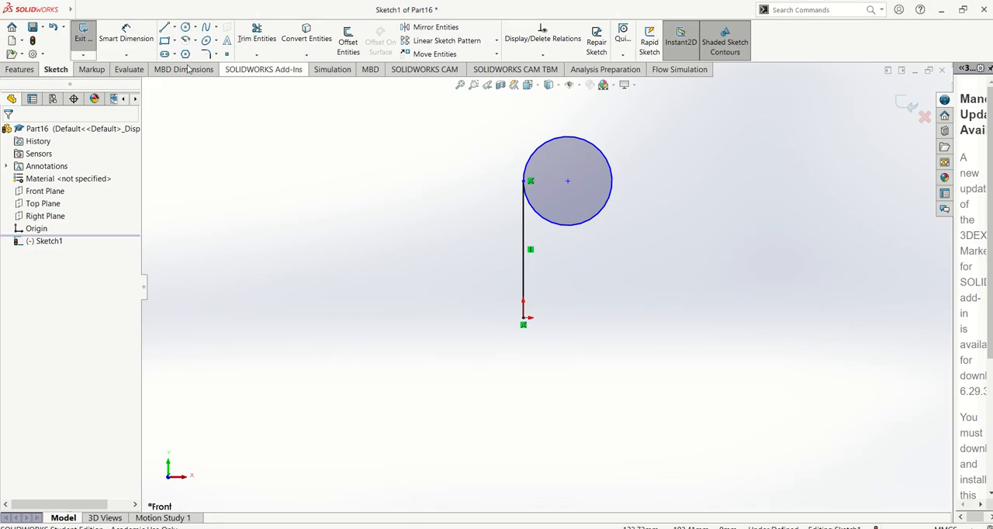
left_click(610, 153)
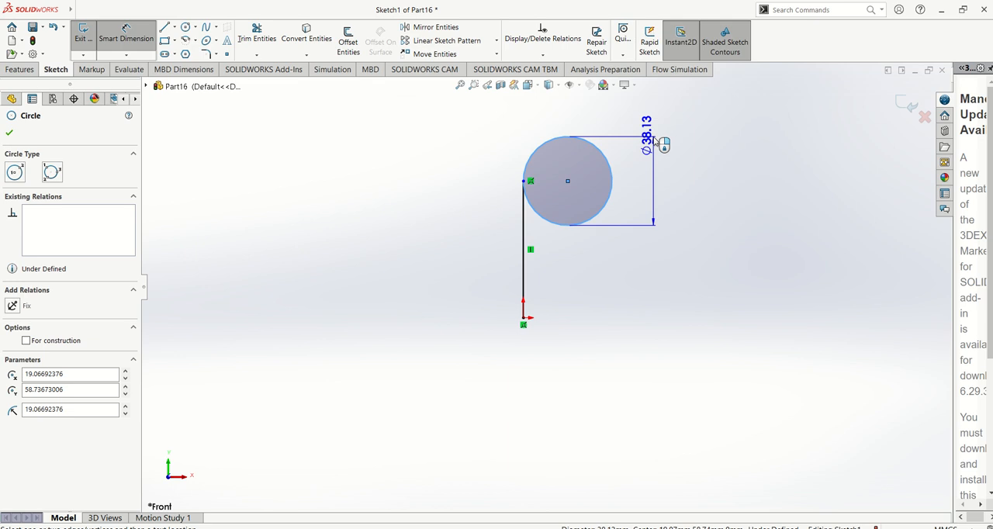
left_click(654, 141)
type("25")
key("Return")
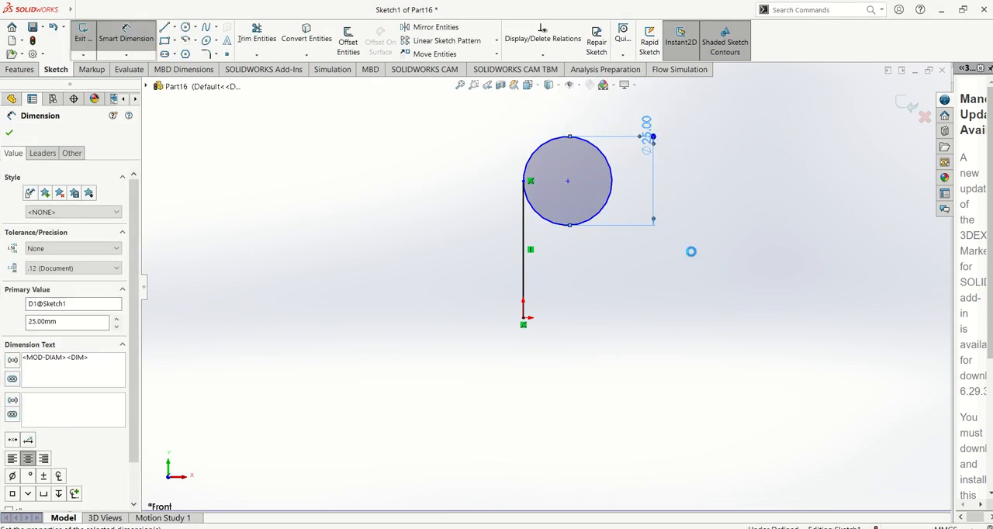
Dimension the vertical line rising from the origin to a length of 75 mm.
left_click(530, 233)
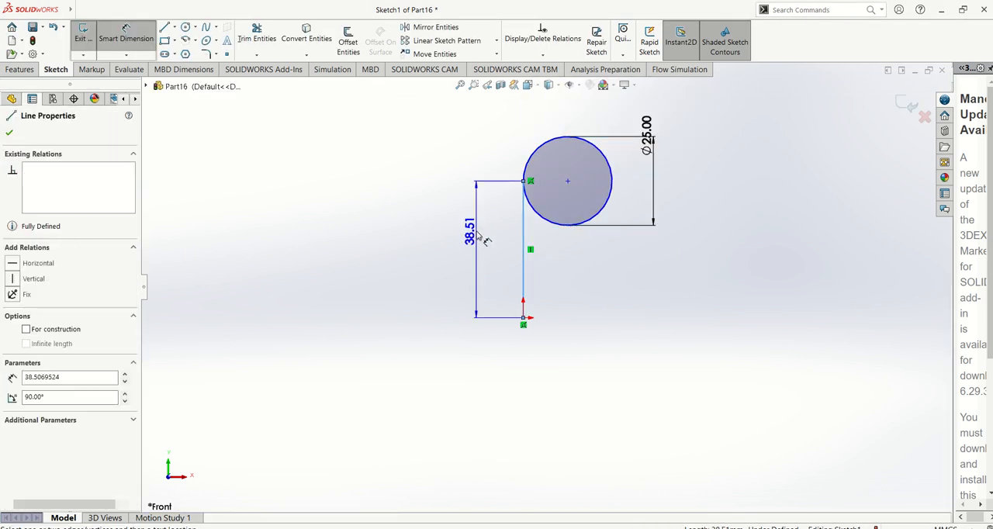
left_click(475, 241)
type("75")
key("Return")
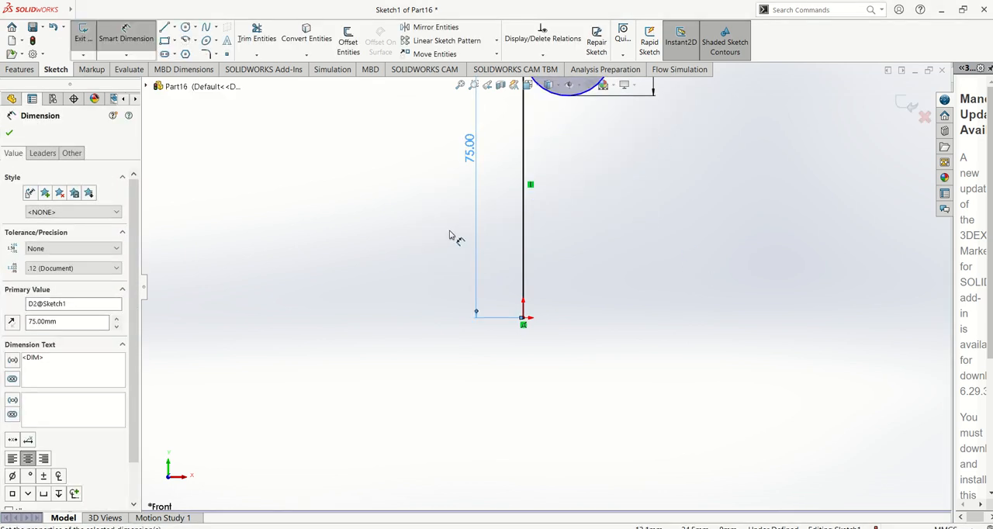
key("f")
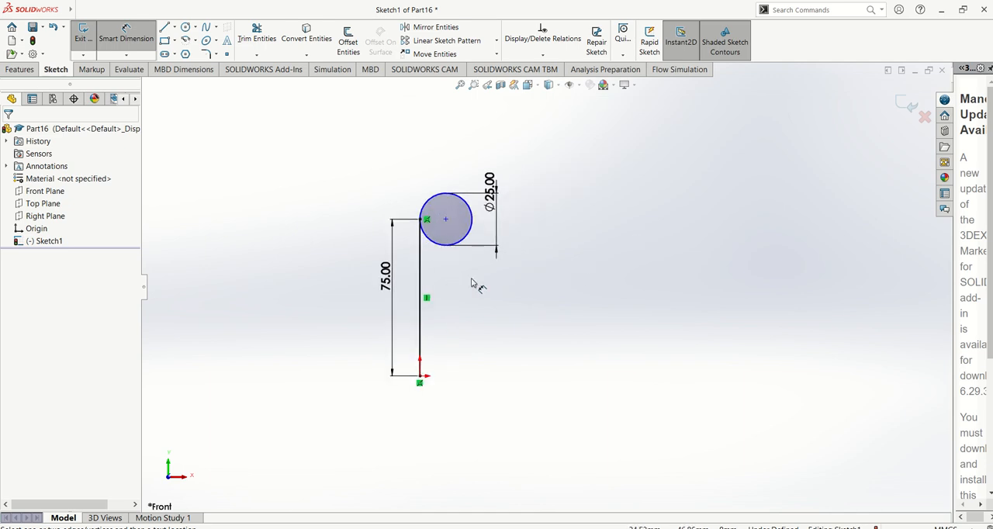
Consult picture 36 in the manual again and sketch a vertical line about 97 mm long downward from the circle's right quadrant point.
key("alt+Tab")
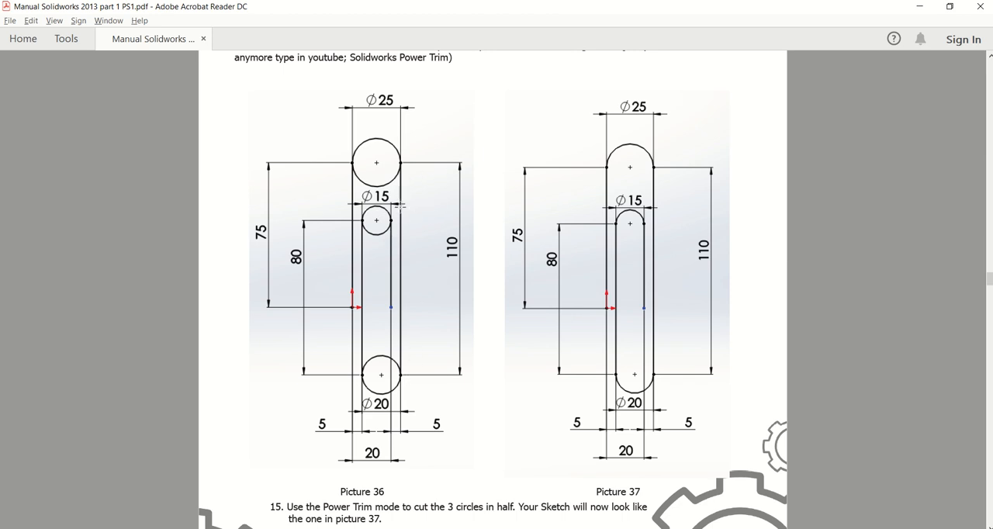
key("alt+Tab")
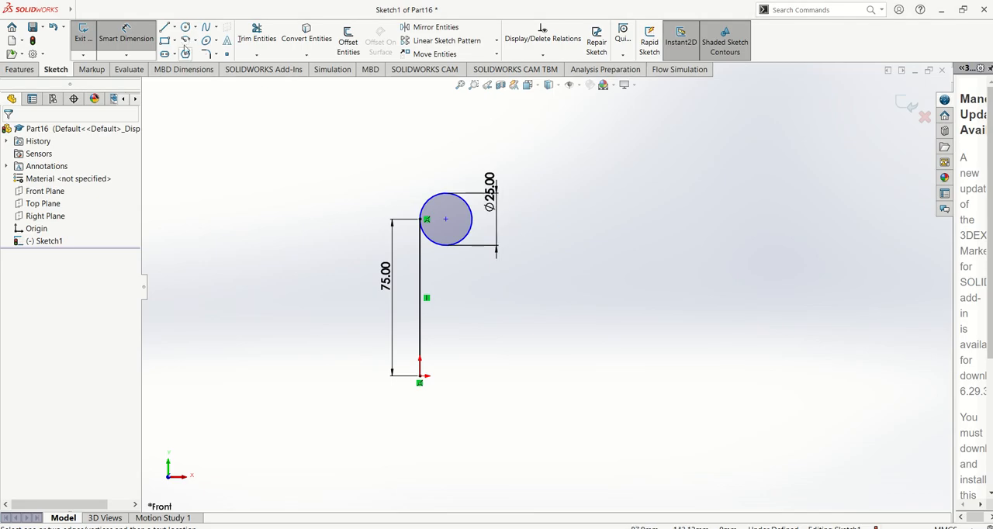
key("l")
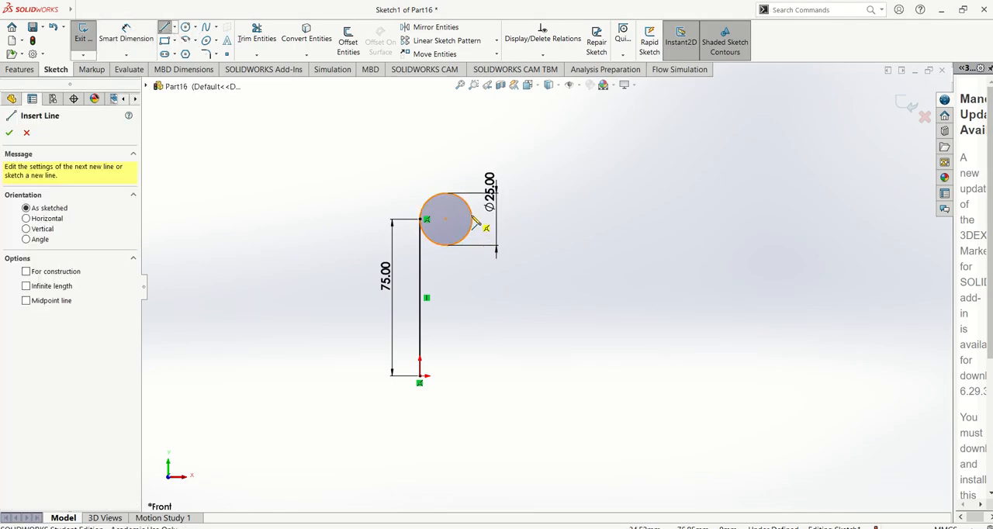
left_click(472, 219)
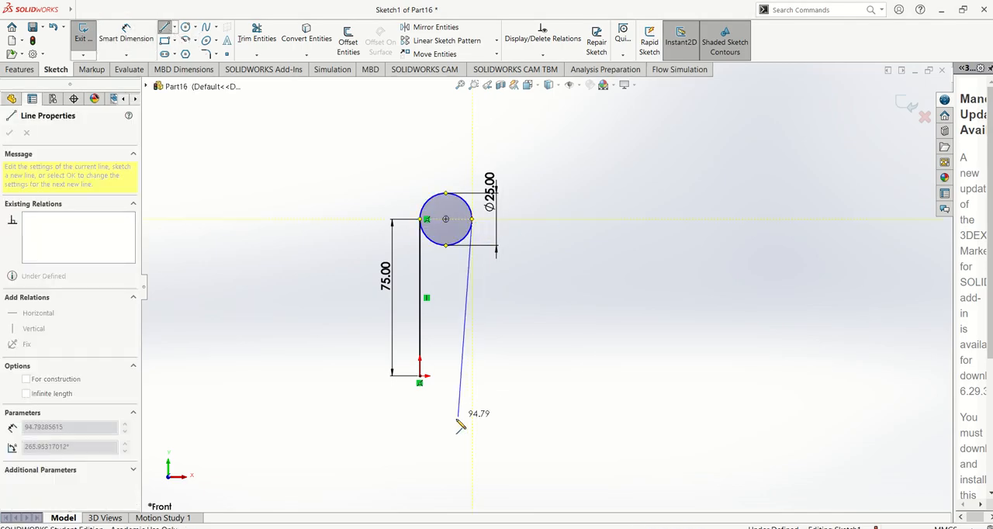
left_click(471, 421)
key("Escape")
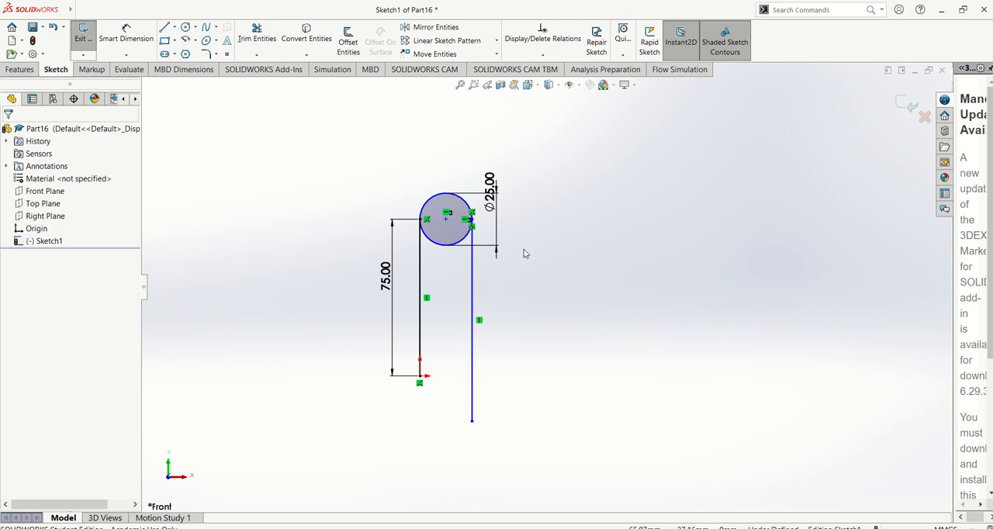
Dimension the vertical line descending from the circle's right side to a length of 110 mm.
key("d")
left_click(472, 271)
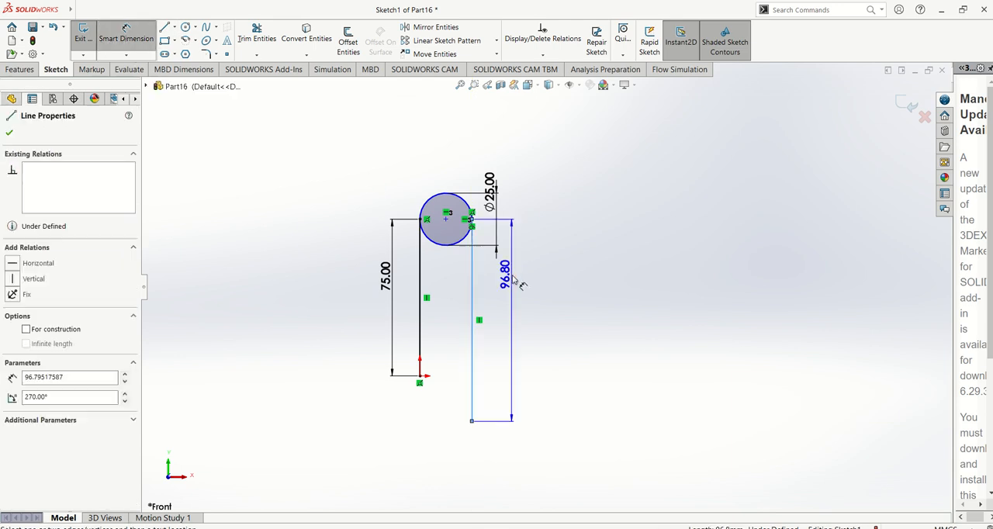
left_click(513, 280)
type("110")
key("Return")
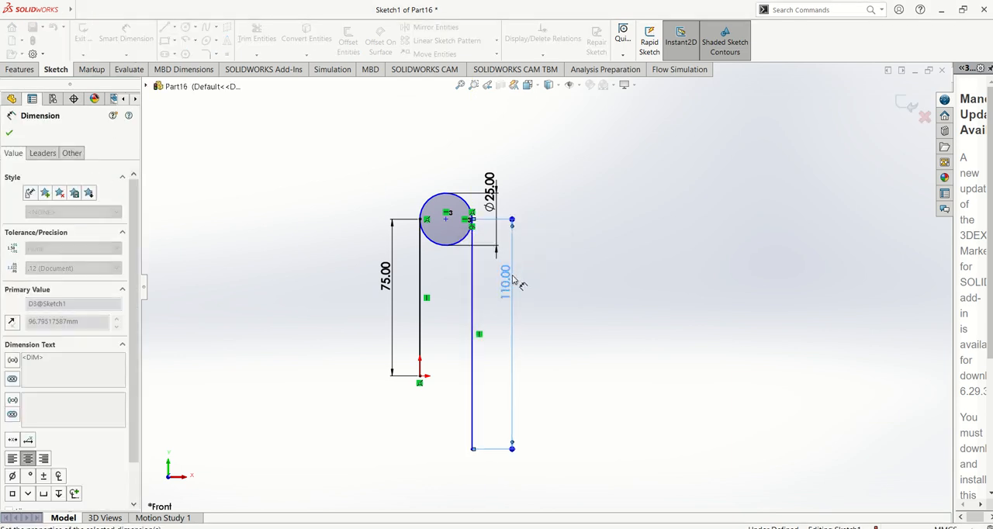
key("Escape")
scroll(562, 312, "up", 3)
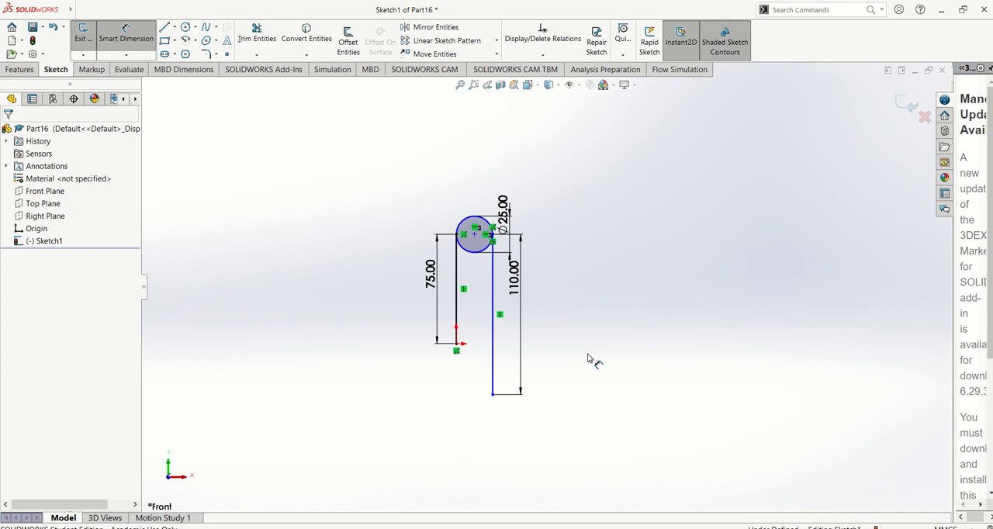
key("Escape")
scroll(497, 283, "up", 3)
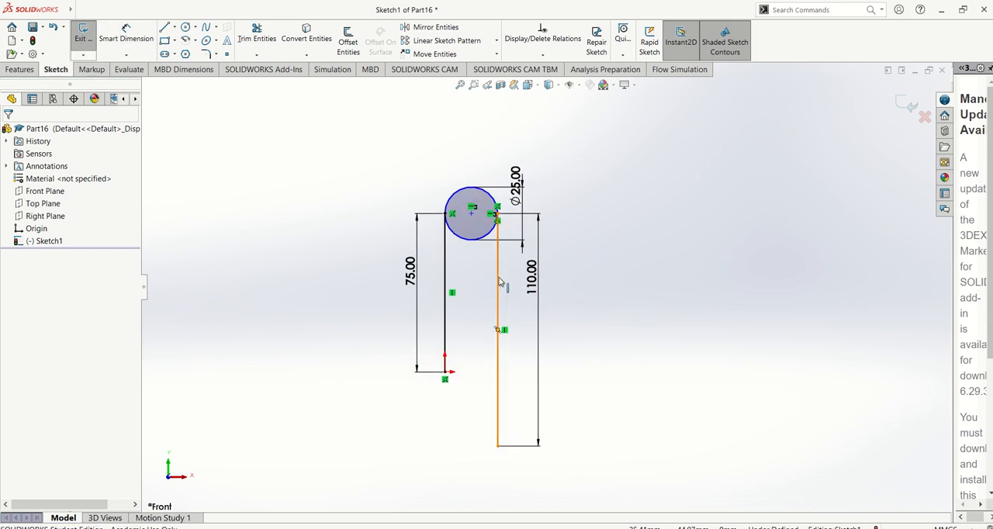
Add a tangent relation between the 25 mm circle and the 110 mm vertical line on its right side.
left_click(498, 285)
key("Escape")
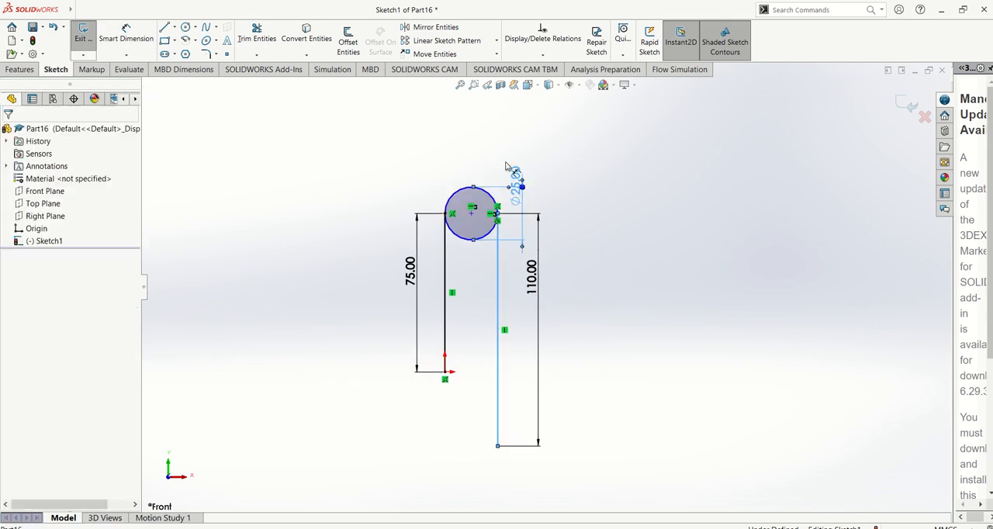
scroll(466, 182, "up", 2)
scroll(529, 258, "up", 2)
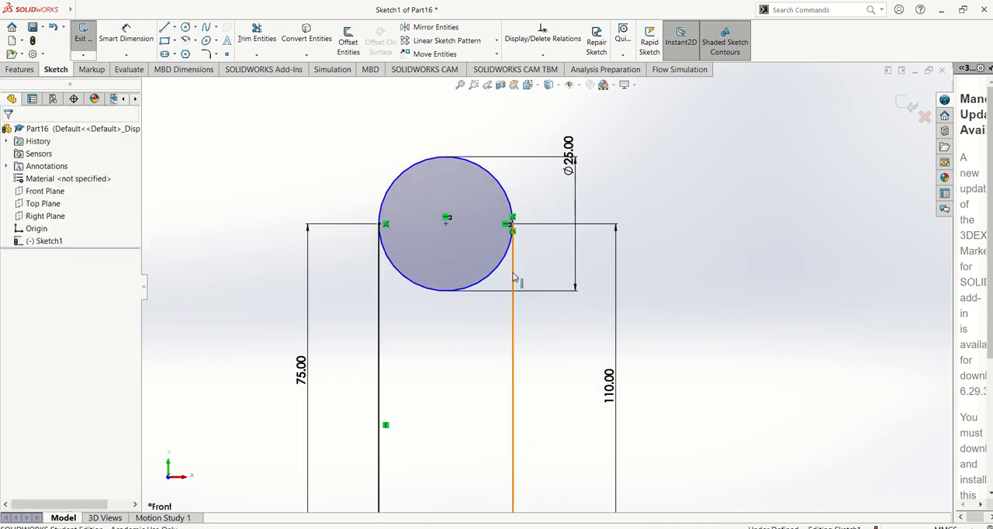
left_click(514, 285)
left_click(493, 273, "ctrl")
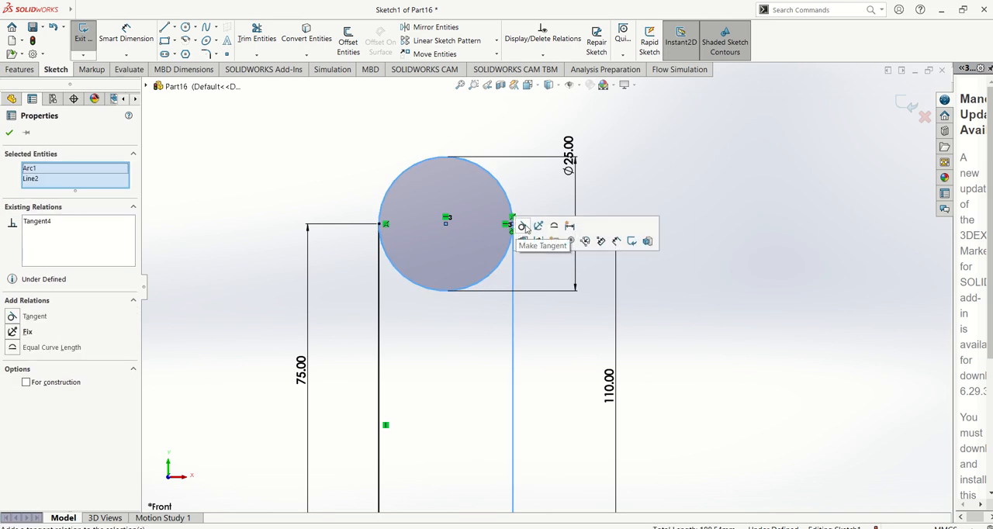
left_click(522, 227)
left_click(698, 295)
scroll(660, 334, "down", 4)
scroll(660, 336, "down", 2)
scroll(656, 399, "up", 1)
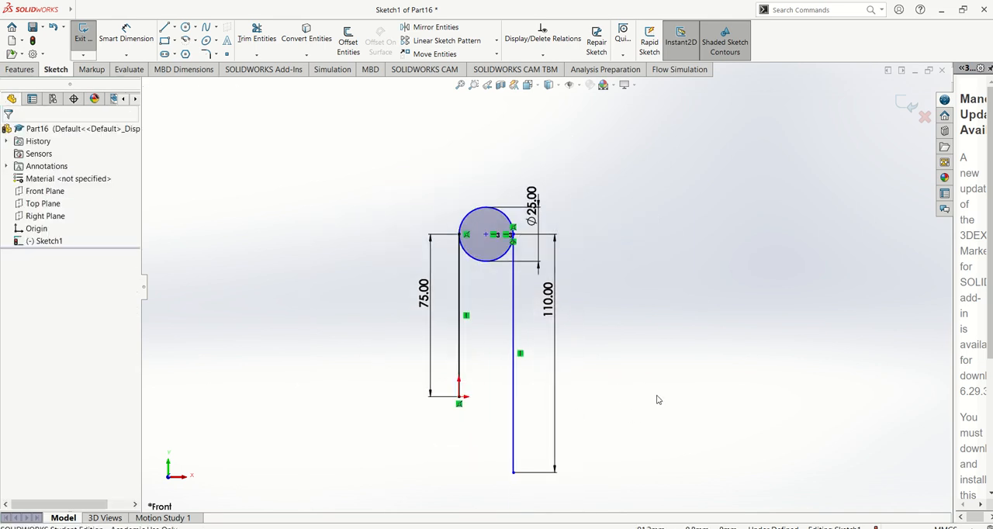
Add a tangent relation between the 25 mm circle and the vertical line rising from the origin.
mouse_move(513, 472)
left_mouse_down()
mouse_move(465, 471)
mouse_move(513, 468)
left_mouse_up()
left_click(685, 354)
left_click(472, 254)
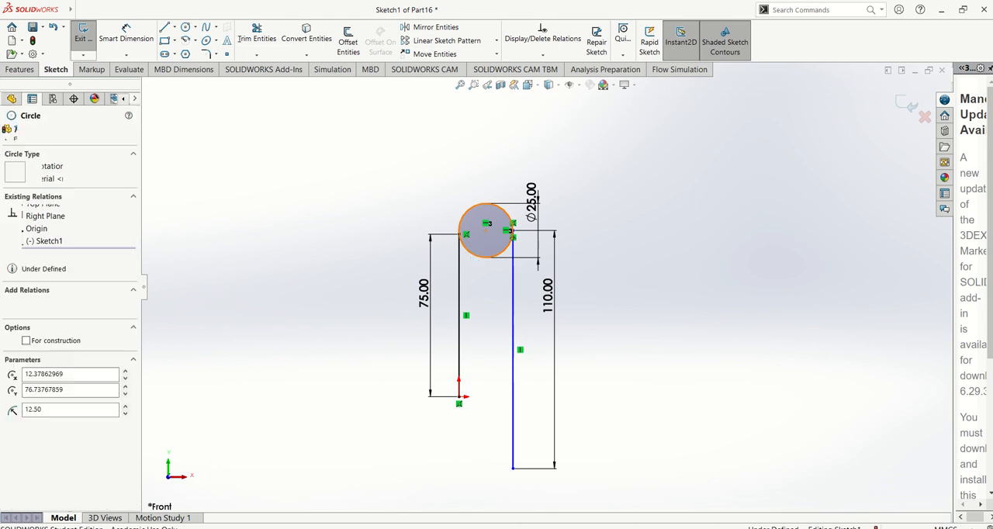
left_click(466, 243)
left_click(492, 208)
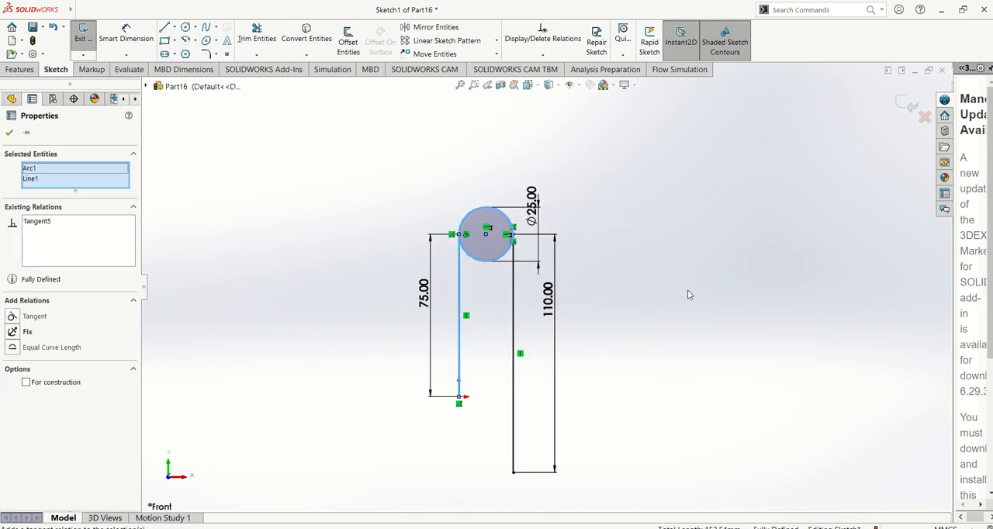
left_click(688, 289)
scroll(586, 380, "up", 2)
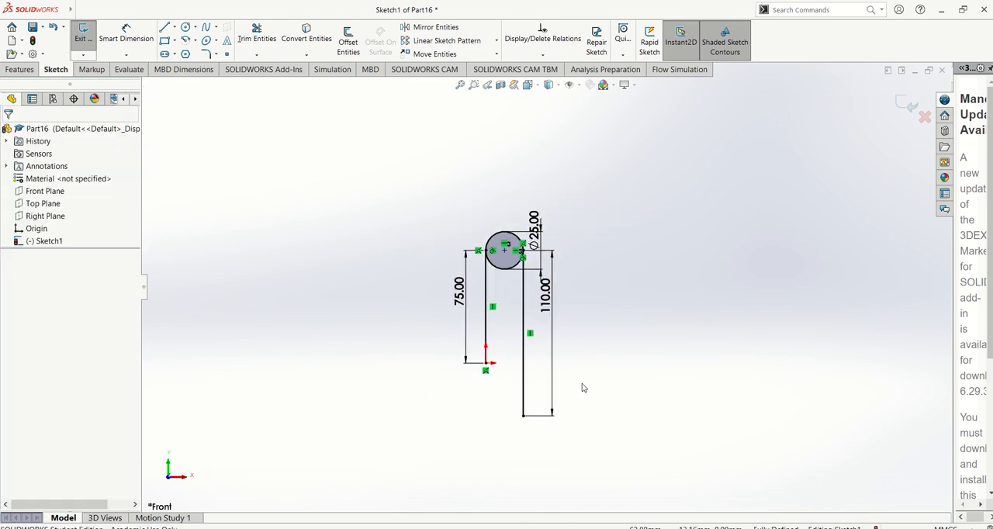
scroll(579, 388, "down", 4)
scroll(465, 259, "up", 2)
Check picture 36 in the manual and sketch a circle about 25 mm in diameter through the 110 mm line's lower endpoint, centred directly below the upper circle.
key("alt+Tab")
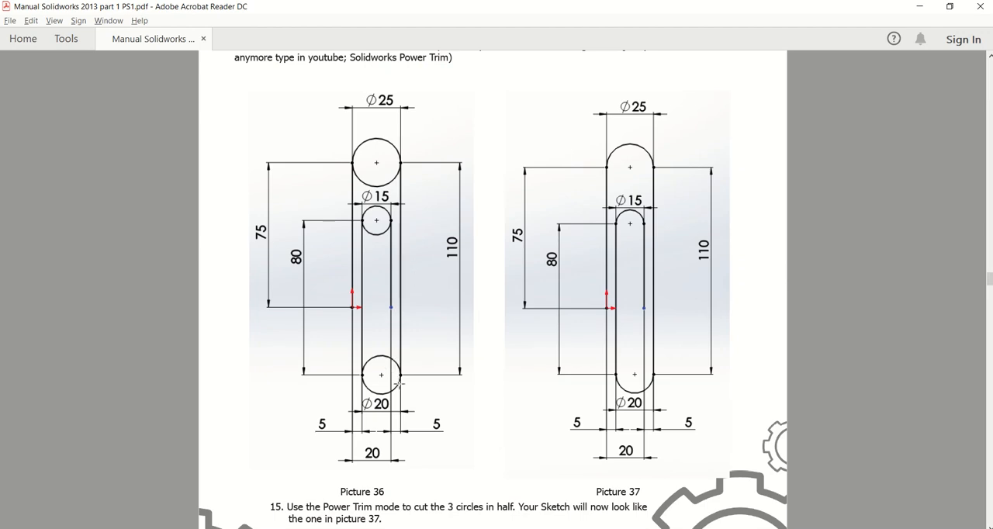
key("alt+Tab")
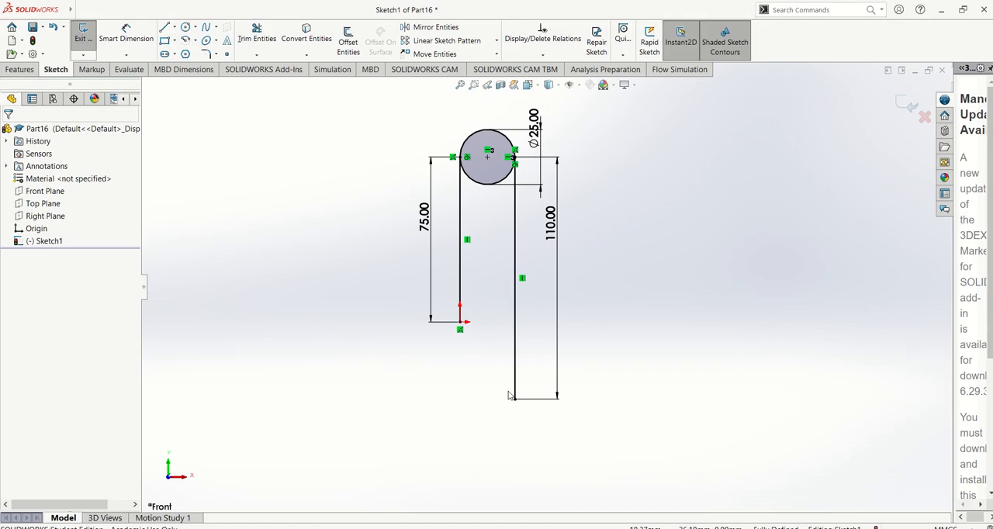
left_click(186, 28)
left_click(487, 399)
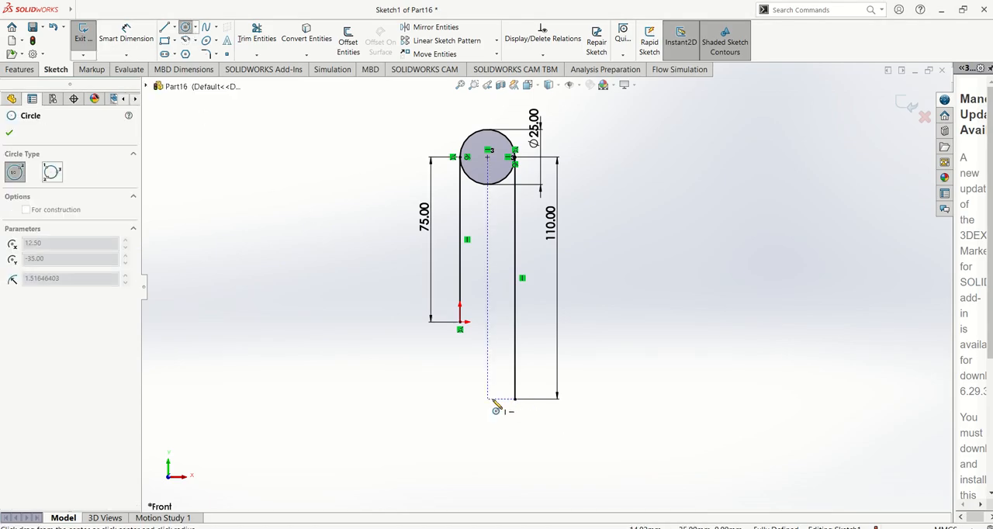
left_click(514, 399)
key("Escape")
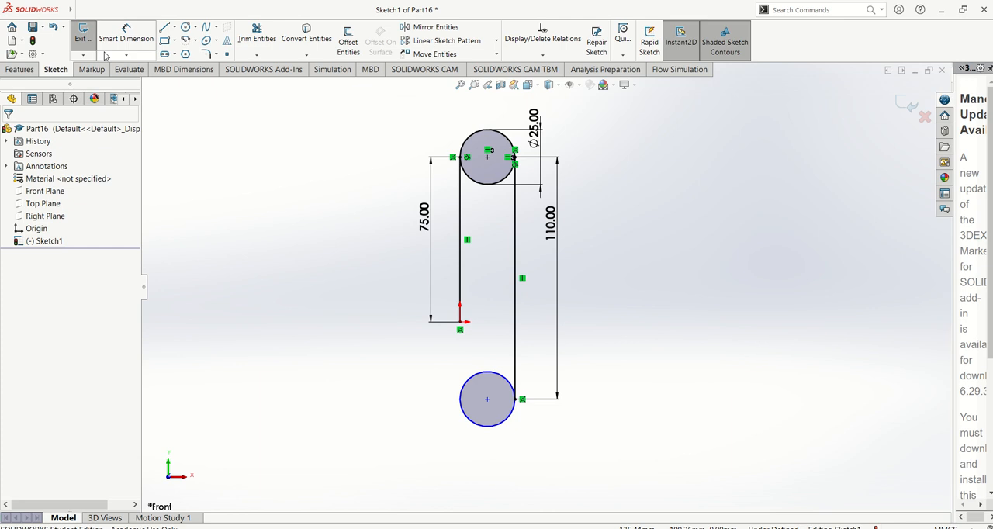
Dimension the lower circle's diameter to 20 mm.
left_click(126, 35)
left_click(513, 416)
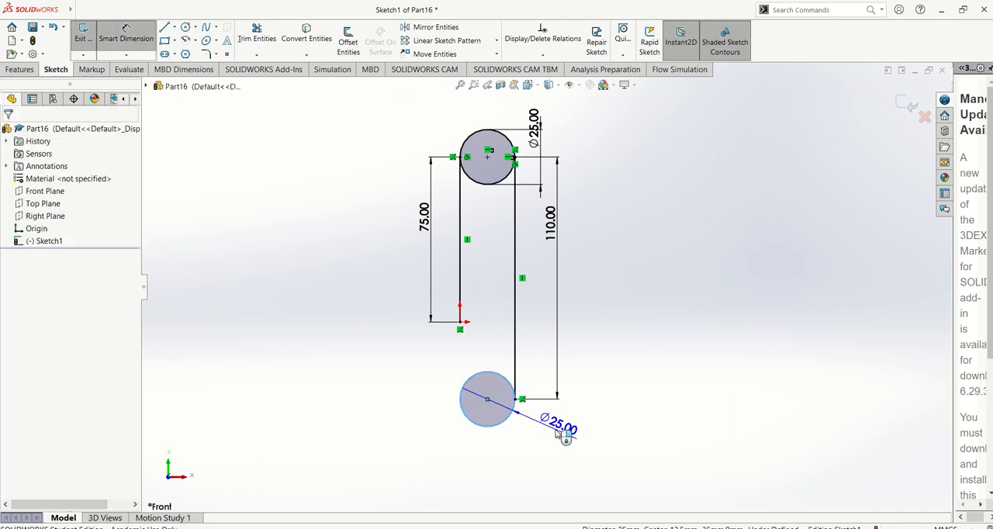
left_click(555, 432)
type("20")
key("Return")
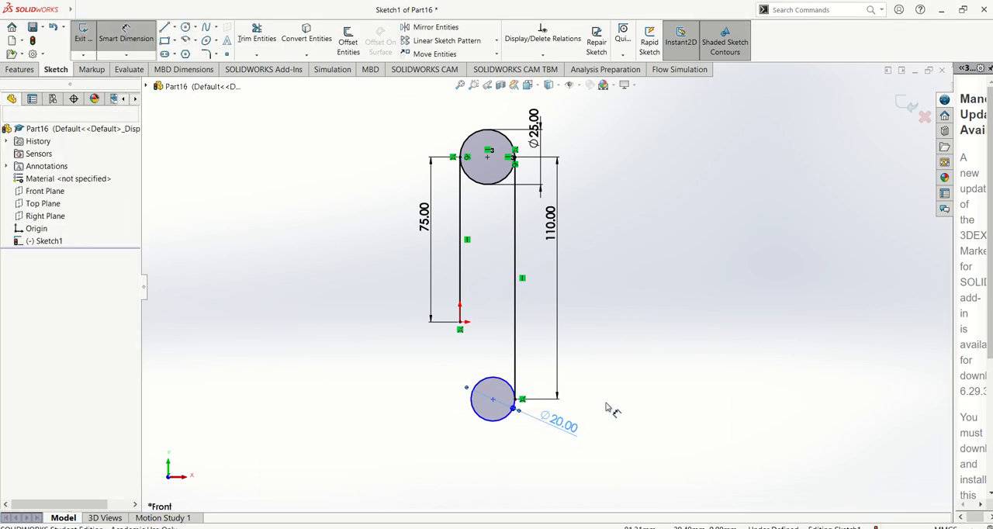
Add a tangent relation between the lower 20 mm circle and the 110 mm vertical line.
scroll(552, 423, "down", 3)
left_click(475, 364)
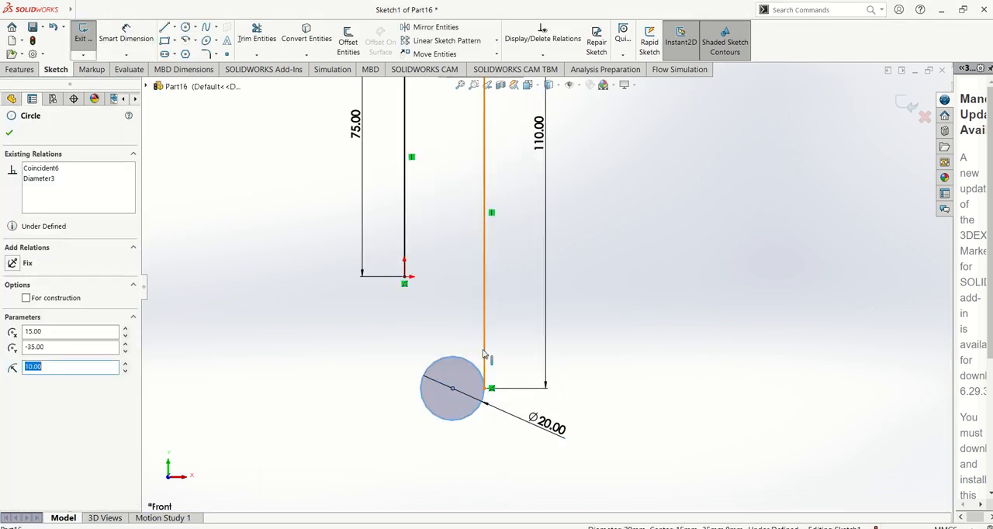
left_click(485, 354, "ctrl")
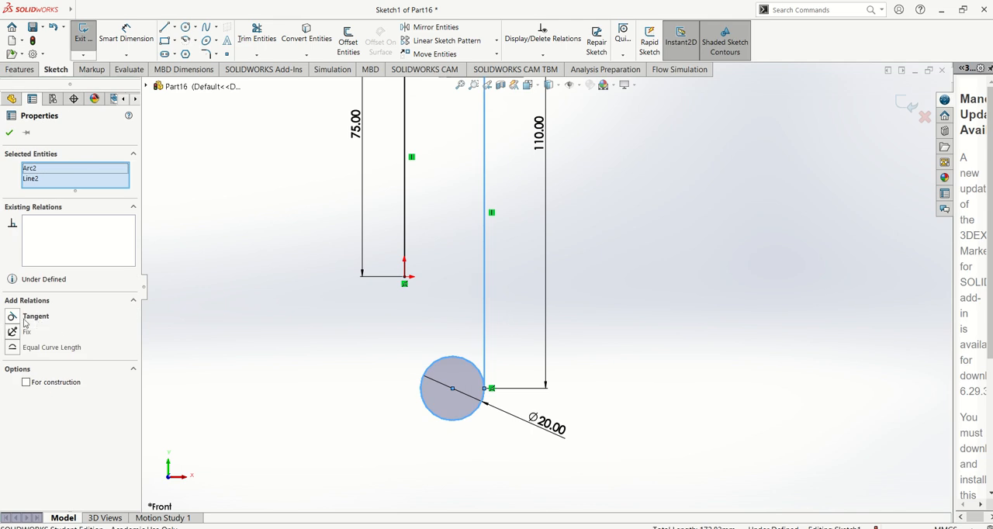
left_click(12, 317)
left_click(194, 362)
scroll(602, 337, "up", 1)
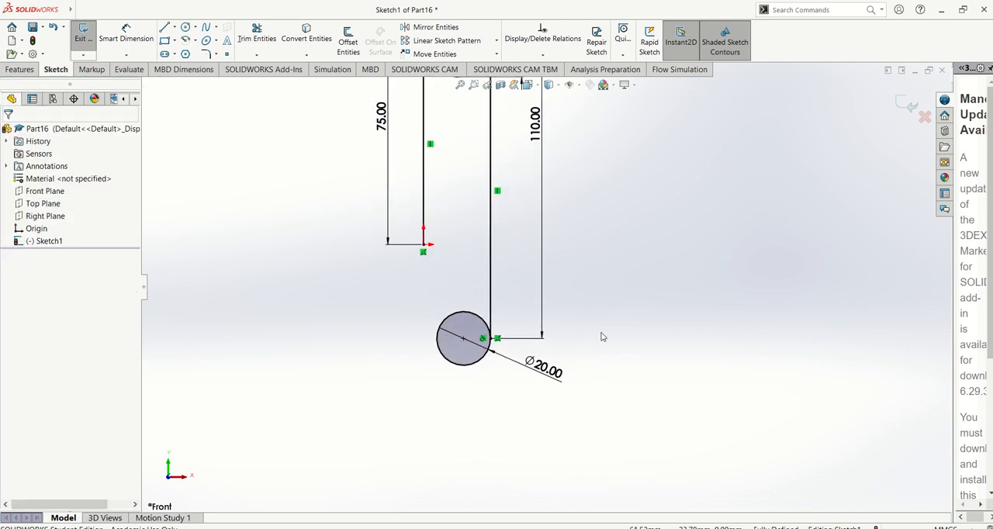
scroll(610, 325, "up", 1)
Consult picture 36 in the manual and sketch a vertical line about 83 mm long upward from the lower circle's left quadrant point.
key("alt+Tab")
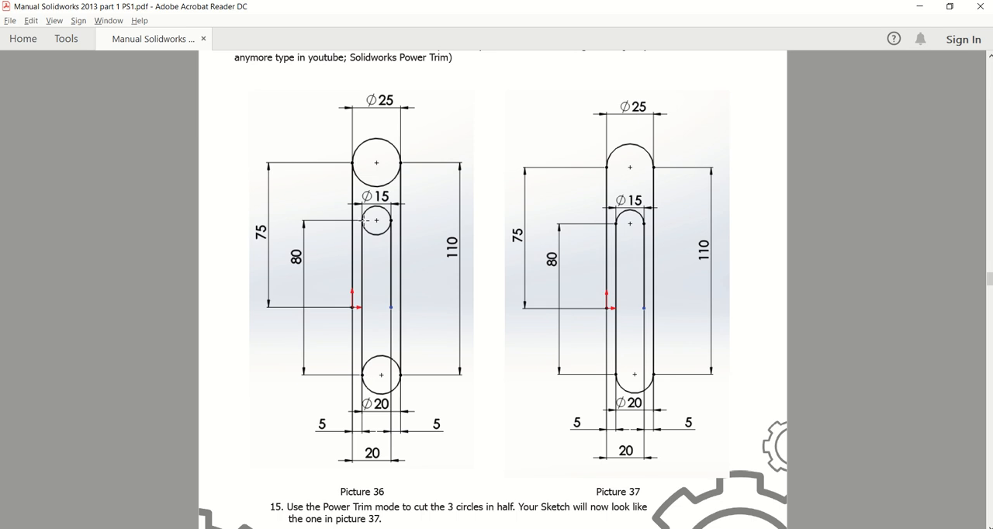
key("alt+Tab")
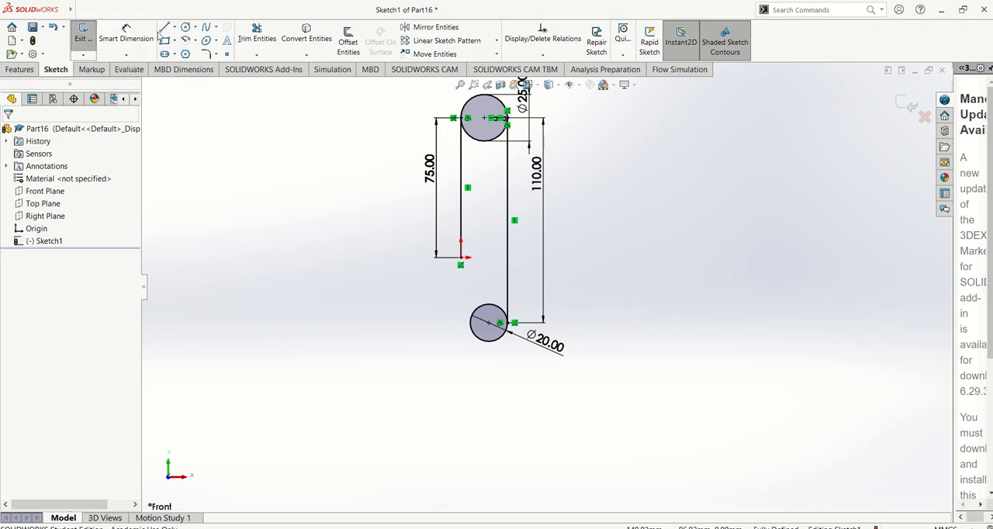
left_click(165, 30)
left_click(471, 323)
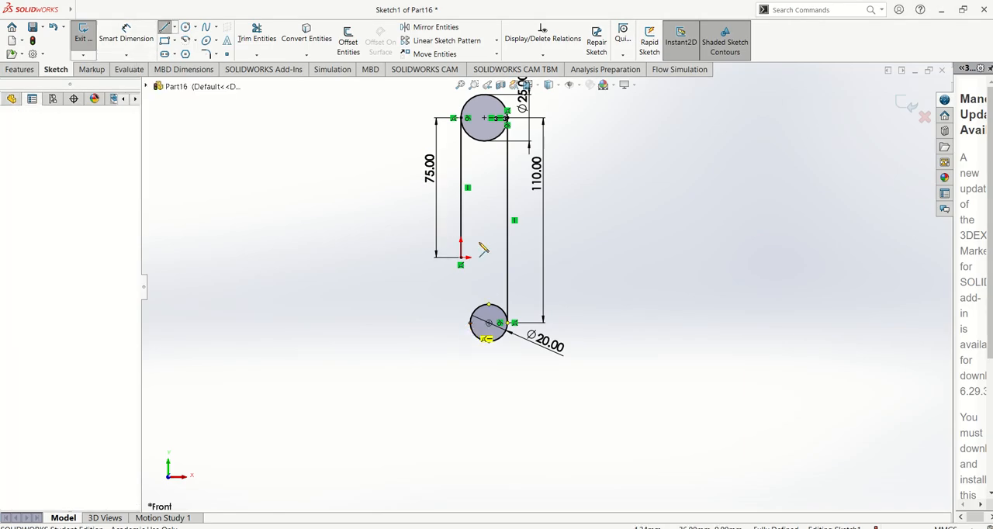
double_click(470, 169)
Dimension the vertical line rising from the lower circle's left side to a length of 80 mm.
left_click(126, 33)
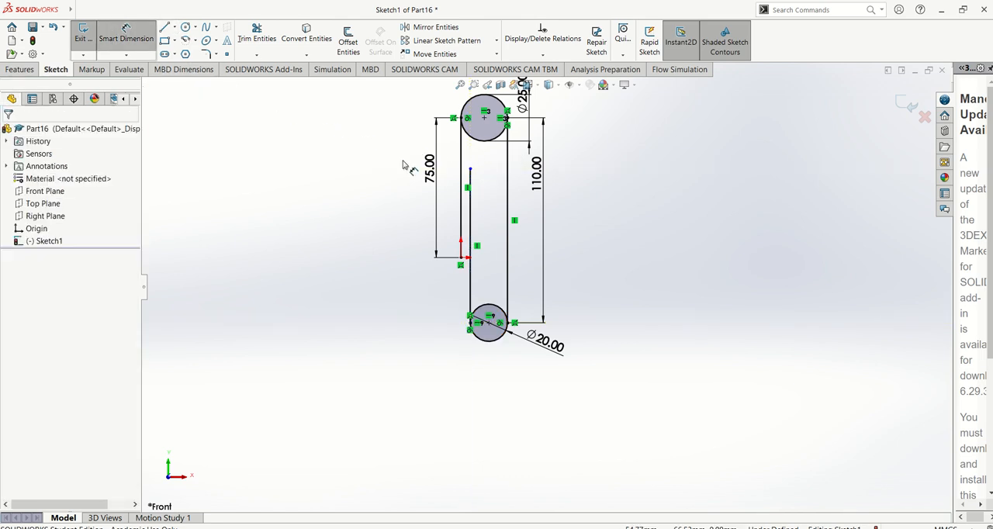
left_click(471, 203)
left_click(382, 225)
type("80")
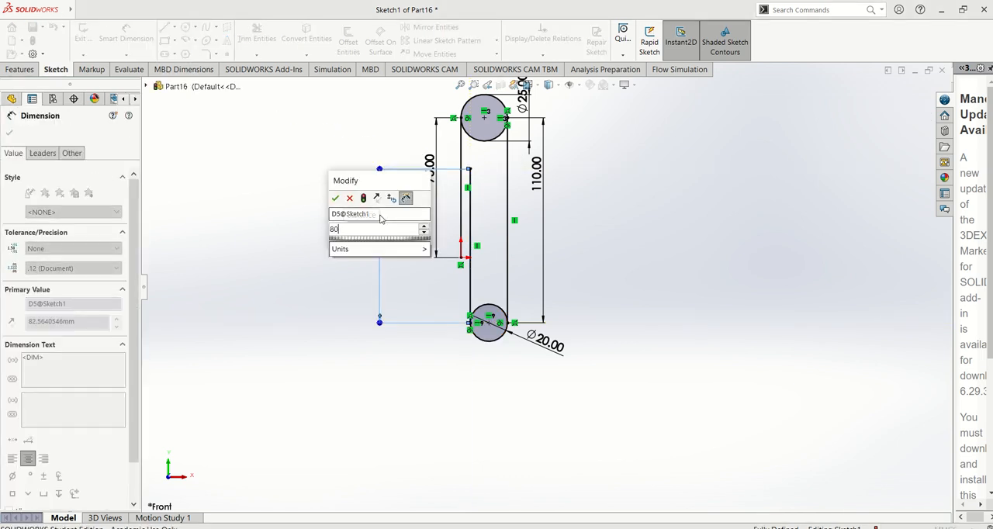
key("Return")
Sketch a circle of 7.5 mm radius through the 80 mm line's upper endpoint, with its centre level with that endpoint and below the upper circle's centre.
scroll(463, 146, "down", 5)
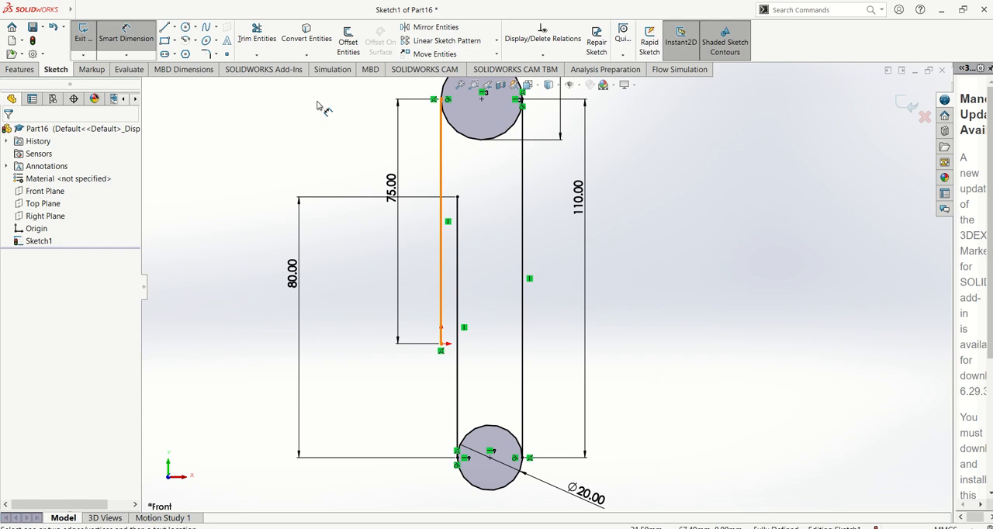
left_click(186, 26)
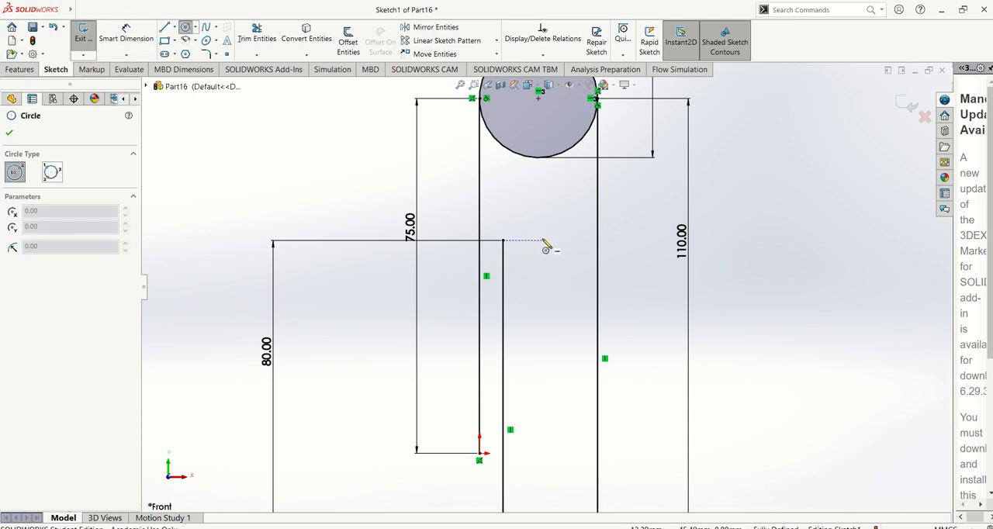
left_click(539, 241)
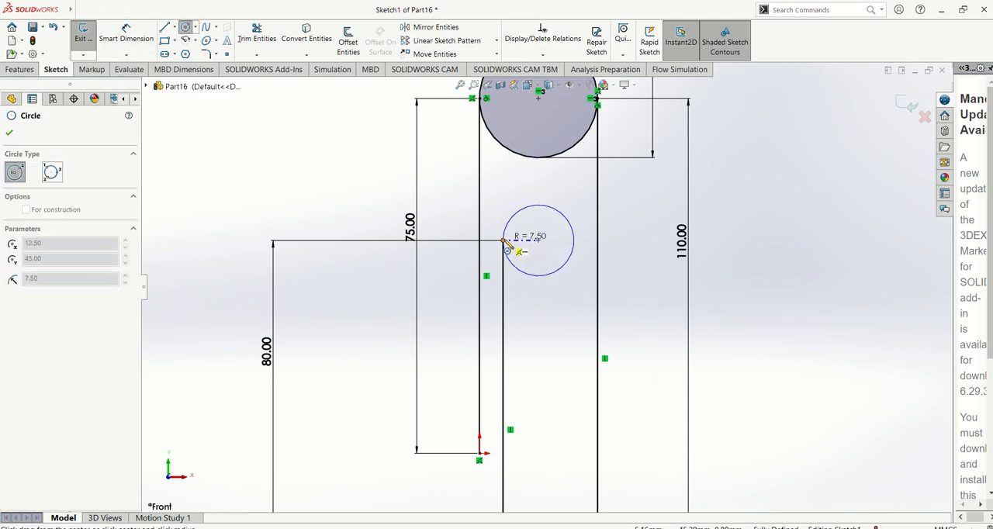
left_click(506, 243)
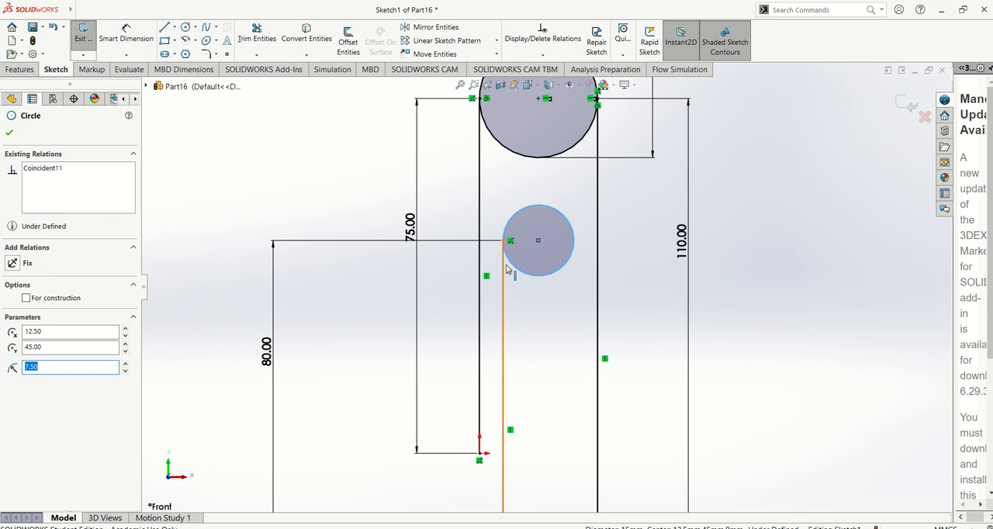
Add a tangent relation between the small inner circle and the 80 mm vertical line.
left_click(506, 266, "ctrl")
left_click(537, 232)
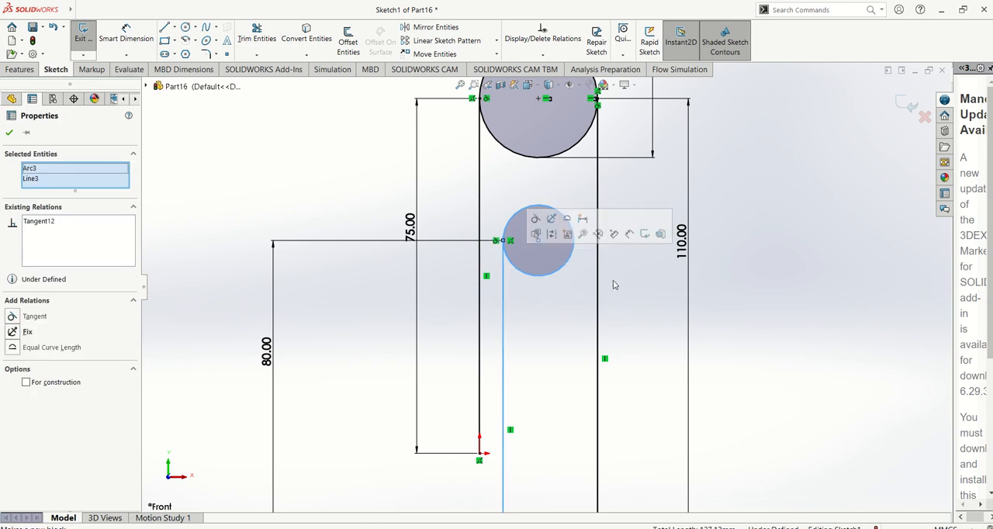
left_click(620, 284)
scroll(620, 284, "up", 3)
Check picture 36 in the manual and dimension the small inner circle's diameter to 15 mm.
key("alt+Tab")
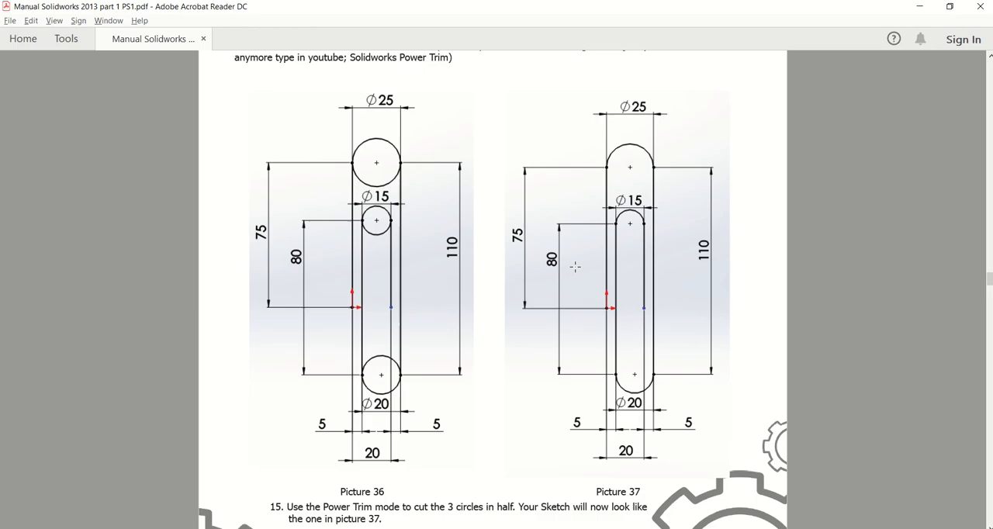
key("alt+Tab")
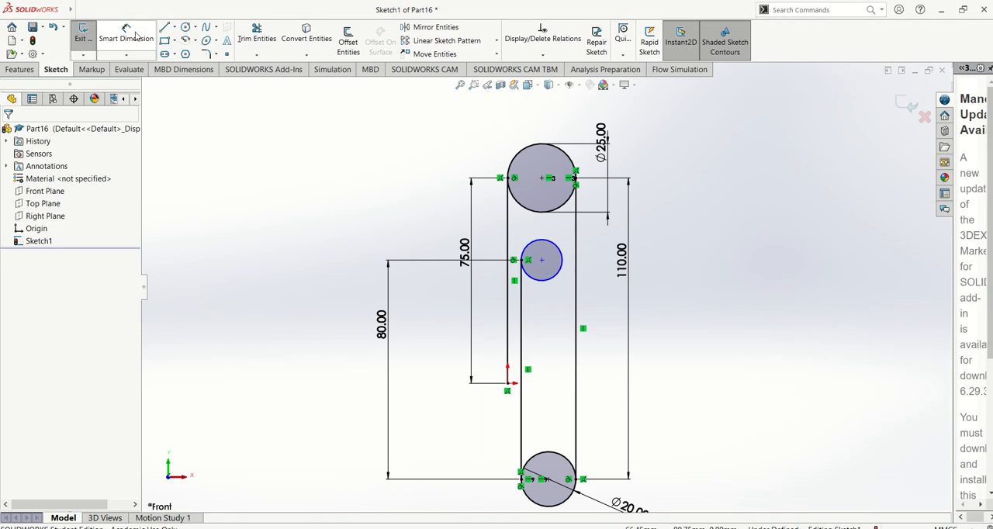
left_click(135, 35)
left_click(561, 249)
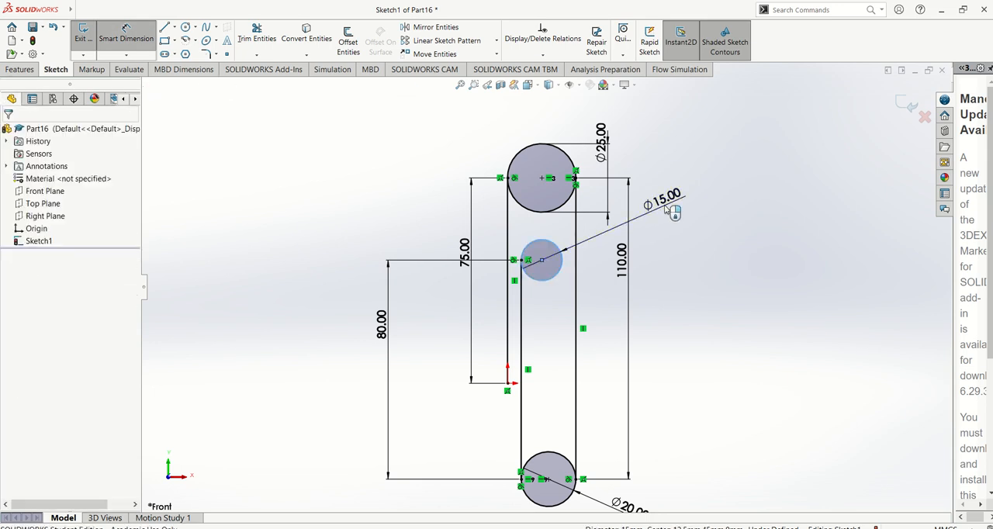
left_click(674, 212)
key("Return")
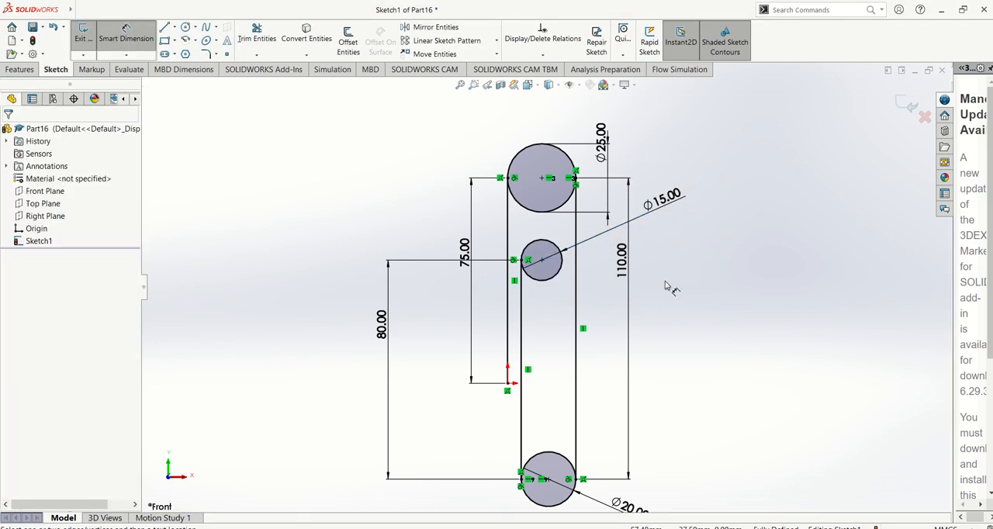
key("Escape")
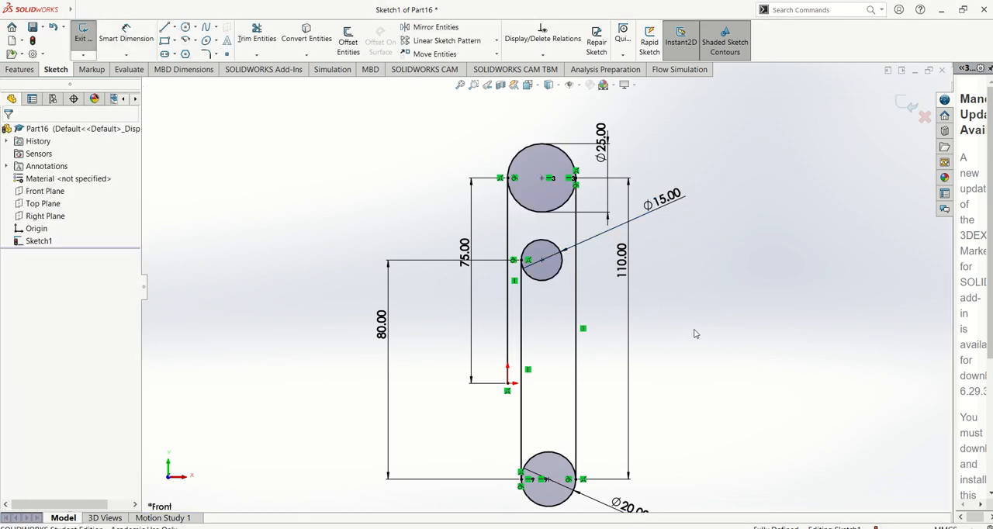
Consult picture 36 again and sketch a 45 mm vertical line from the inner circle's right quadrant point down to the origin's level.
key("alt+Tab")
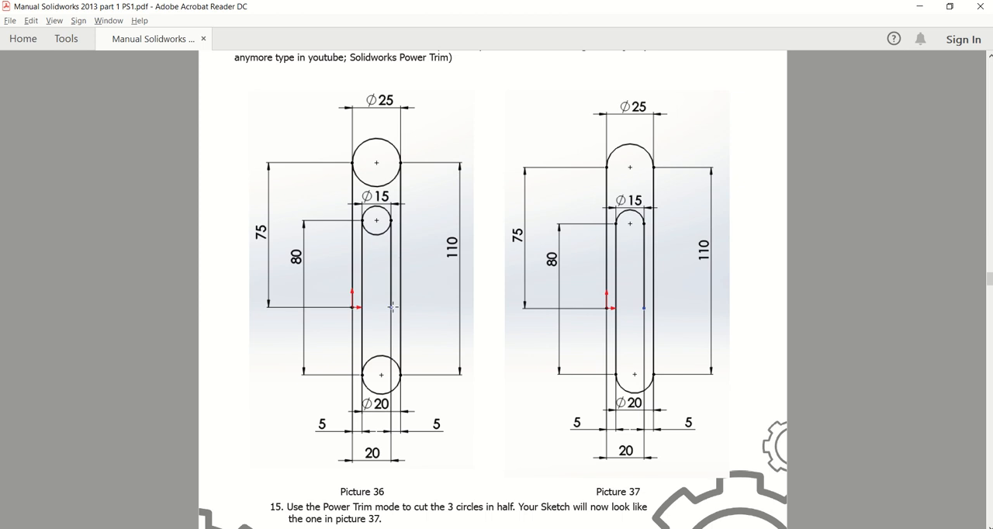
key("alt+Tab")
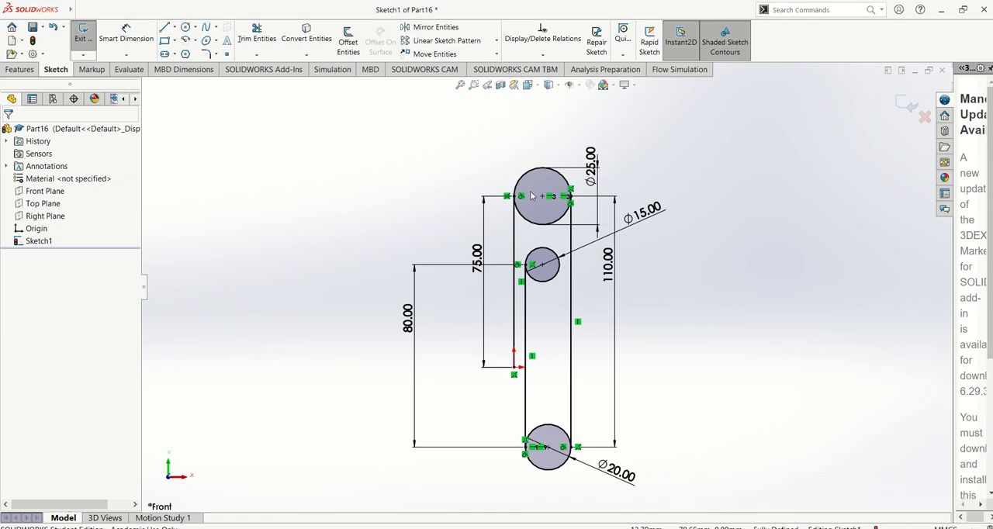
left_click(164, 29)
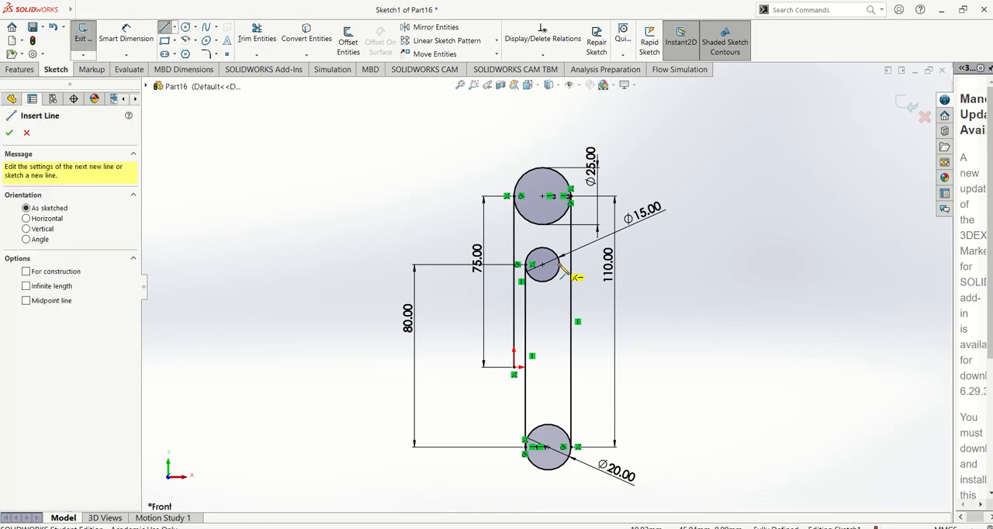
left_click(560, 266)
left_click(560, 368)
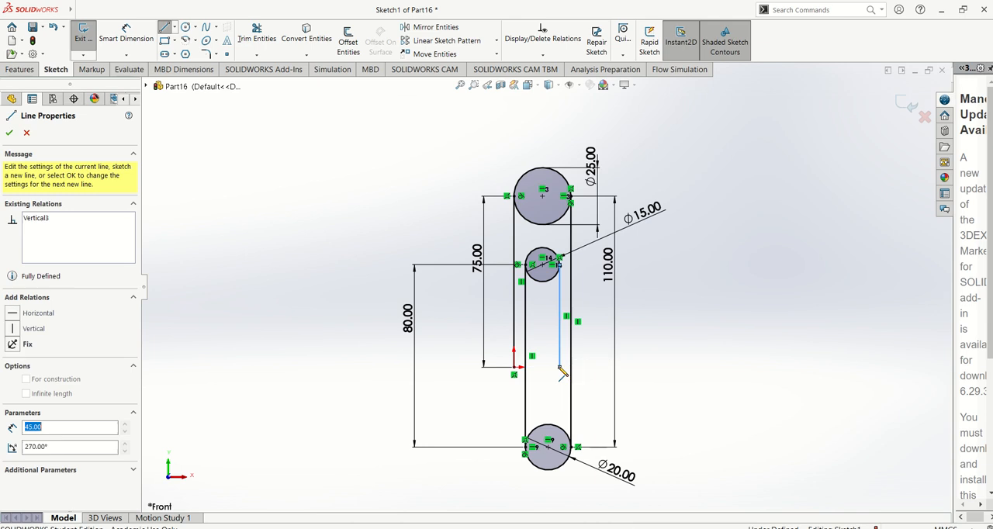
Add a horizontal relation between the lower endpoint of the inner right vertical line and the origin.
key("Escape")
left_click(560, 368)
left_click(515, 368, "ctrl")
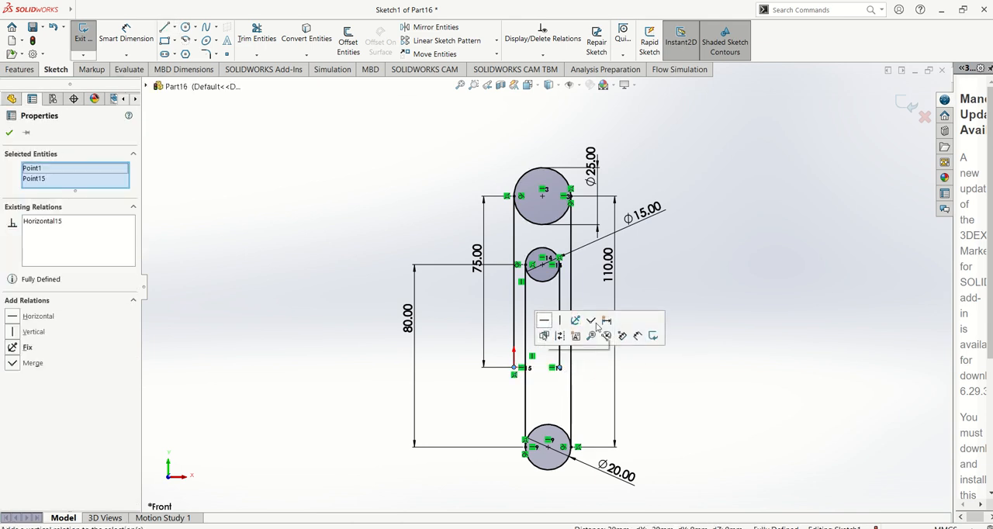
left_click(547, 324)
scroll(629, 350, "up", 3)
scroll(567, 346, "down", 2)
scroll(567, 345, "down", 2)
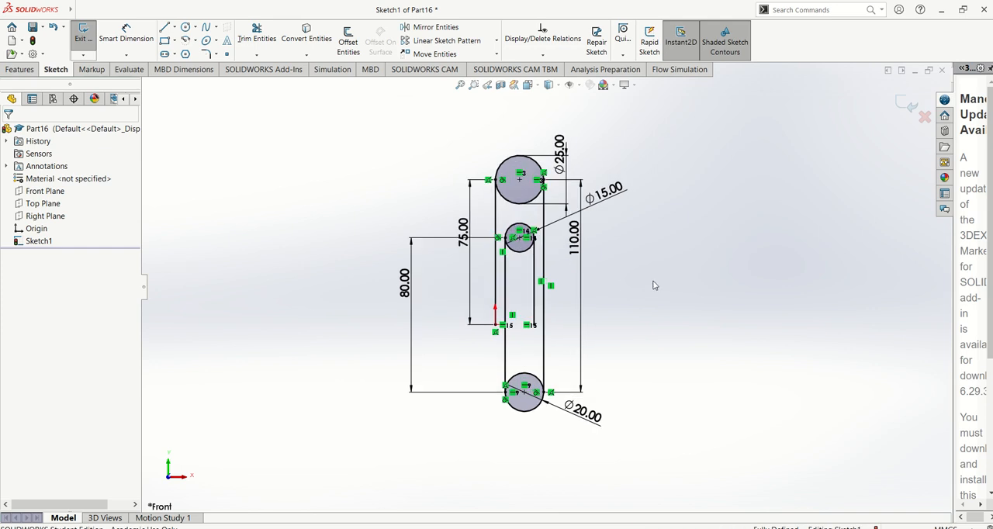
Consult picture 37 in the manual and power-trim away the lower half of the 25 mm circle.
key("alt+Tab")
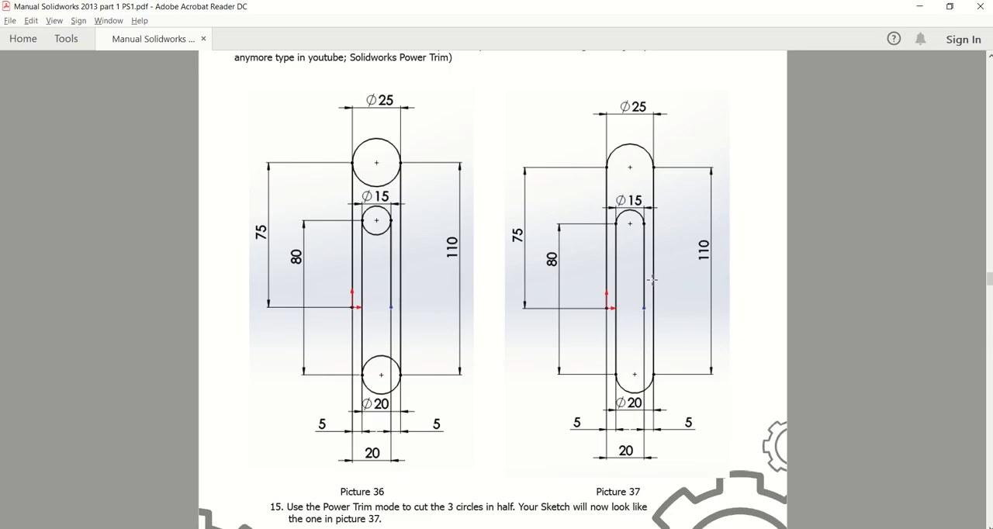
key("alt+Tab")
left_click(257, 38)
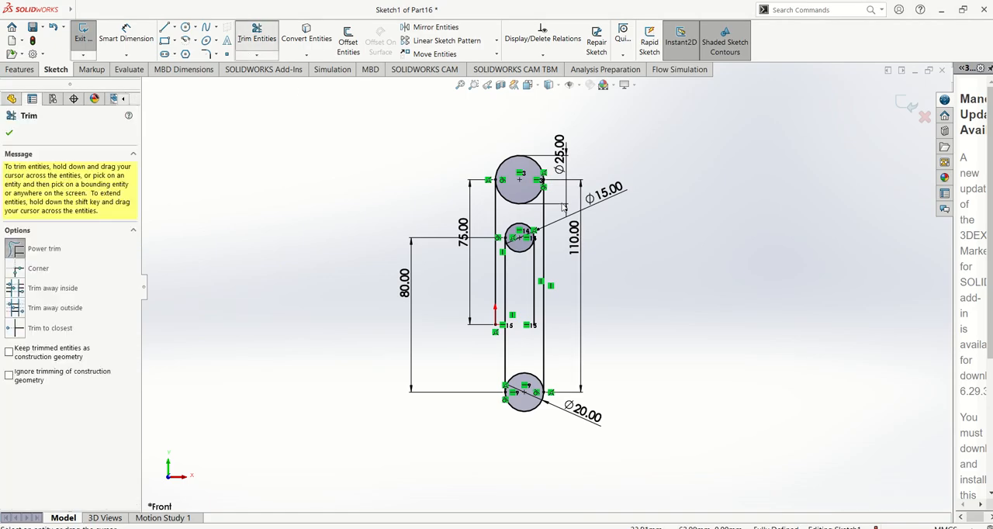
scroll(564, 207, "down", 3)
left_click_drag(497, 203, 510, 225)
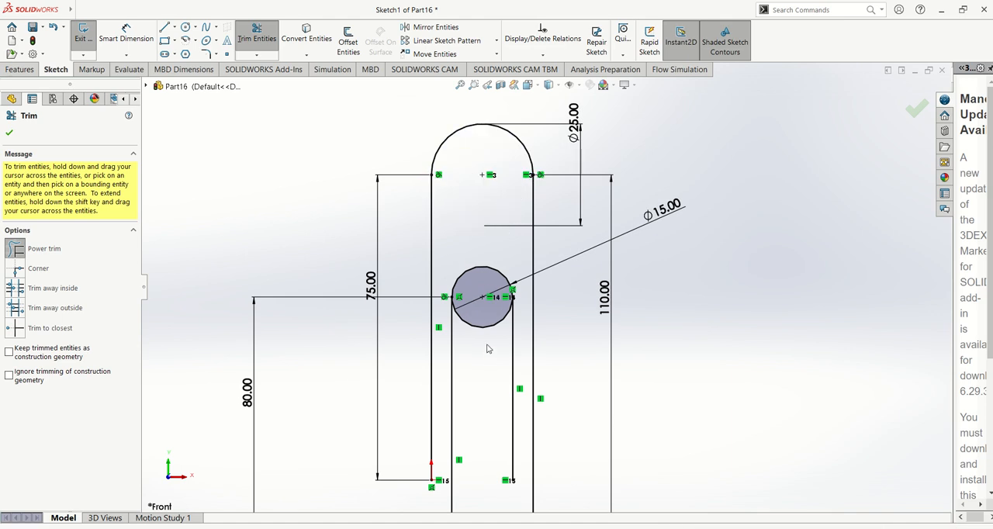
Power-trim the lower half of the 15 mm circle and the upper half of the 20 mm circle, and exit the sketch.
left_click_drag(487, 345, 488, 323)
scroll(490, 346, "up", 4)
scroll(516, 426, "down", 3)
left_click_drag(532, 412, 532, 435)
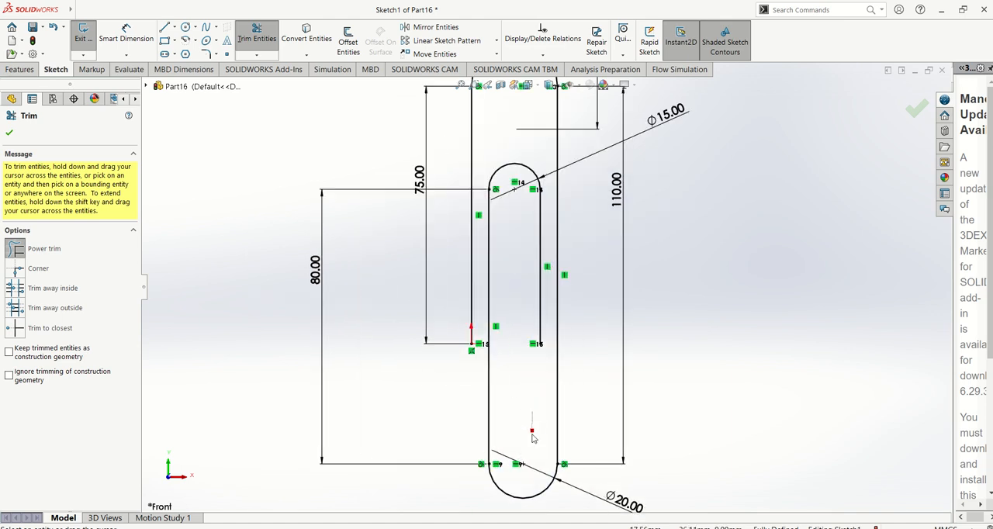
scroll(547, 288, "up", 3)
left_click(11, 132)
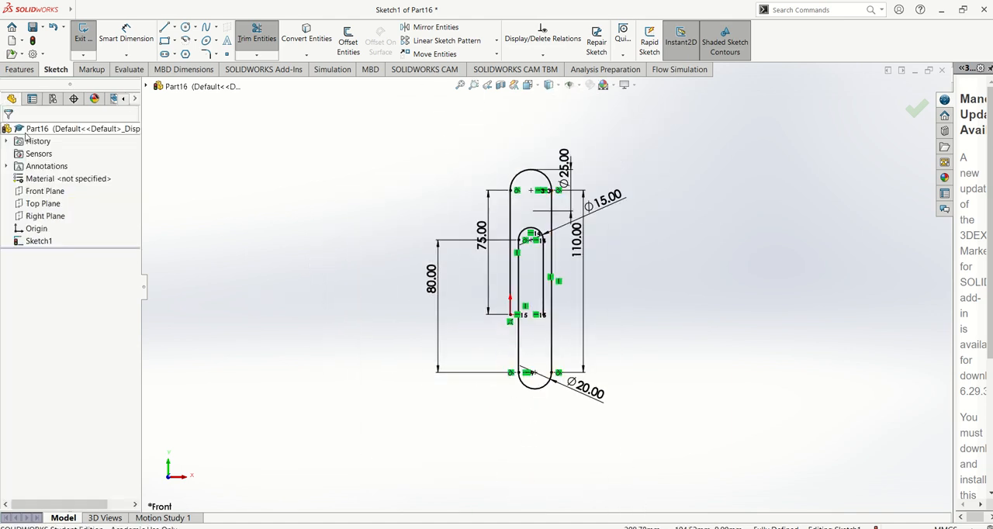
scroll(500, 287, "down", 2)
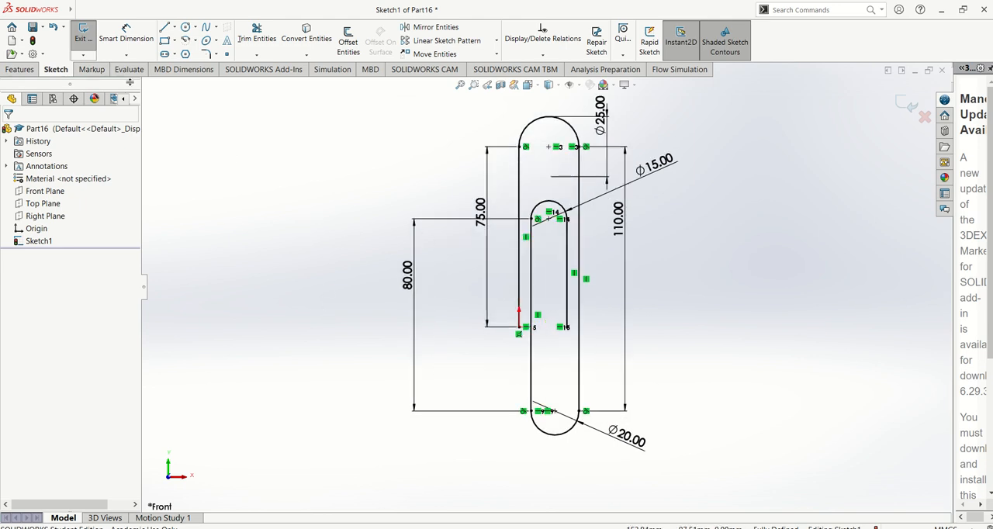
left_click(81, 38)
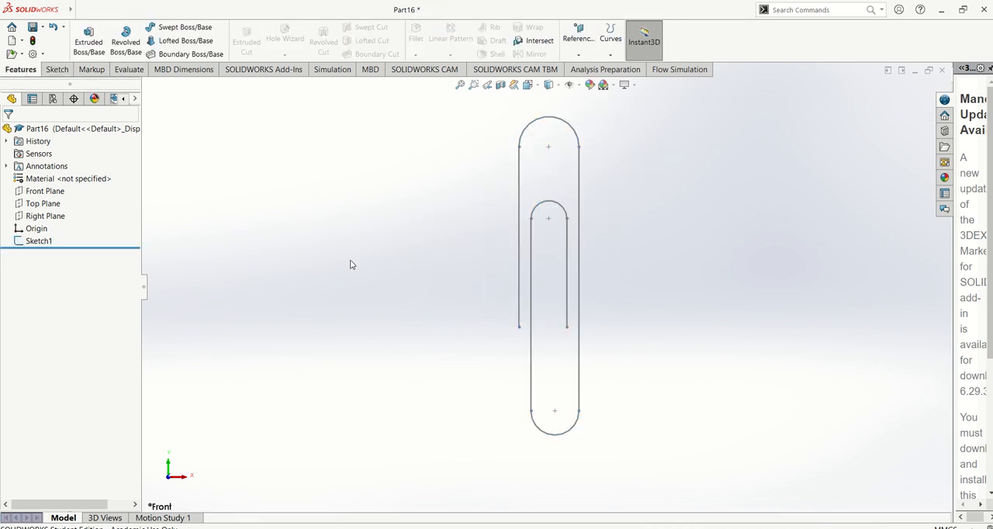
scroll(350, 264, "up", 2)
scroll(463, 268, "down", 1)
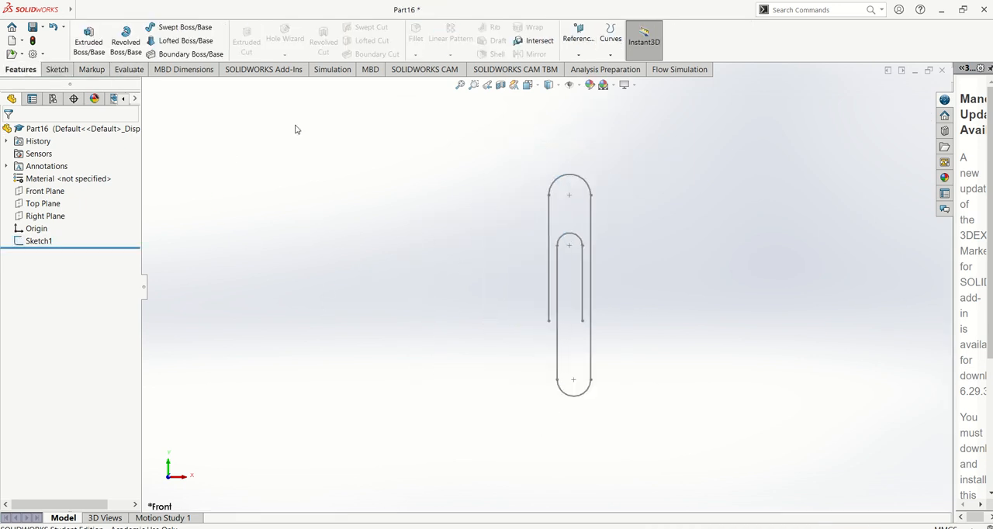
left_click(580, 51)
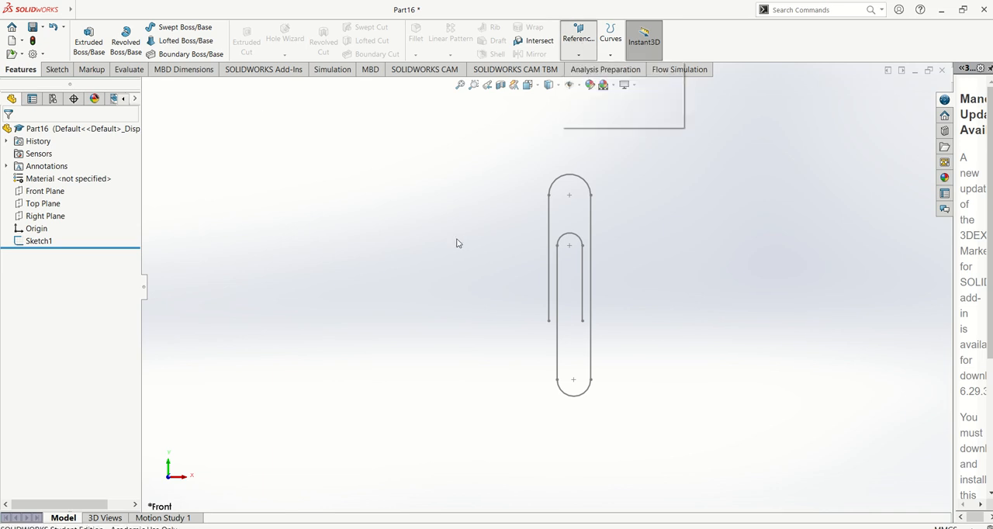
left_click(38, 241)
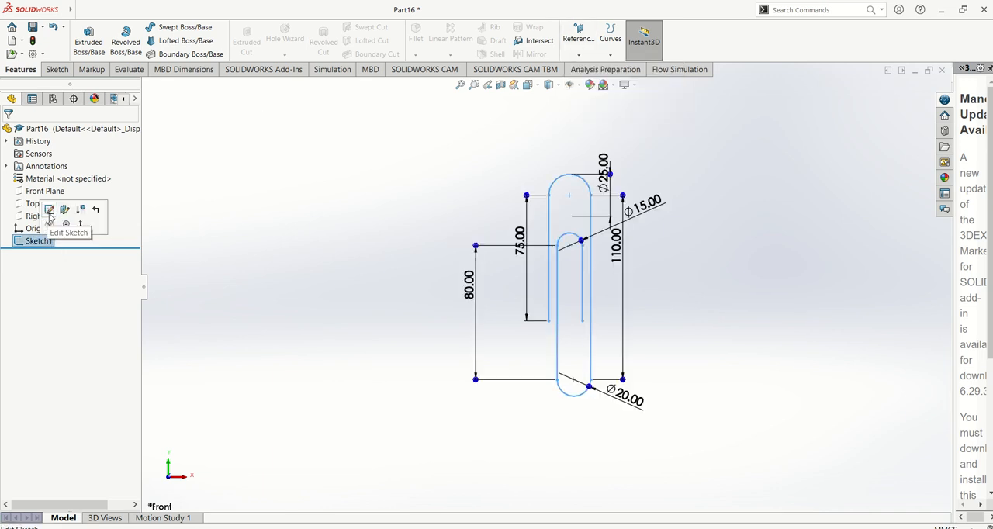
left_click(49, 209)
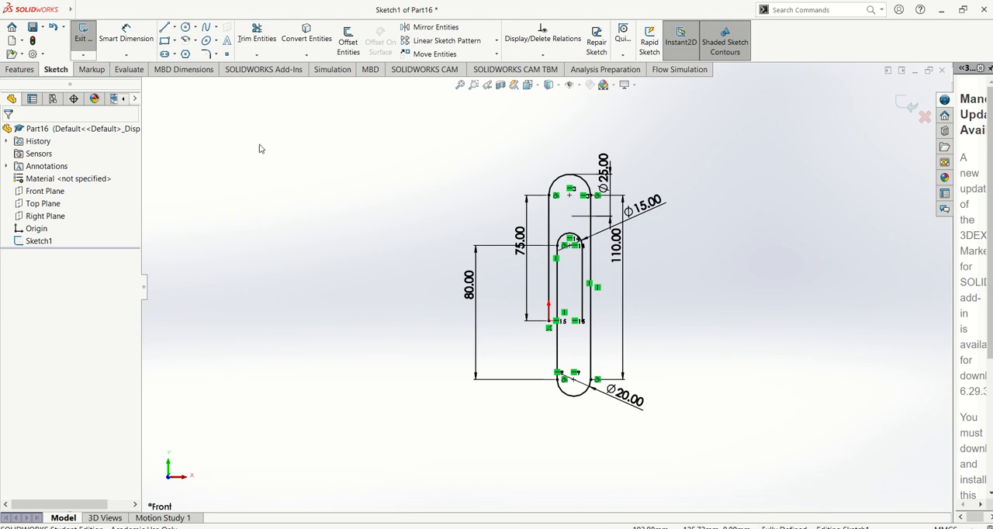
left_click(82, 40)
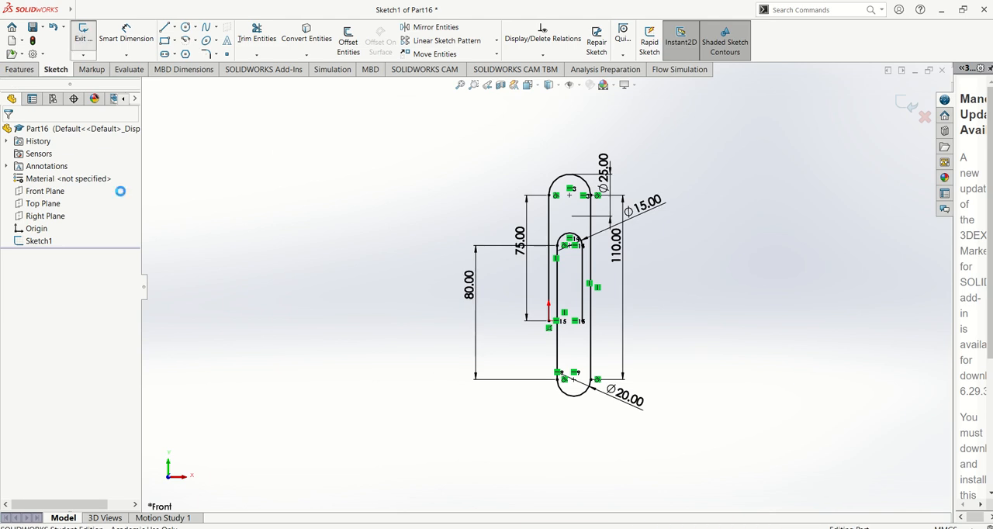
Rename the paperclip sketch as path.
left_click(43, 242)
left_click(42, 241)
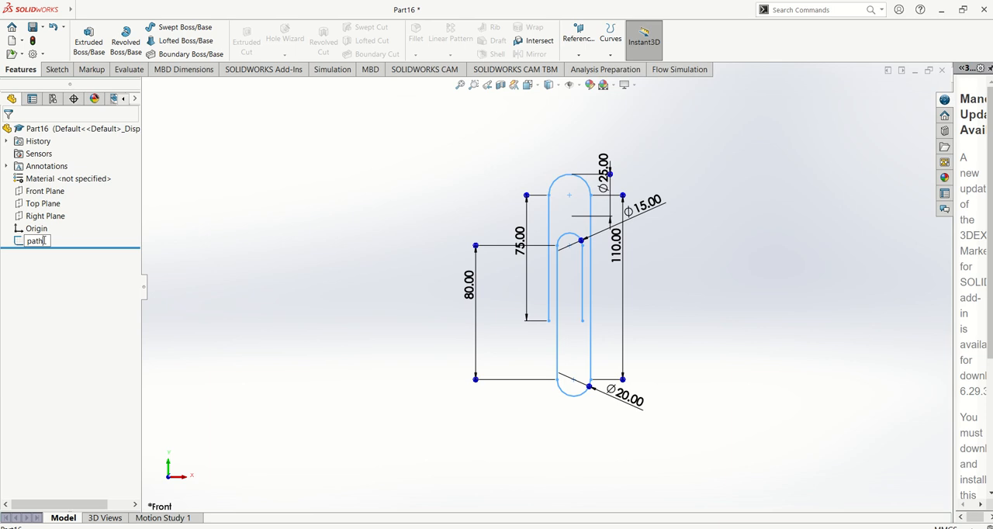
left_click(253, 222)
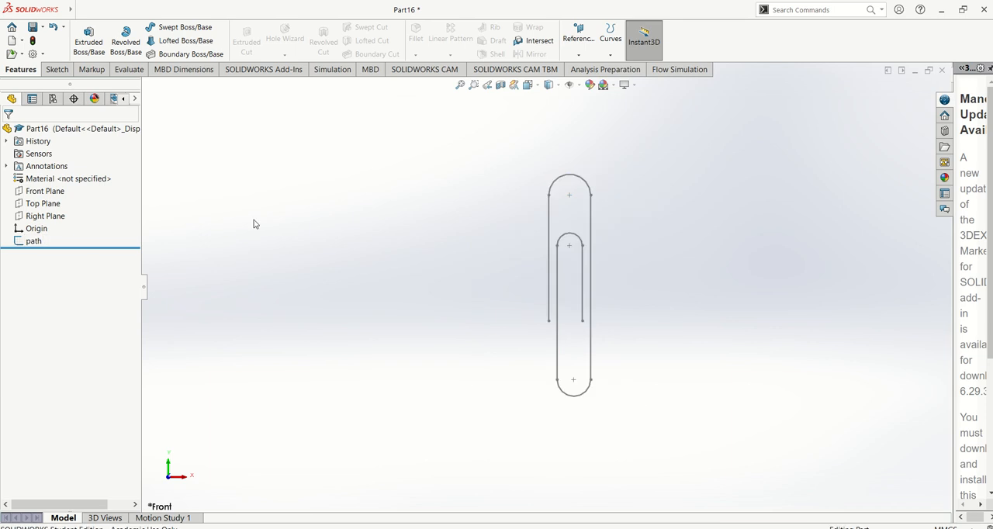
Create a reference plane through the lower endpoint of the outer 75 mm line, perpendicular to that line.
left_click(56, 71)
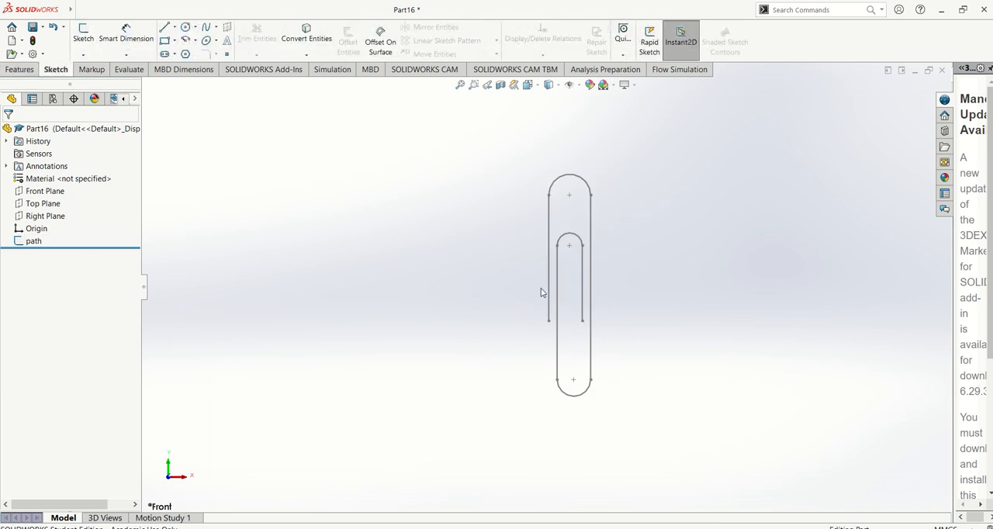
left_click(19, 69)
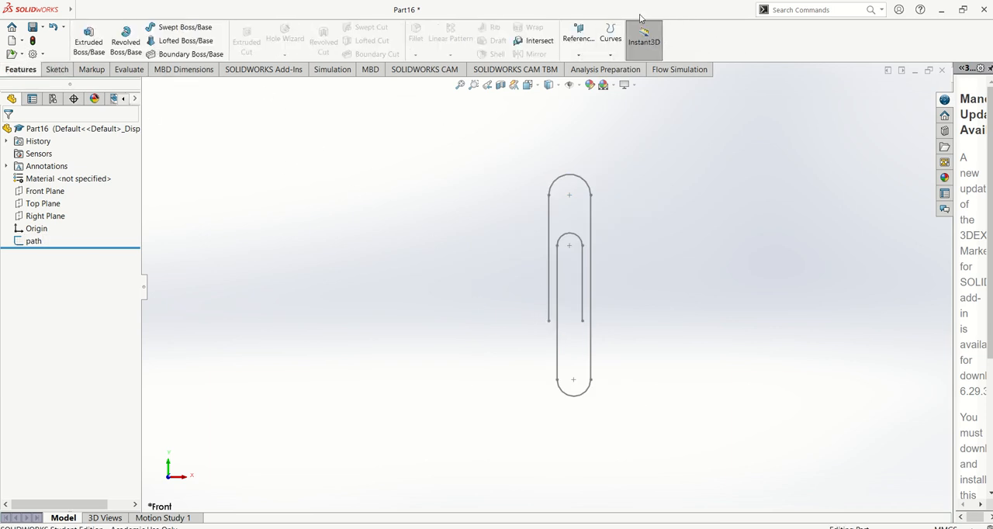
left_click(579, 46)
left_click(588, 69)
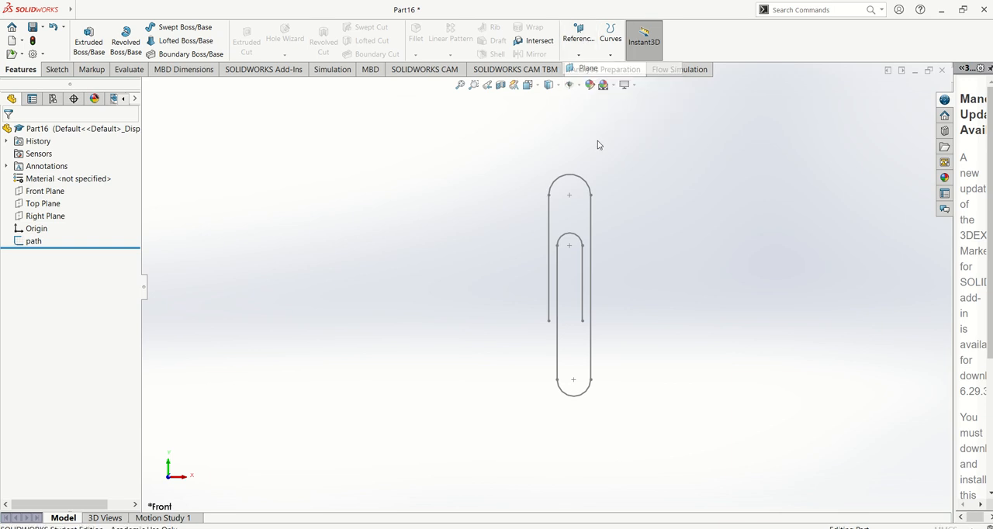
left_click(544, 313)
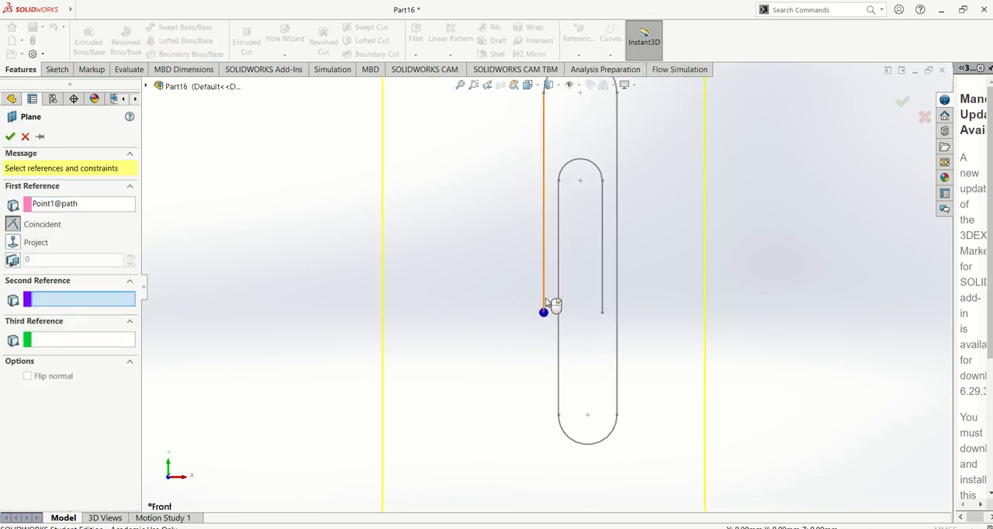
mouse_move(547, 303)
middle_mouse_down()
mouse_move(572, 220)
mouse_move(528, 159)
mouse_move(539, 268)
middle_mouse_up()
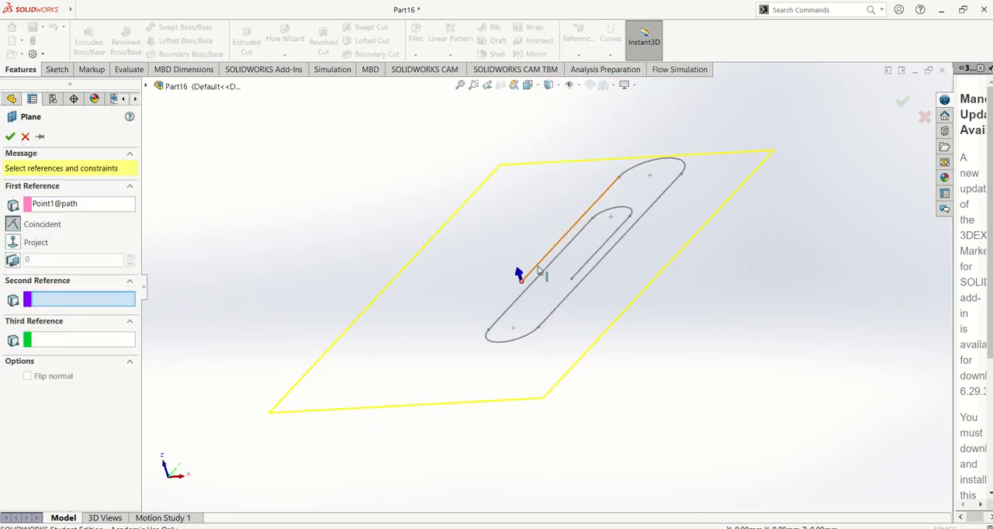
left_click(537, 269)
left_click(10, 137)
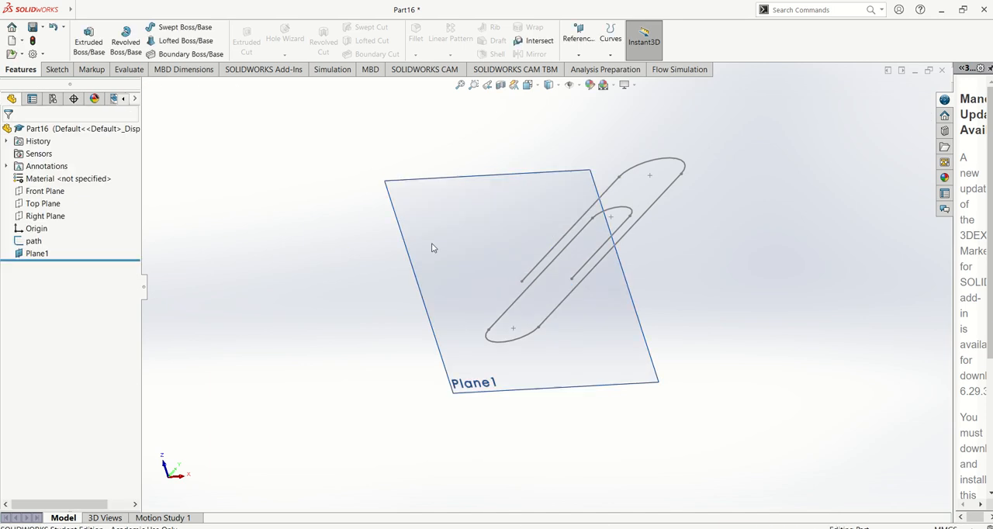
Start a sketch on the new reference plane, viewed normal to it, and draw a circle centred on the origin.
left_click(487, 232)
left_click(531, 212)
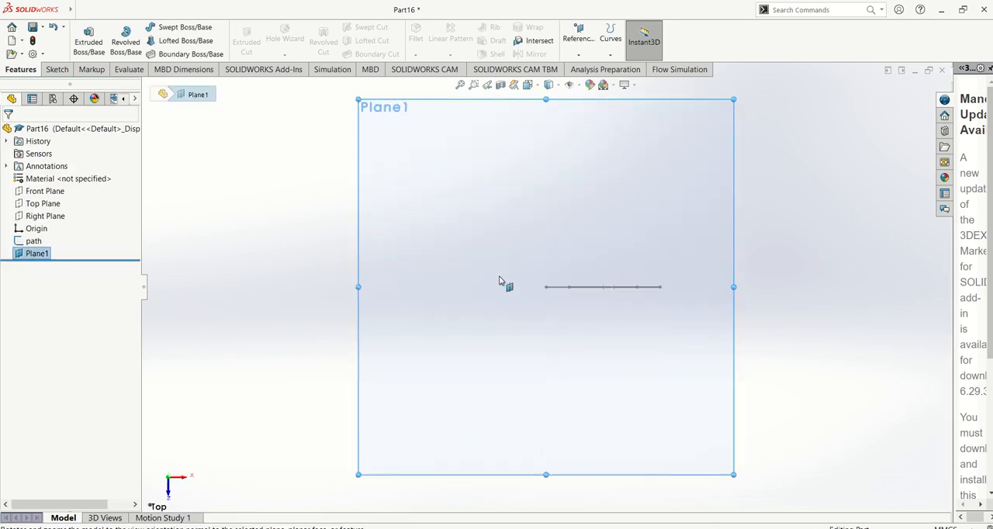
left_click(56, 69)
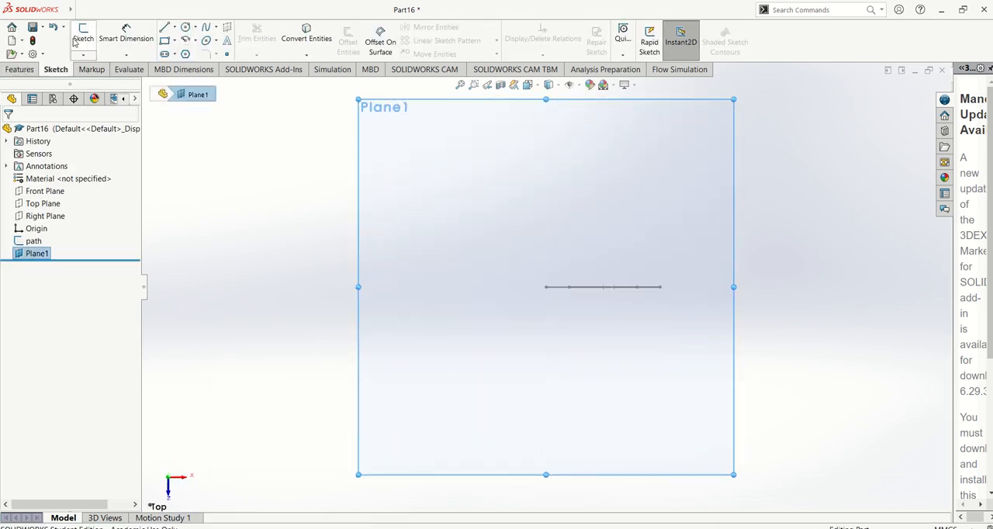
left_click(82, 37)
left_click(187, 29)
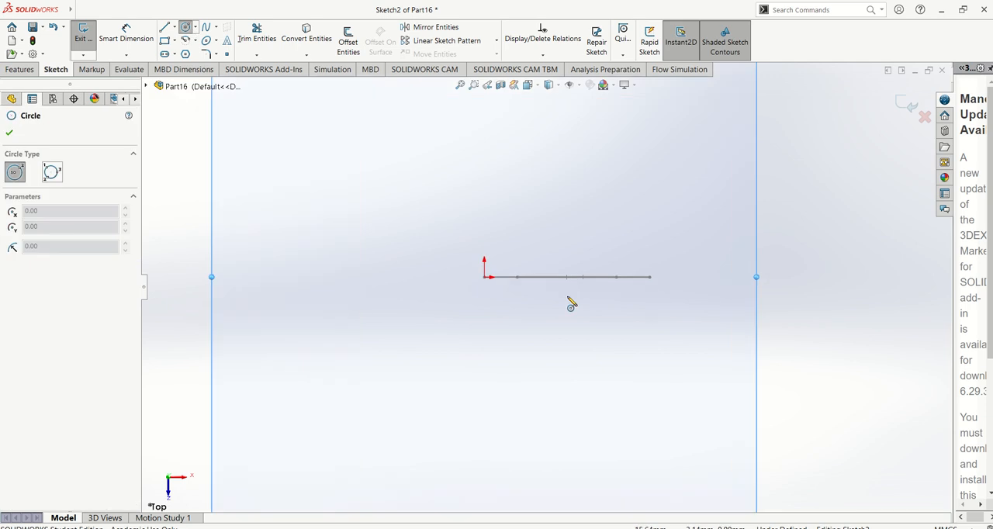
left_click(485, 277)
left_click(491, 292)
key("Escape")
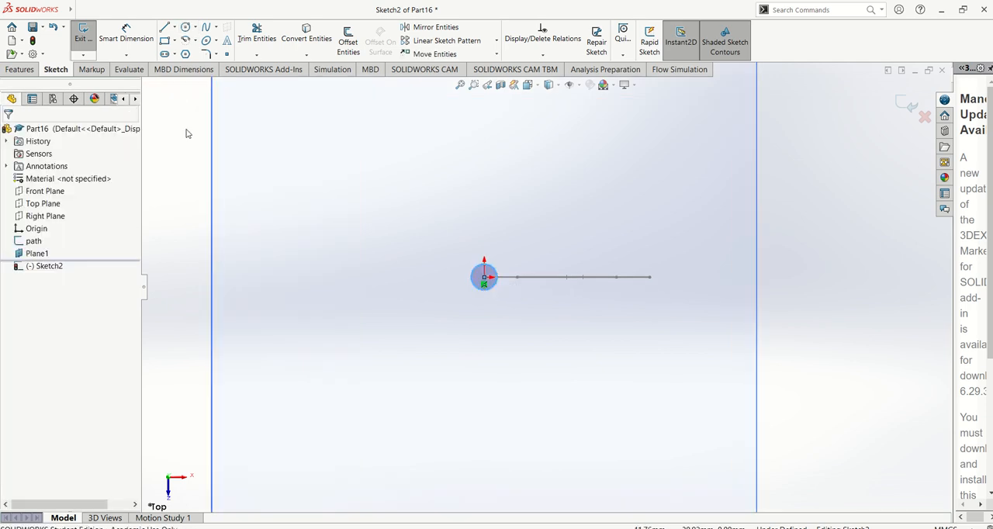
Dimension the circle's diameter to 2.5 mm and exit the sketch.
left_click(126, 37)
left_click(482, 270)
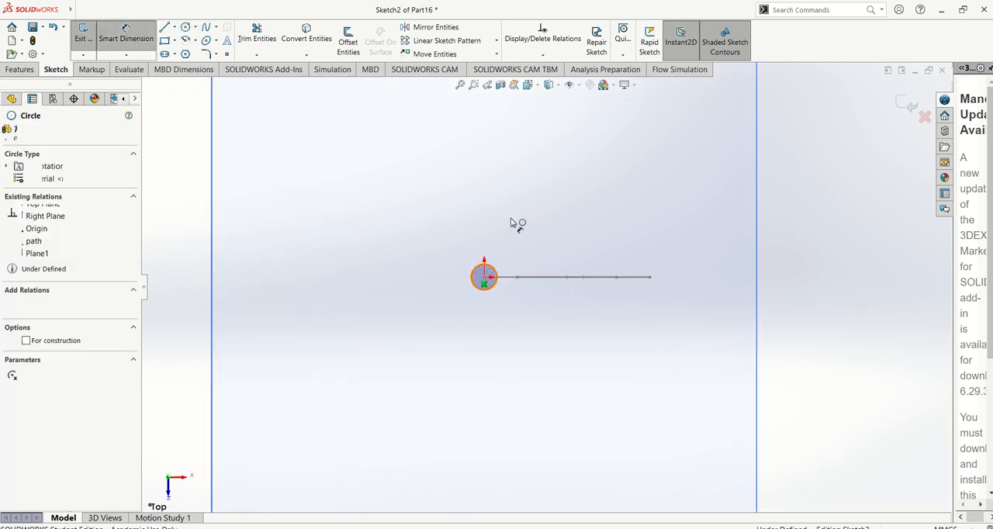
left_click(519, 217)
type("2.5")
key("Return")
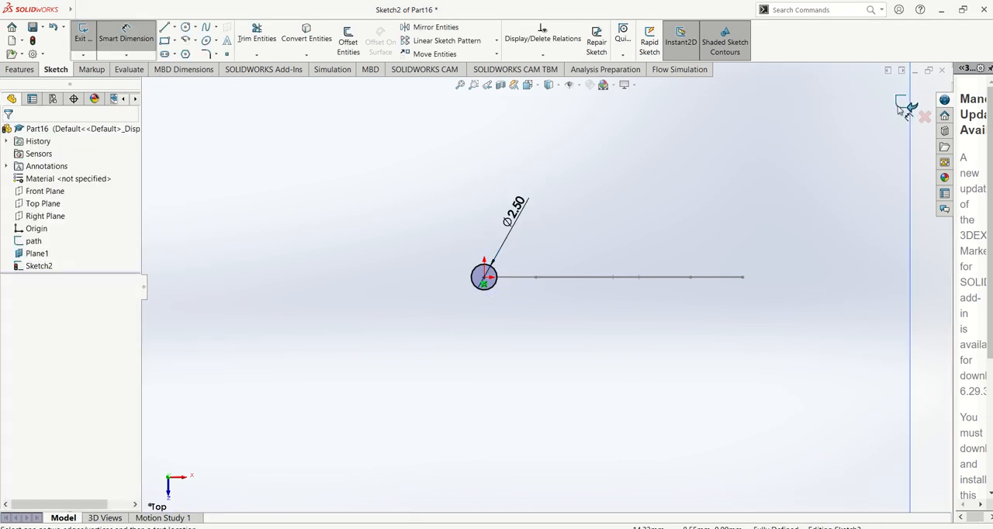
left_click(904, 108)
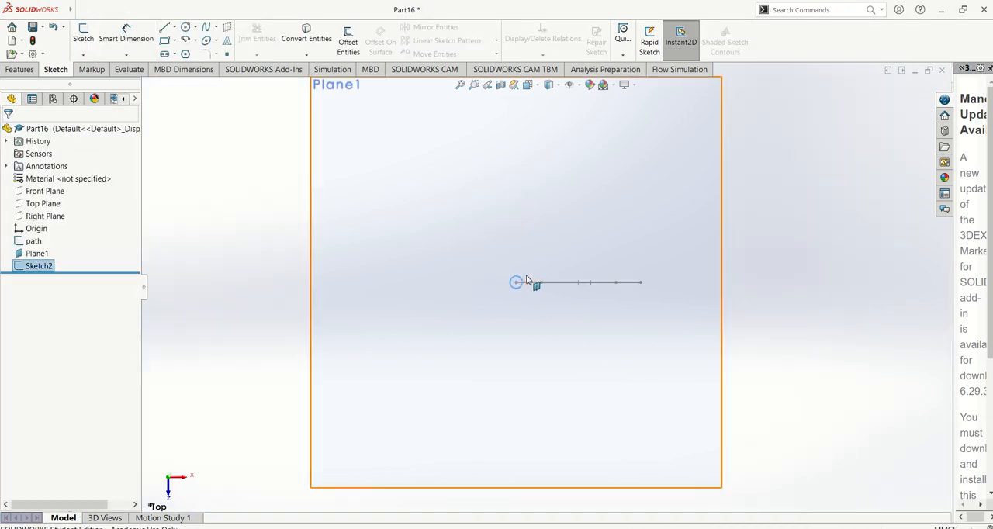
Switch to the isometric view and rename the circle's sketch as profile.
key("ctrl+7")
scroll(551, 314, "down", 6)
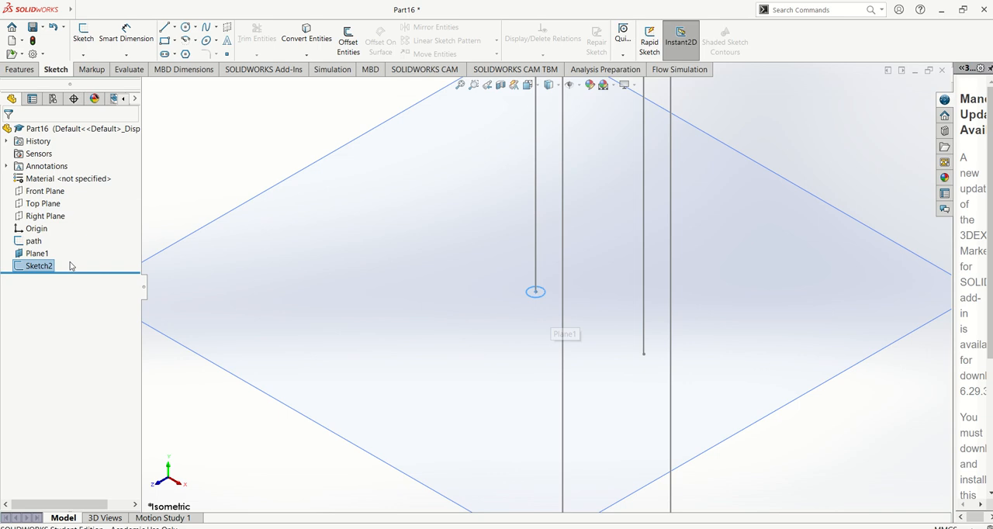
right_click(44, 269)
left_click(37, 263)
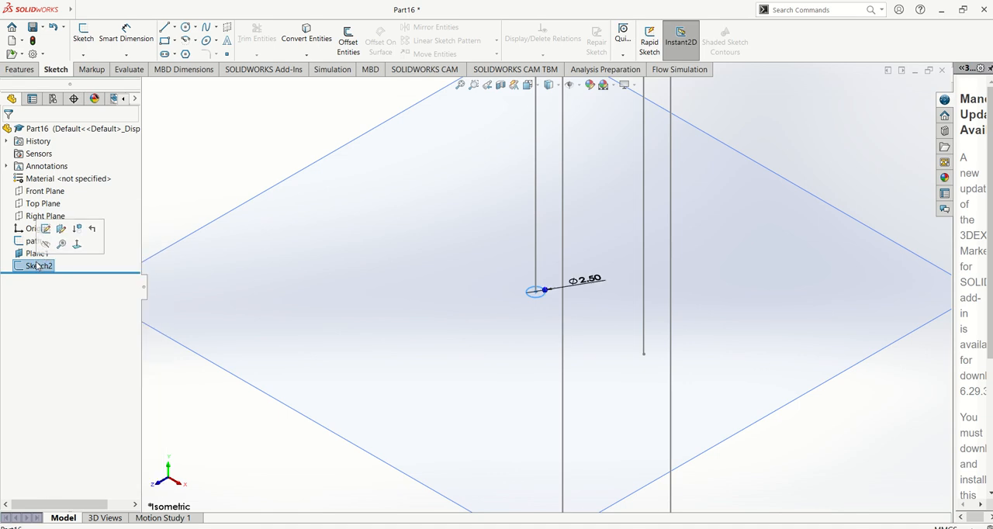
left_click(36, 266)
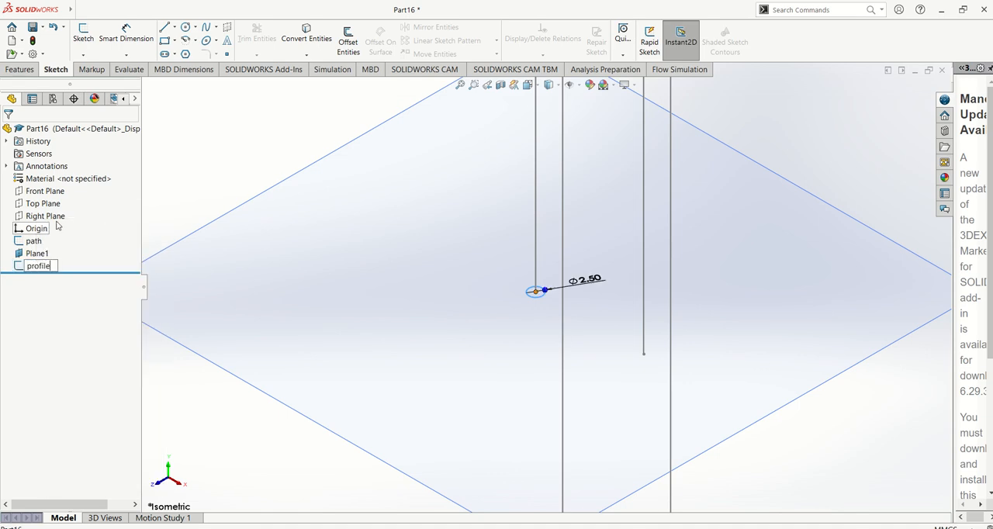
left_click(174, 207)
Sweep the profile circle along the path sketch to create the solid paperclip body.
scroll(499, 235, "up", 4)
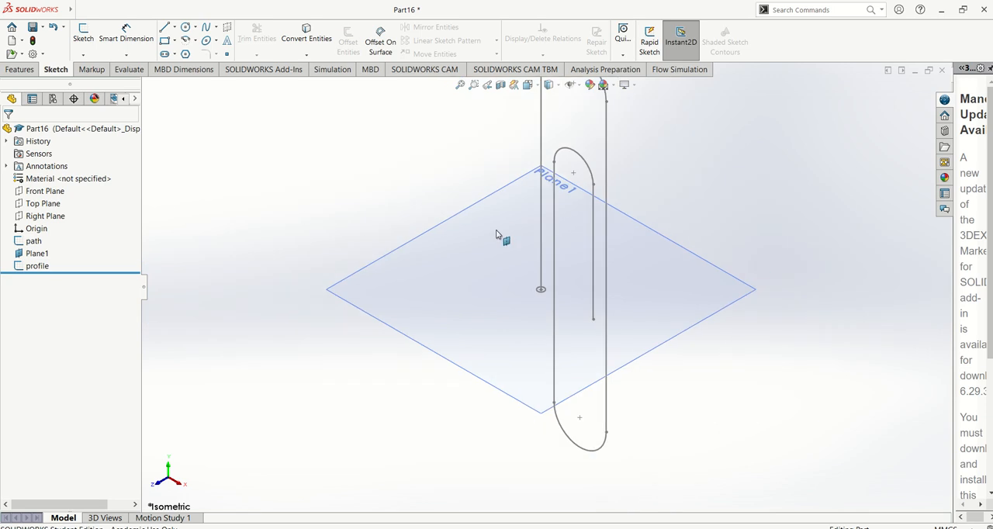
left_click(24, 72)
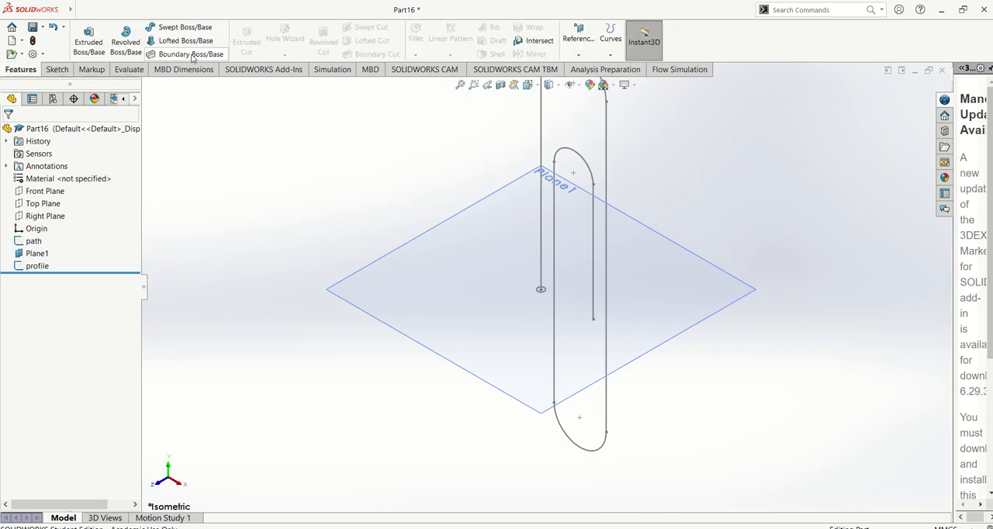
left_click(543, 291)
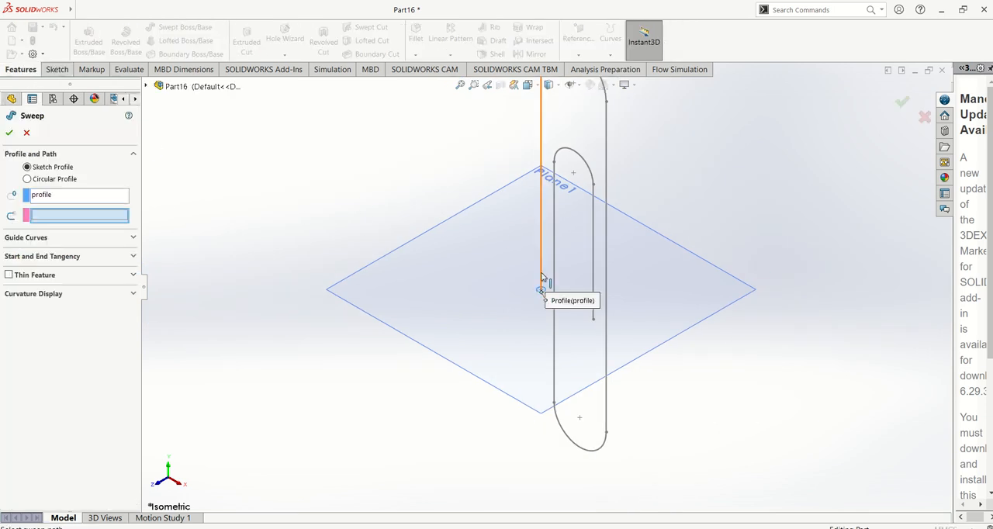
left_click(542, 277)
left_click(8, 133)
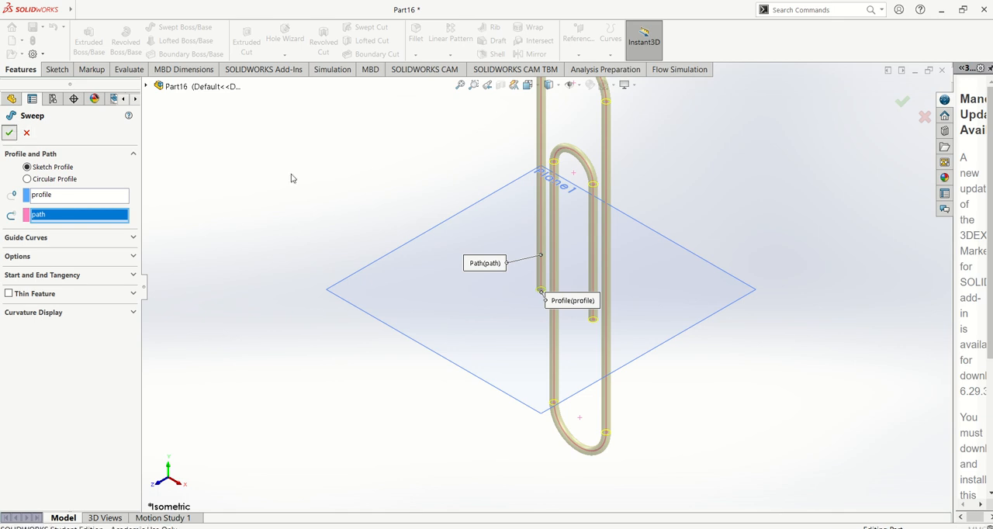
scroll(386, 194, "up", 2)
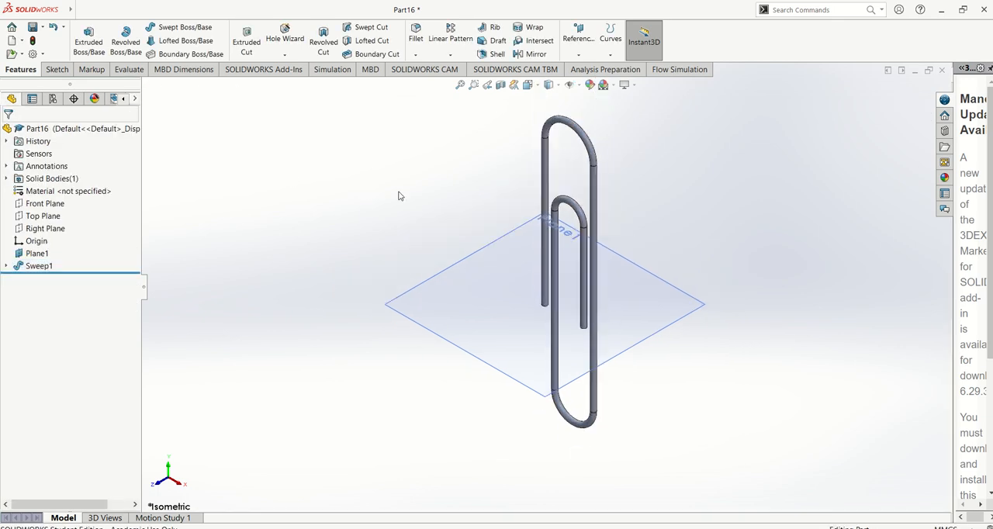
Hide the reference plane crossing the paperclip and switch to the front view.
left_click(644, 281)
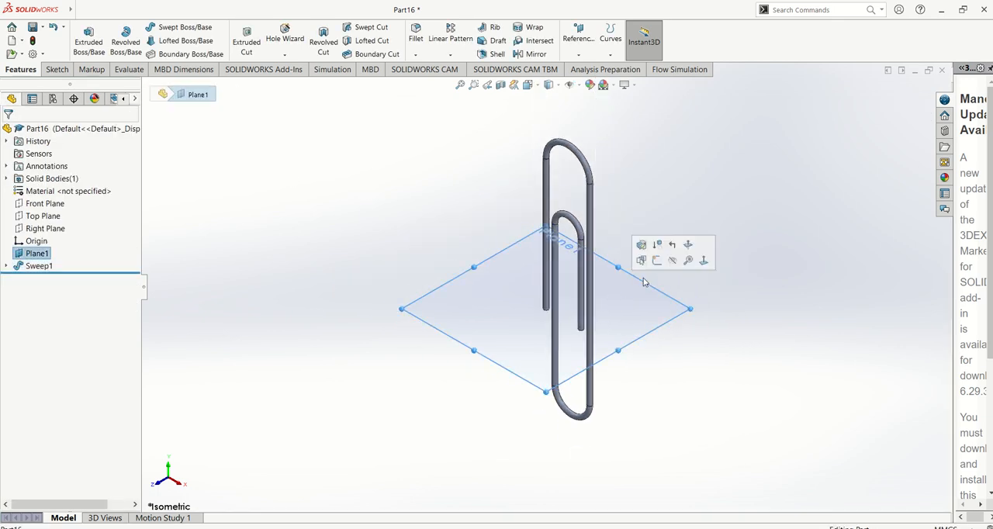
left_click(690, 260)
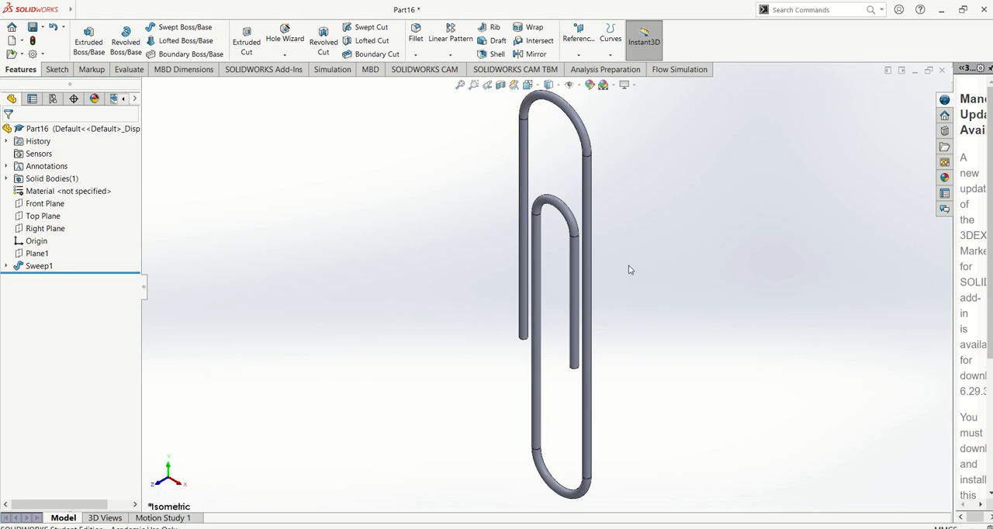
key("ctrl+1")
Check the manual's closing paperclip instructions and assign 1060 Alloy as the part's material.
key("alt+Tab")
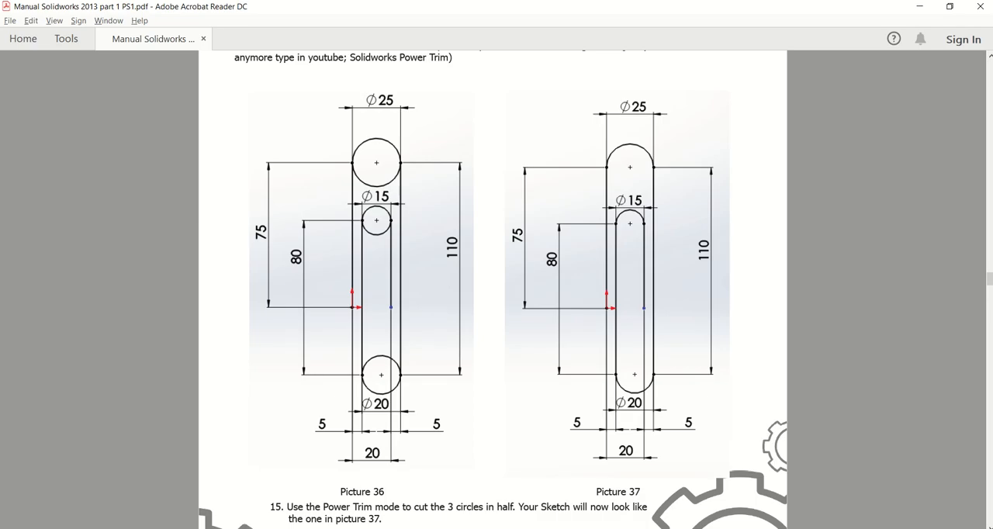
scroll(625, 380, "down", 5)
scroll(627, 380, "down", 3)
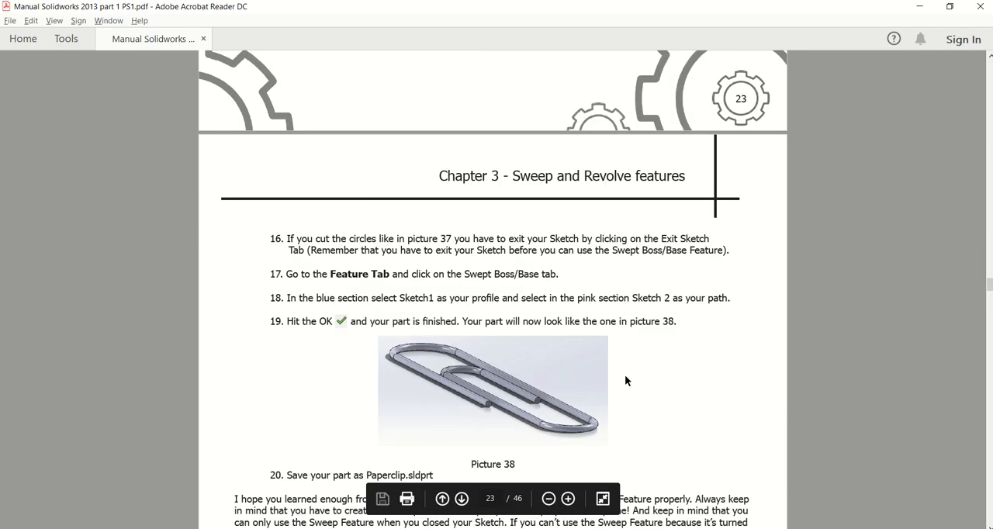
key("alt+Tab")
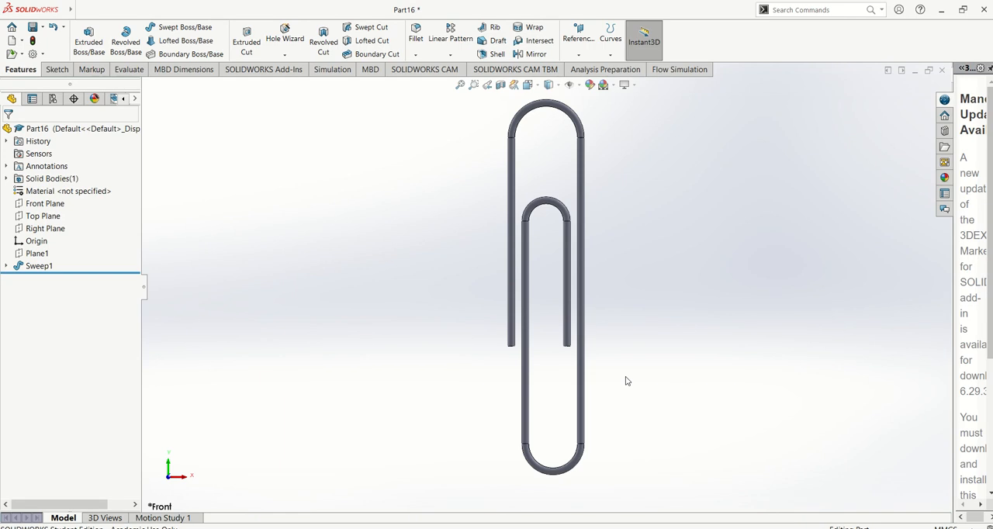
right_click(98, 193)
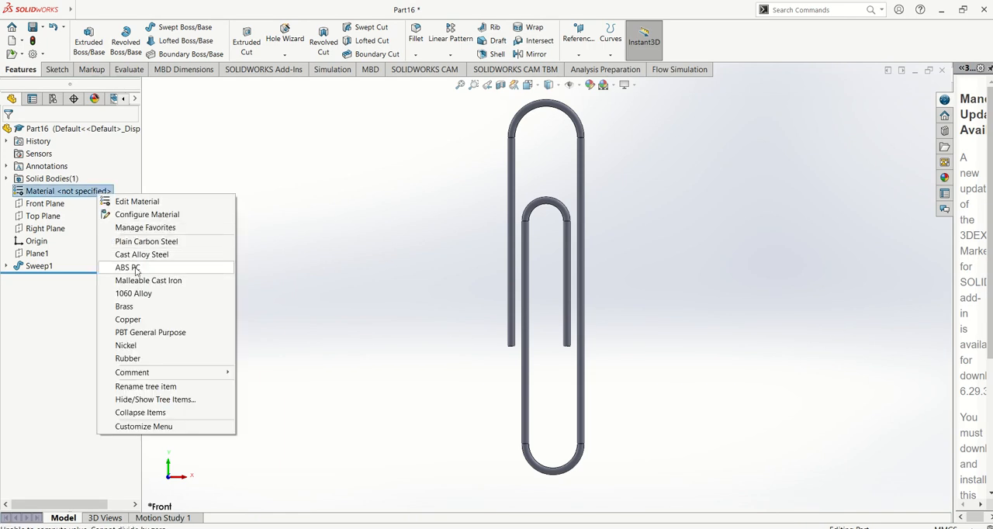
left_click(133, 295)
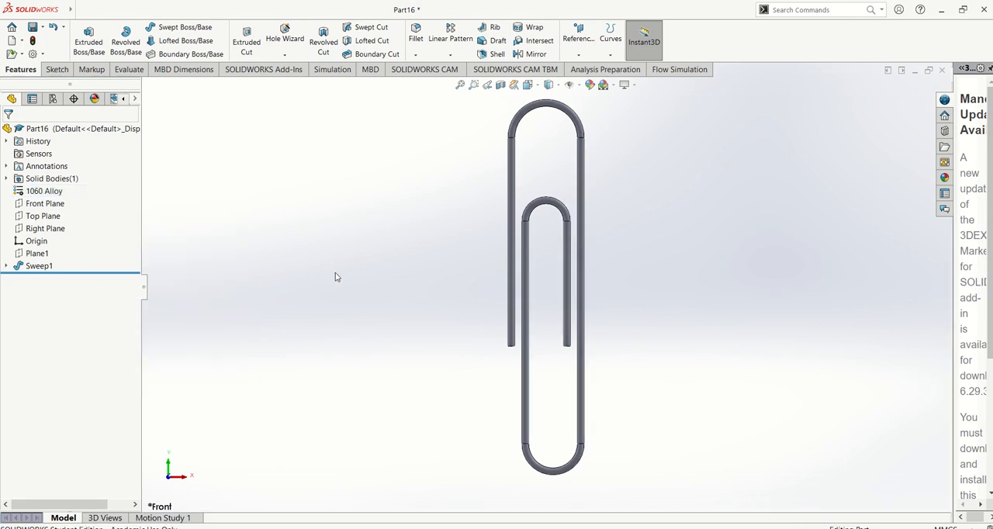
Save the part under the file name paper clip.
key("ctrl+s")
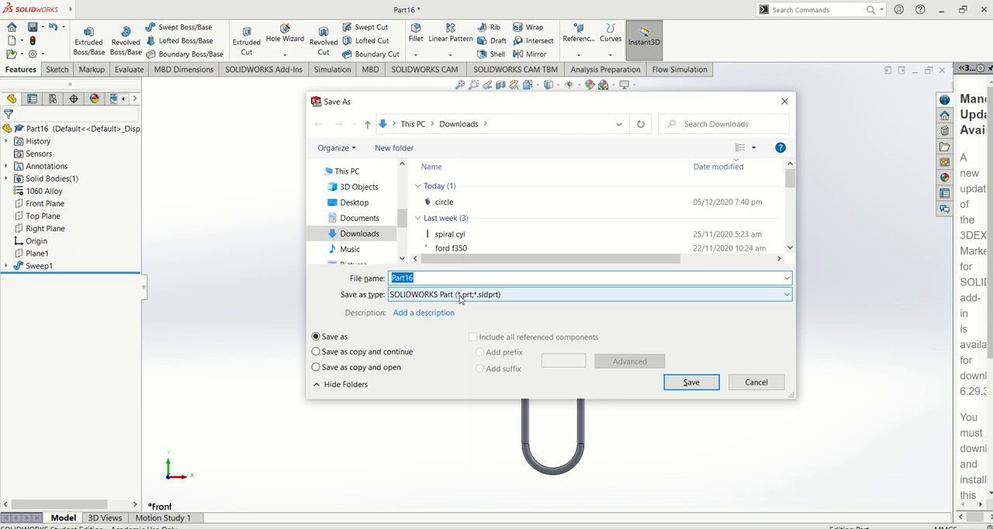
type("paper clip")
key("Return")
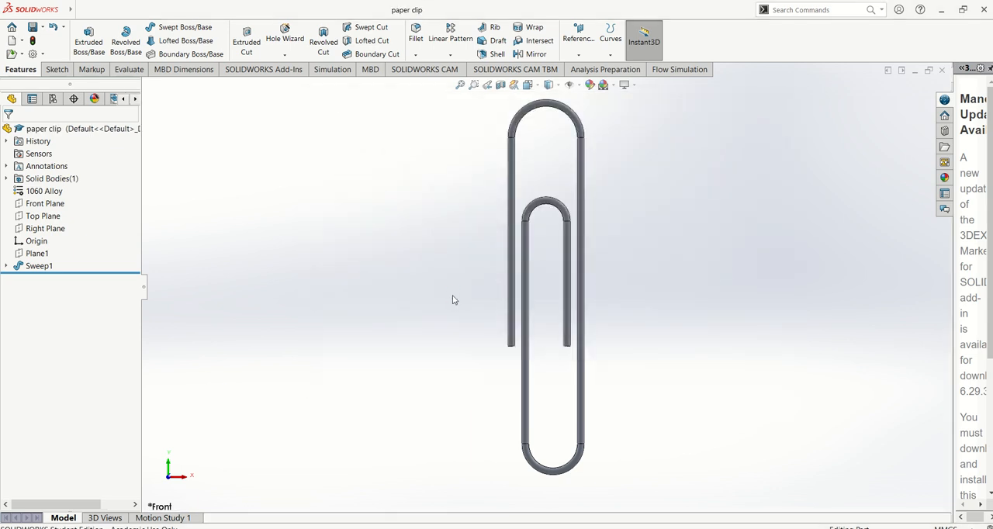
Switch to the PDF manual in Adobe Acrobat Reader and examine the Revolve section and the profile dimensions in picture 39.
key("alt+Tab")
scroll(476, 302, "down", 4)
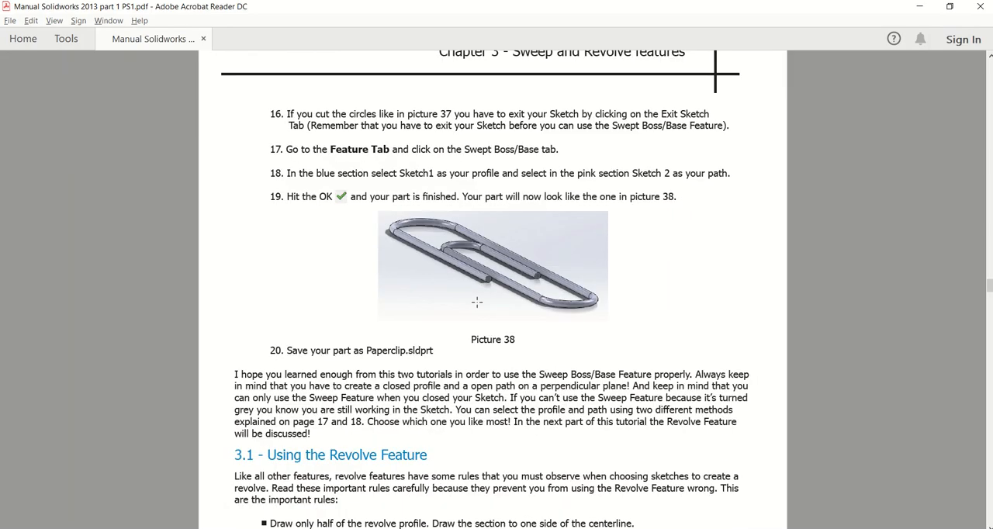
scroll(476, 302, "down", 1)
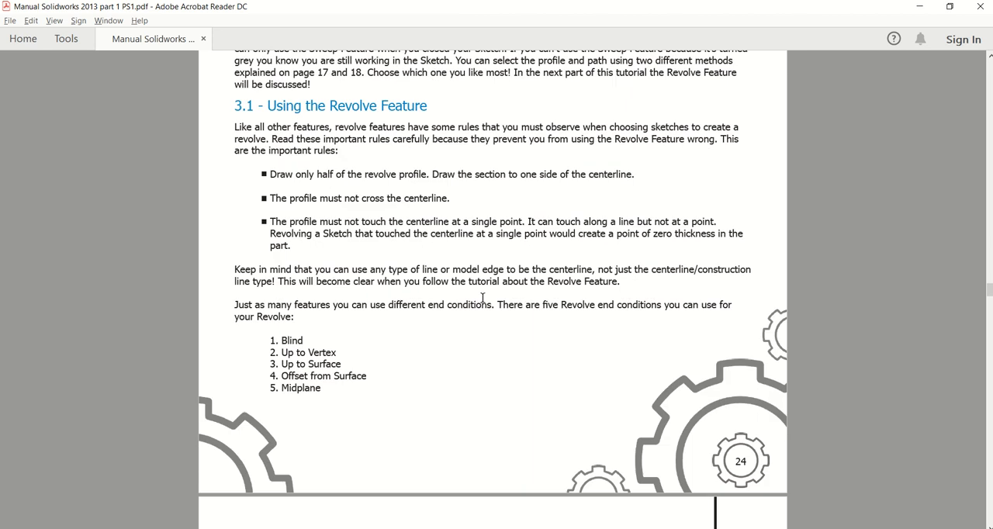
scroll(483, 297, "down", 11)
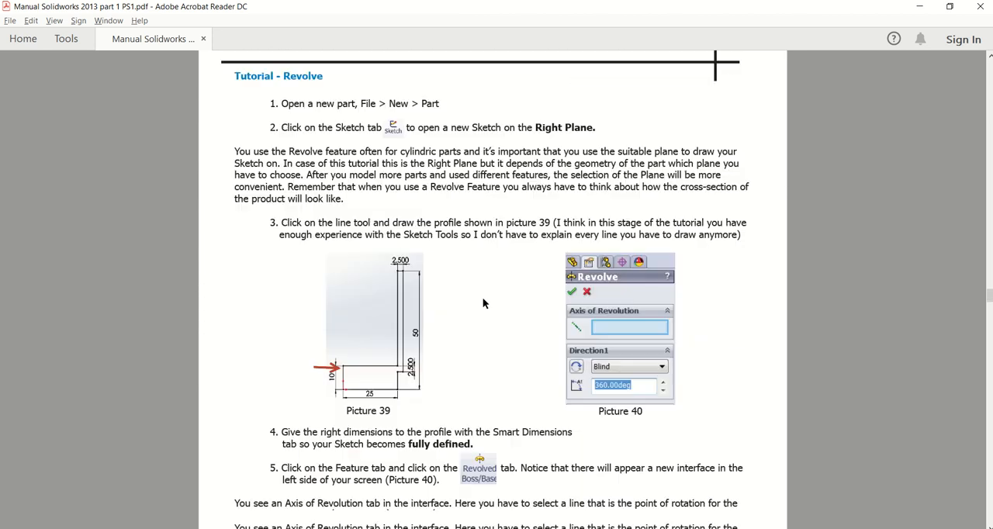
scroll(417, 367, "down", 1)
scroll(414, 369, "up", 1, "ctrl")
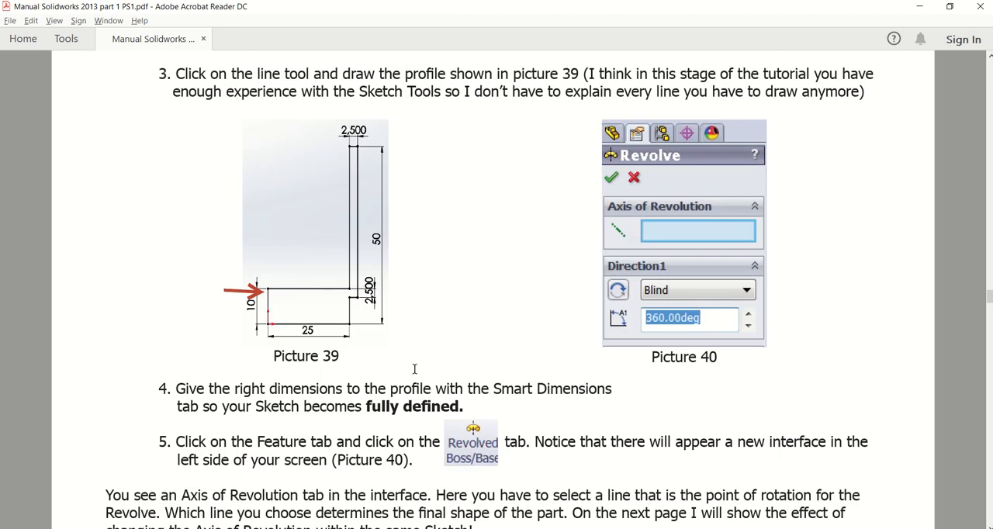
scroll(357, 305, "up", 1, "ctrl")
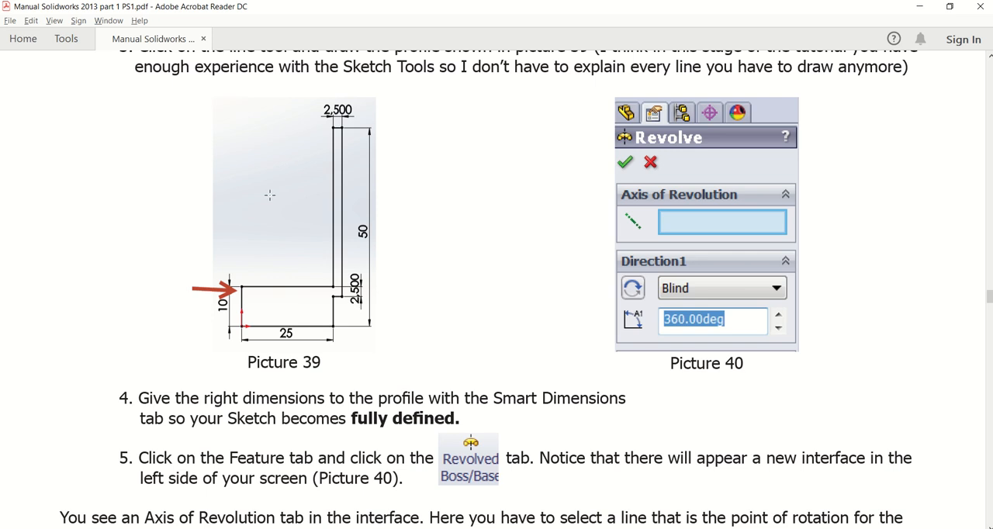
scroll(270, 195, "up", 1)
scroll(269, 195, "up", 1, "ctrl")
Switch back to SOLIDWORKS, create a new part and start a sketch on the Front Plane.
key("alt+Tab")
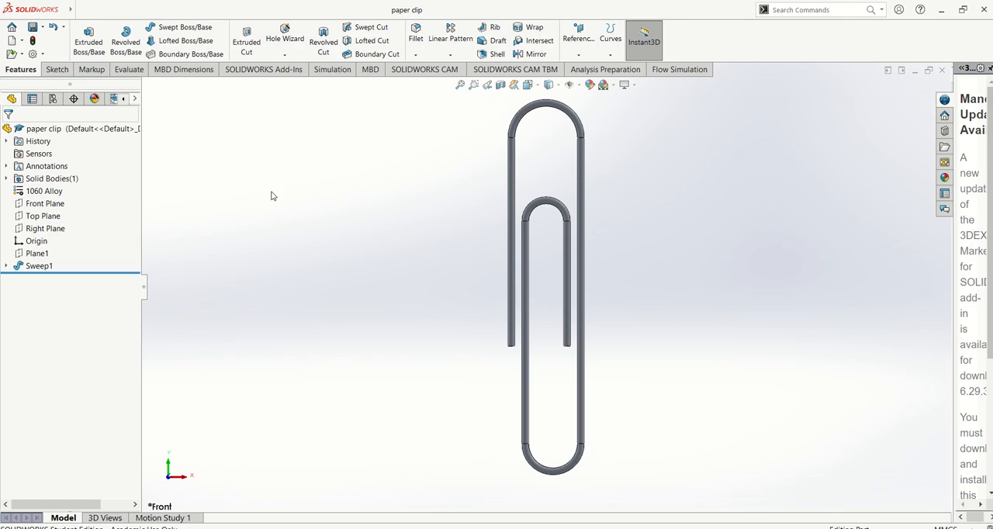
left_click(81, 10)
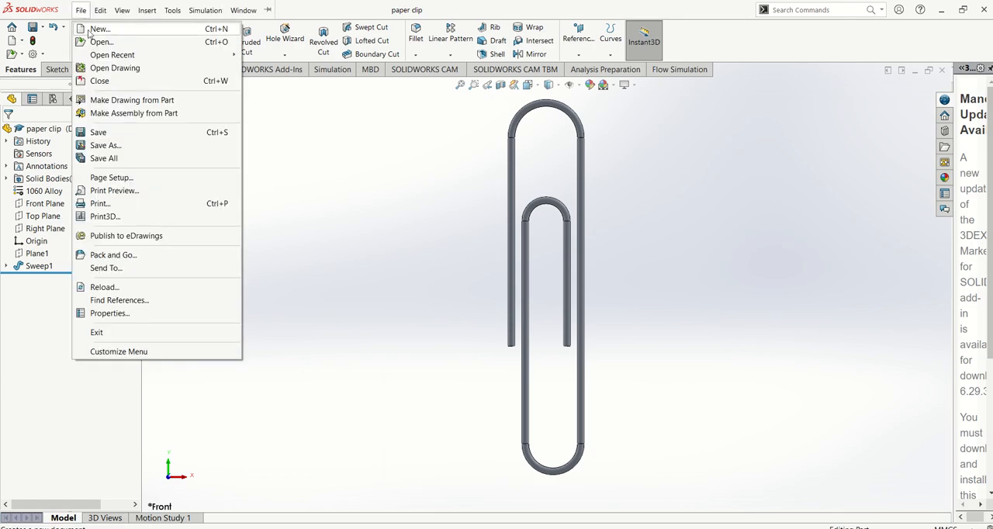
left_click(98, 29)
left_click(413, 404)
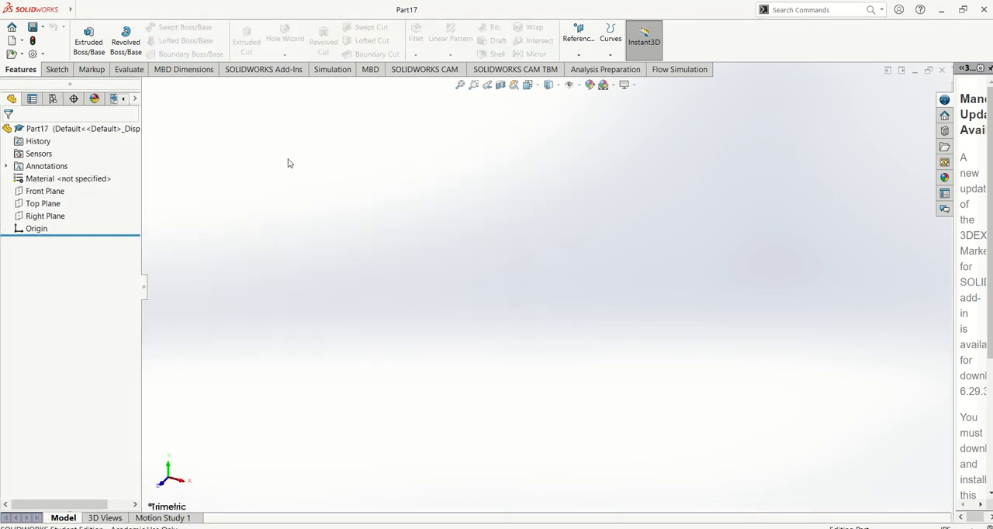
left_click(64, 191)
left_click(72, 176)
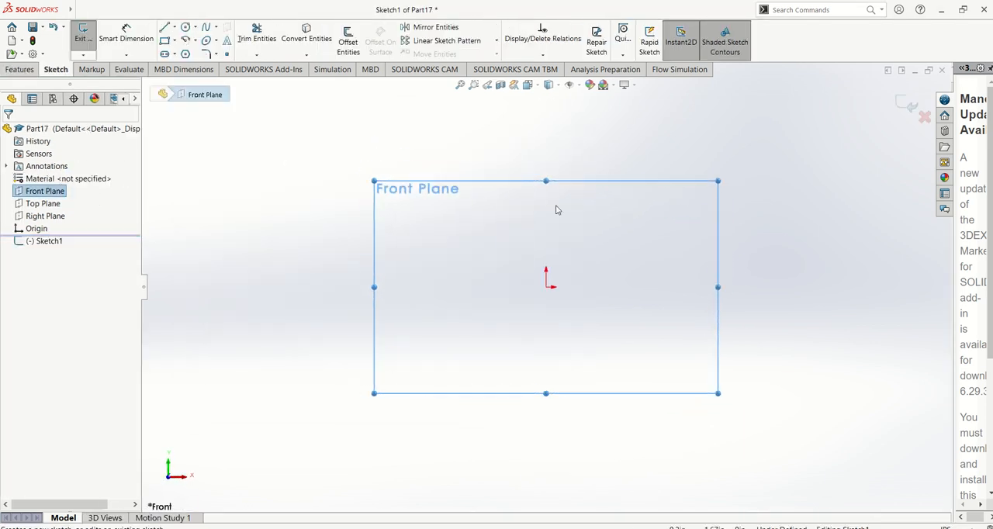
Following picture 39, draw connected lines from the origin: a short vertical, a horizontal to the right and a vertical about 5.7 in tall.
key("alt+Tab")
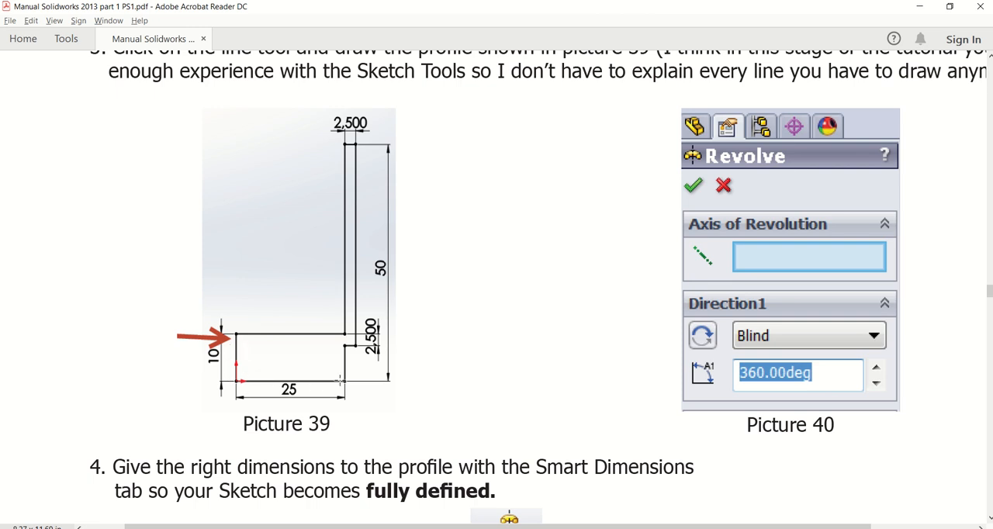
key("alt+Tab")
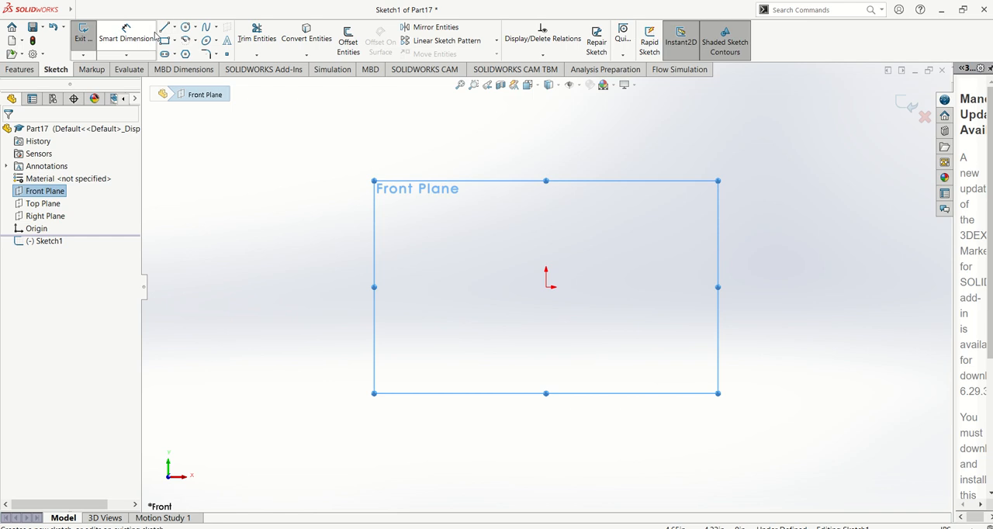
key("l")
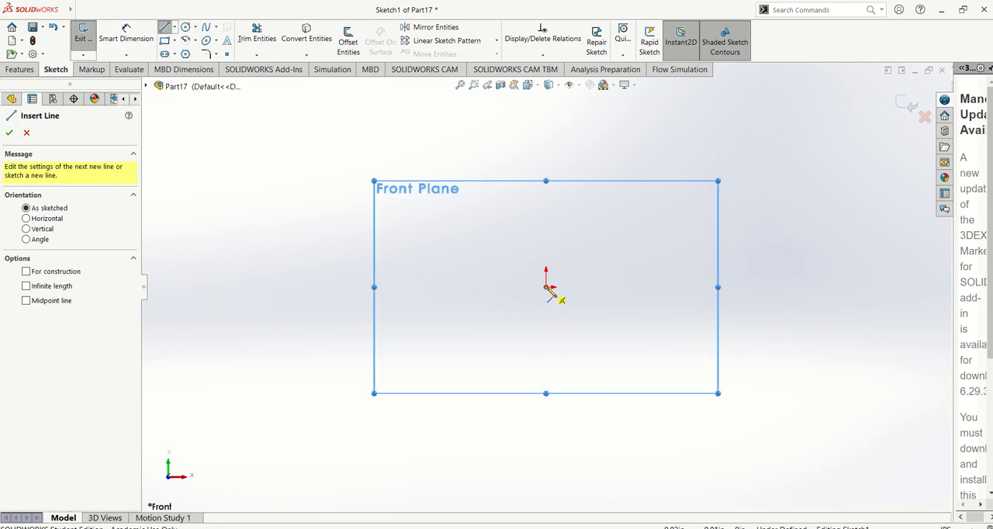
left_click(547, 287)
left_click(546, 218)
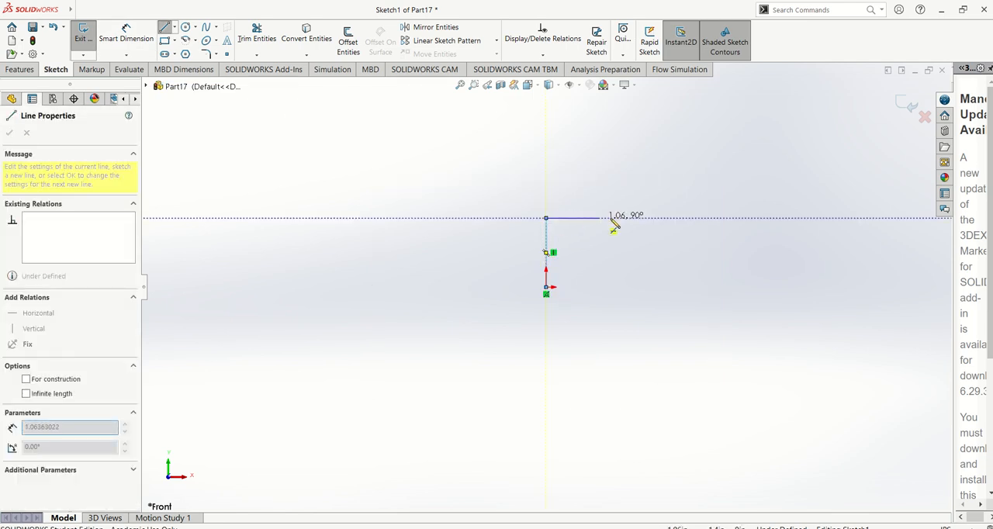
left_click(693, 224)
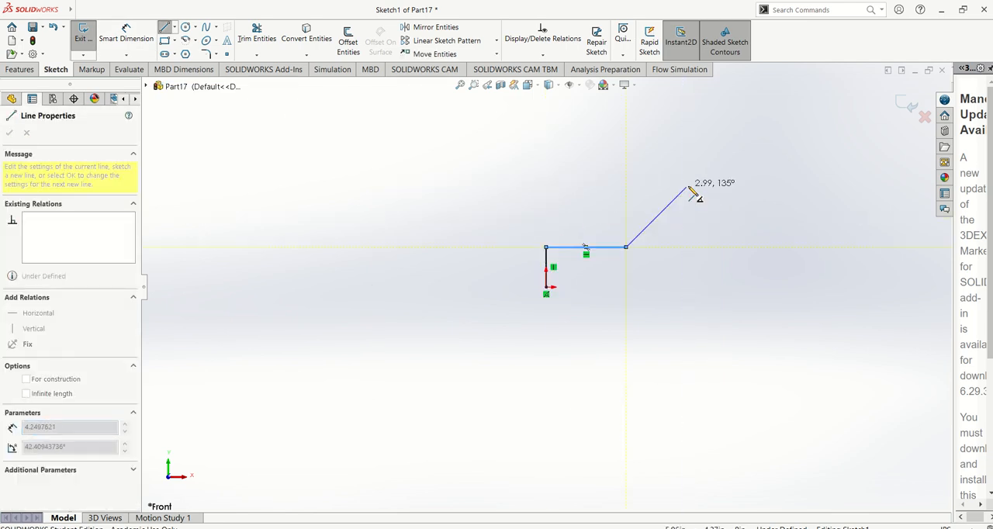
left_click(593, 170)
Draw the narrow top edge, outer vertical side and small notch, closing the profile at the origin with a base line about 2.5 in long.
key("alt+Tab")
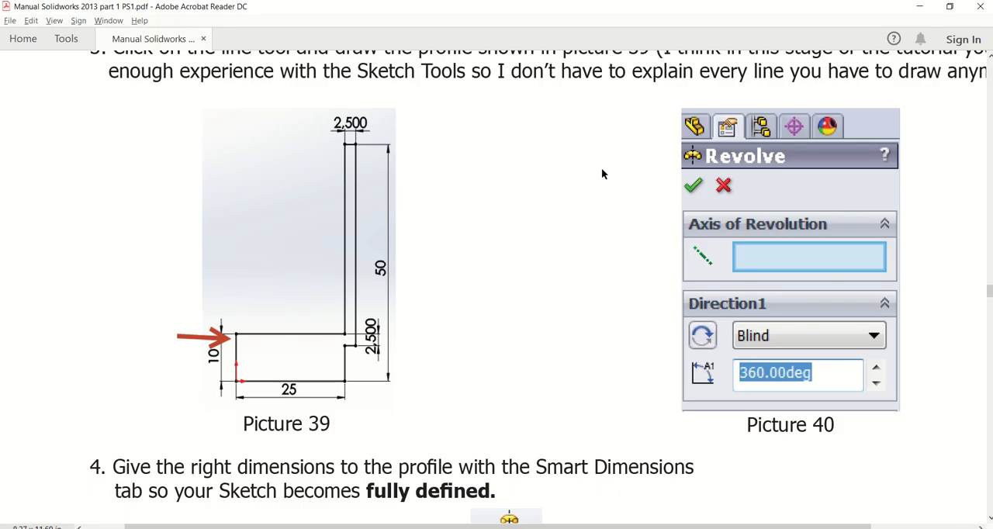
key("alt+Tab")
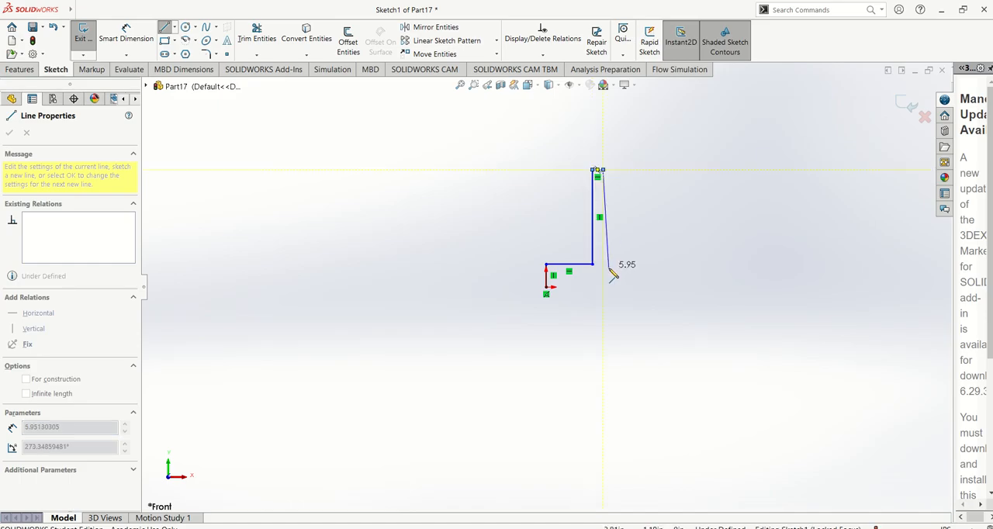
left_click(604, 275)
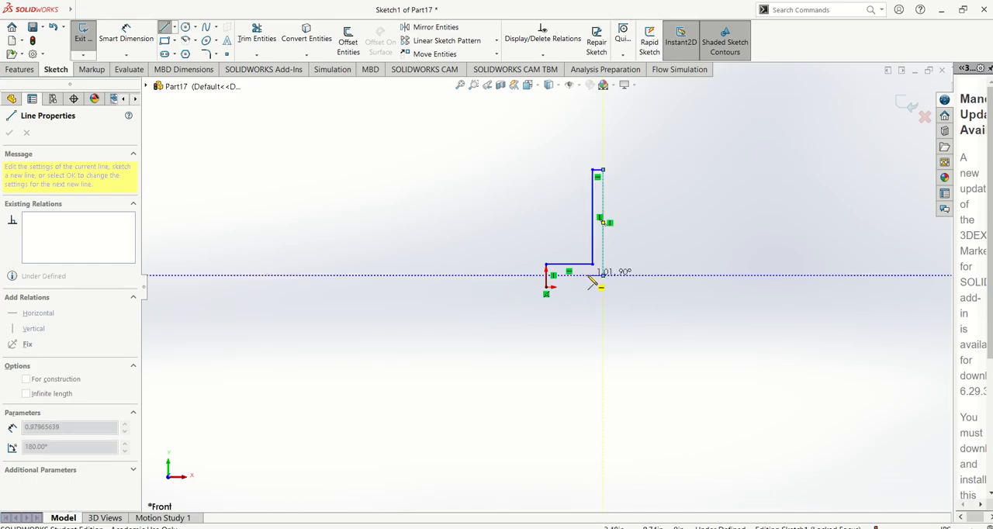
left_click(594, 276)
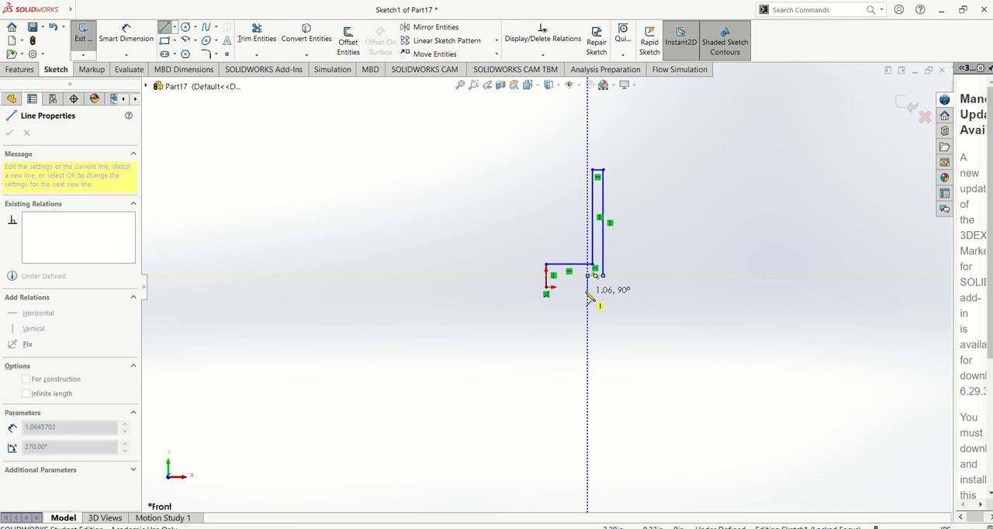
left_click(588, 286)
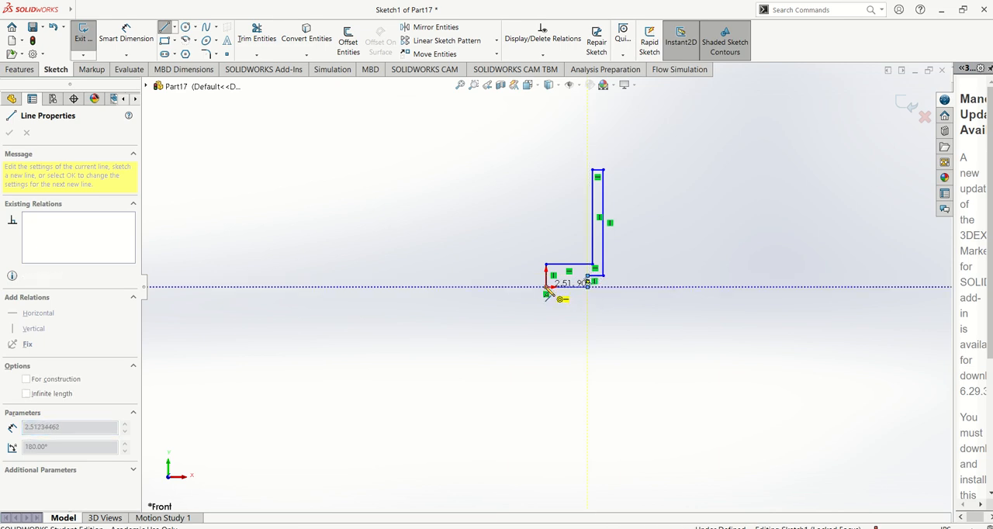
left_click(546, 288)
scroll(671, 216, "down", 3)
key("Escape")
scroll(617, 232, "down", 3)
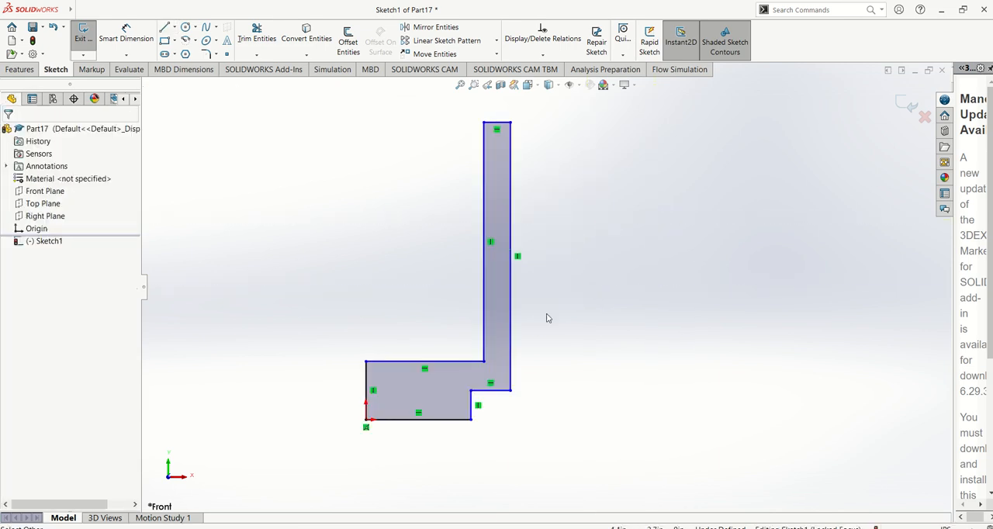
Check picture 39 in the PDF manual, return to SOLIDWORKS and dimension the short vertical line at the origin as 10 in.
key("alt+Tab")
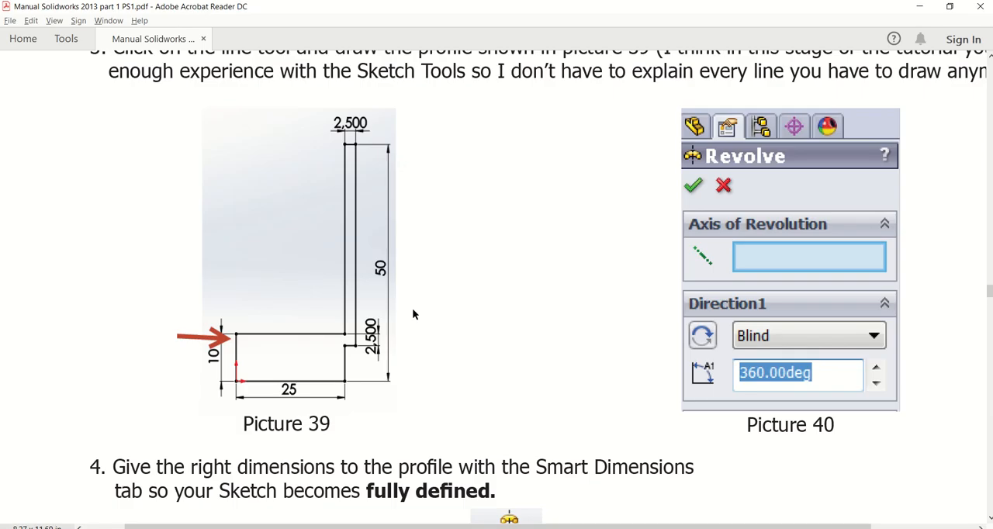
key("alt+Tab")
scroll(372, 300, "up", 2)
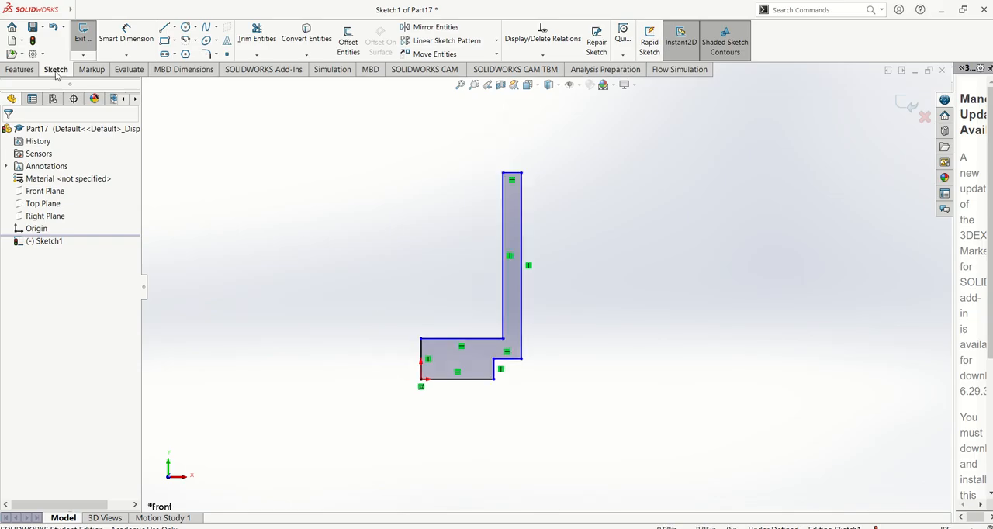
left_click(121, 31)
left_click(420, 359)
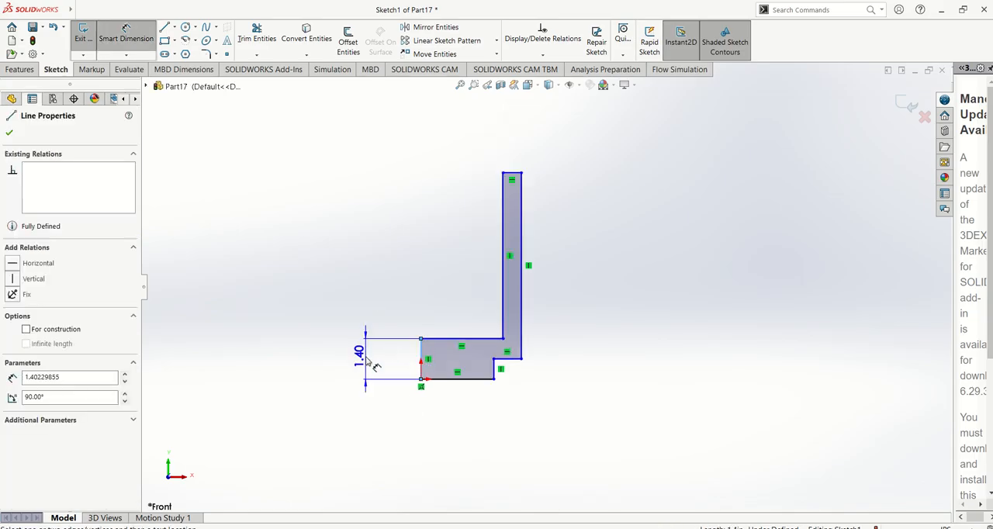
left_click(362, 351)
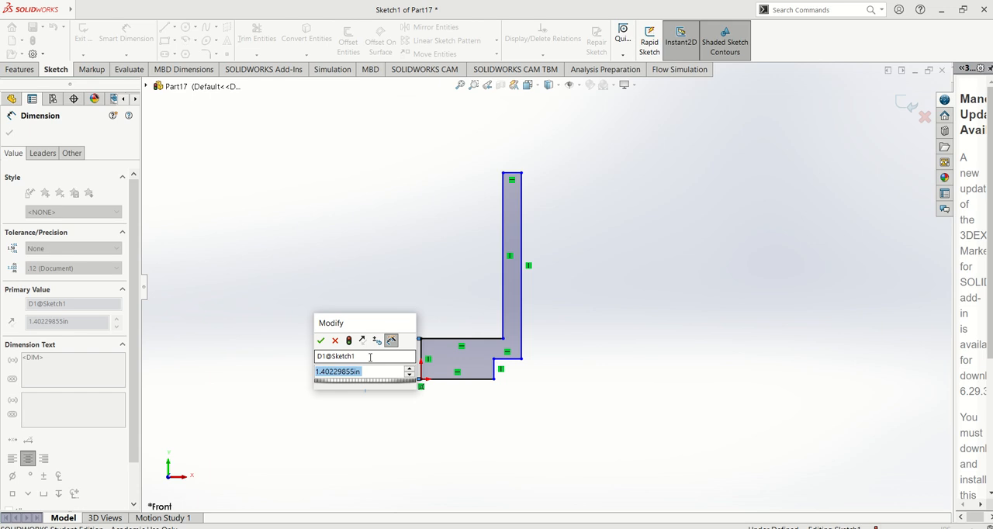
type("10")
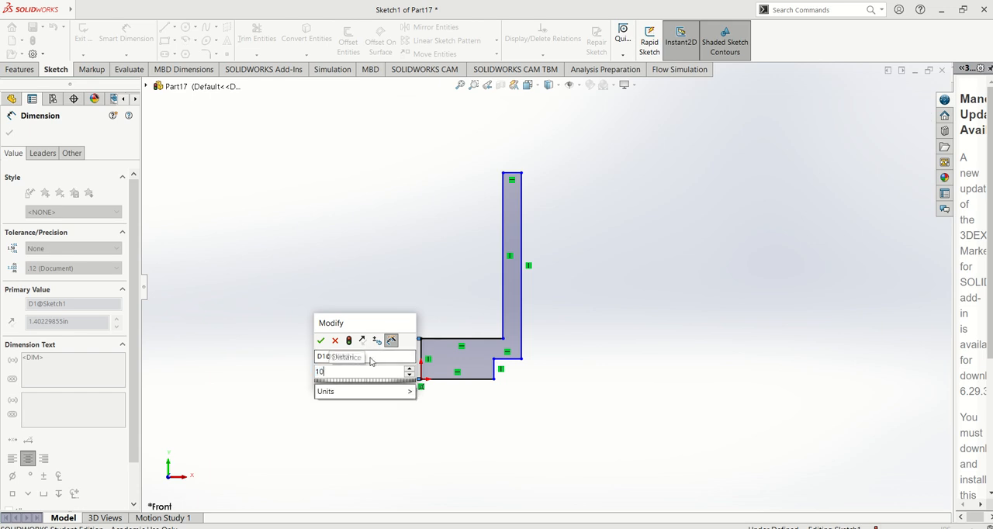
key("Return")
scroll(487, 297, "up", 3)
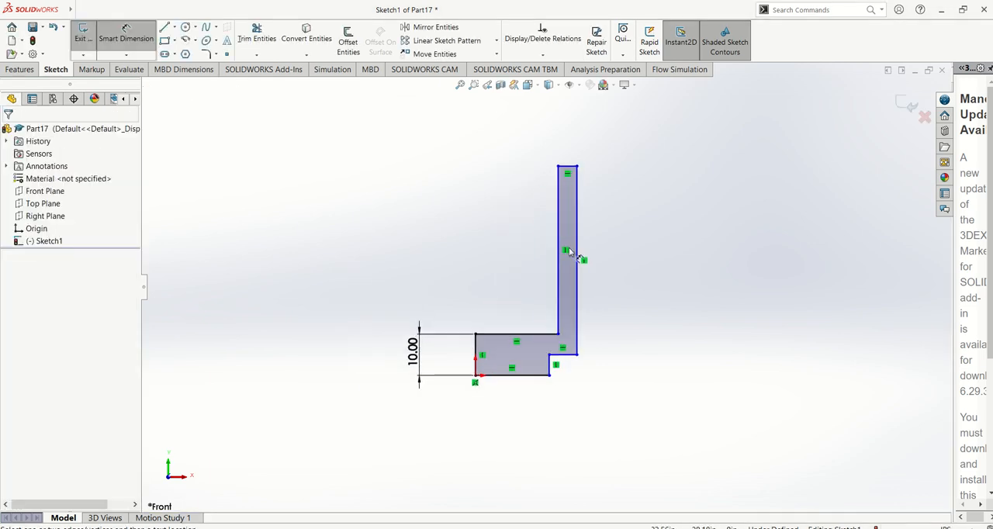
Check picture 39 again and dimension the profile's base line as 25 in.
key("alt+Tab")
key("alt+Tab")
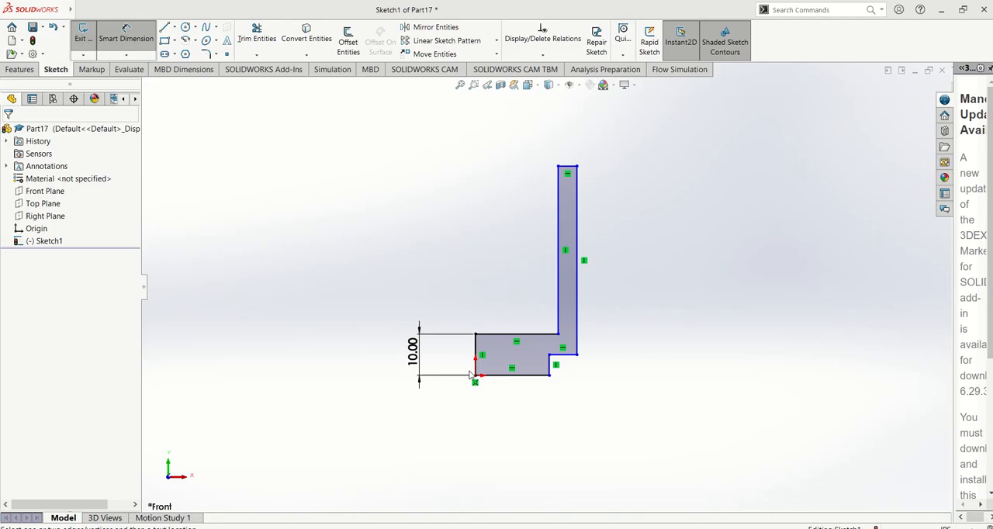
left_click(530, 385)
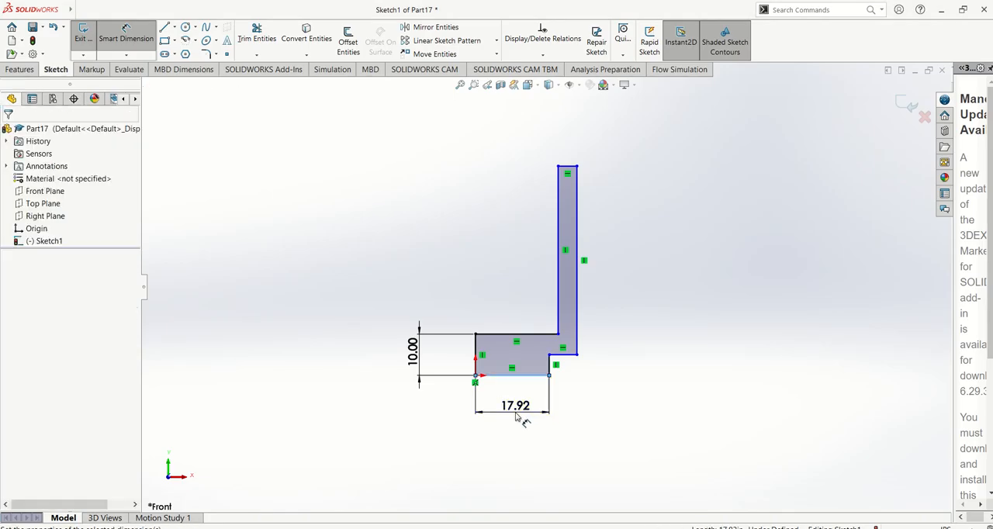
left_click(516, 419)
type("25")
key("Return")
key("Escape")
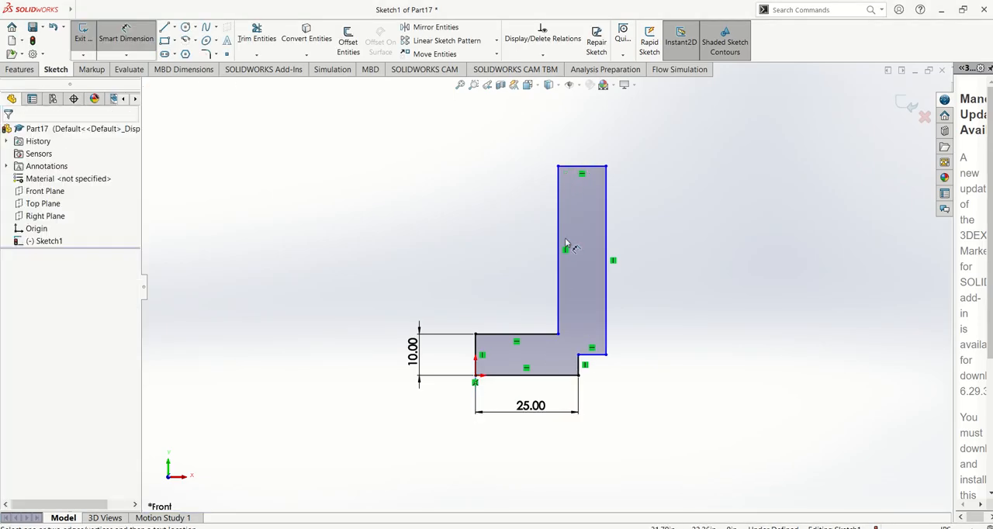
Following picture 39, dimension the tall upright wall's thickness as 2.5 in at its top edge.
key("alt+Tab")
key("alt+Tab")
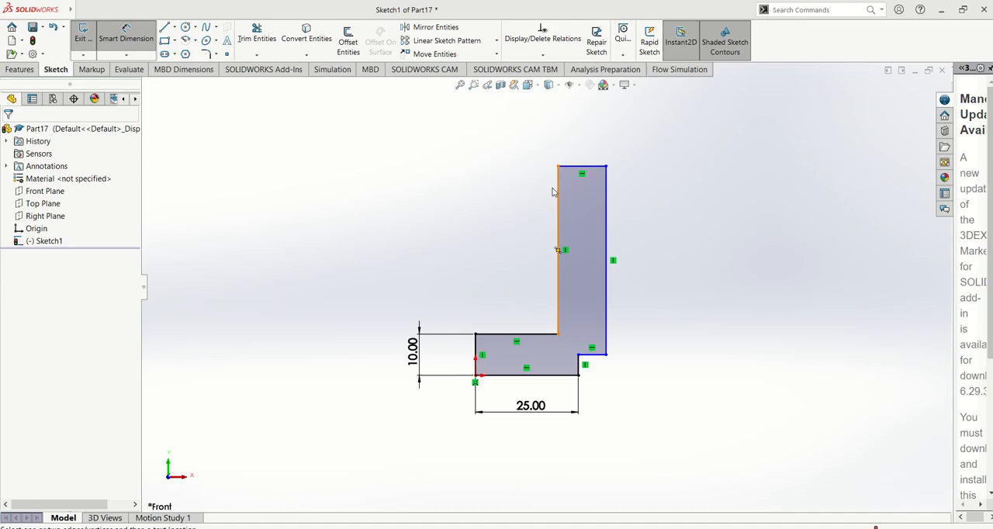
left_click(590, 167)
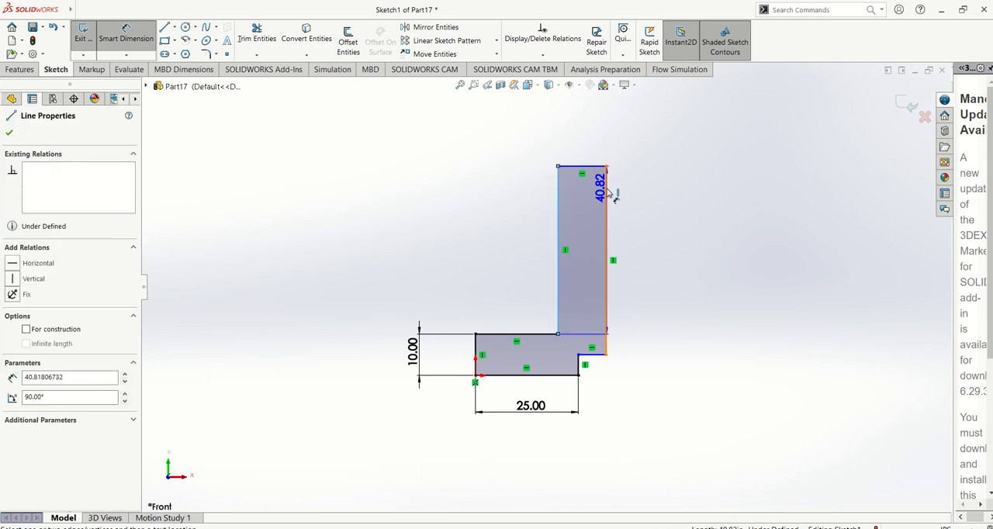
left_click(687, 175)
type("2")
key("Return")
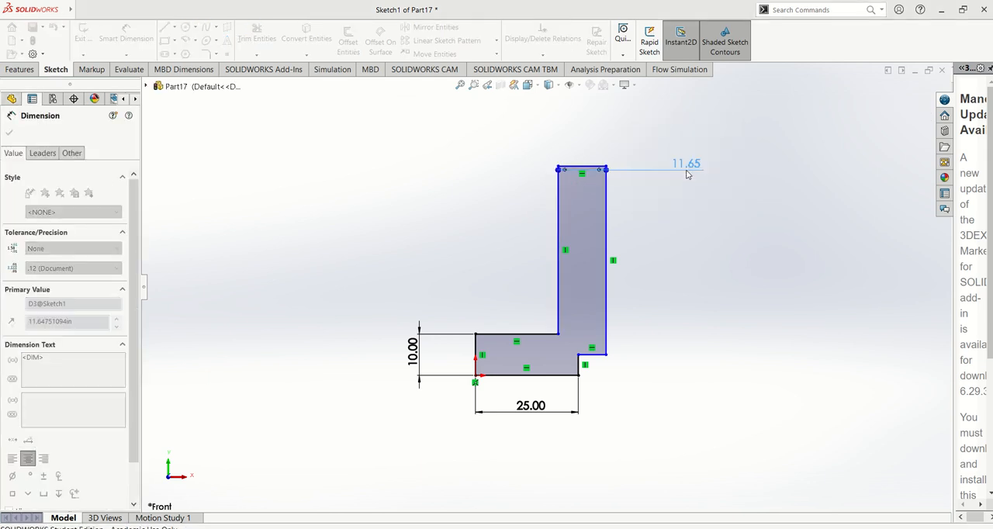
Check the height in picture 39 and dimension the distance from the base line to the wall's top edge as 50 in.
key("alt+Tab")
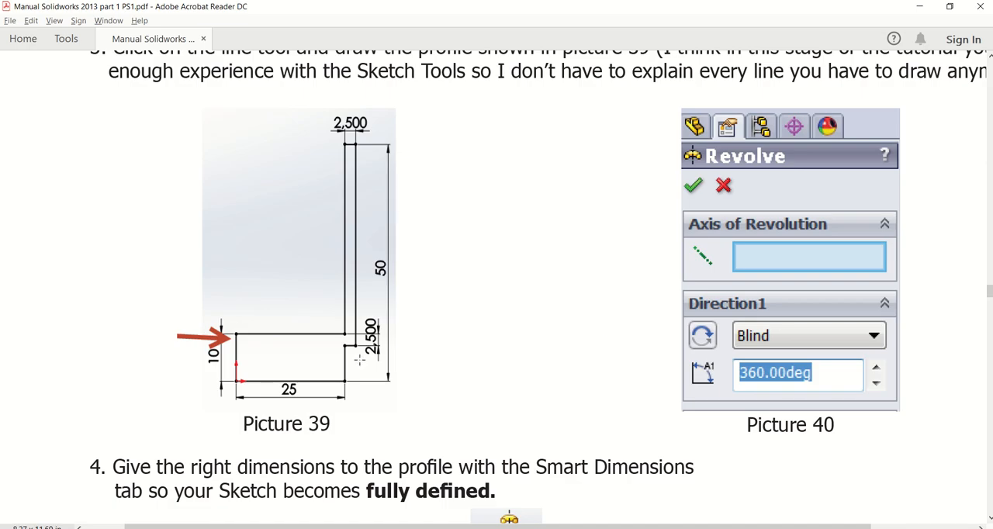
scroll(360, 360, "down", 1)
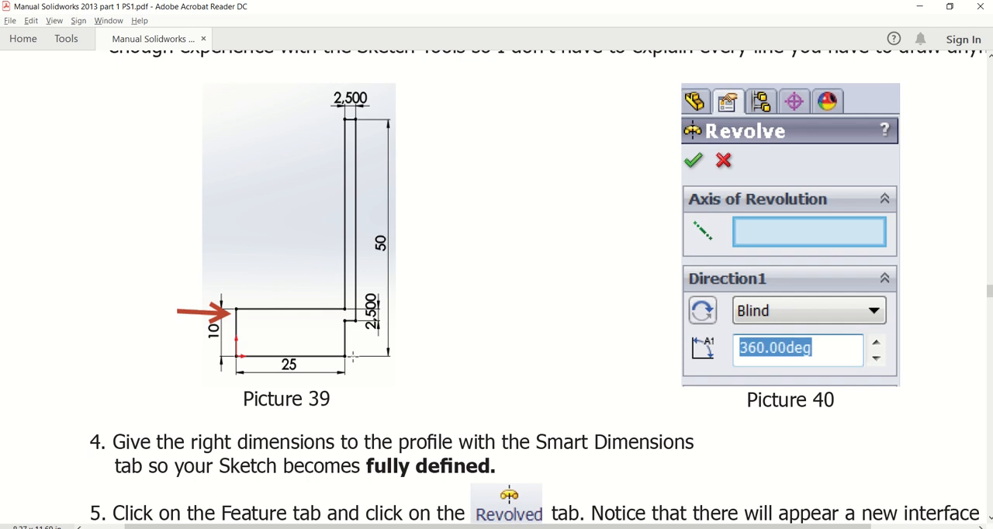
key("alt+Tab")
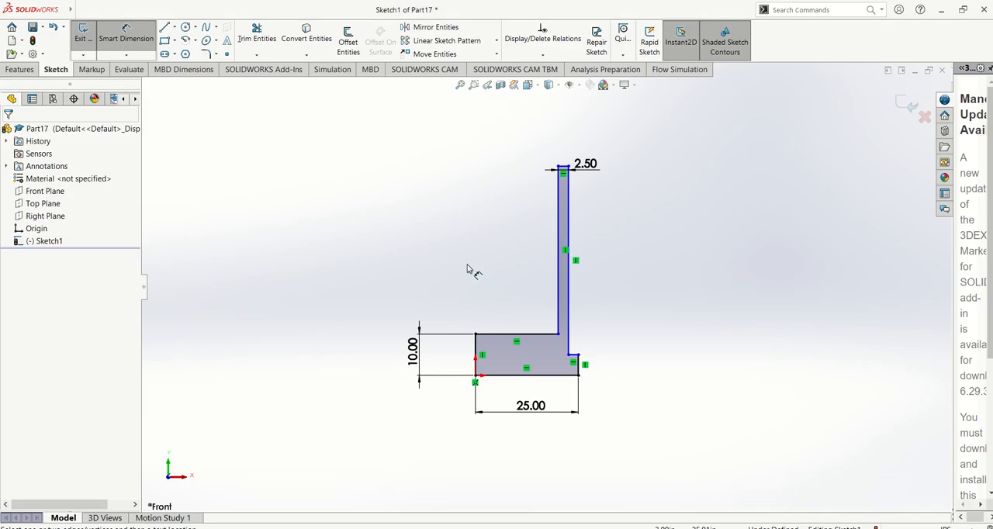
left_click(564, 167)
left_click(540, 376)
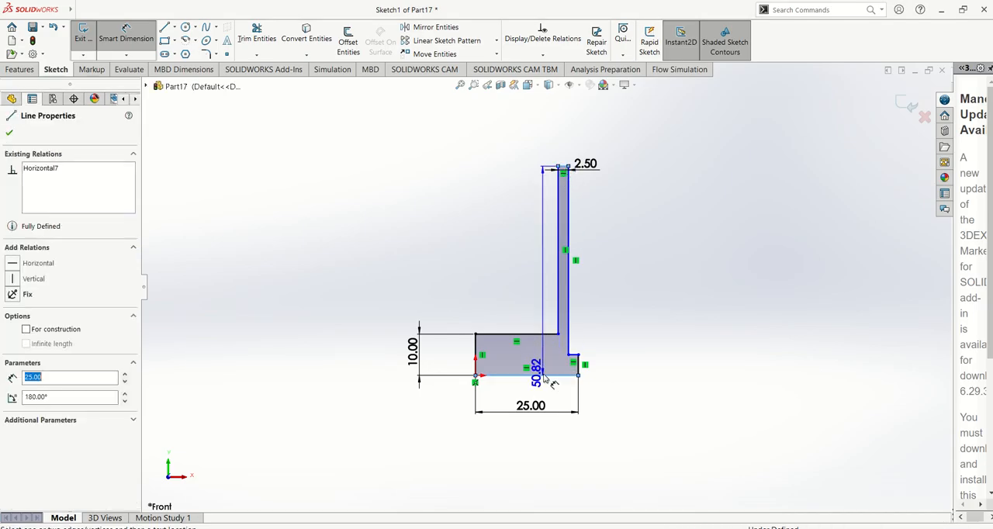
left_click(618, 348)
type("50")
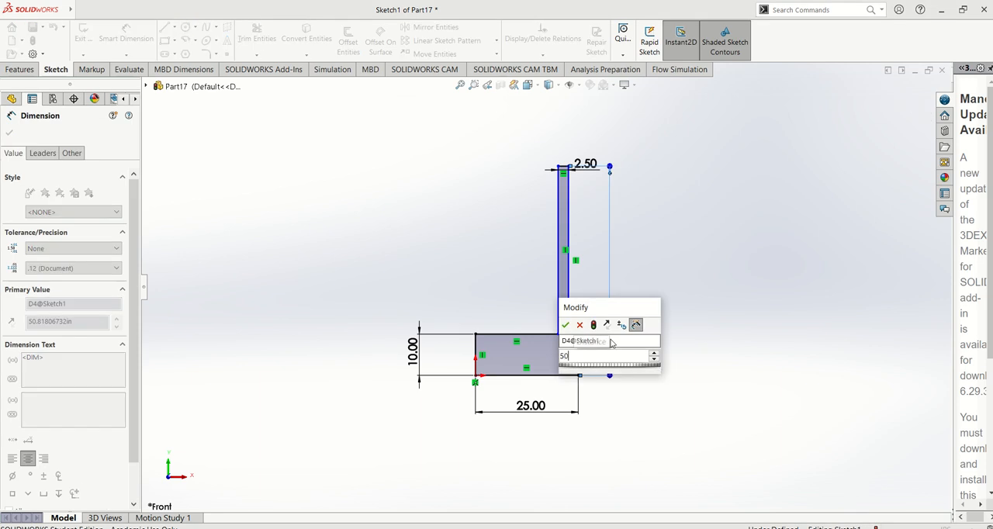
key("Return")
Move the upright wall outward past the notch's short vertical line and compare the shape with picture 39.
scroll(648, 322, "down", 2)
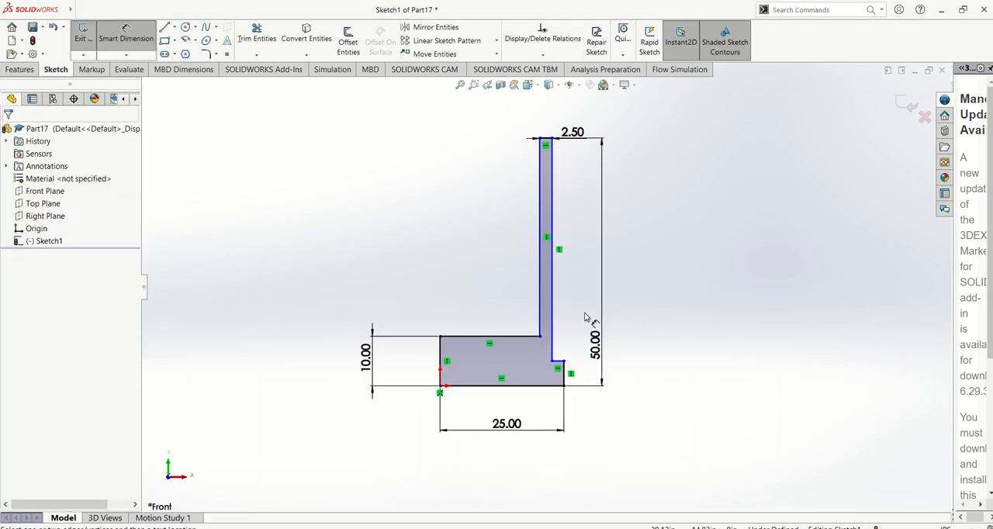
scroll(586, 318, "down", 2)
key("Escape")
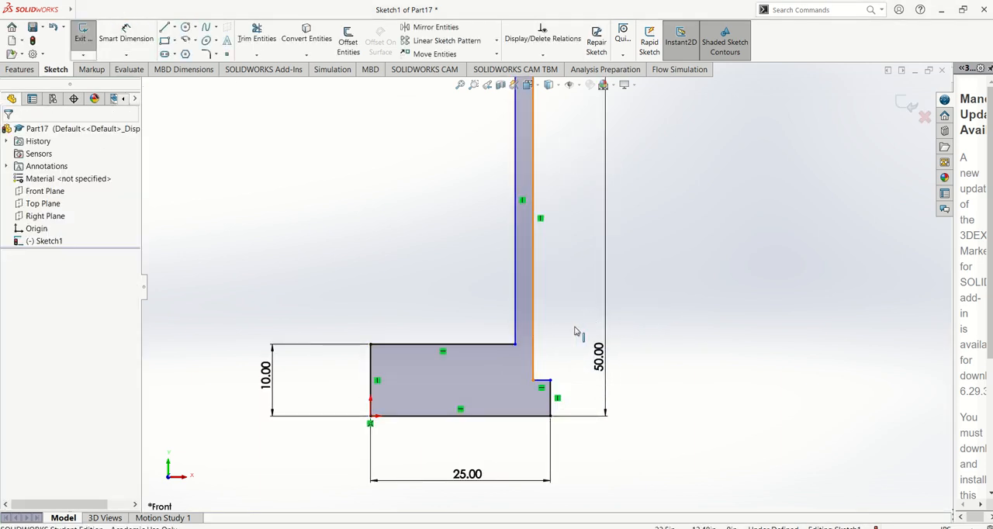
mouse_move(534, 331)
left_mouse_down()
mouse_move(582, 334)
mouse_move(573, 332)
left_mouse_up()
left_click(710, 356)
key("alt+Tab")
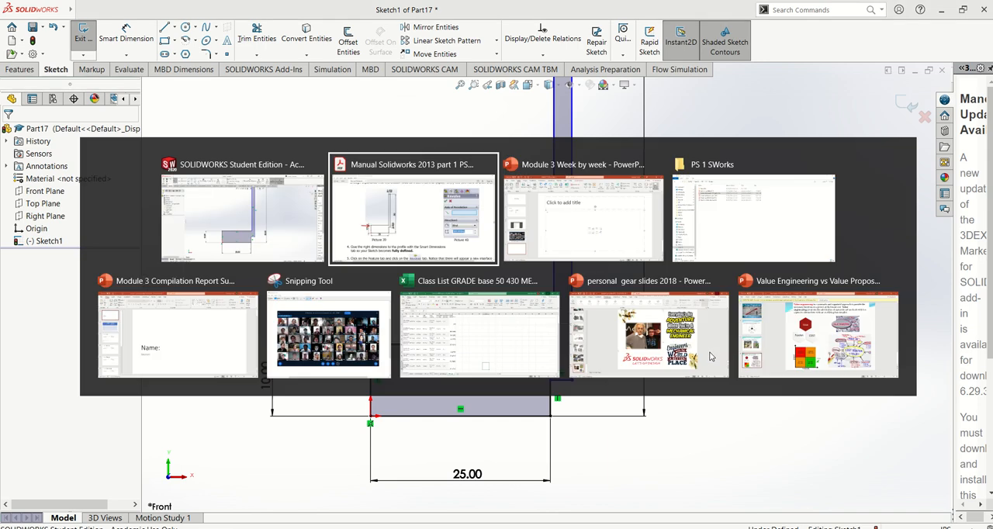
key("alt+Tab")
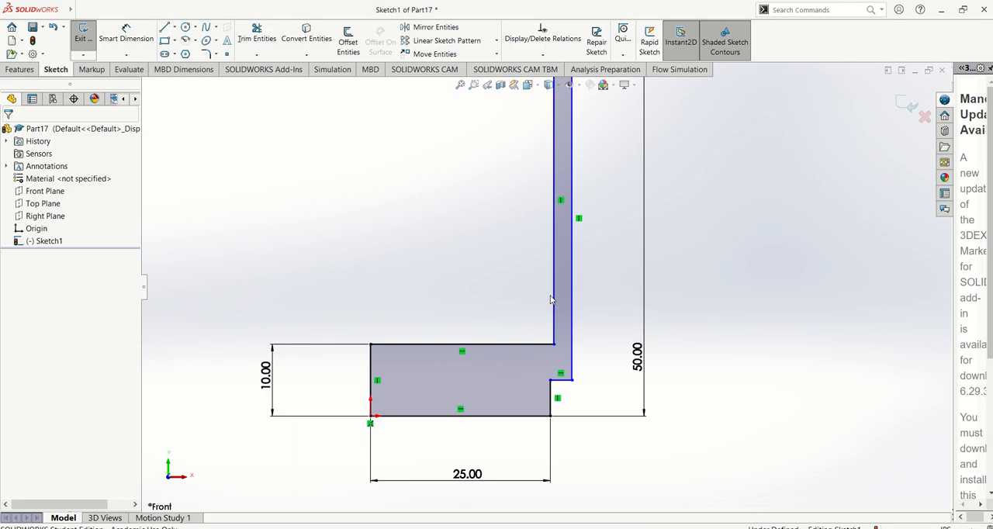
Make the wall's inner vertical line collinear with the short vertical line under the notch.
left_click(551, 393)
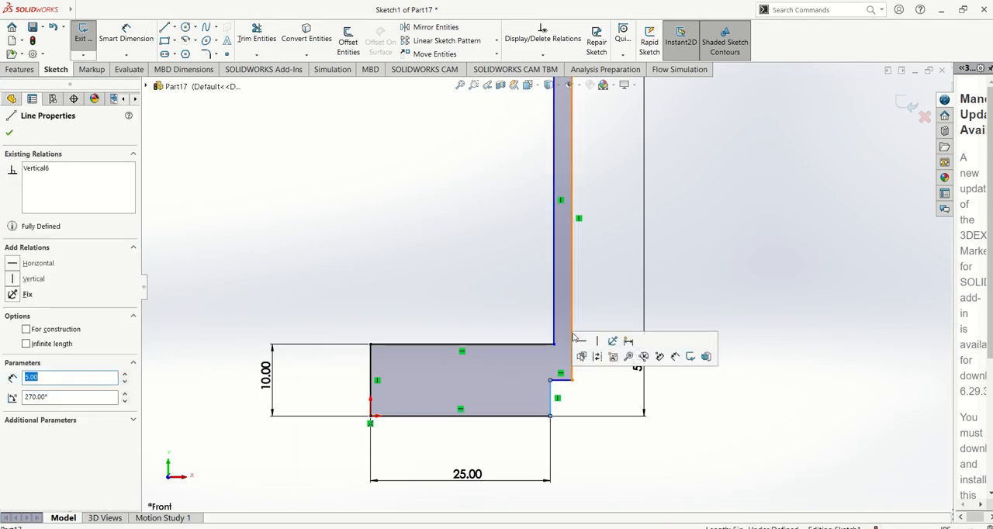
key("Escape")
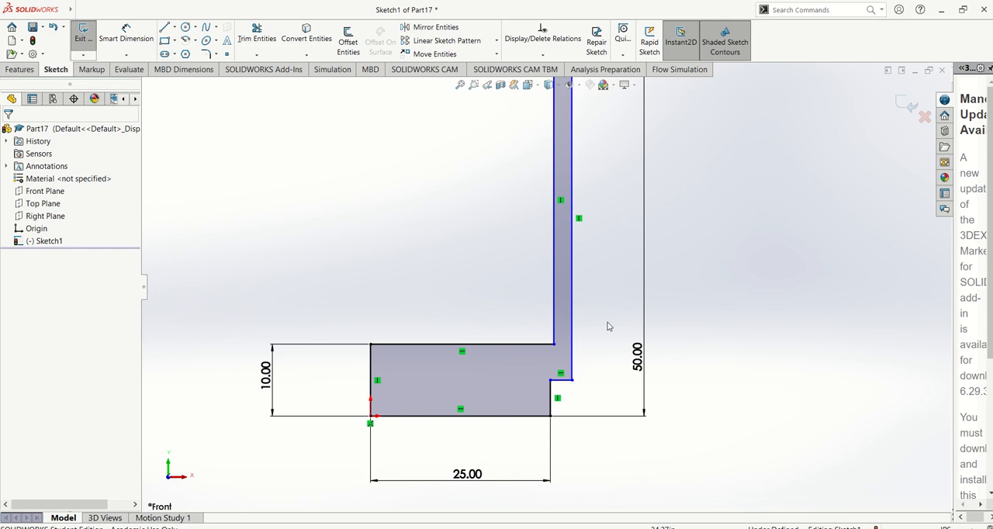
left_click(555, 315)
left_click(572, 371, "ctrl")
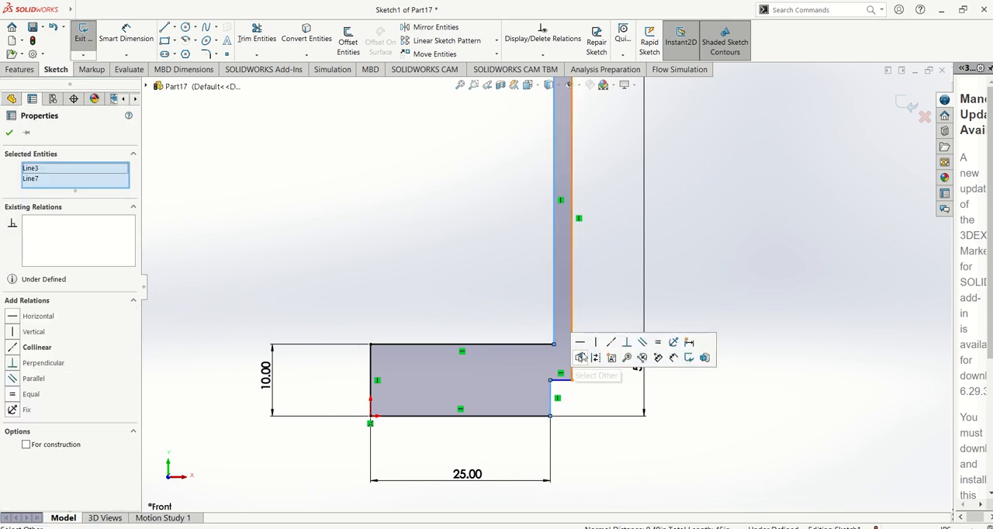
left_click(627, 345)
left_click(590, 295)
scroll(590, 295, "up", 3)
scroll(559, 349, "down", 4)
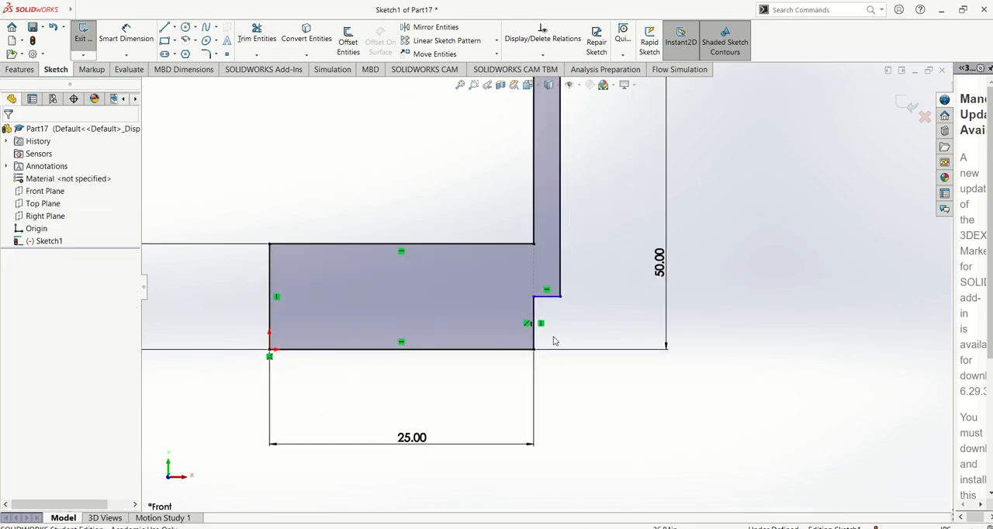
Check picture 39 and dimension the vertical distance between the base block's upper edge and the notch line as 2.5 in.
key("alt+Tab")
key("alt+Tab")
left_click(128, 32)
left_click(549, 298)
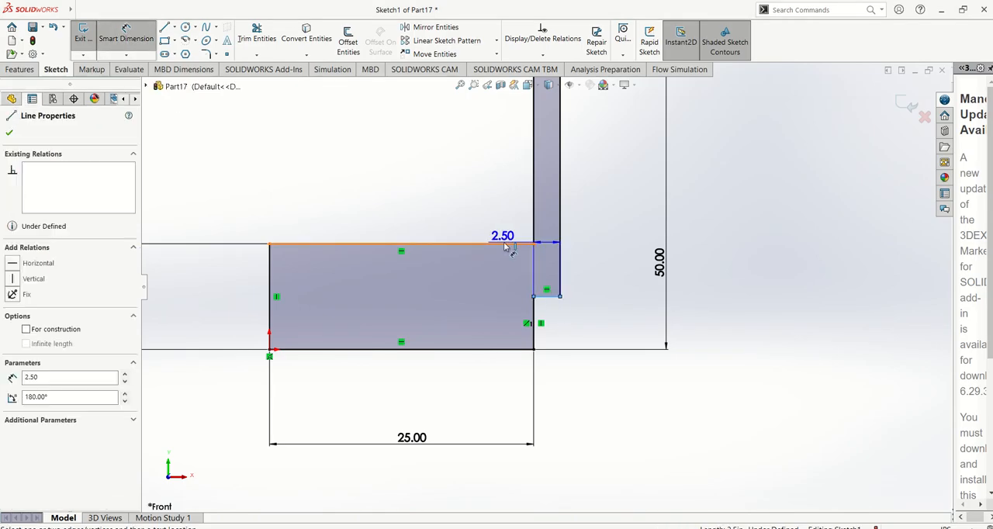
left_click(504, 244)
left_click(602, 259)
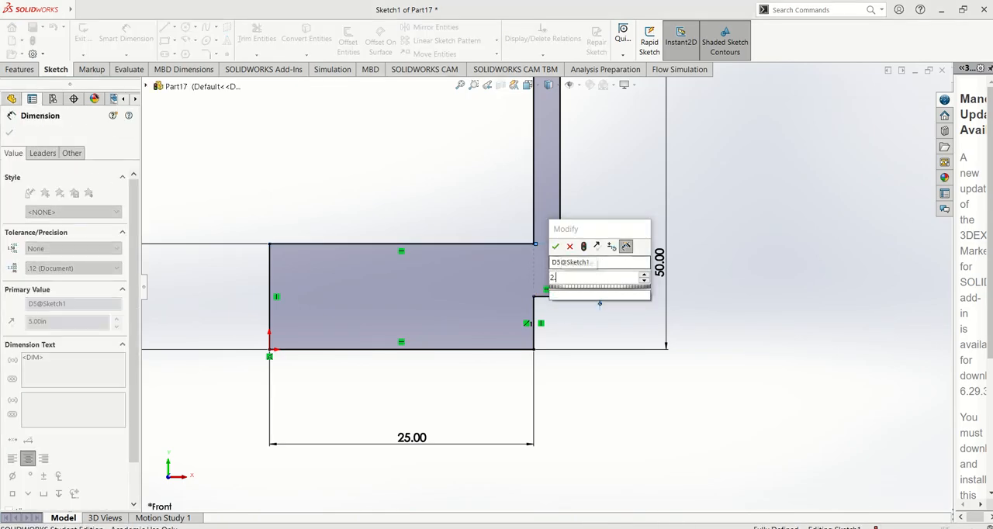
key("Return")
key("Escape")
key("f")
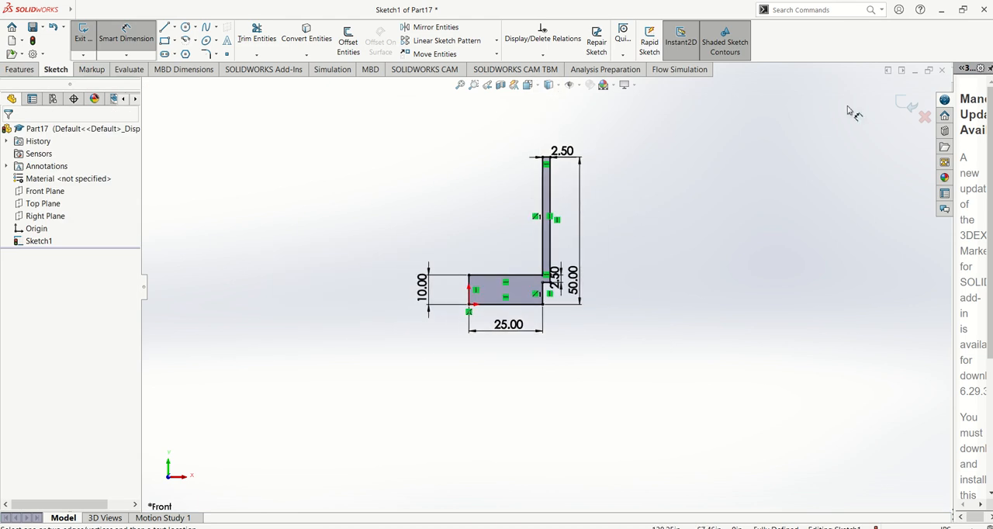
Exit the sketch and revolve the profile 360 degrees, Blind, about the short vertical line at the origin.
left_click(906, 104)
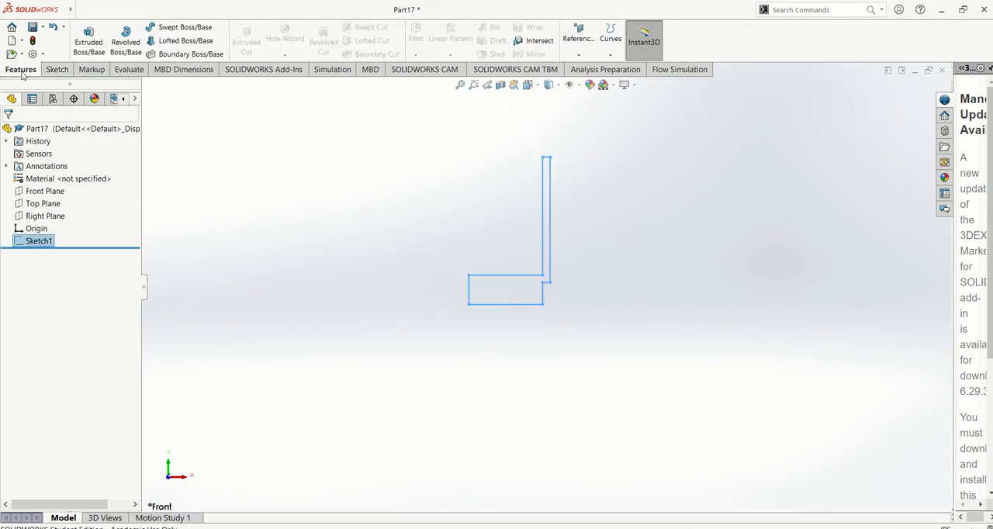
left_click(133, 46)
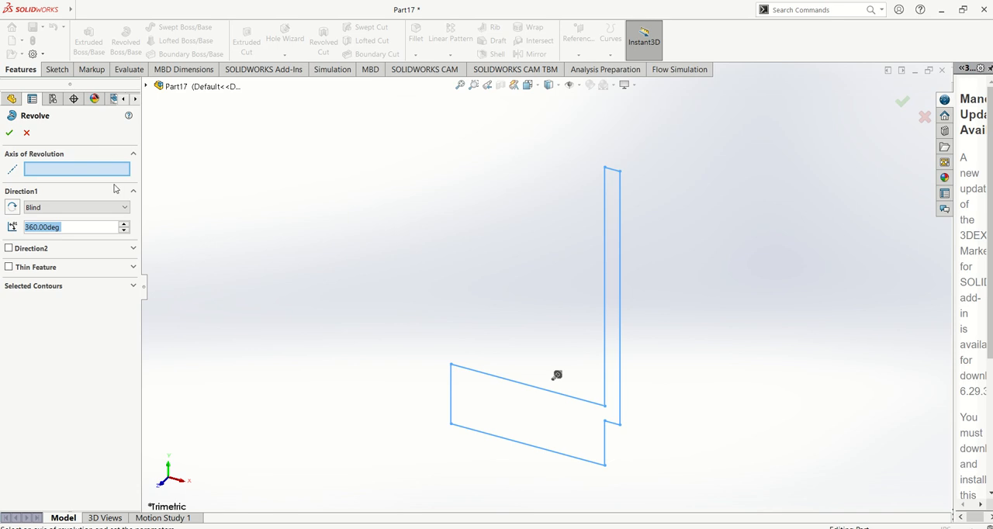
left_click(451, 407)
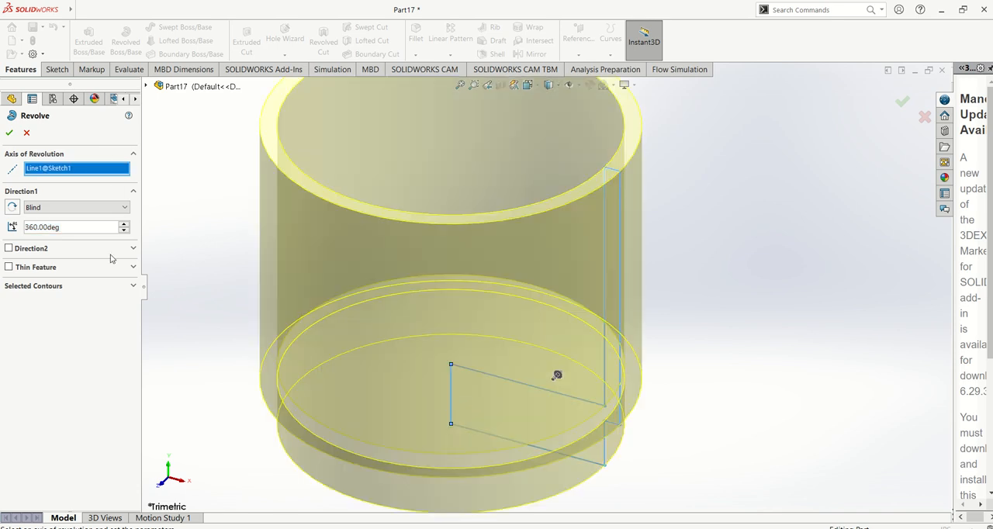
left_click(9, 133)
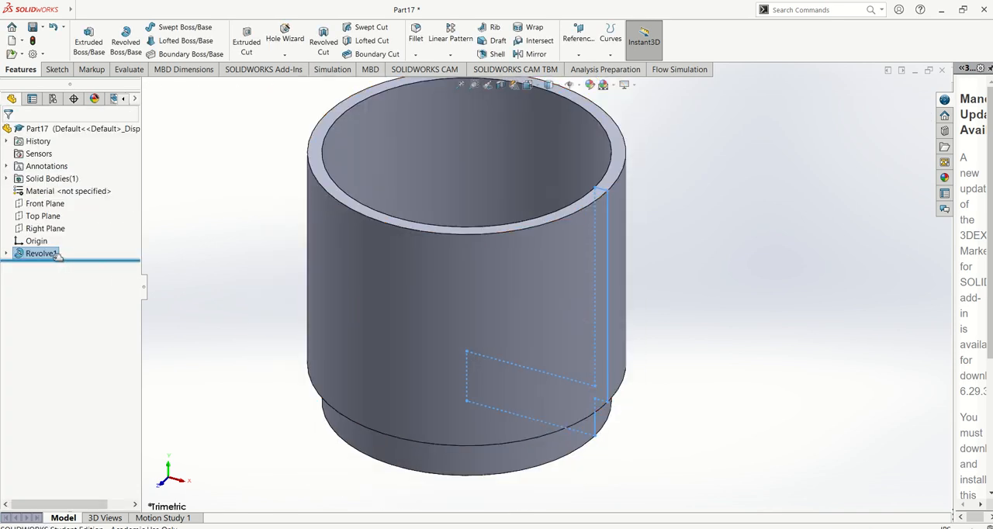
Edit the revolve to use the wall's outer vertical line as its axis and inspect the resulting part in isometric view.
right_click(41, 254)
left_click(66, 233)
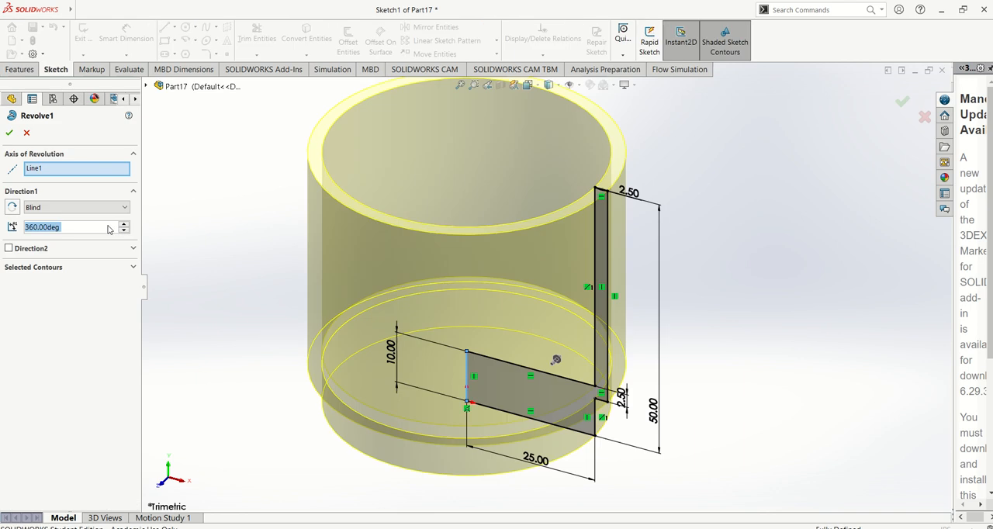
left_click(52, 172)
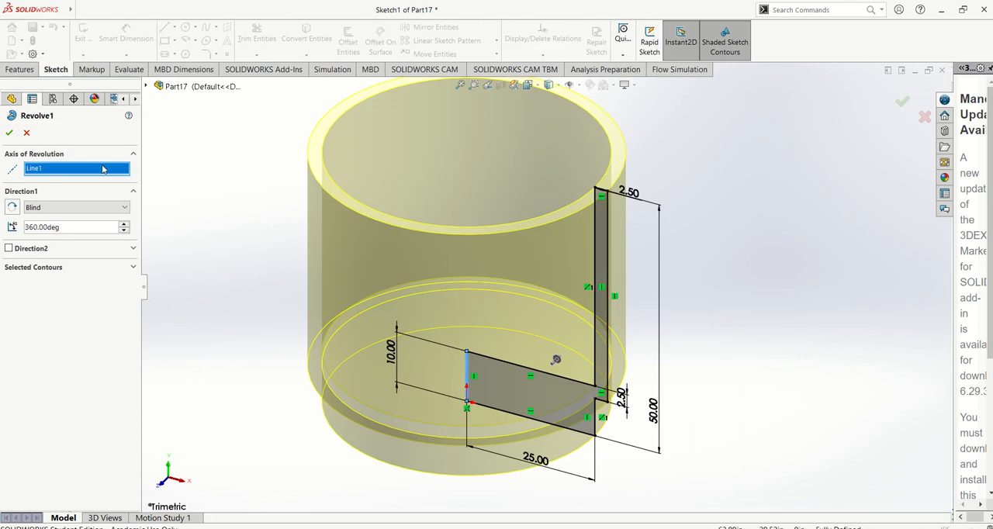
key("Delete")
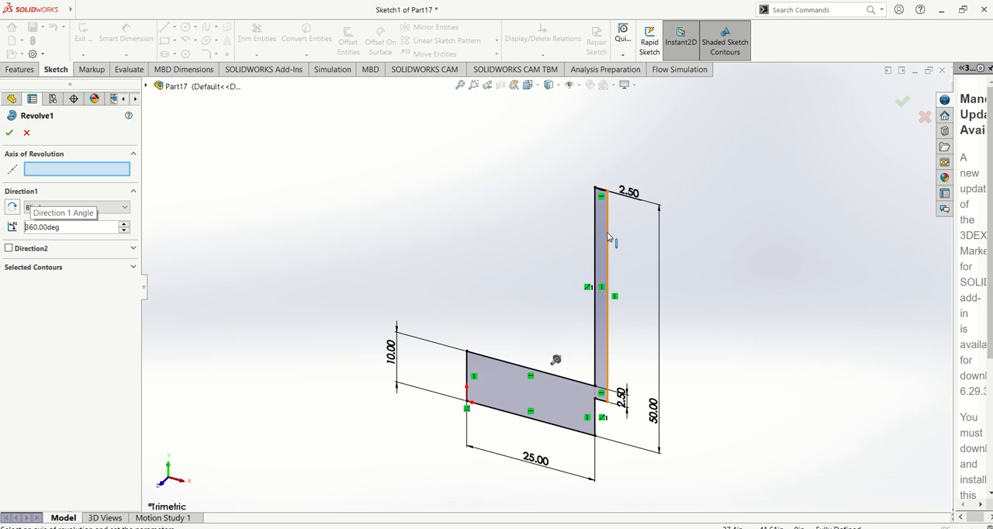
left_click(608, 235)
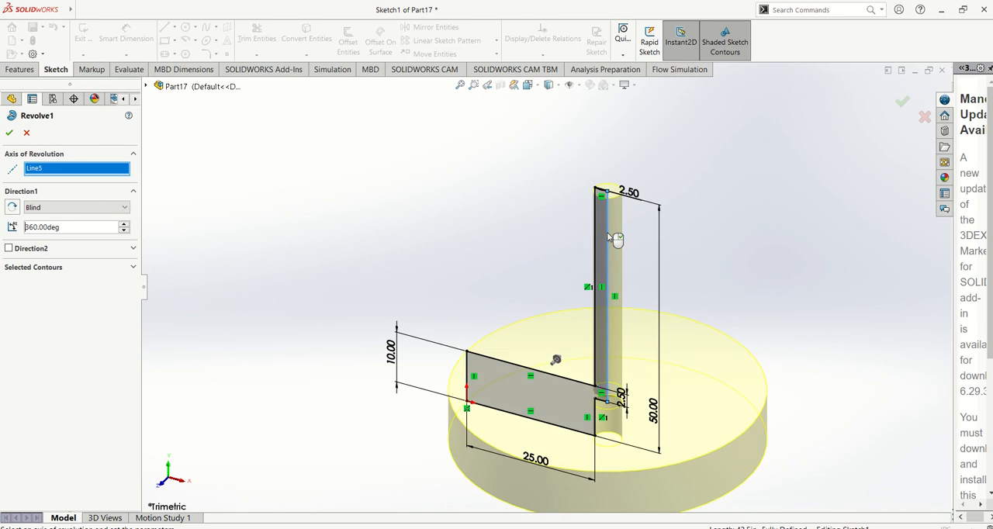
left_click(10, 132)
middle_click_drag(444, 235, 499, 282)
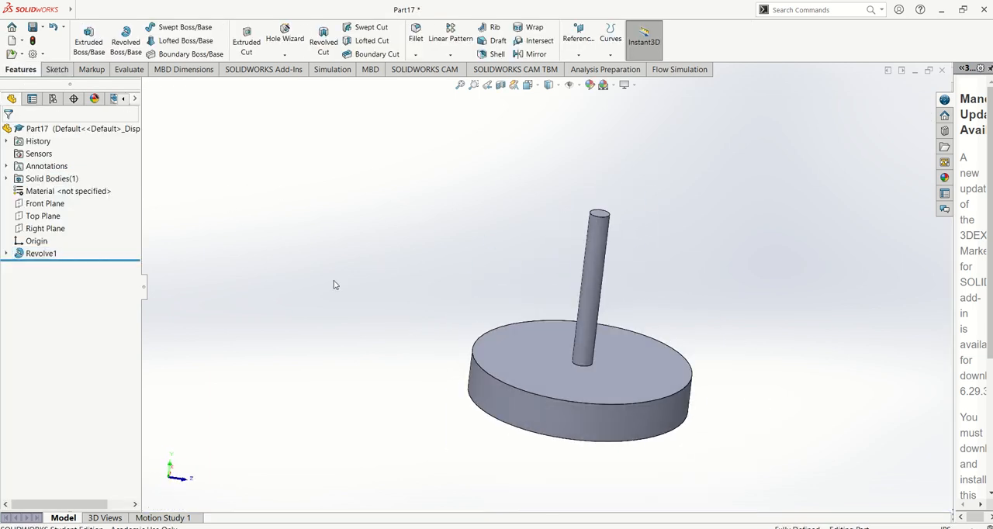
key("ctrl+7")
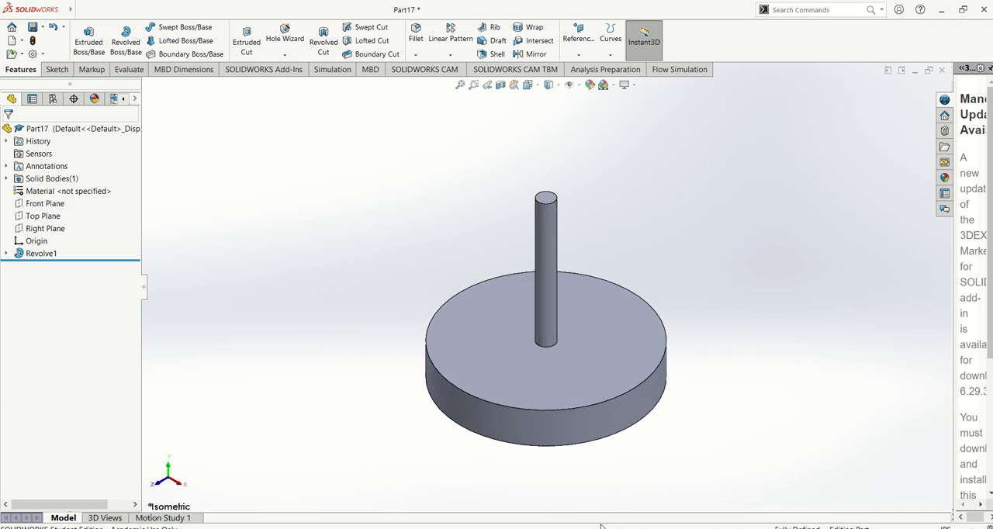
Switch to the PDF manual in Adobe Acrobat Reader and read the remaining Revolve instructions up to picture 41.
left_click(627, 527)
scroll(530, 341, "down", 3)
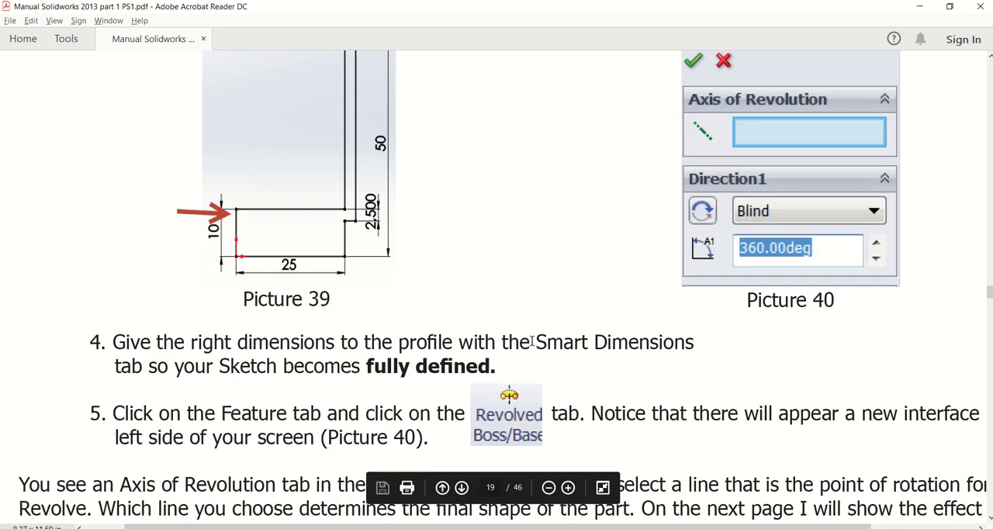
scroll(530, 340, "down", 5)
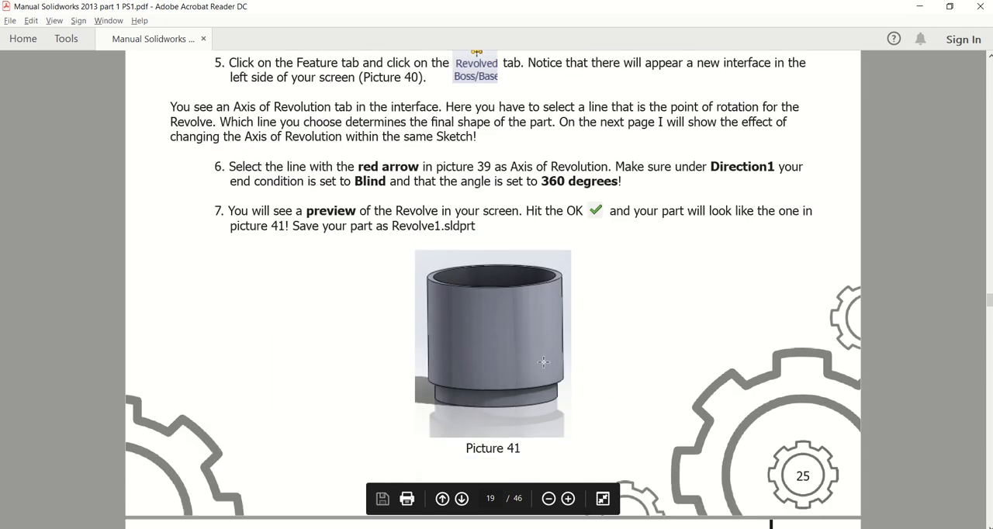